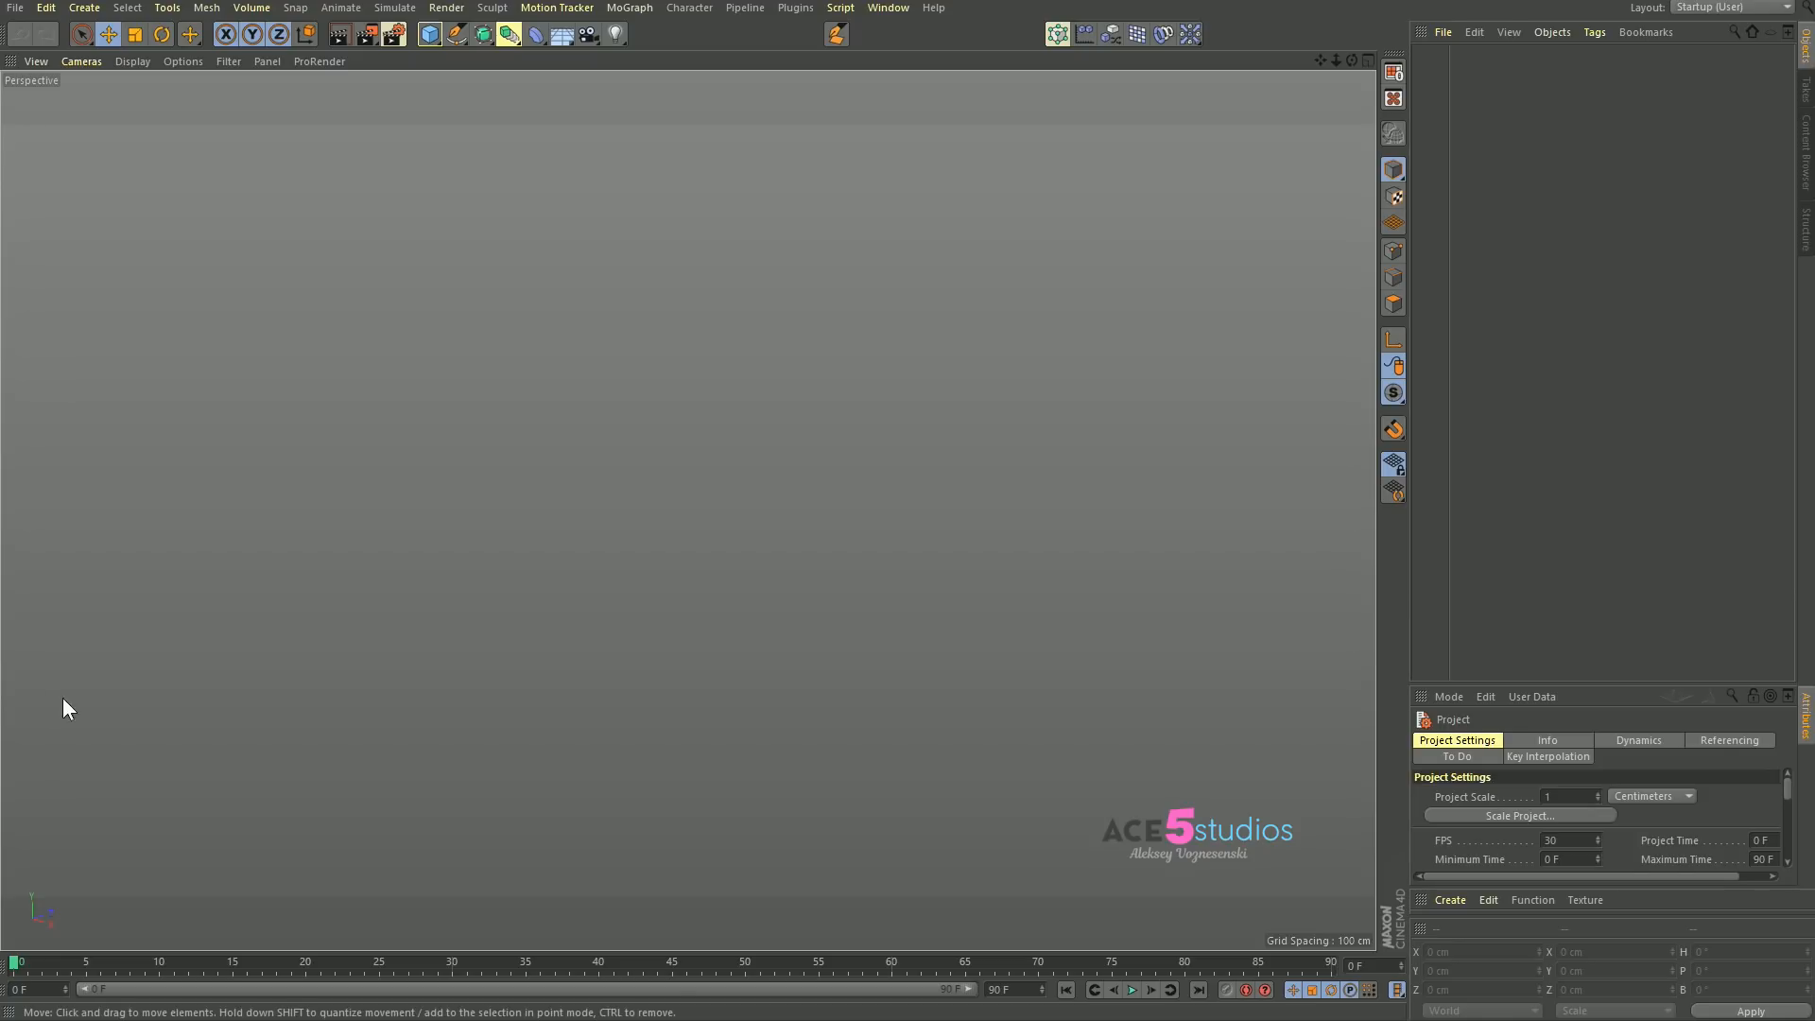
Step: Add a sphere primitive and make it editable
{"action": "left_click_drag", "start_coordinate": [422, 43], "coordinate": [455, 37]}
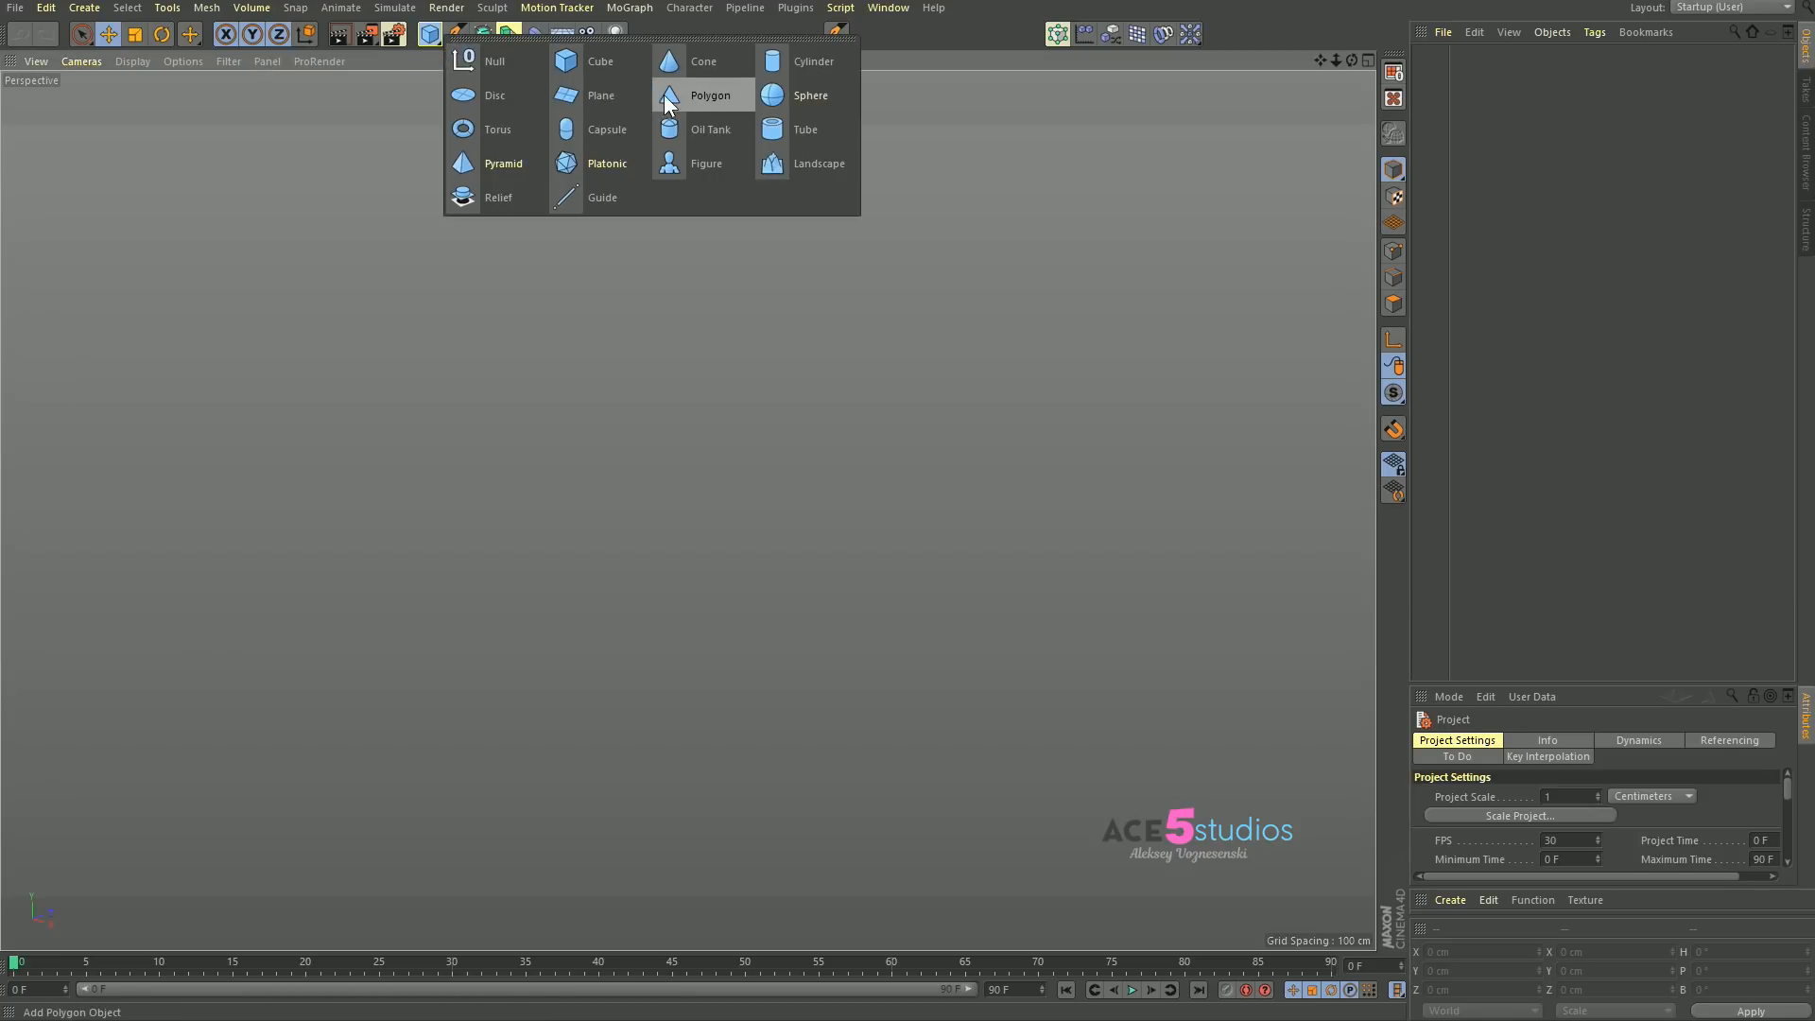
{"action": "left_click", "coordinate": [796, 91]}
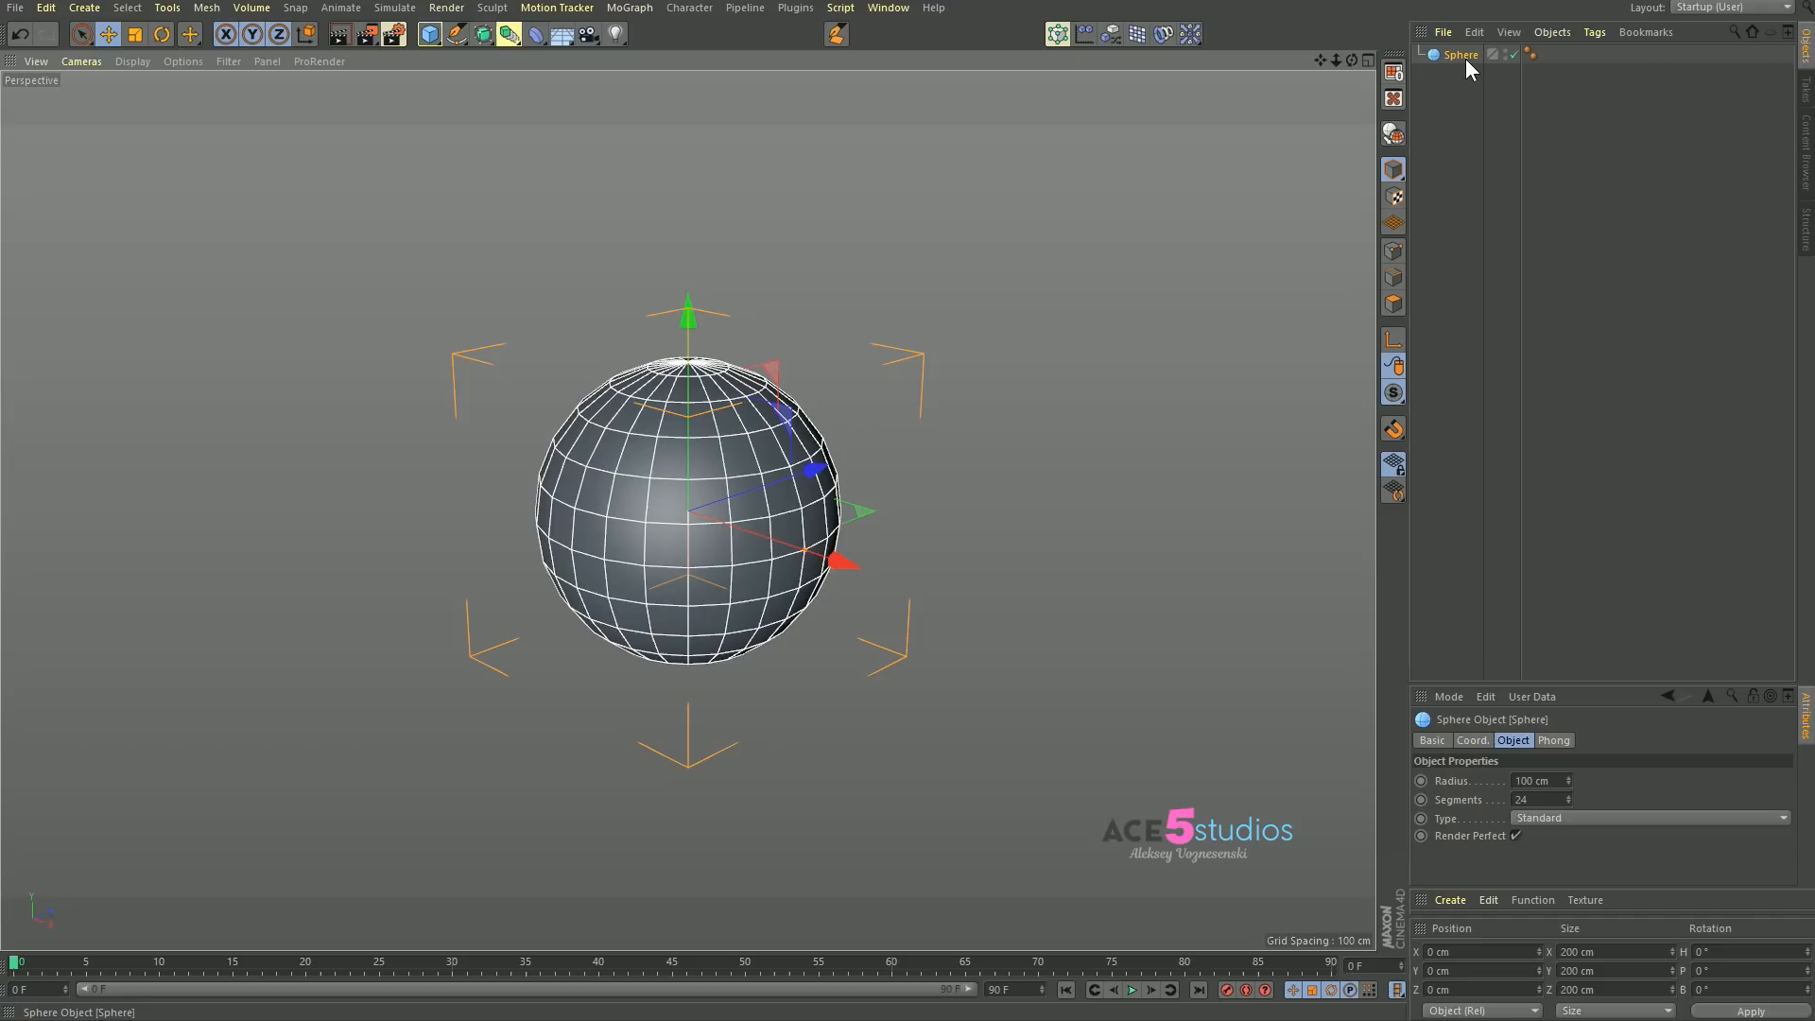
{"action": "key", "text": "c"}
Step: Remove a patch of polygons from one side of the sphere with Live Selection and inspect the hole in point mode
{"action": "left_click_drag", "start_coordinate": [781, 416], "coordinate": [703, 550], "text": "alt"}
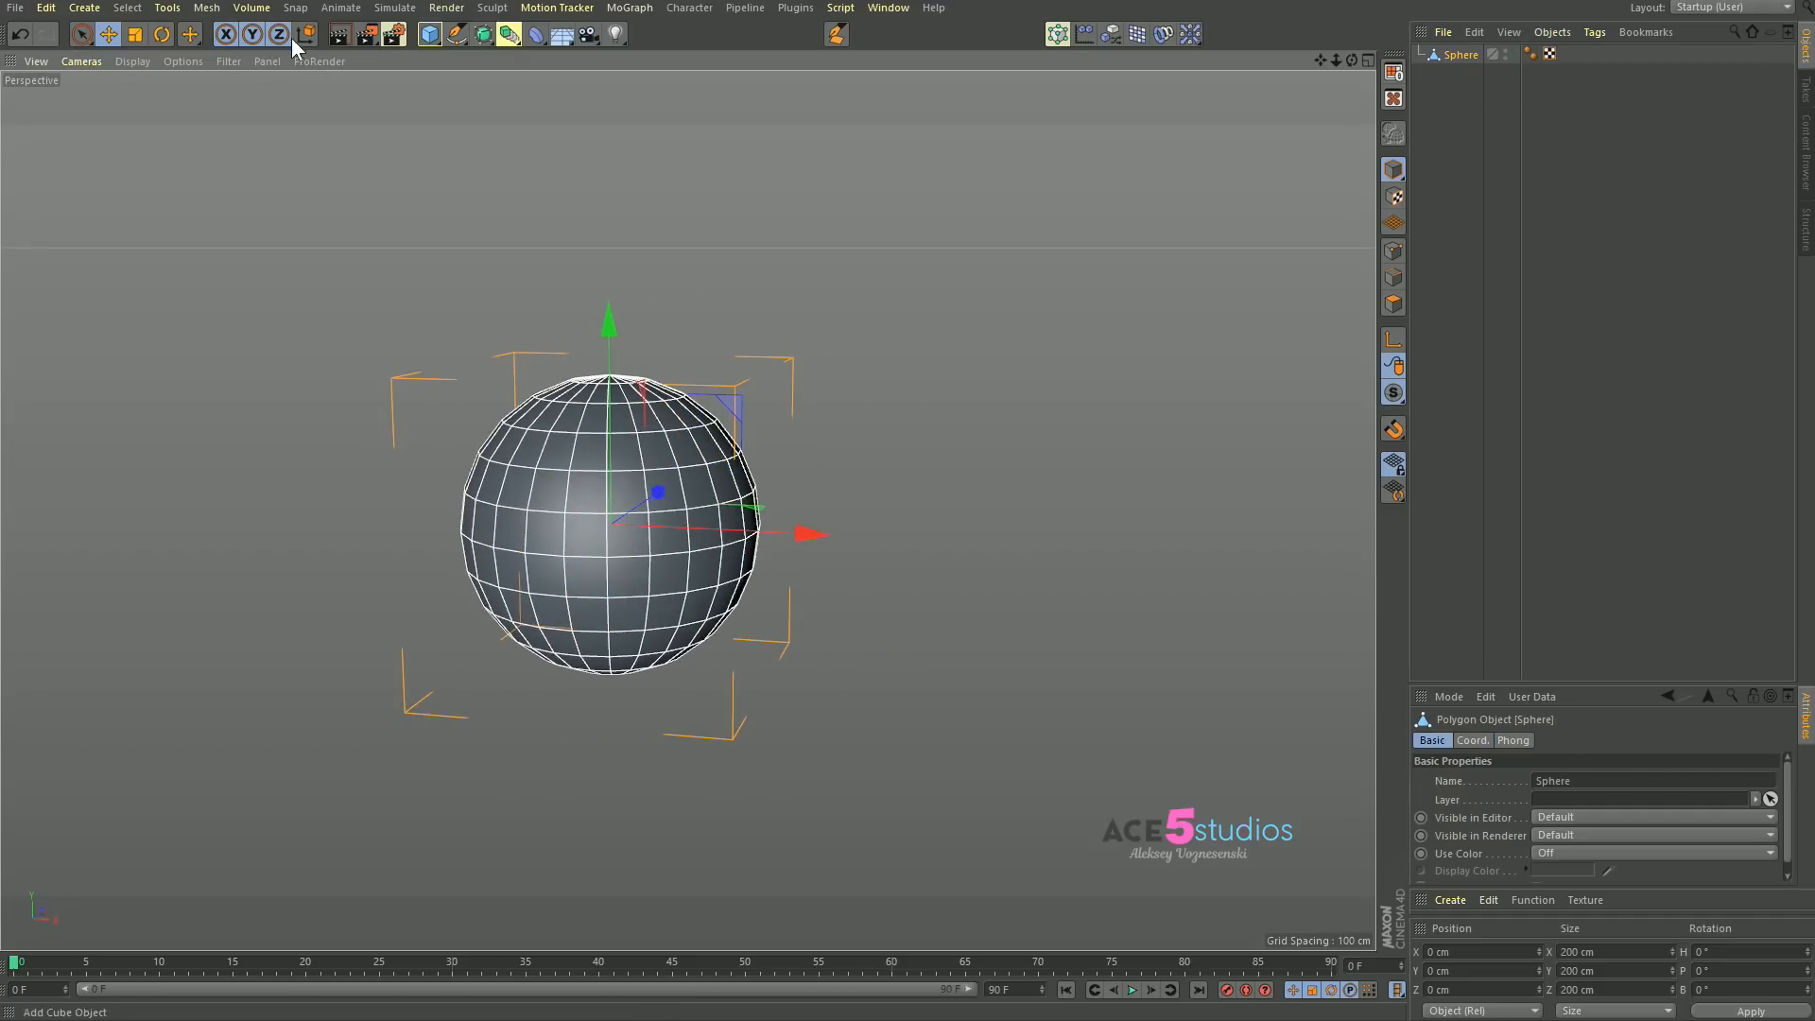
{"action": "left_click", "coordinate": [82, 34]}
{"action": "left_click", "coordinate": [1393, 304]}
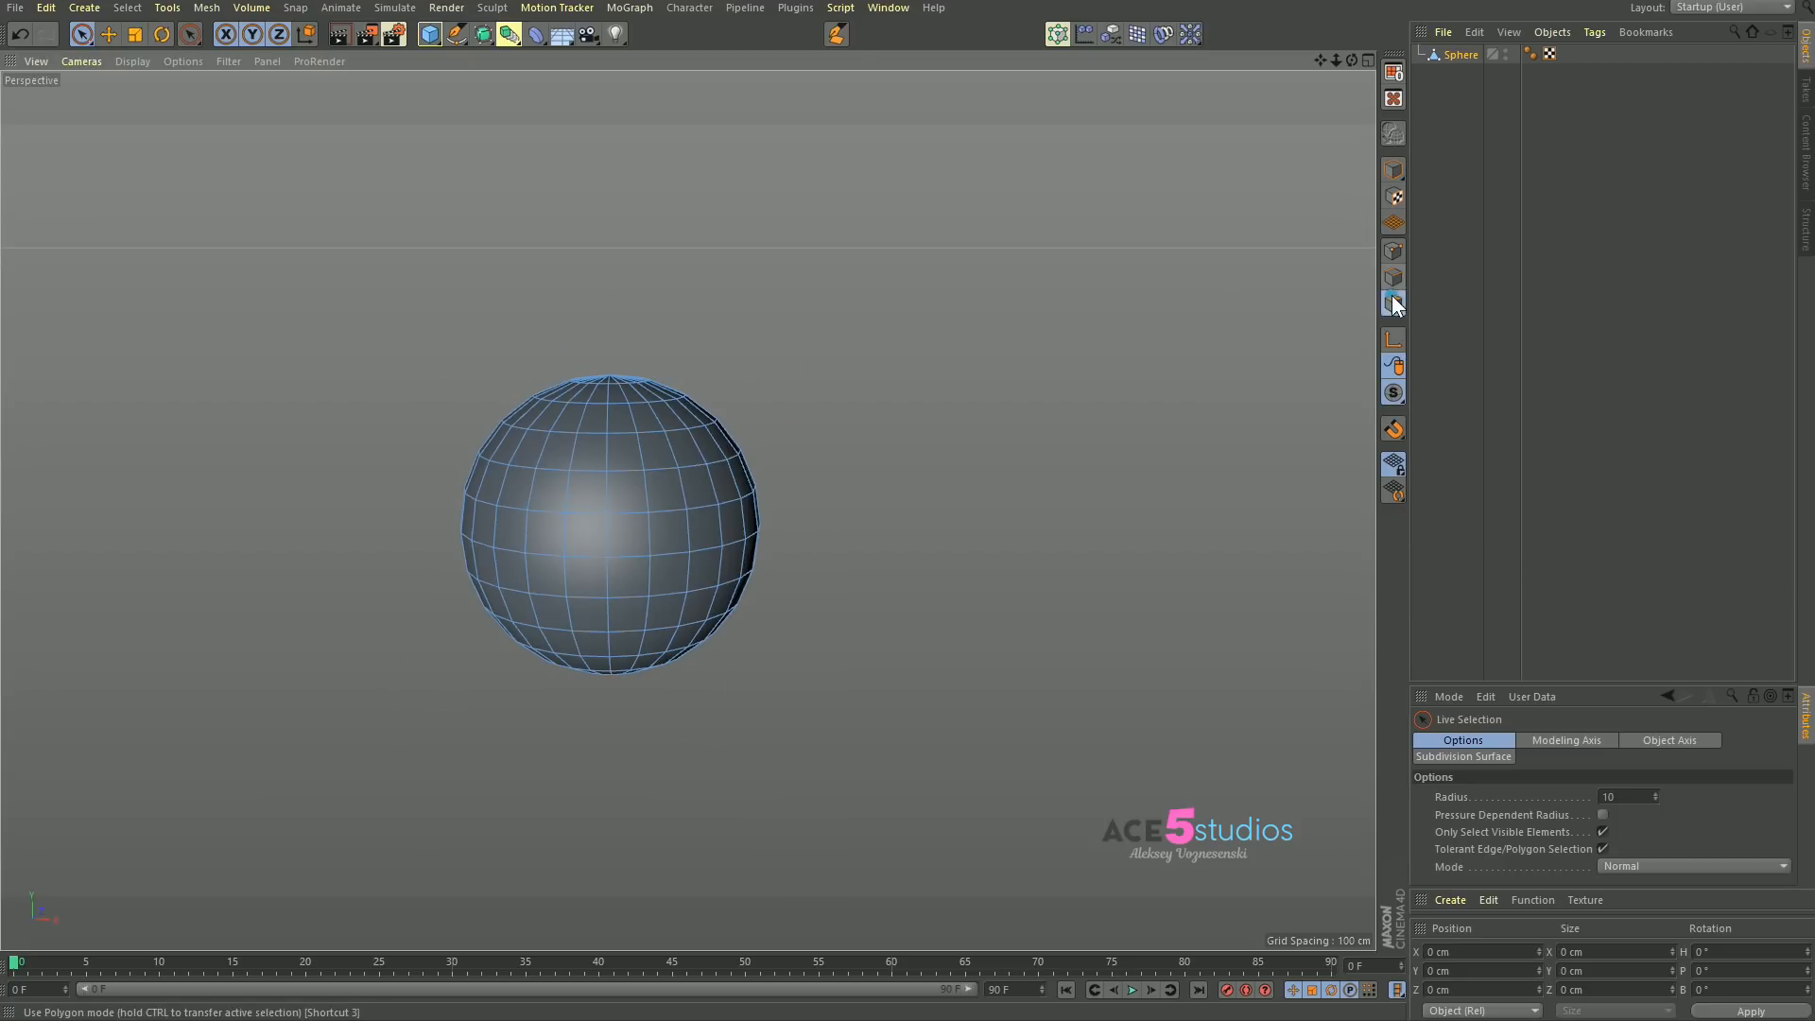
{"action": "mouse_move", "coordinate": [707, 529]}
{"action": "left_mouse_down"}
{"action": "mouse_move", "coordinate": [721, 434]}
{"action": "mouse_move", "coordinate": [711, 485]}
{"action": "left_mouse_up"}
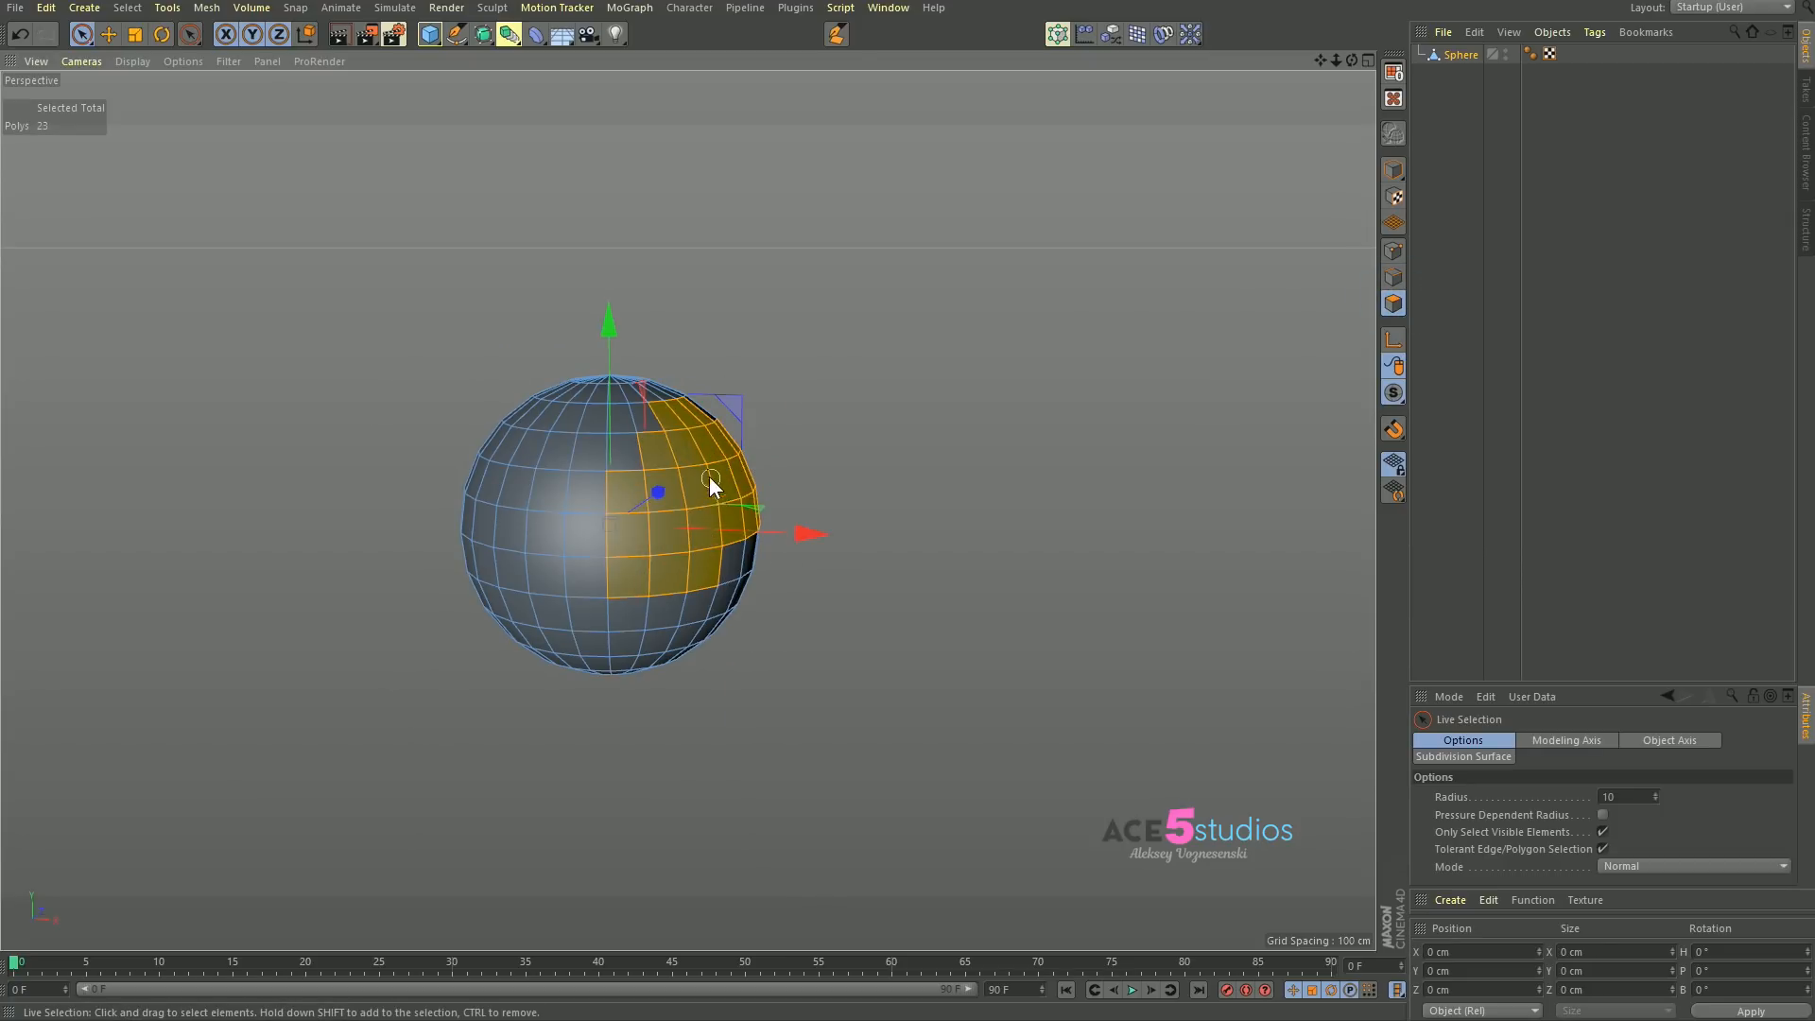
{"action": "left_click", "coordinate": [881, 480]}
{"action": "left_click", "coordinate": [1393, 251]}
{"action": "left_click_drag", "start_coordinate": [648, 587], "coordinate": [741, 490], "text": "alt"}
{"action": "scroll", "coordinate": [741, 490], "scroll_direction": "up", "scroll_amount": 4}
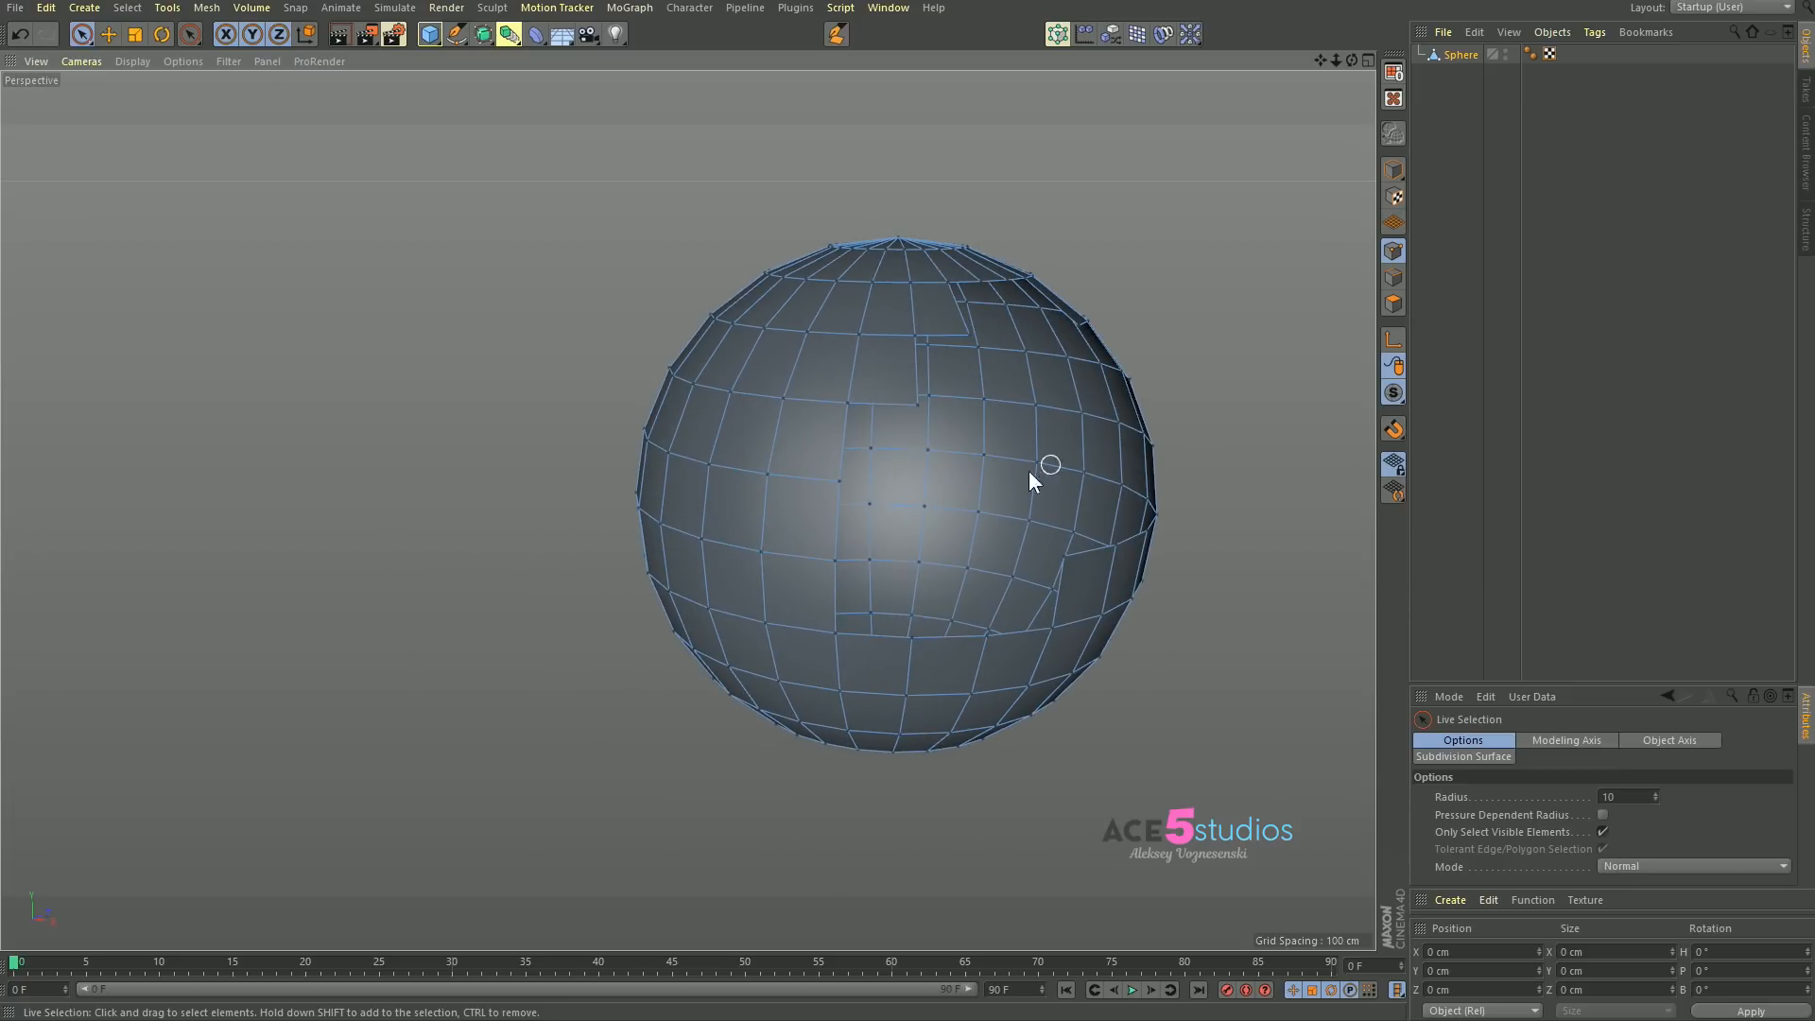
{"action": "left_click_drag", "start_coordinate": [1046, 418], "coordinate": [981, 401], "text": "alt"}
{"action": "left_click_drag", "start_coordinate": [814, 458], "coordinate": [881, 451], "text": "alt"}
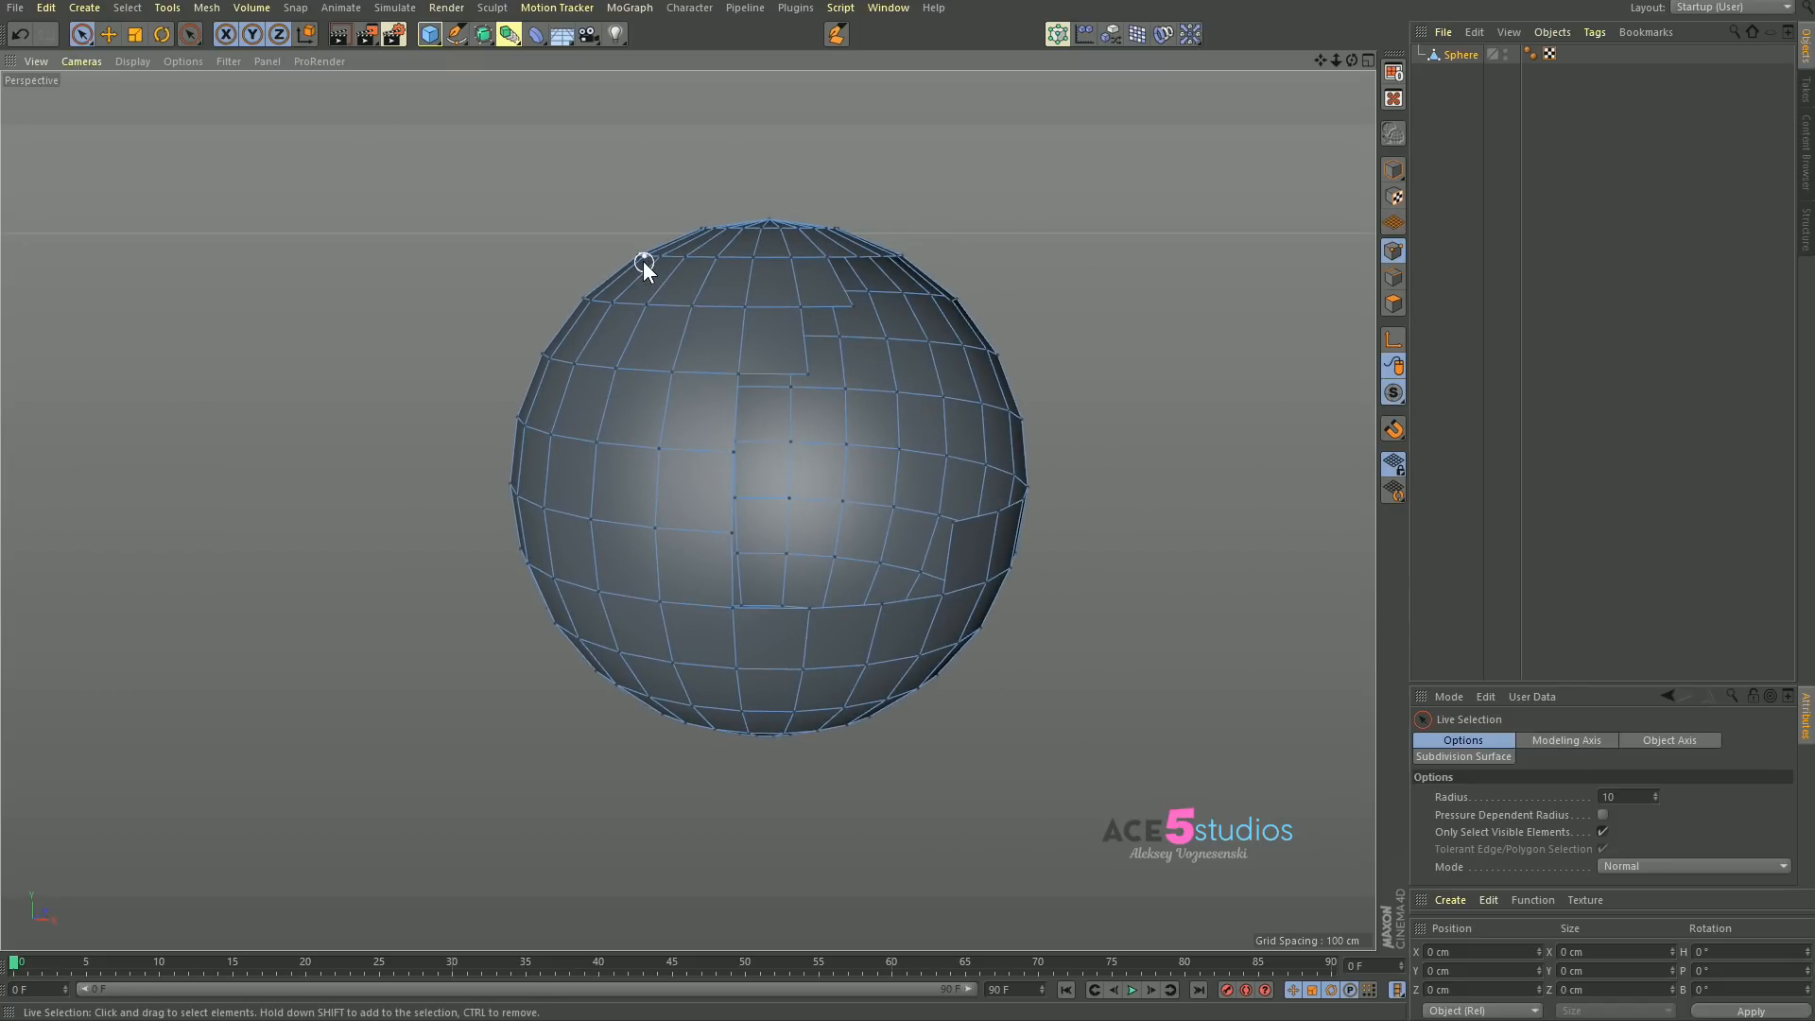
Step: In the Modeling/Sculpting preferences, set Disconnected Points on Delete to "Preserve (press Shift to remove)"
{"action": "key", "text": "ctrl+e"}
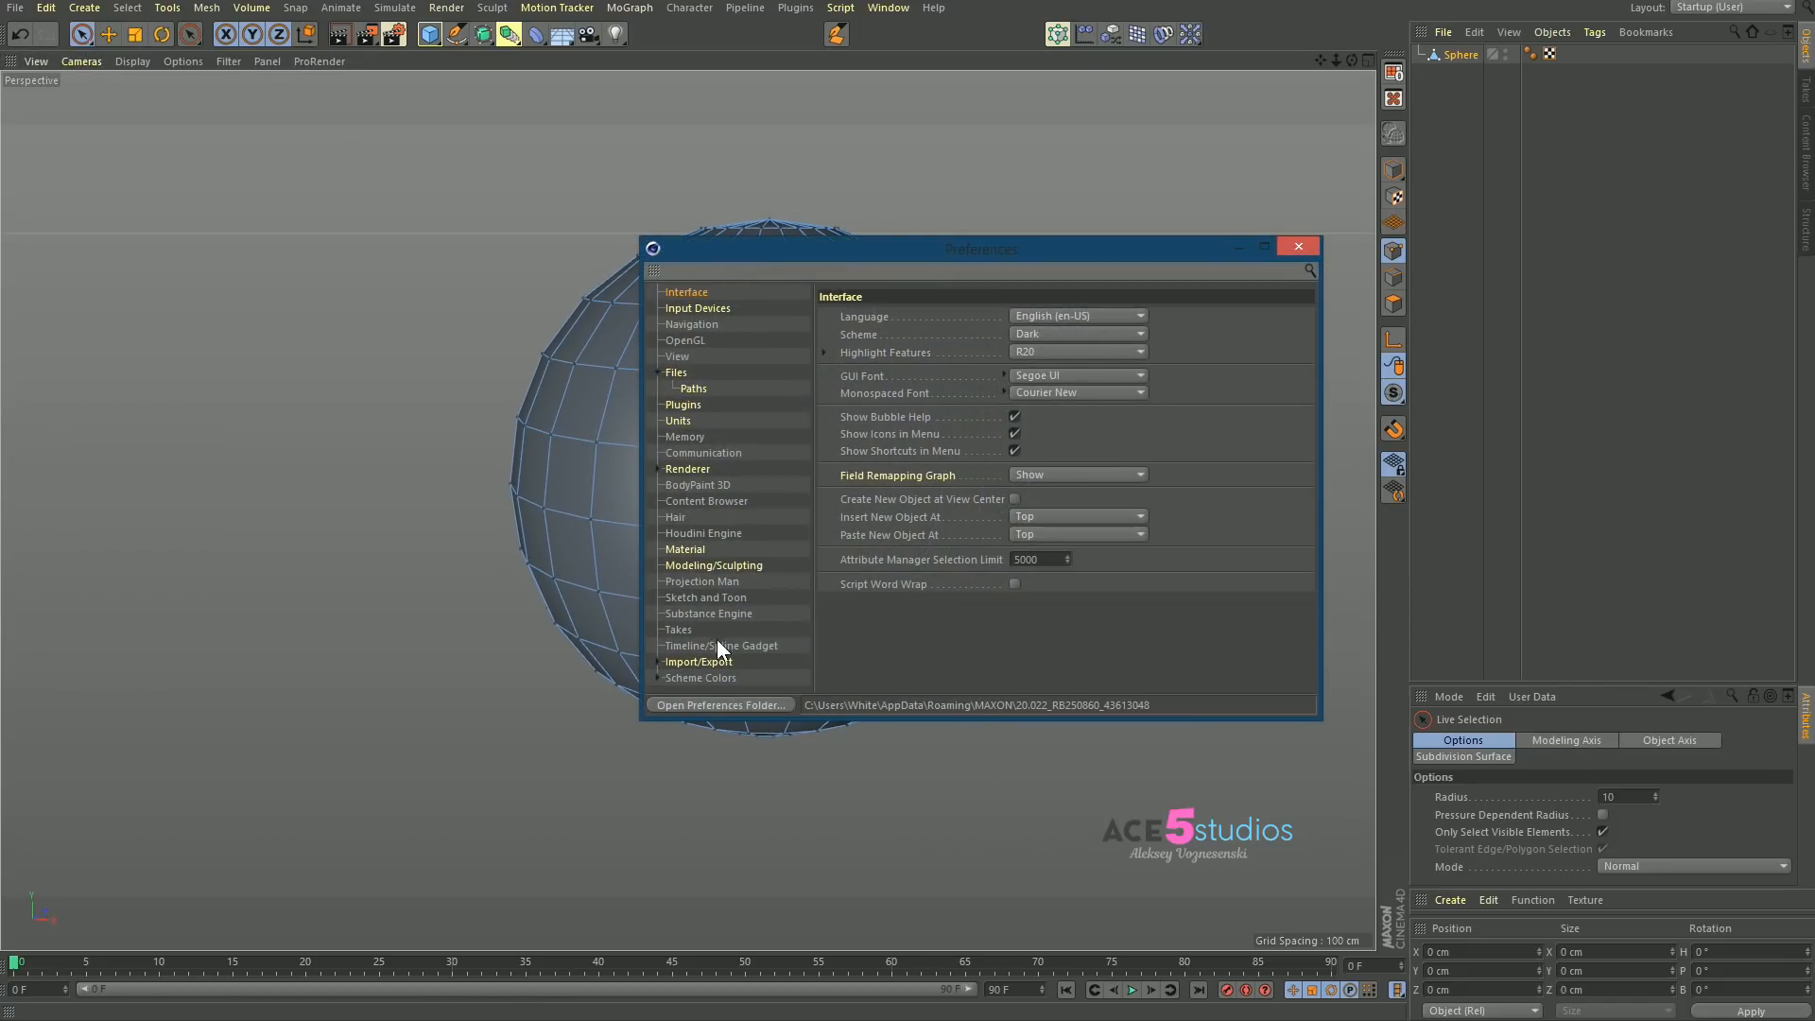
{"action": "left_click", "coordinate": [717, 565]}
{"action": "left_click", "coordinate": [1126, 331]}
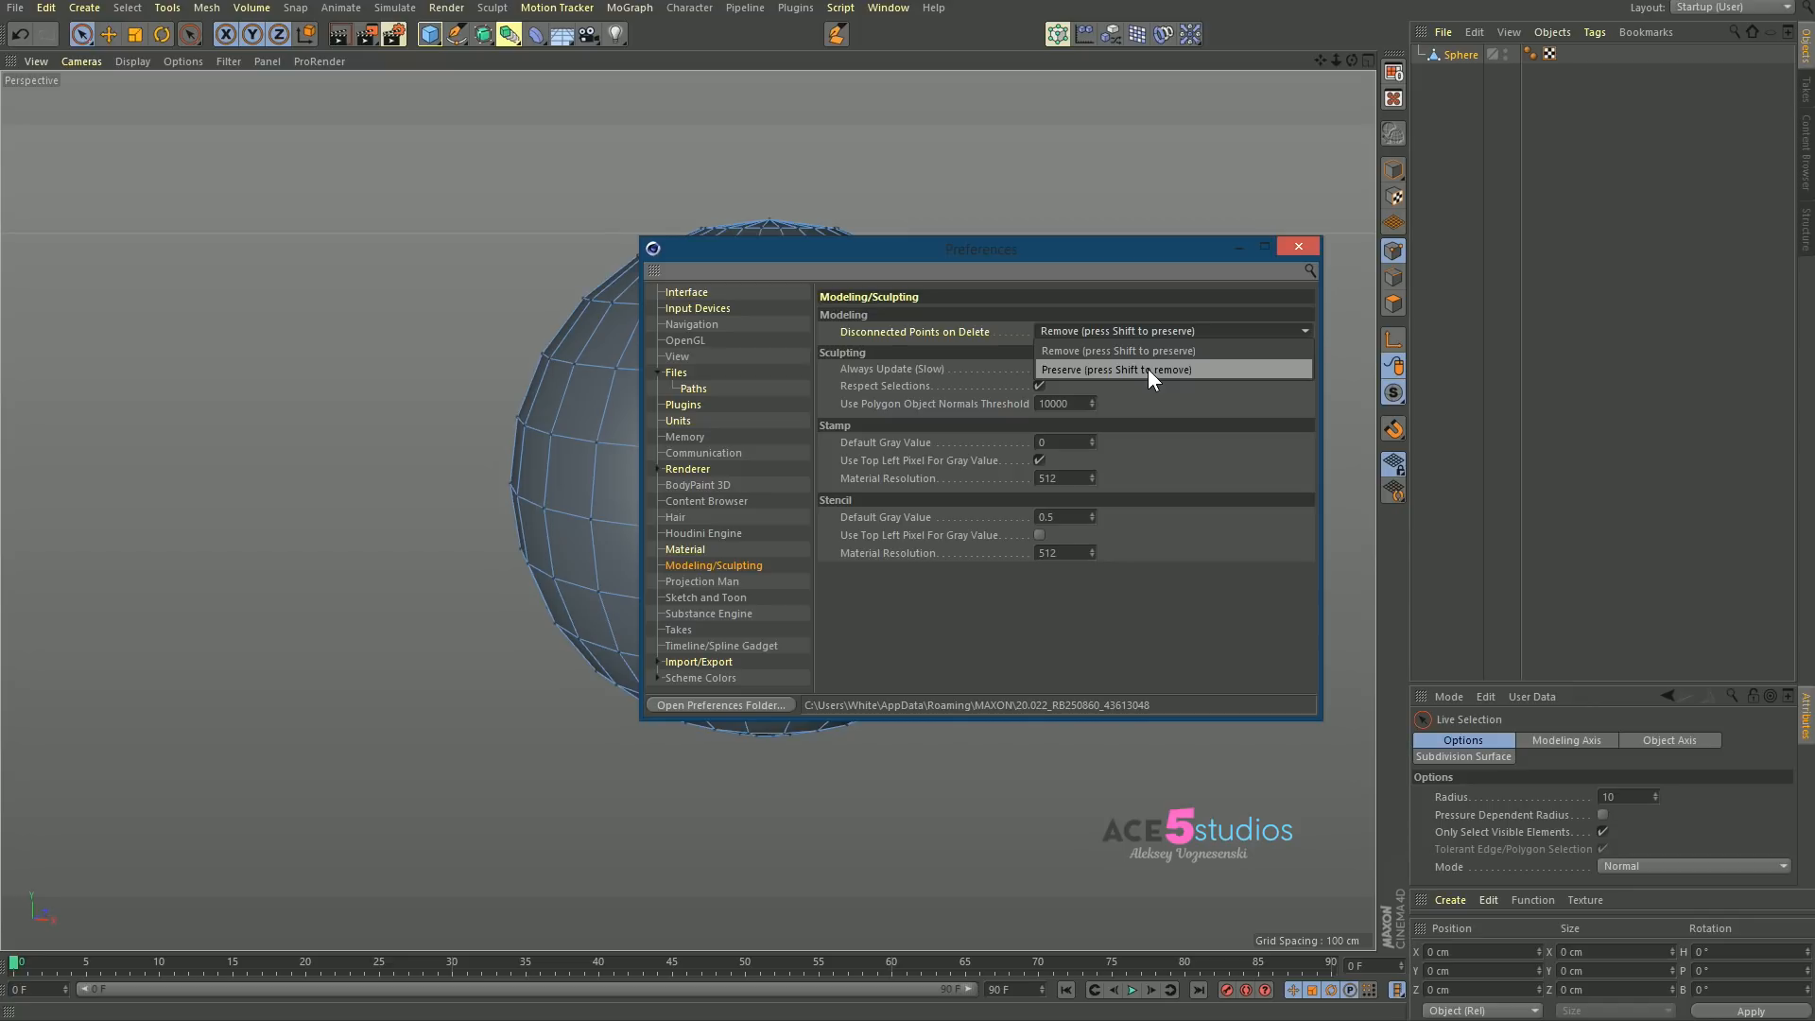
{"action": "left_click", "coordinate": [1148, 369]}
{"action": "left_click", "coordinate": [1299, 246]}
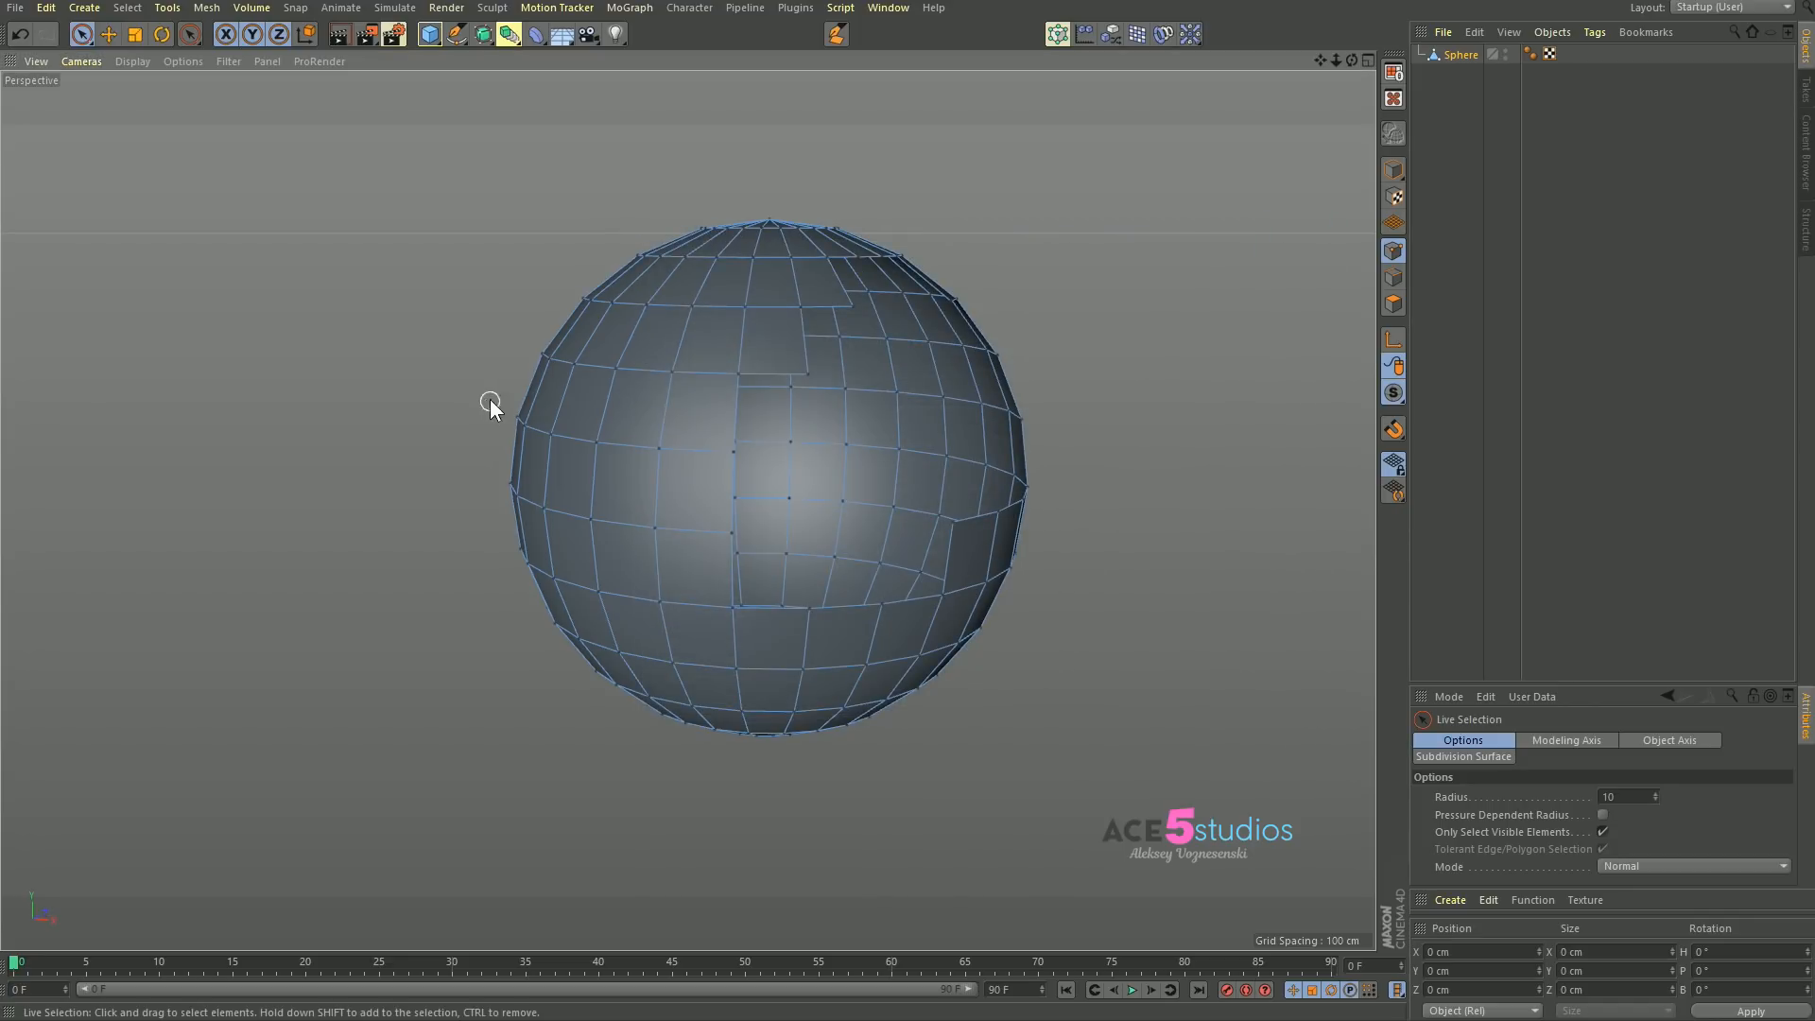
Step: Delete a small group of neighbouring polygons near the sphere's left edge and check the area for leftover points
{"action": "left_click", "coordinate": [1393, 303]}
{"action": "left_click_drag", "start_coordinate": [594, 395], "coordinate": [536, 526]}
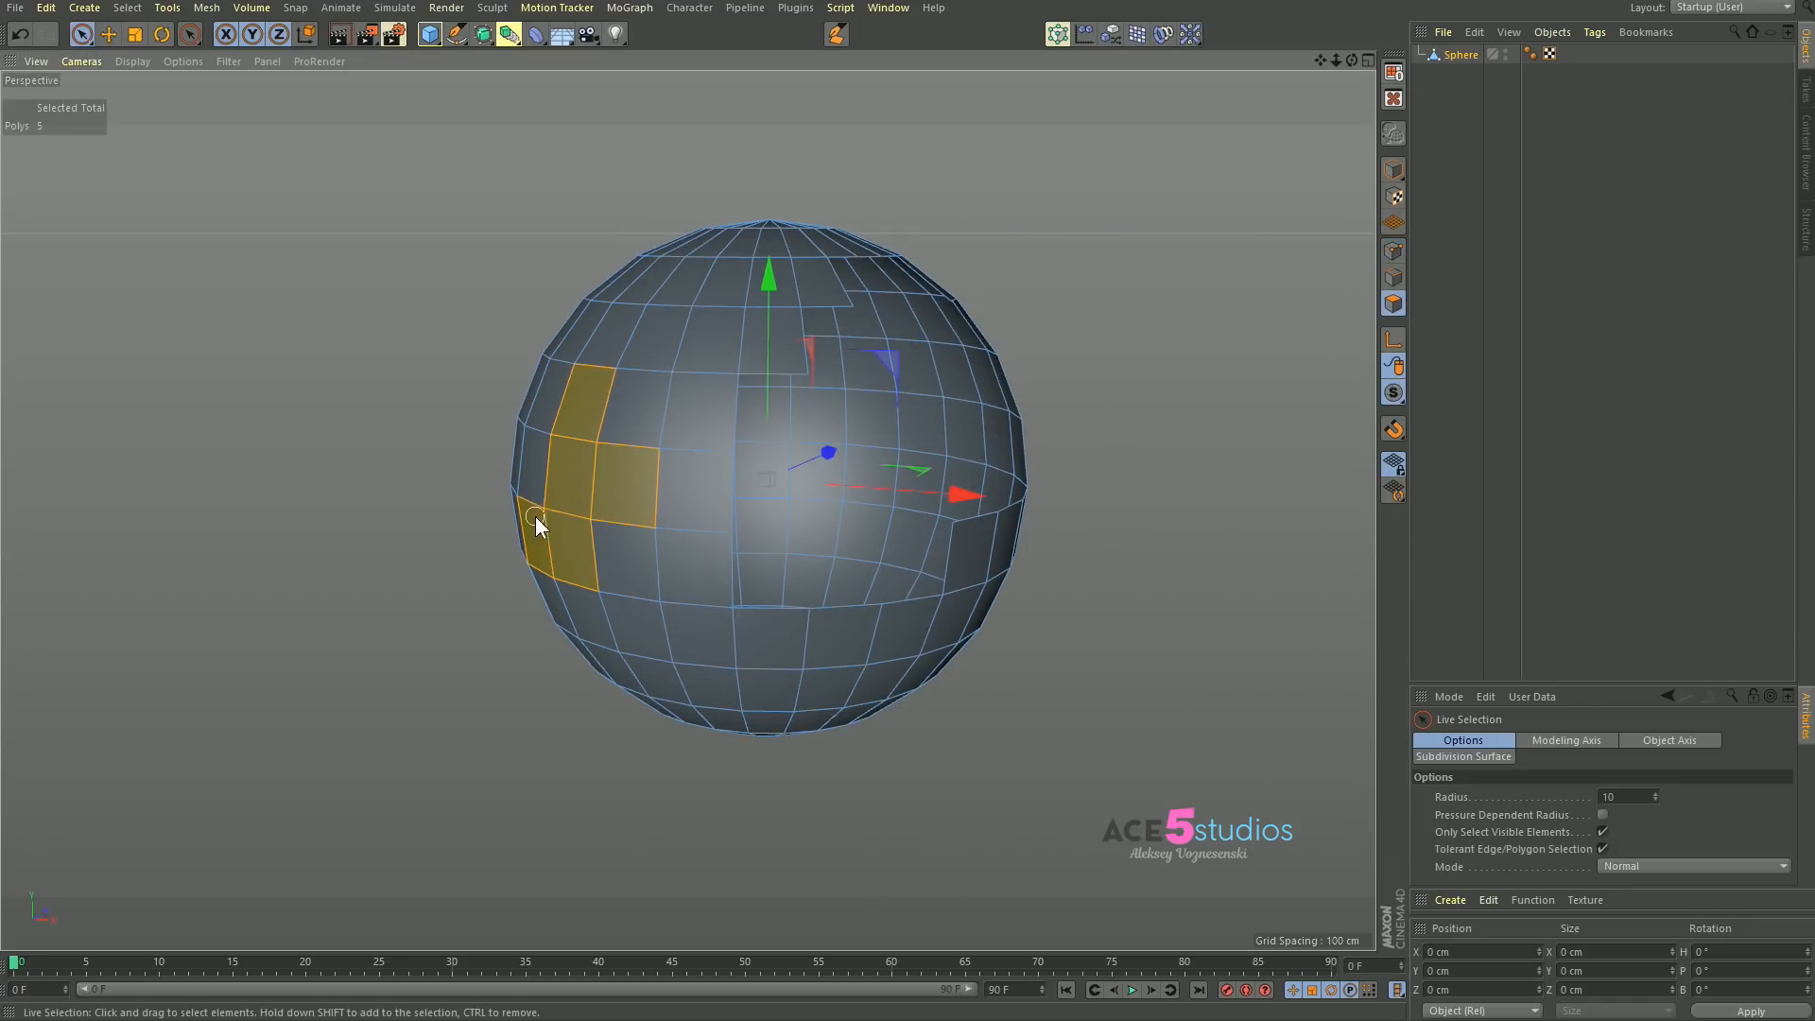
{"action": "key", "text": "Delete"}
{"action": "left_click_drag", "start_coordinate": [649, 406], "coordinate": [942, 416], "text": "alt"}
{"action": "key", "text": "Return"}
Step: Delete another patch of polygons on an intact side of the sphere and display the mesh in point mode
{"action": "mouse_move", "coordinate": [648, 491]}
{"action": "left_mouse_down", "text": "alt"}
{"action": "mouse_move", "coordinate": [842, 466]}
{"action": "mouse_move", "coordinate": [991, 489]}
{"action": "left_mouse_up", "text": "alt"}
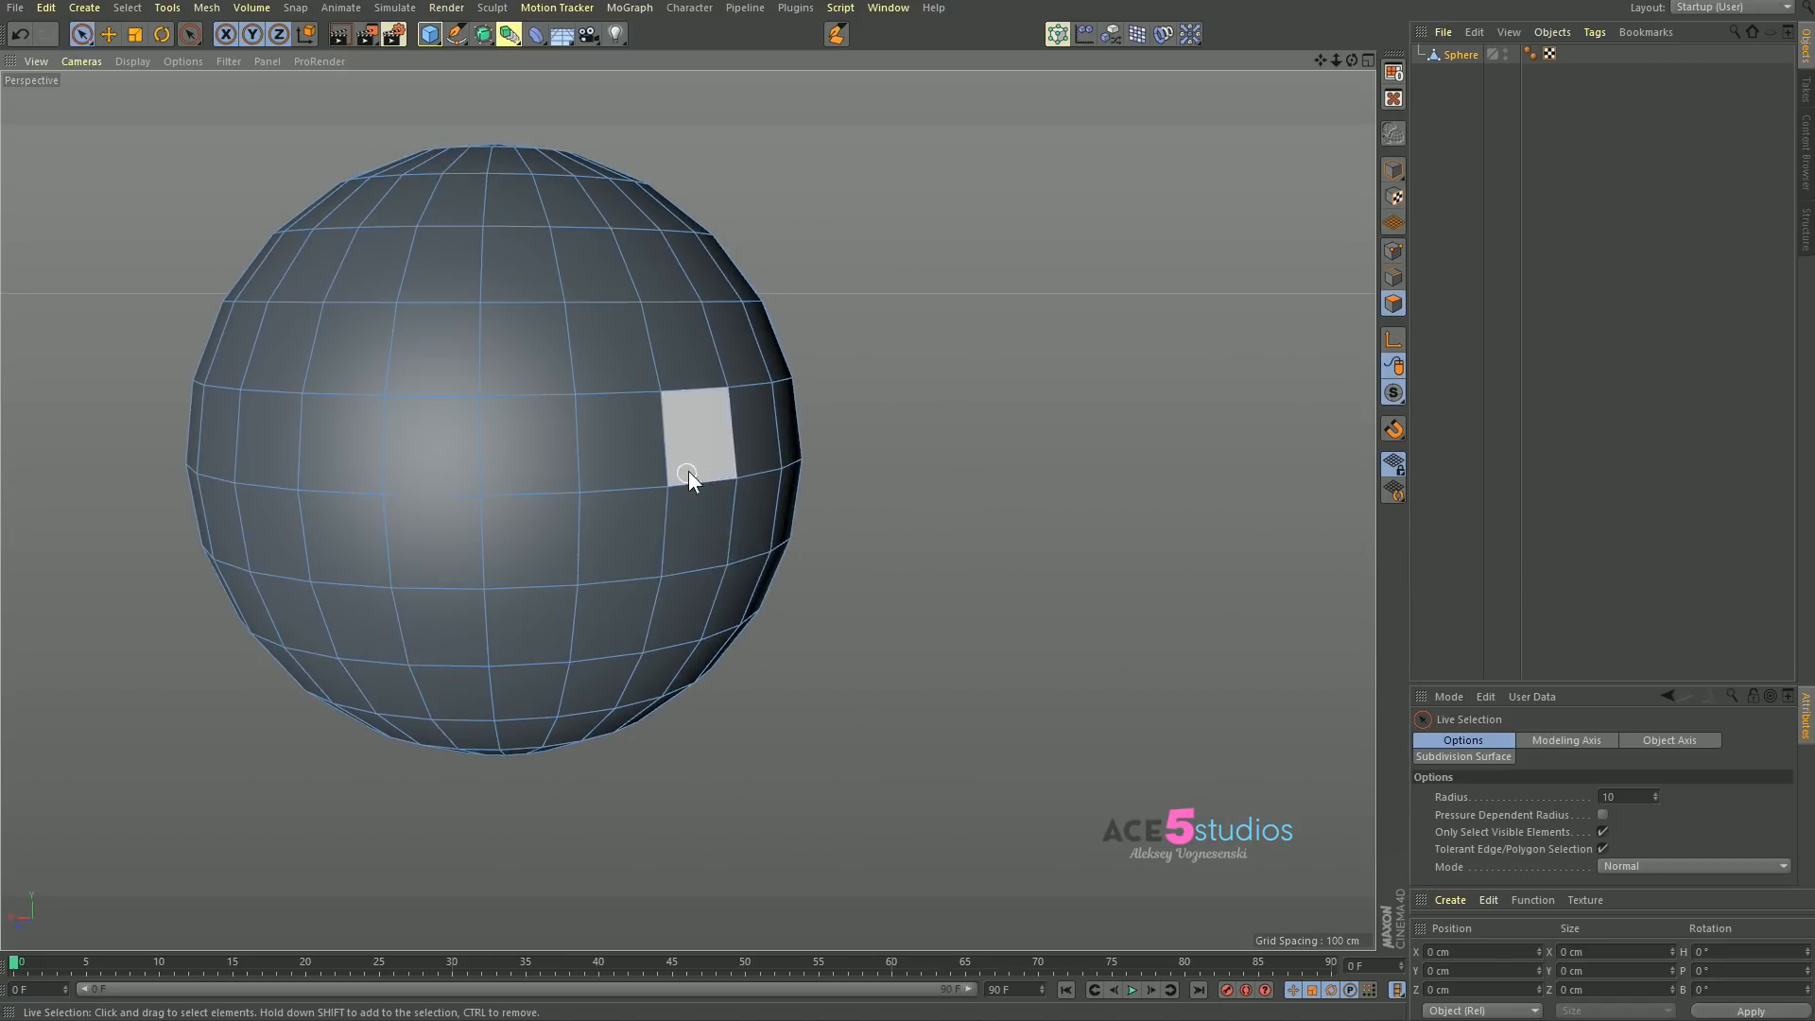
{"action": "mouse_move", "coordinate": [705, 546]}
{"action": "left_mouse_down"}
{"action": "mouse_move", "coordinate": [587, 392]}
{"action": "mouse_move", "coordinate": [587, 608]}
{"action": "mouse_move", "coordinate": [612, 600]}
{"action": "left_mouse_up"}
{"action": "key", "text": "Delete"}
{"action": "left_click_drag", "start_coordinate": [619, 467], "coordinate": [611, 416], "text": "alt"}
{"action": "key", "text": "Return"}
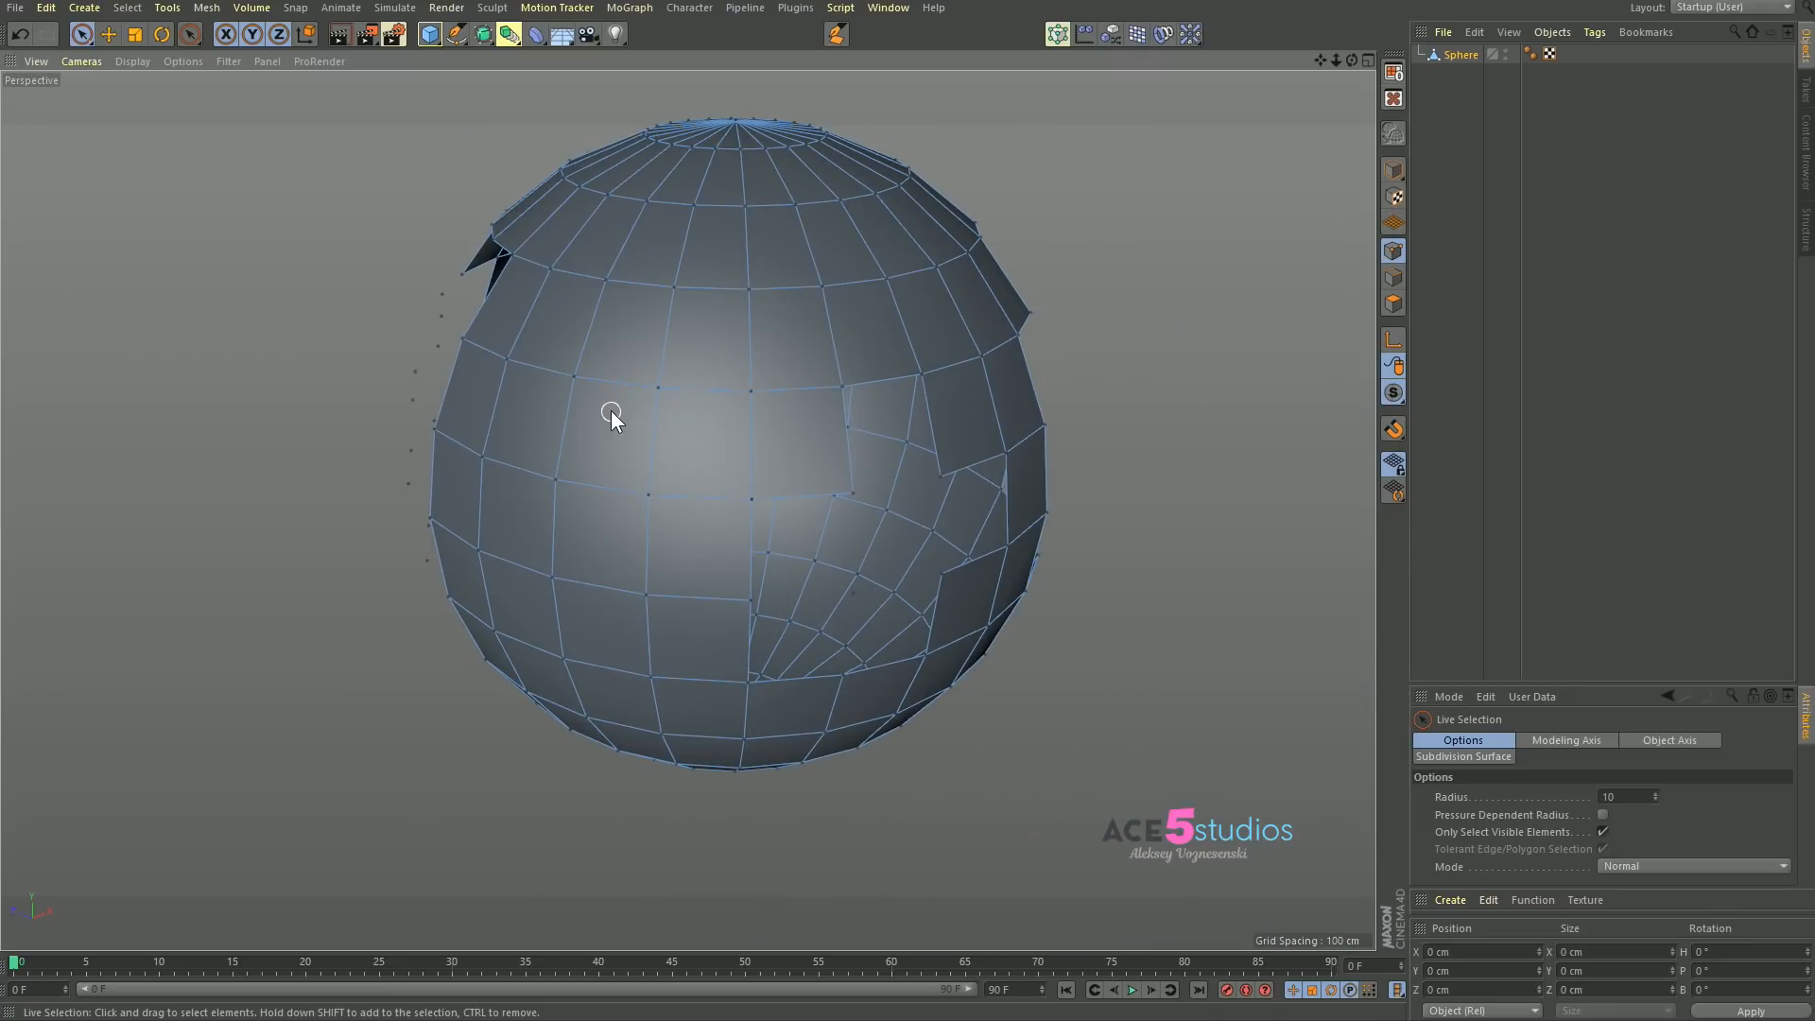
Step: Set the Disconnected Points on Delete preference back to "Remove (press Shift to preserve)"
{"action": "key", "text": "ctrl+e"}
{"action": "left_click", "coordinate": [1080, 476]}
{"action": "left_click", "coordinate": [1059, 497]}
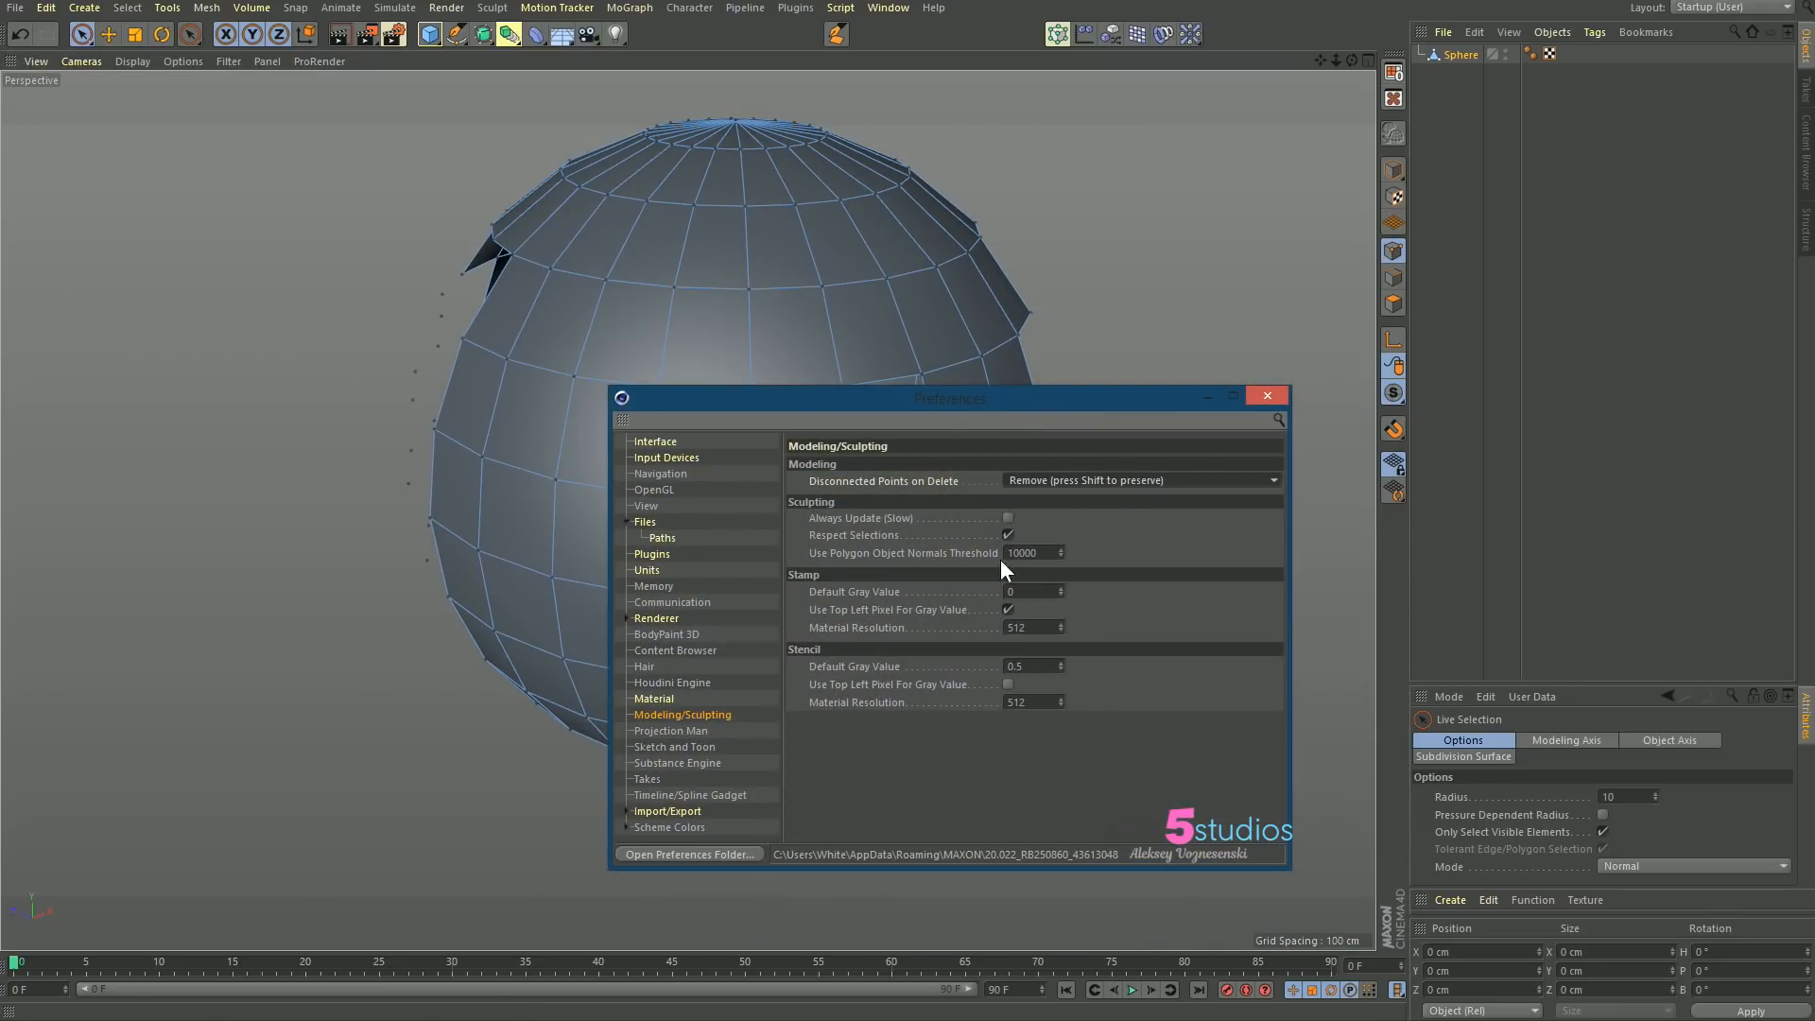
{"action": "left_click", "coordinate": [1249, 397]}
{"action": "left_click_drag", "start_coordinate": [850, 356], "coordinate": [846, 467], "text": "alt"}
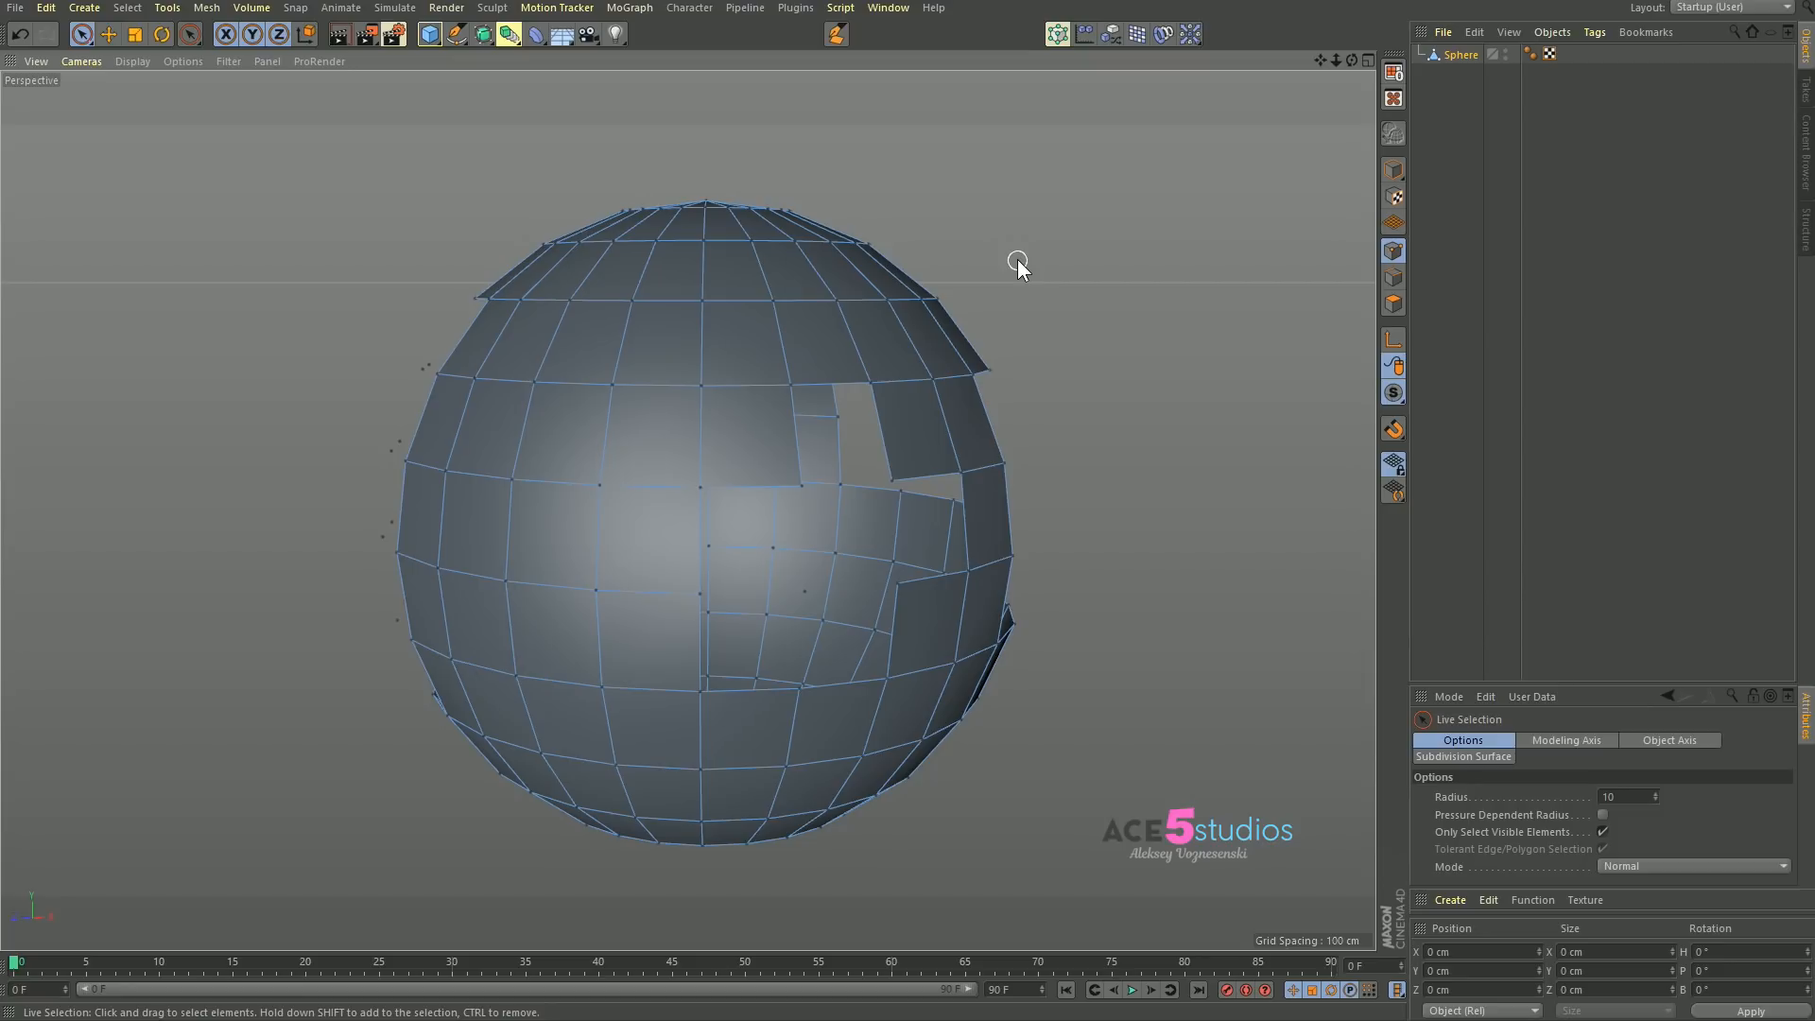
Step: Switch to the open project burger alembic demo.c4d
{"action": "key", "text": "v"}
{"action": "mouse_move", "coordinate": [1039, 282]}
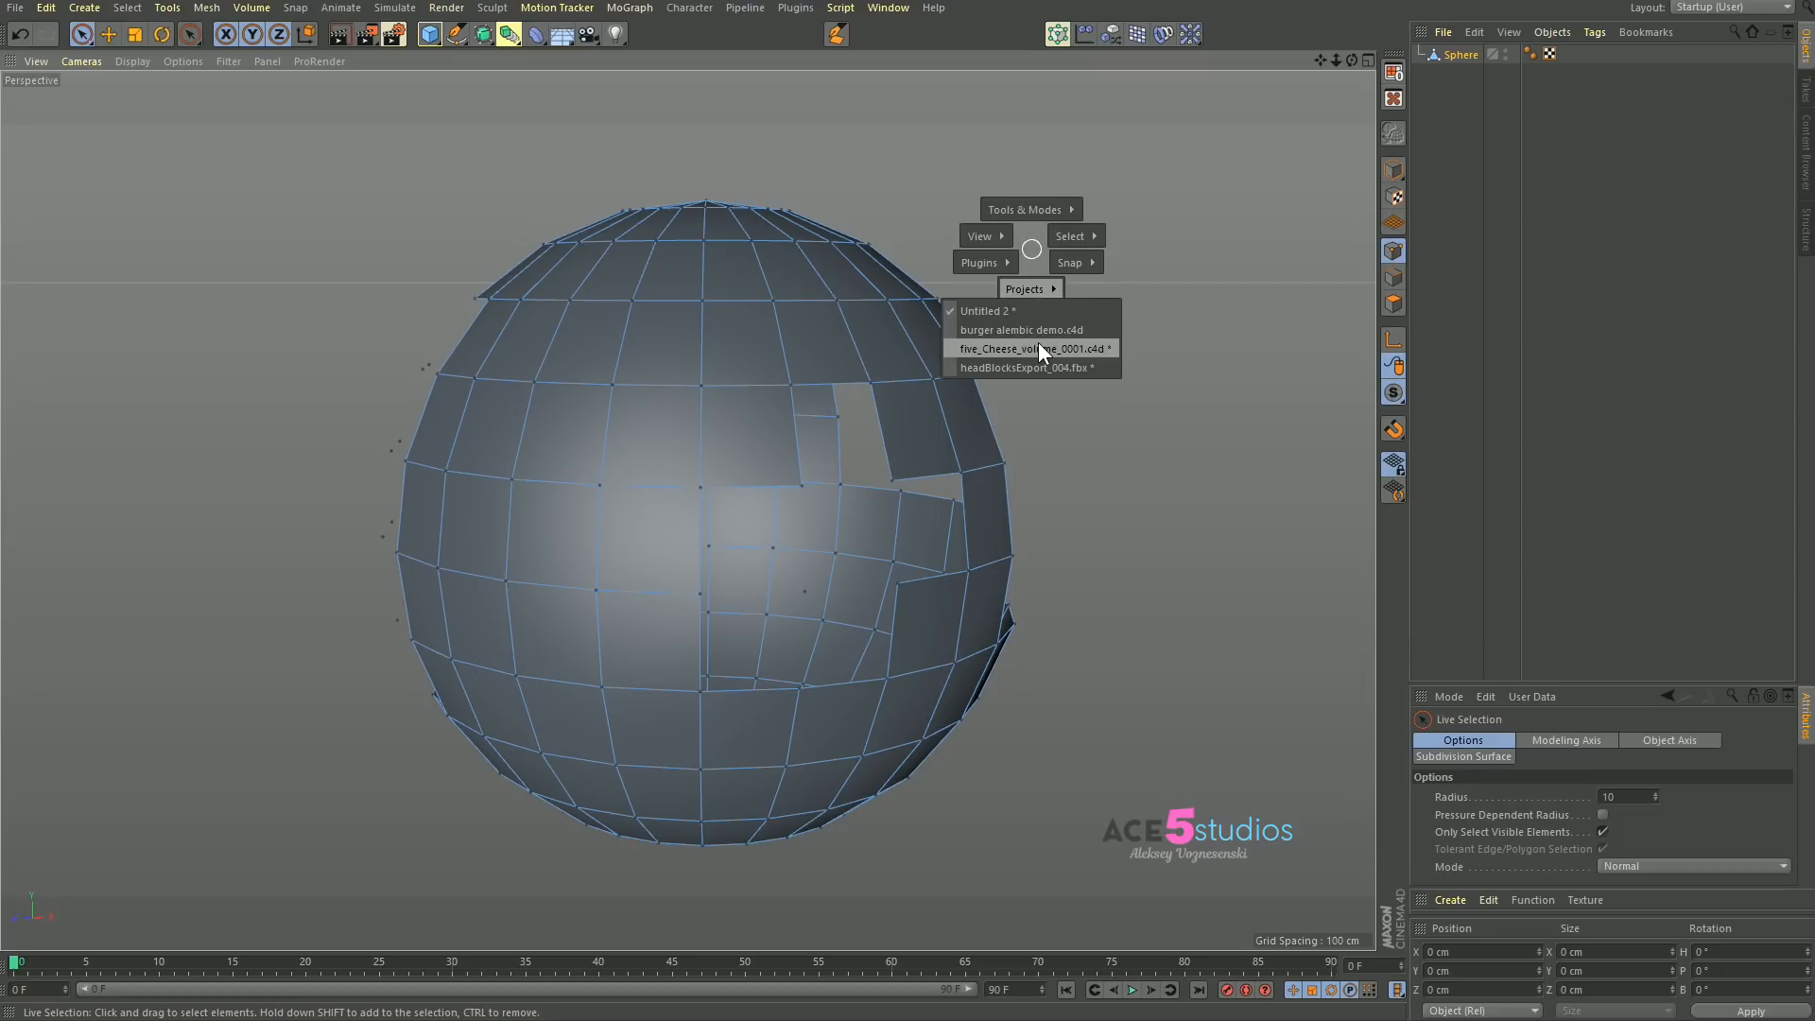
{"action": "left_click", "coordinate": [1035, 327]}
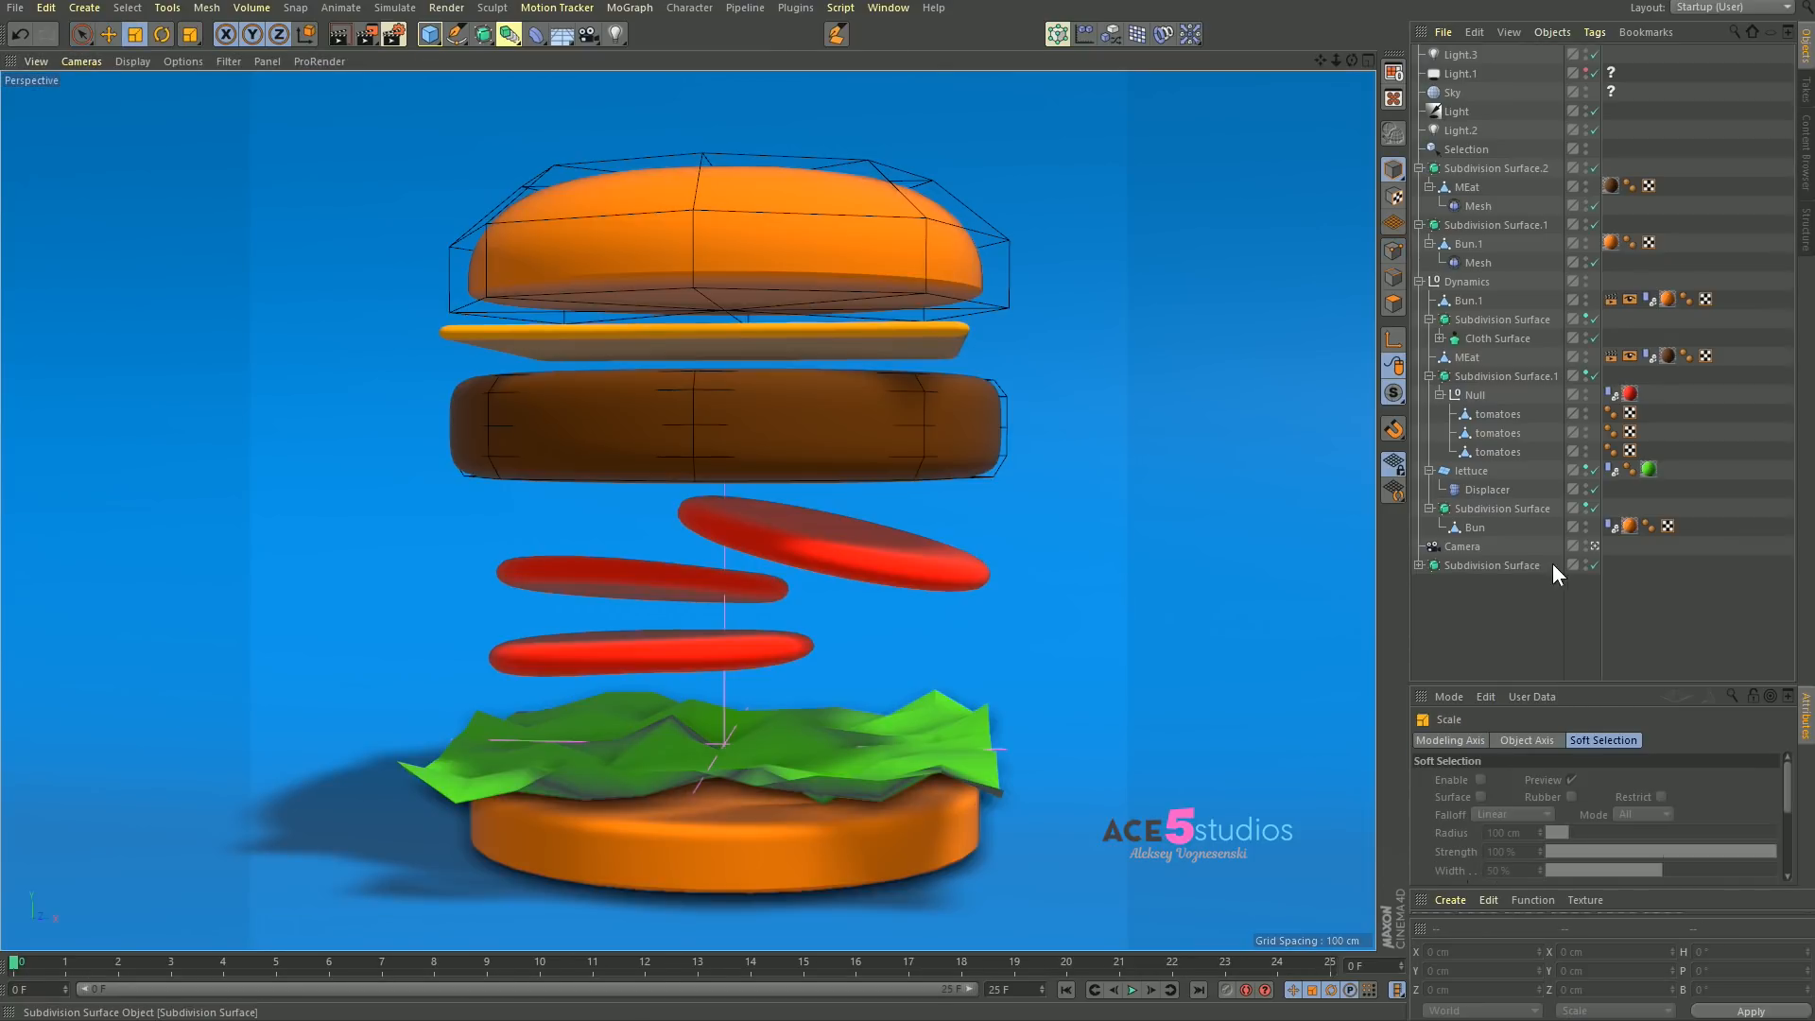
Step: Select the lettuce object, play the burger dynamics animation and return to frame 0
{"action": "right_click", "coordinate": [1462, 472]}
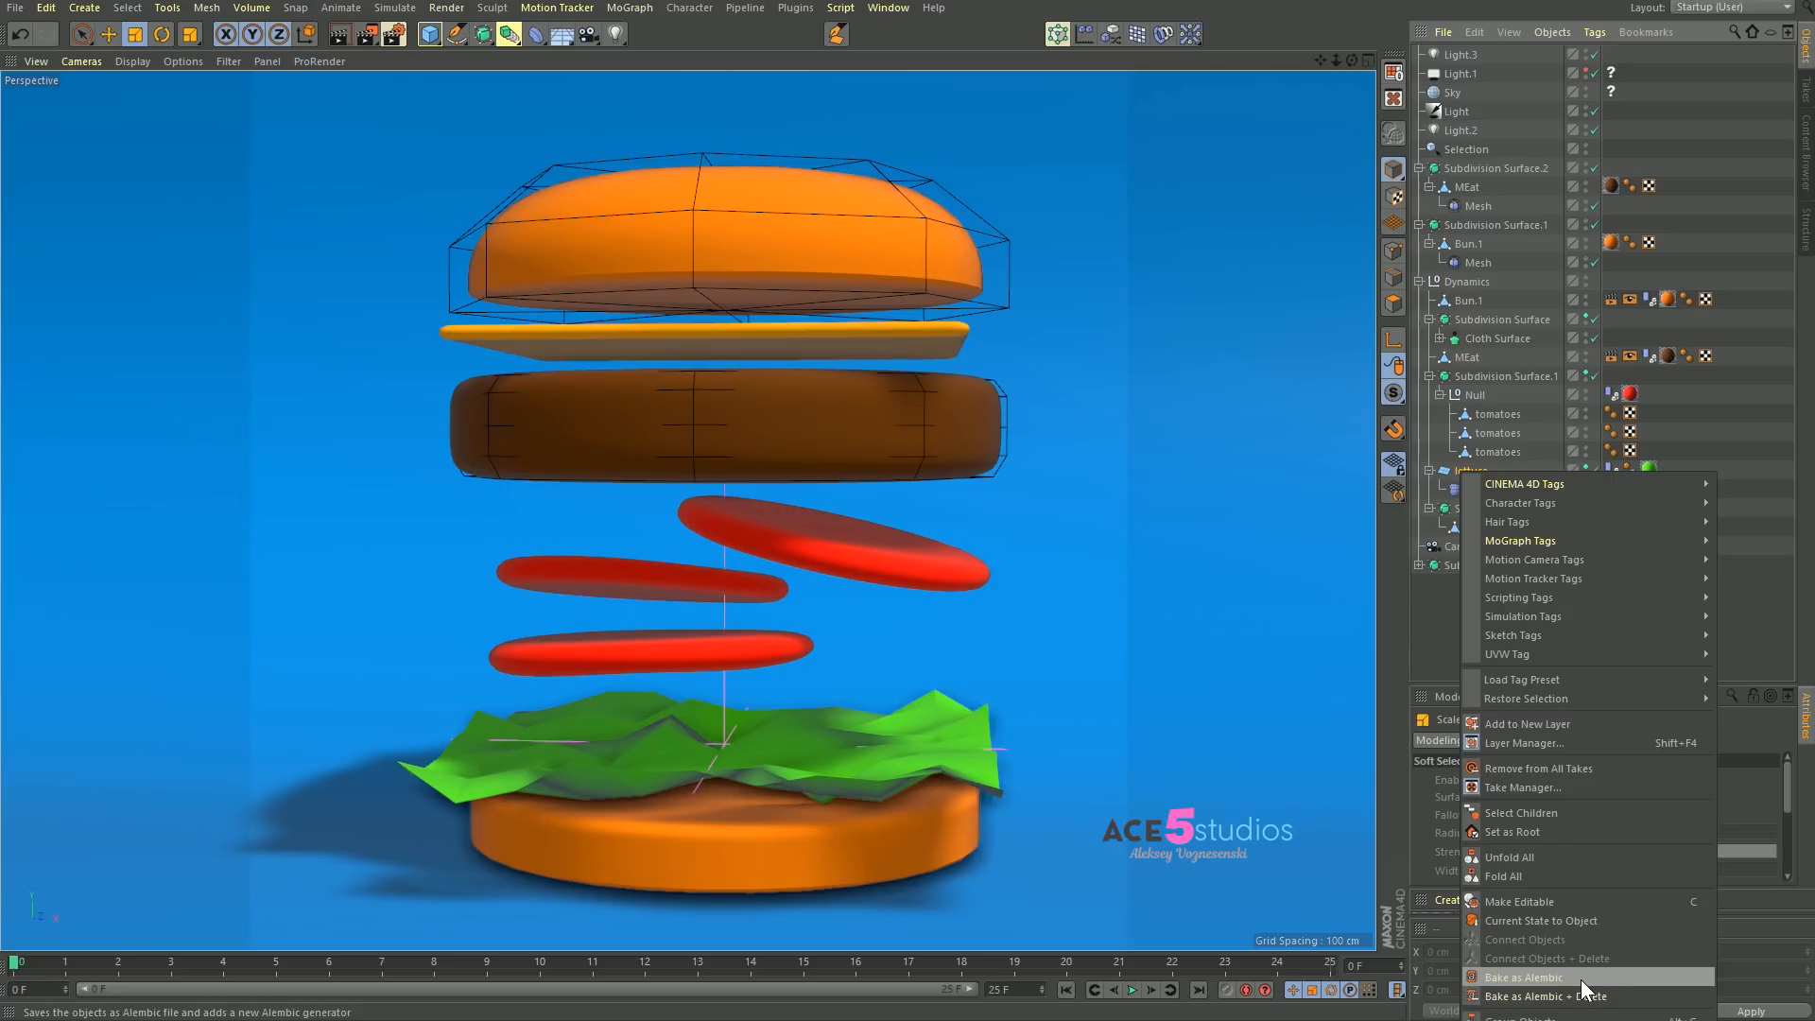
{"action": "left_click", "coordinate": [1351, 33]}
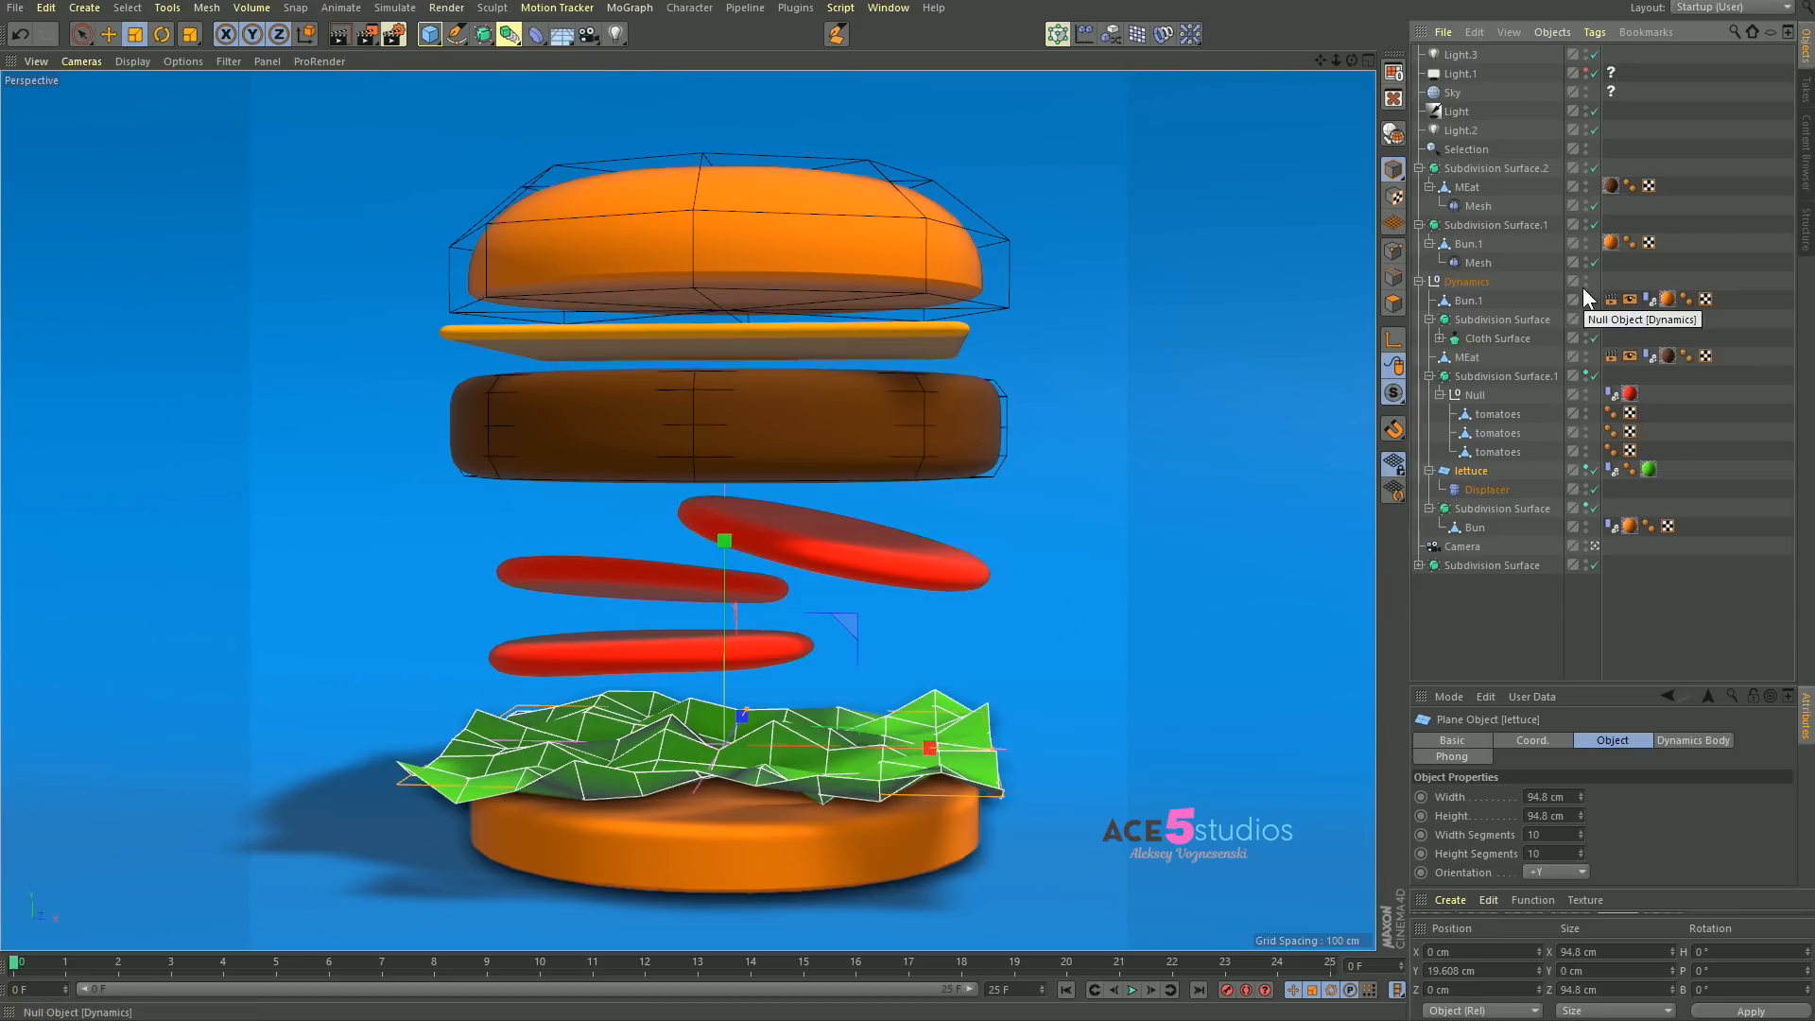
{"action": "key", "text": "F8"}
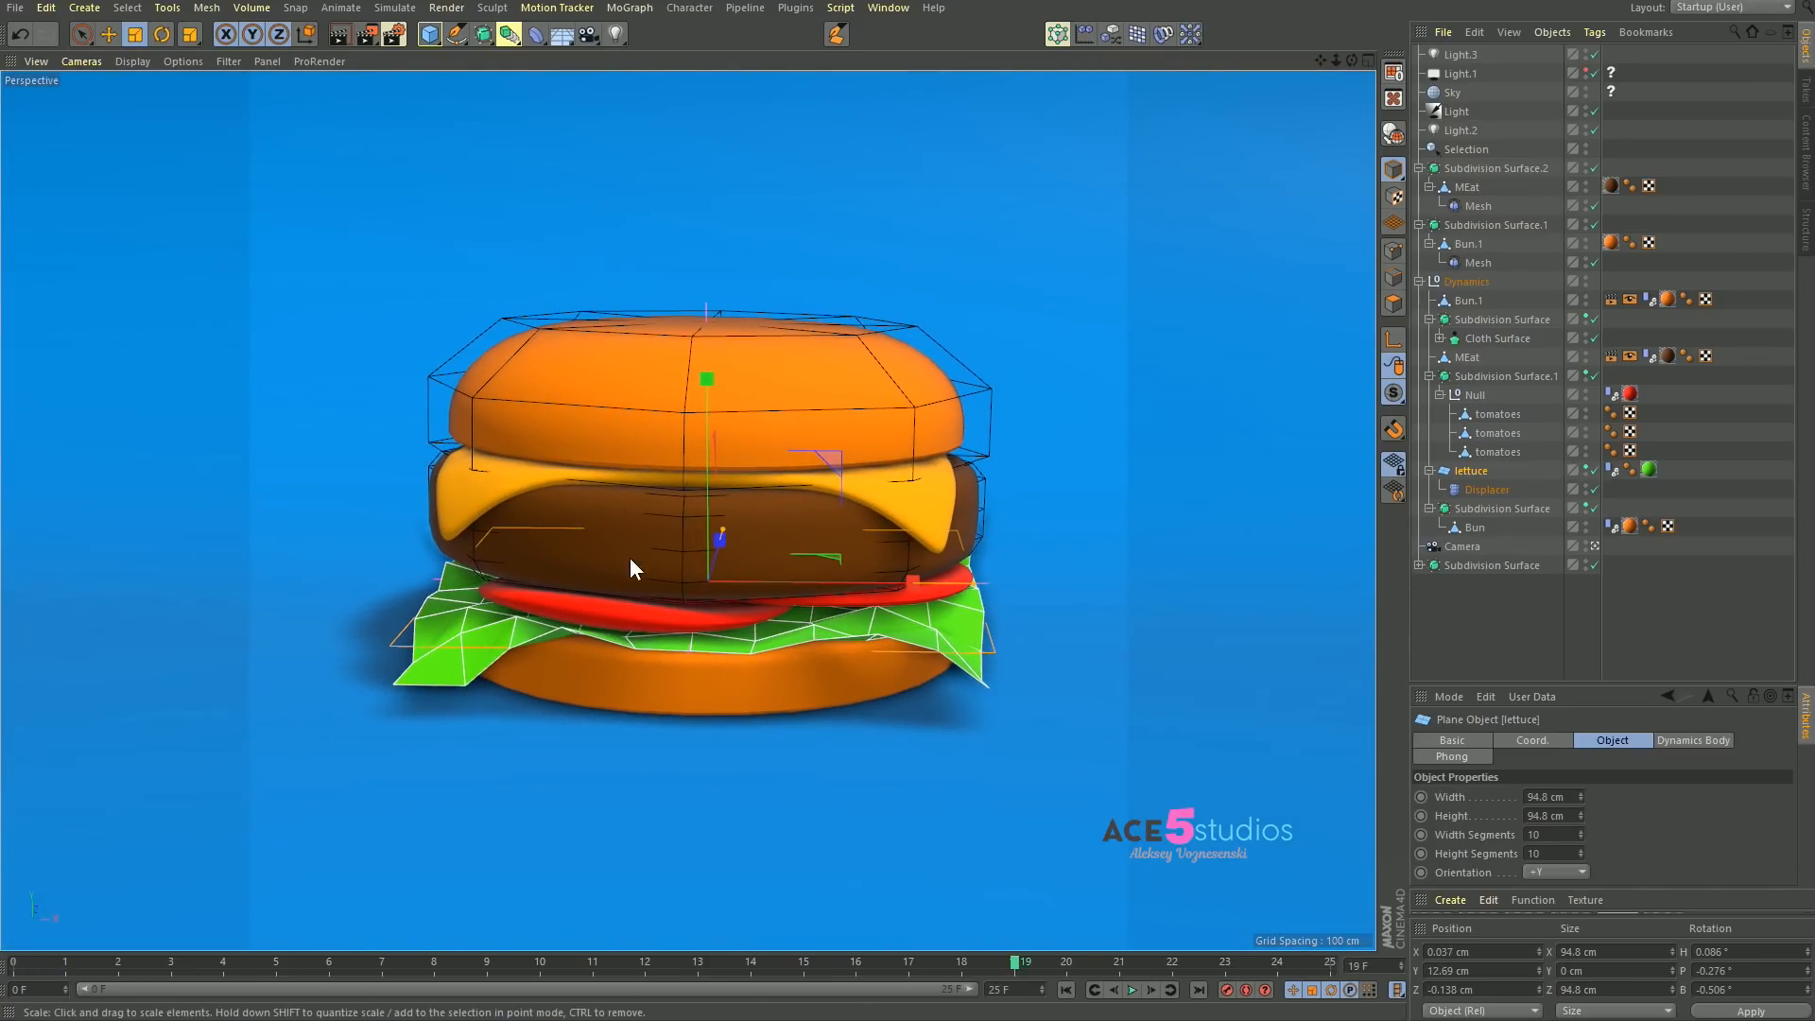
{"action": "left_click_drag", "start_coordinate": [1000, 961], "coordinate": [32, 964]}
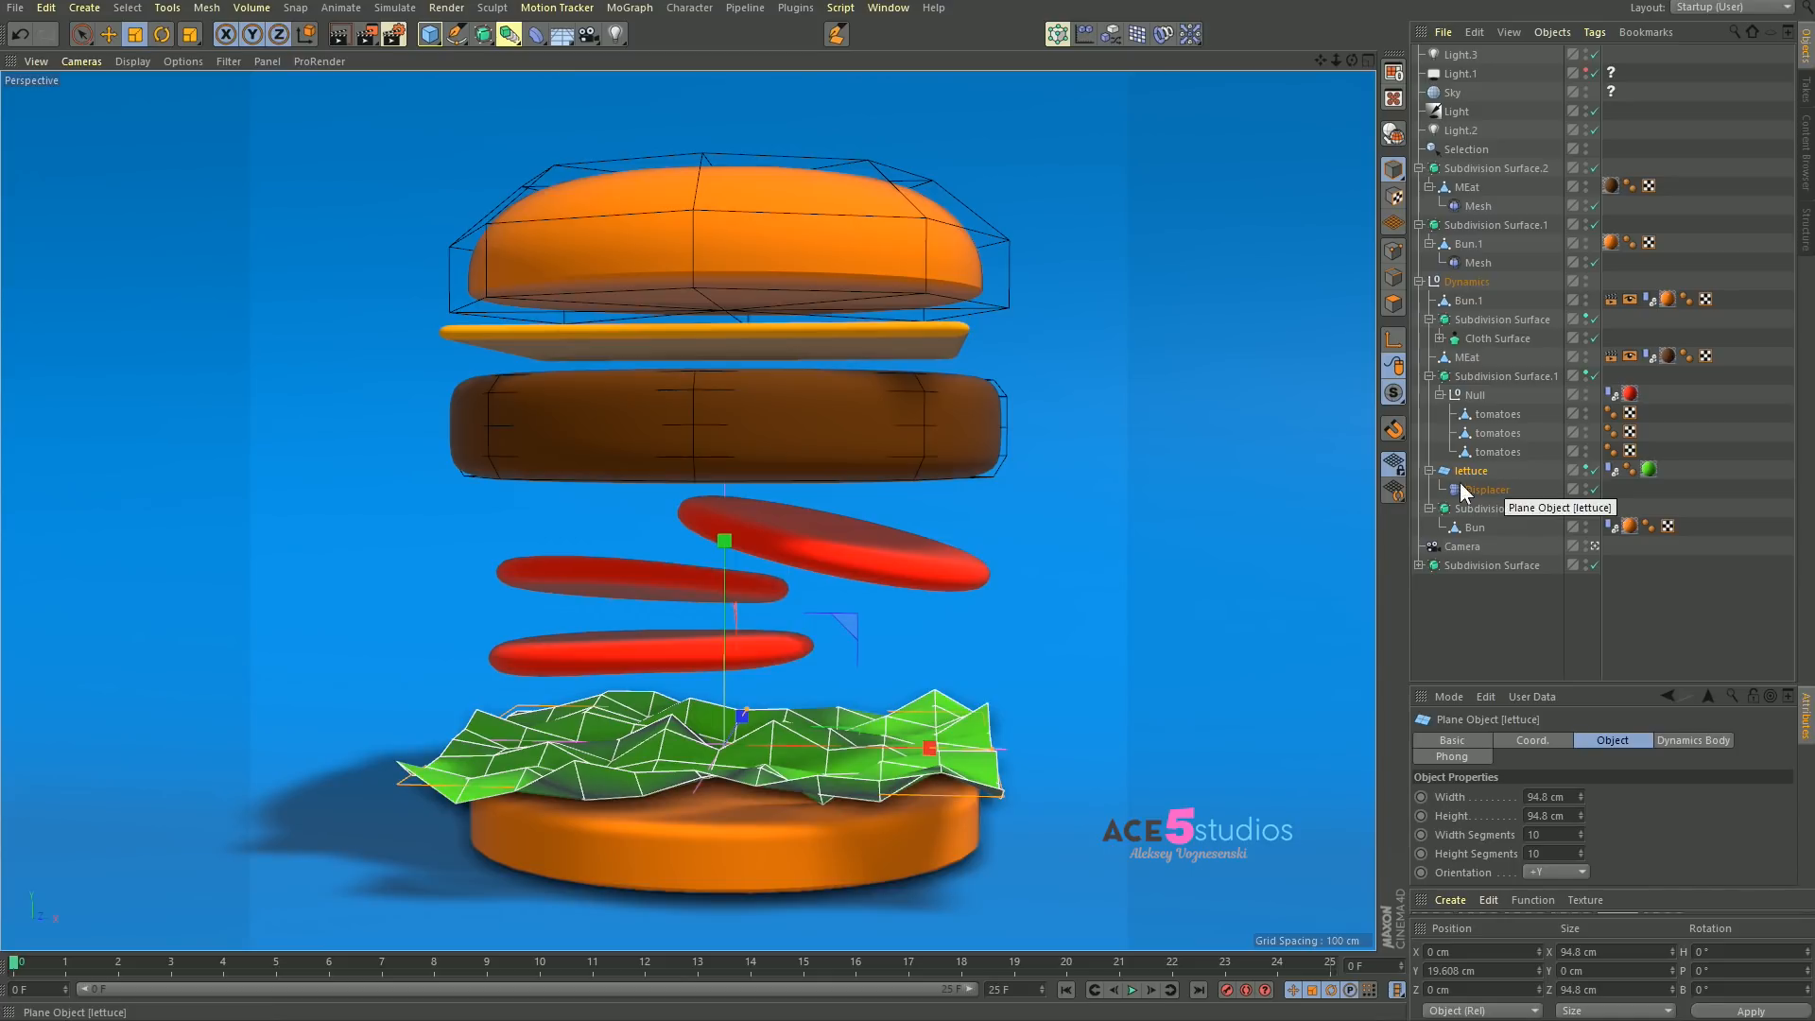
Step: Add a Cloth Surface as parent of the lettuce and set its thickness to 1 cm
{"action": "key", "text": "shift+c"}
{"action": "type", "text": "cloth"}
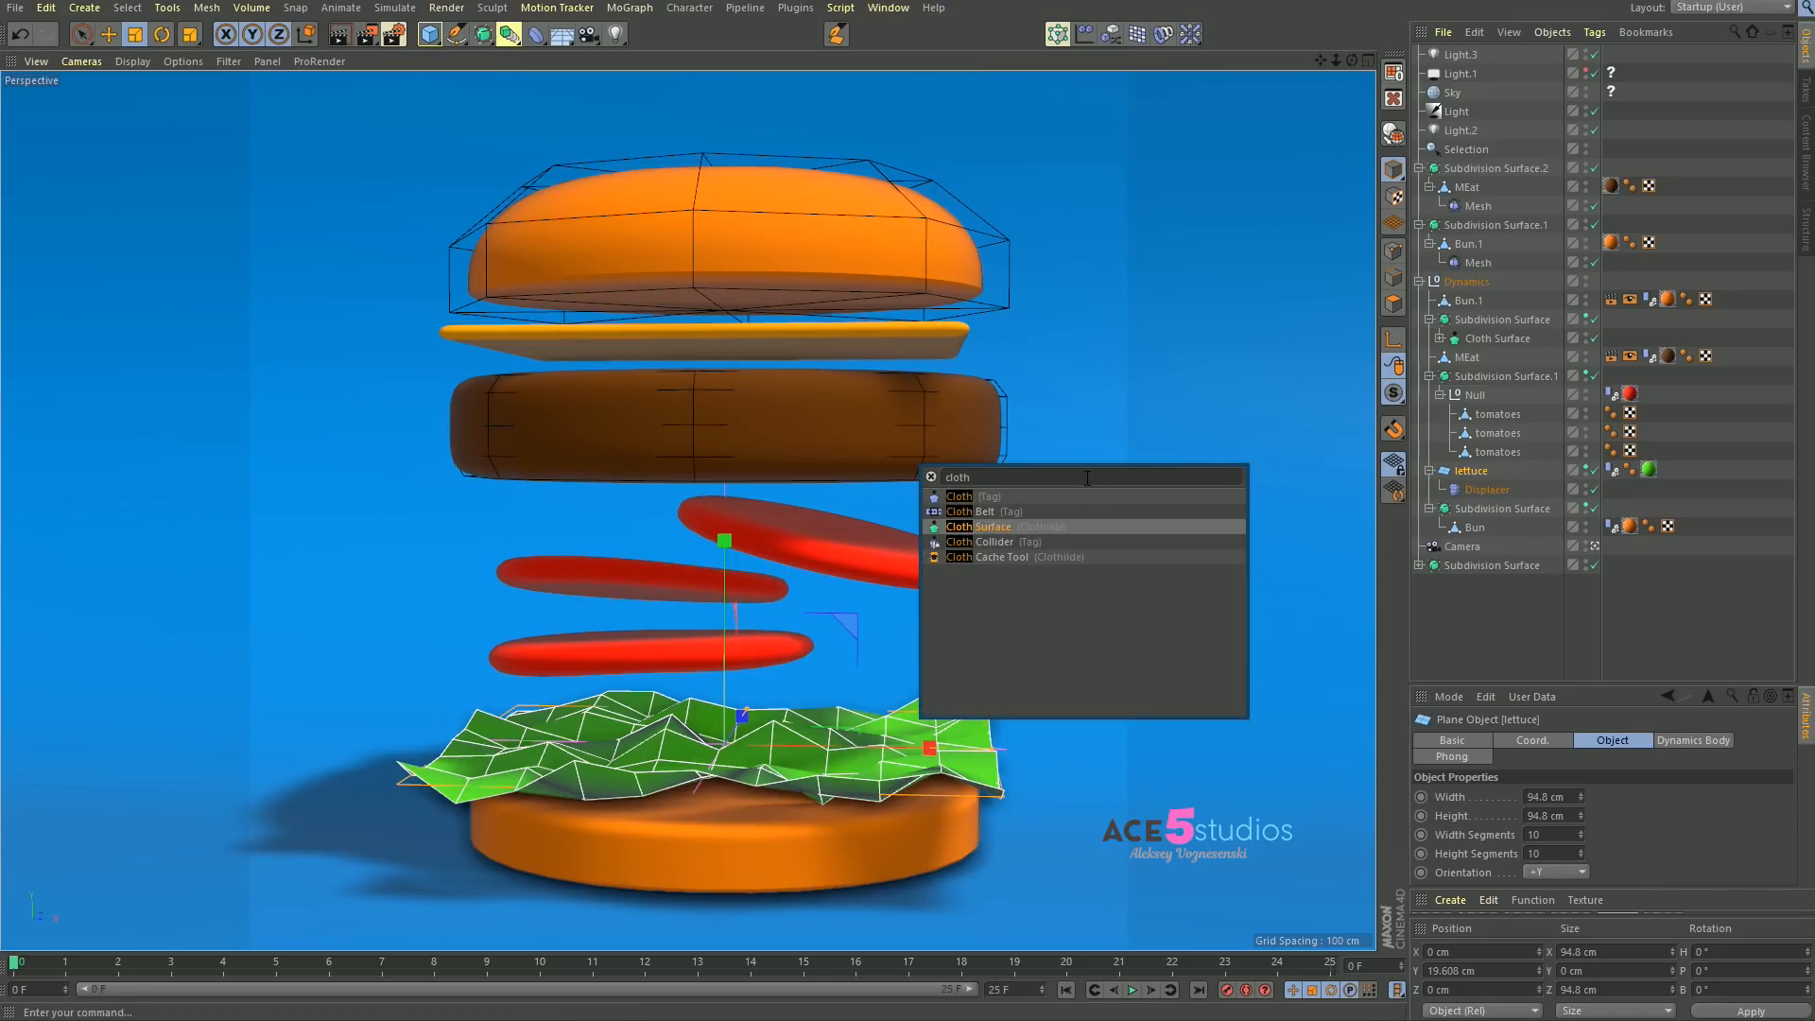
{"action": "left_click", "coordinate": [1015, 525]}
{"action": "double_click", "coordinate": [1518, 820]}
{"action": "type", "text": "1"}
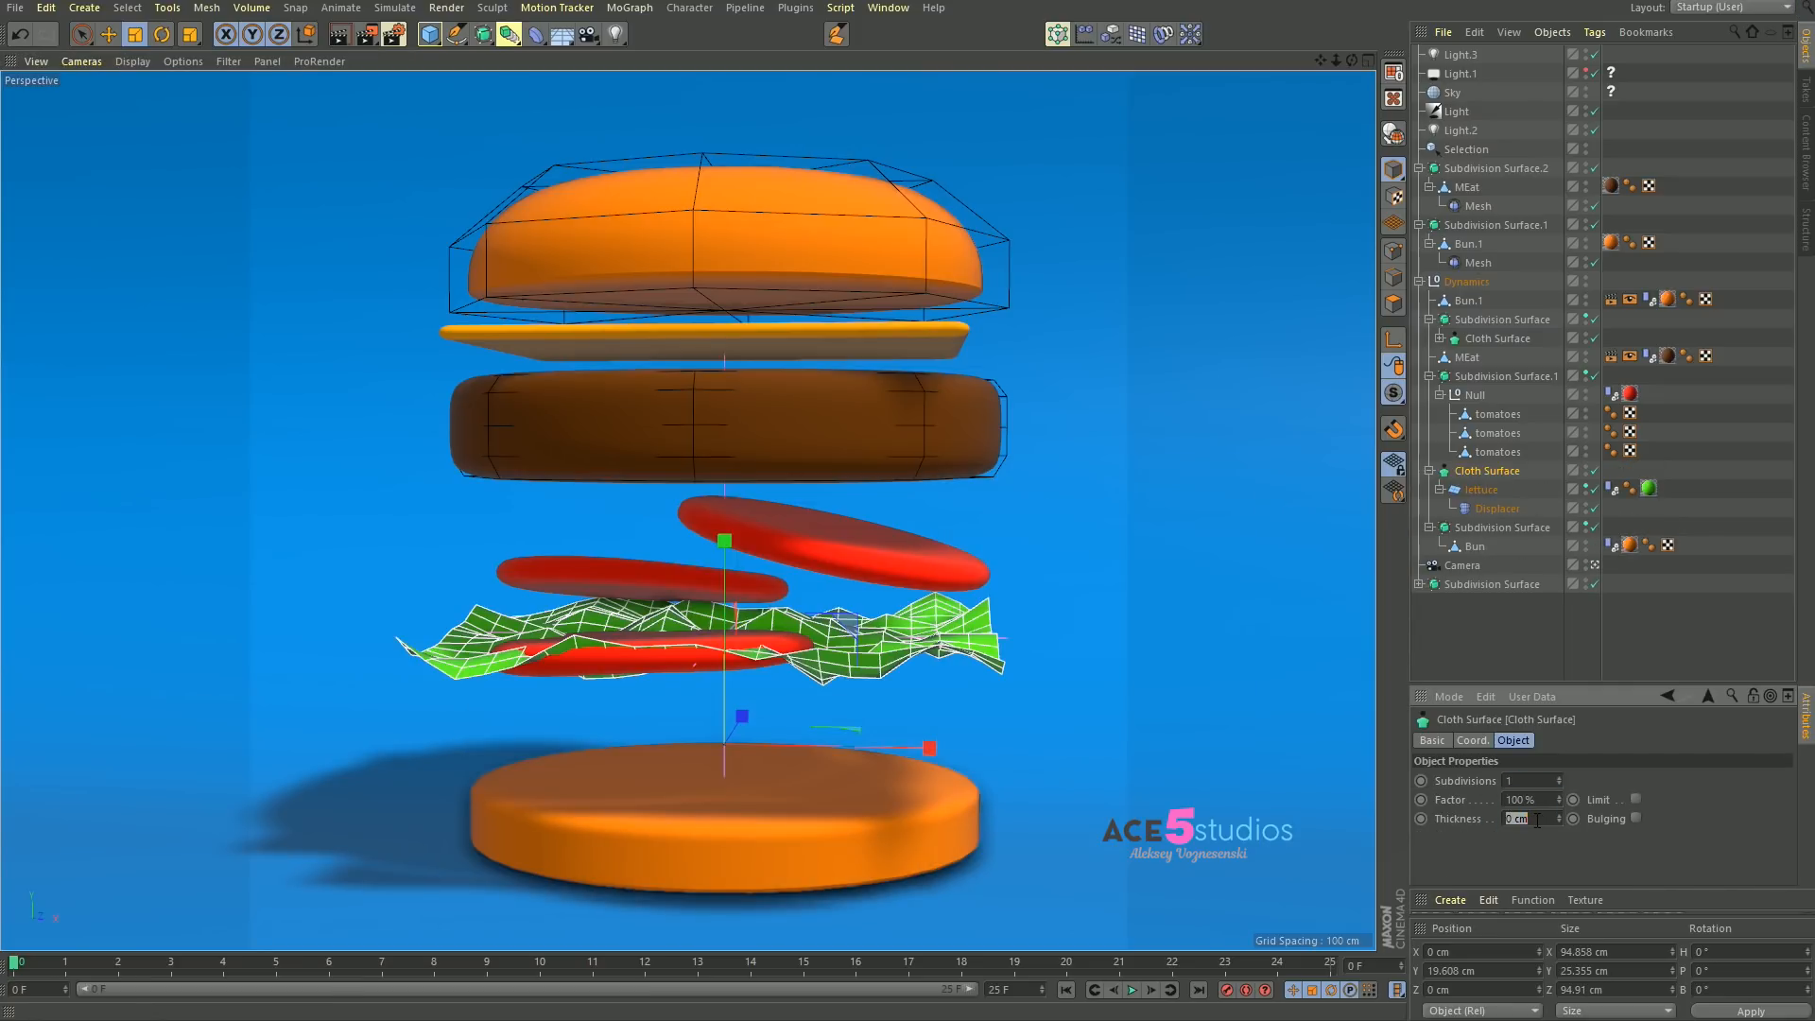
{"action": "key", "text": "Return"}
{"action": "mouse_move", "coordinate": [17, 964]}
{"action": "left_mouse_down"}
{"action": "mouse_move", "coordinate": [453, 978]}
{"action": "mouse_move", "coordinate": [15, 966]}
{"action": "left_mouse_up"}
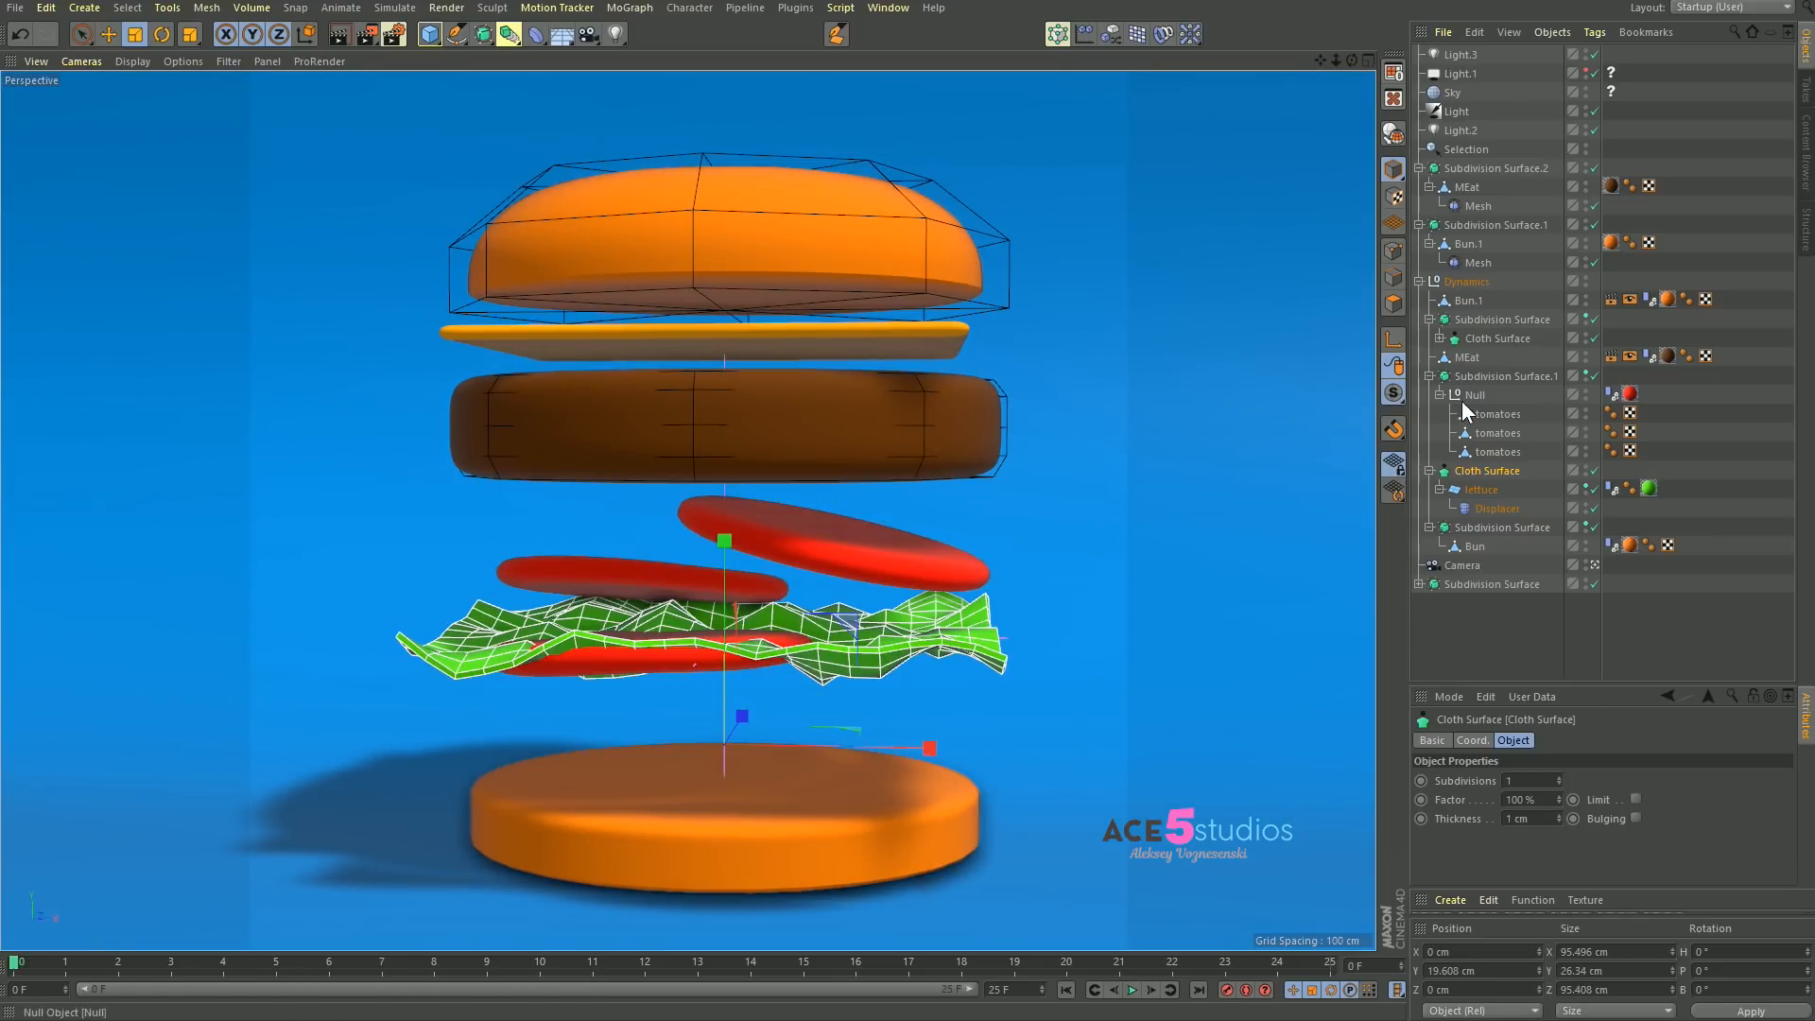
Step: Take the lettuce out of the Cloth Surface, nest it back inside, and advance the simulation to frame 12
{"action": "left_click_drag", "start_coordinate": [1466, 477], "coordinate": [1466, 484]}
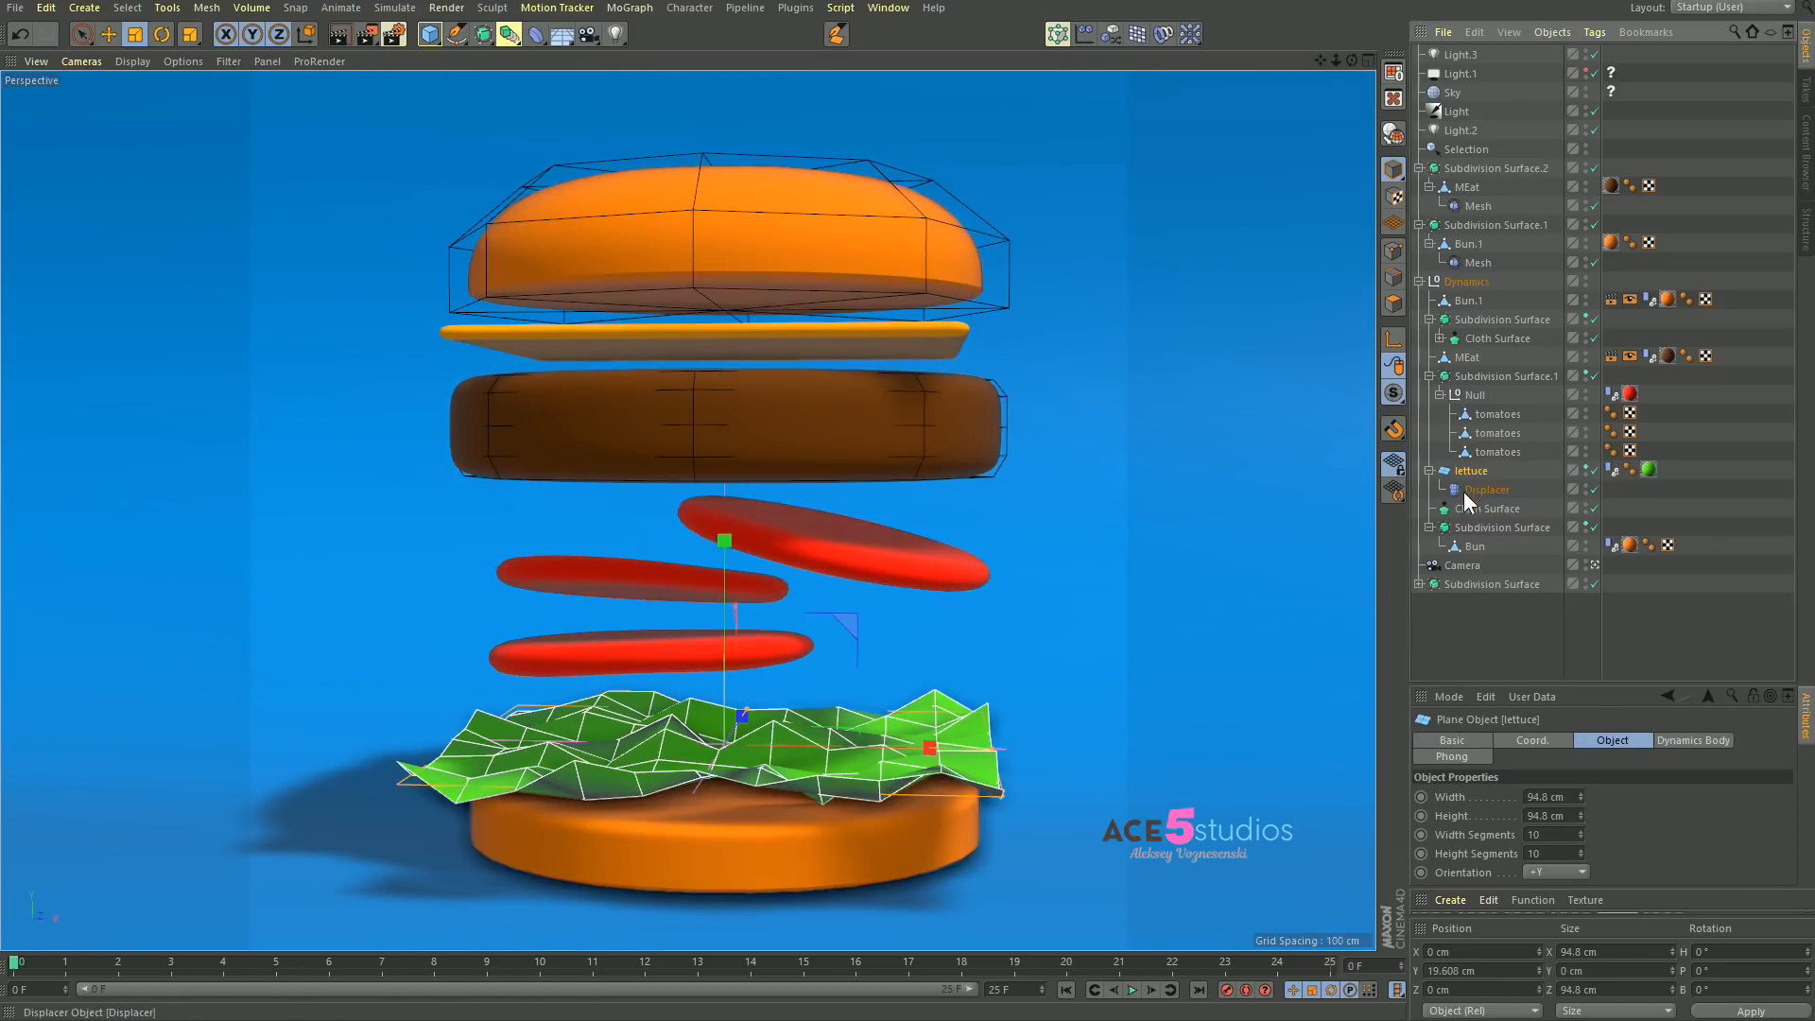
{"action": "left_click_drag", "start_coordinate": [1466, 513], "coordinate": [1475, 501]}
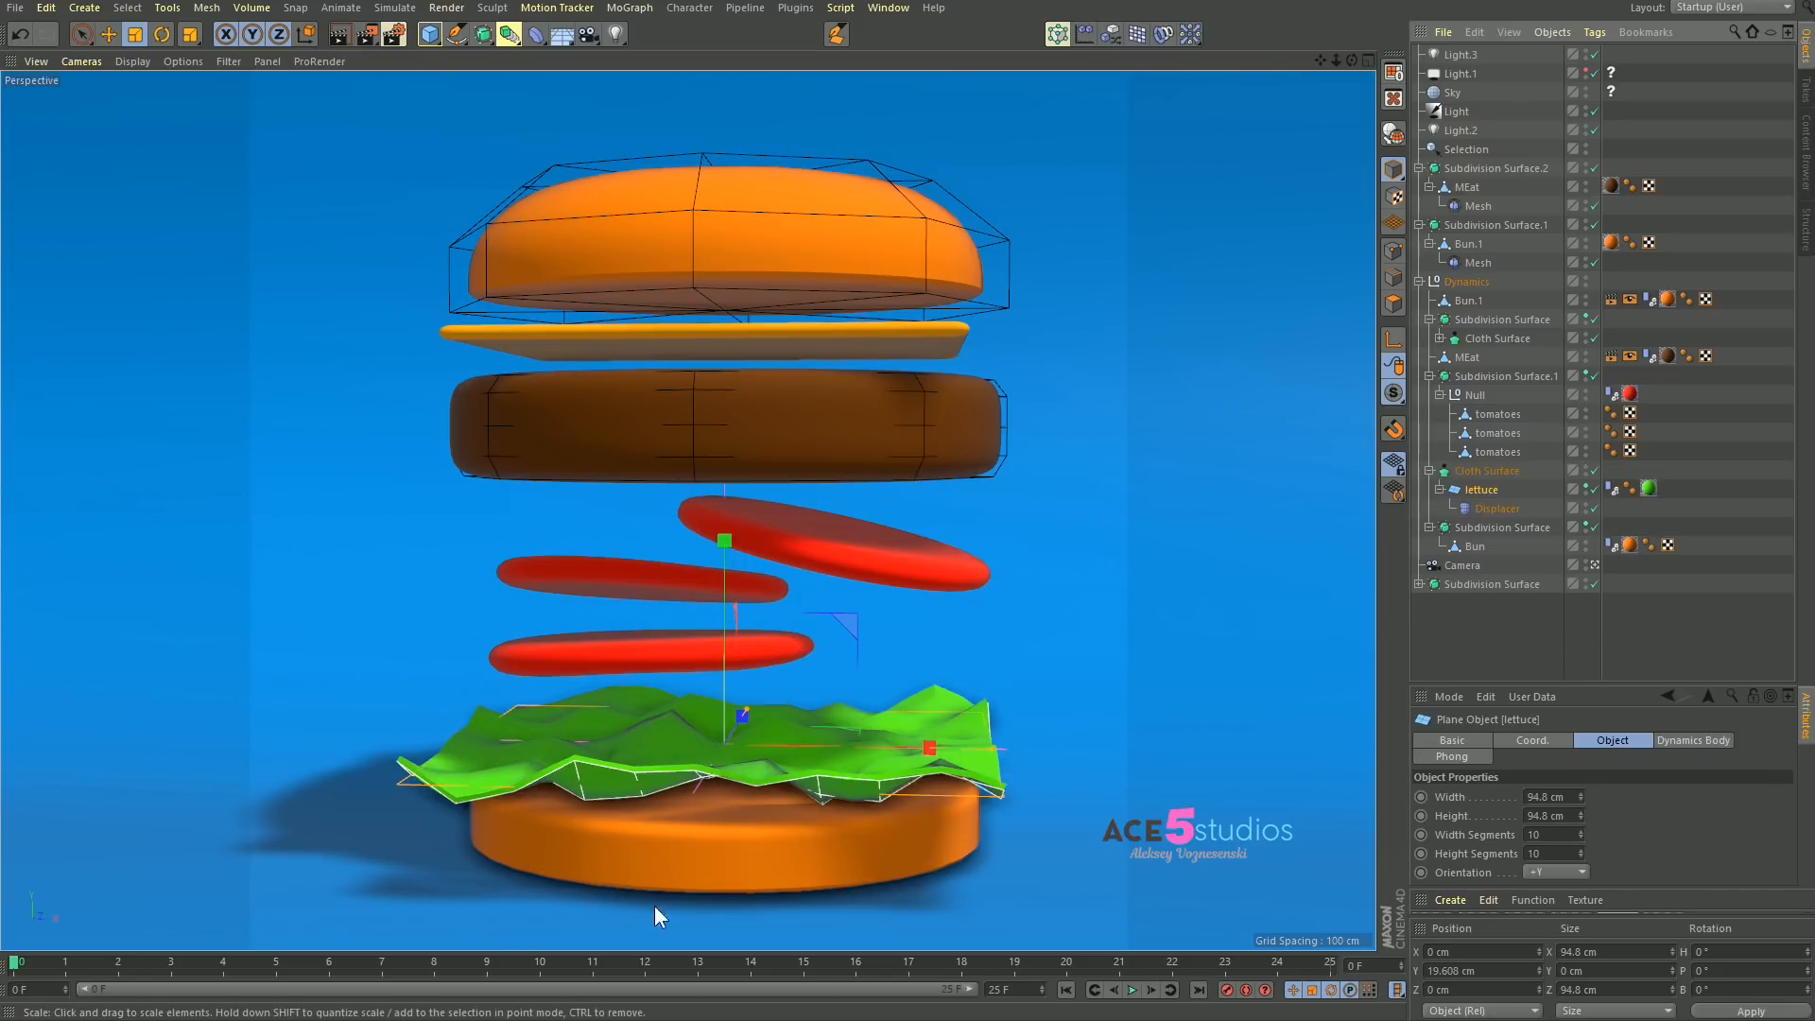
{"action": "left_click_drag", "start_coordinate": [19, 962], "coordinate": [637, 971]}
{"action": "left_click", "coordinate": [416, 960]}
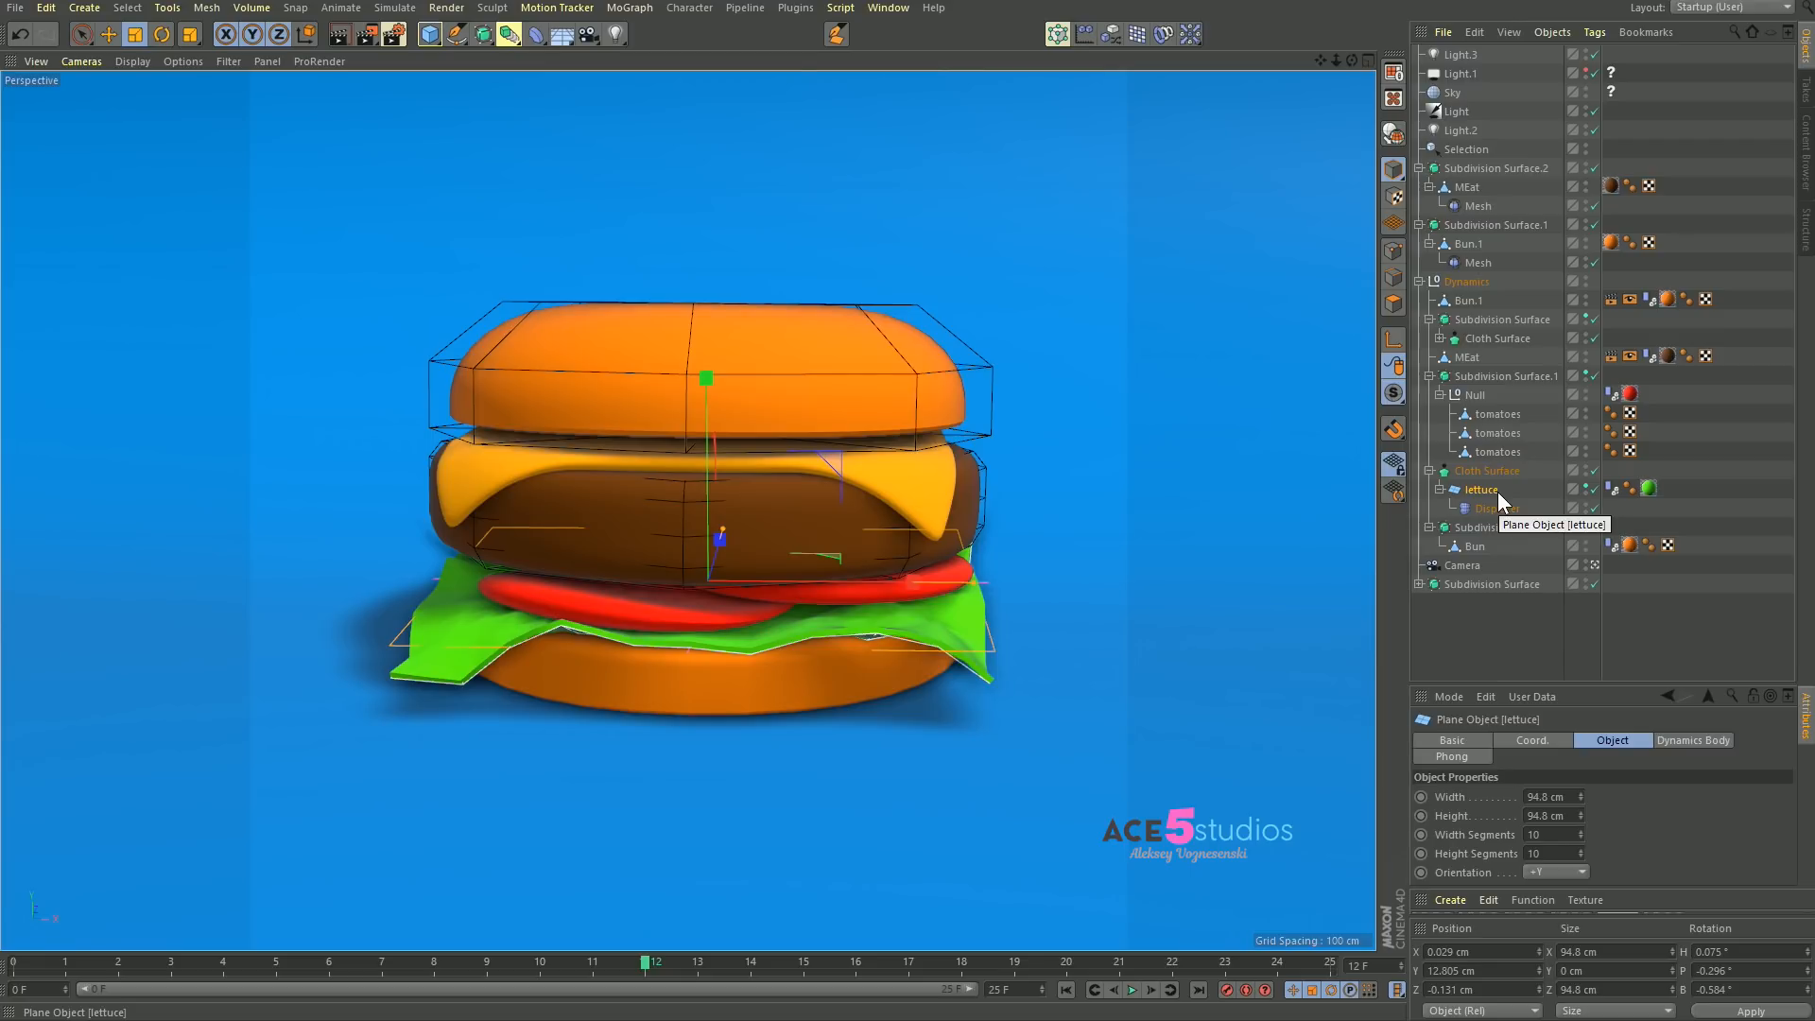
Step: Bake the lettuce plane as Alembic and hide the original plane object
{"action": "left_click_drag", "start_coordinate": [1483, 490], "coordinate": [1476, 490]}
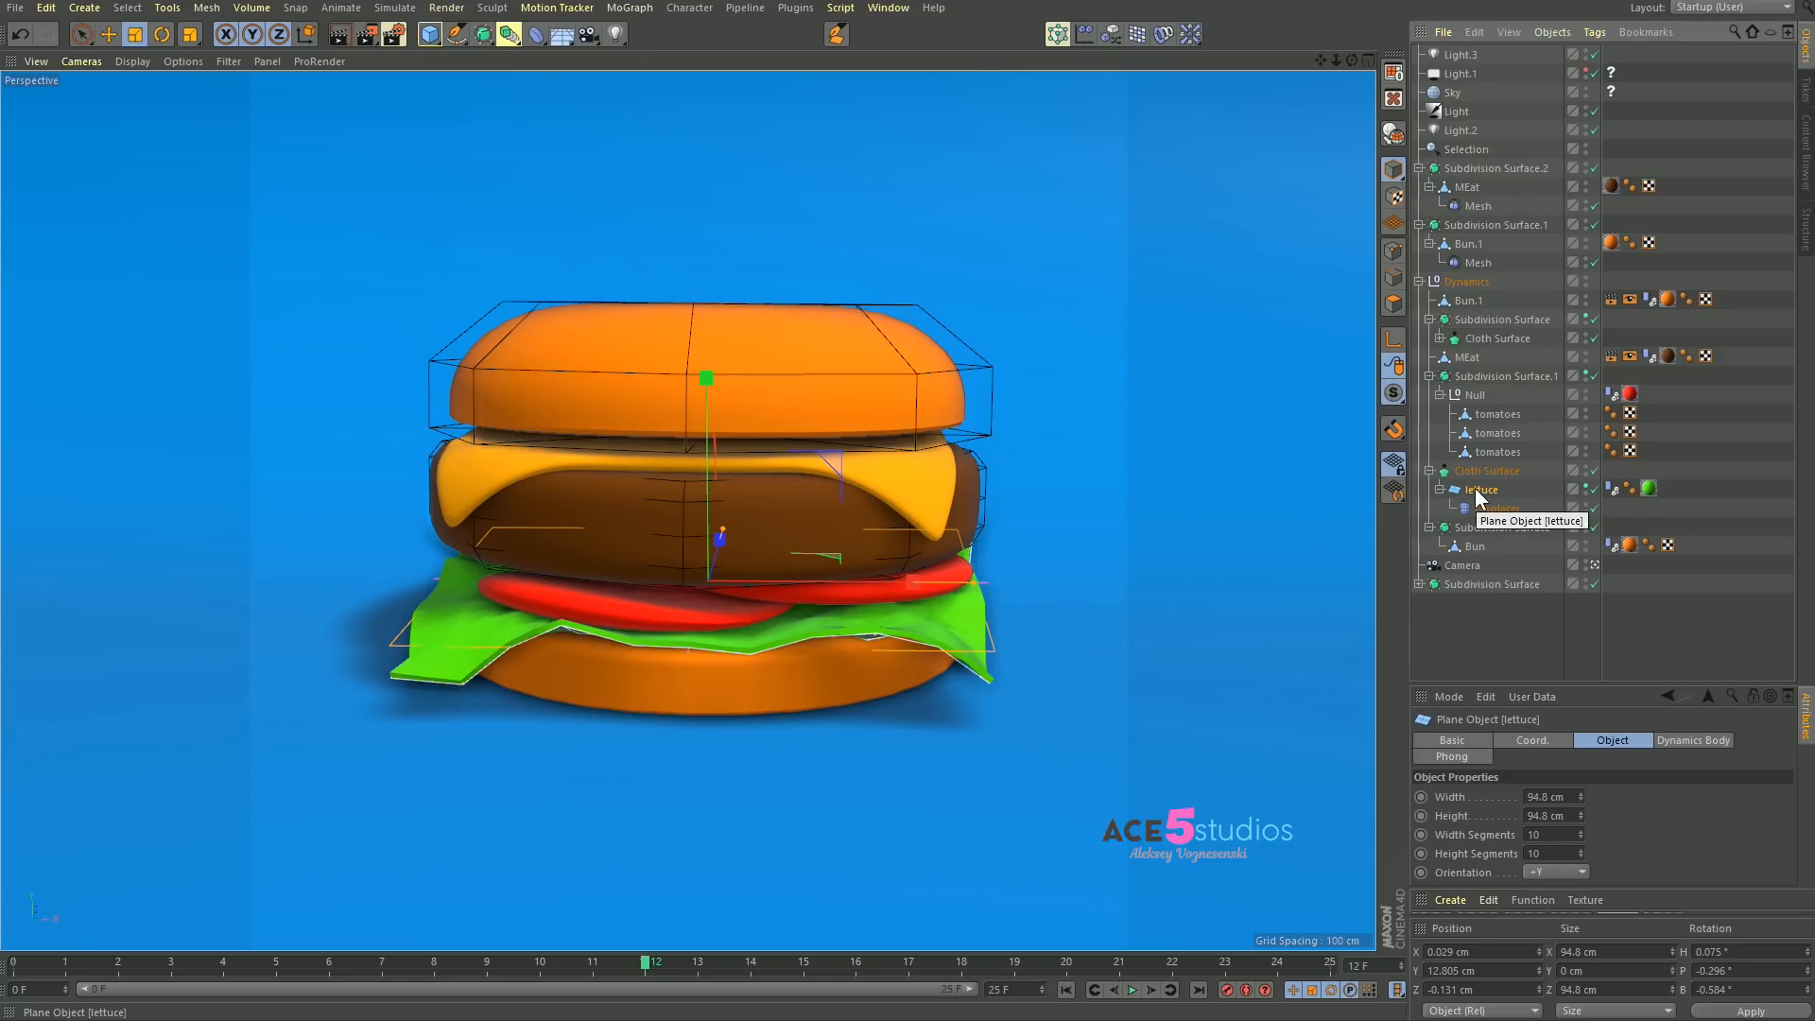
{"action": "right_click", "coordinate": [1477, 491]}
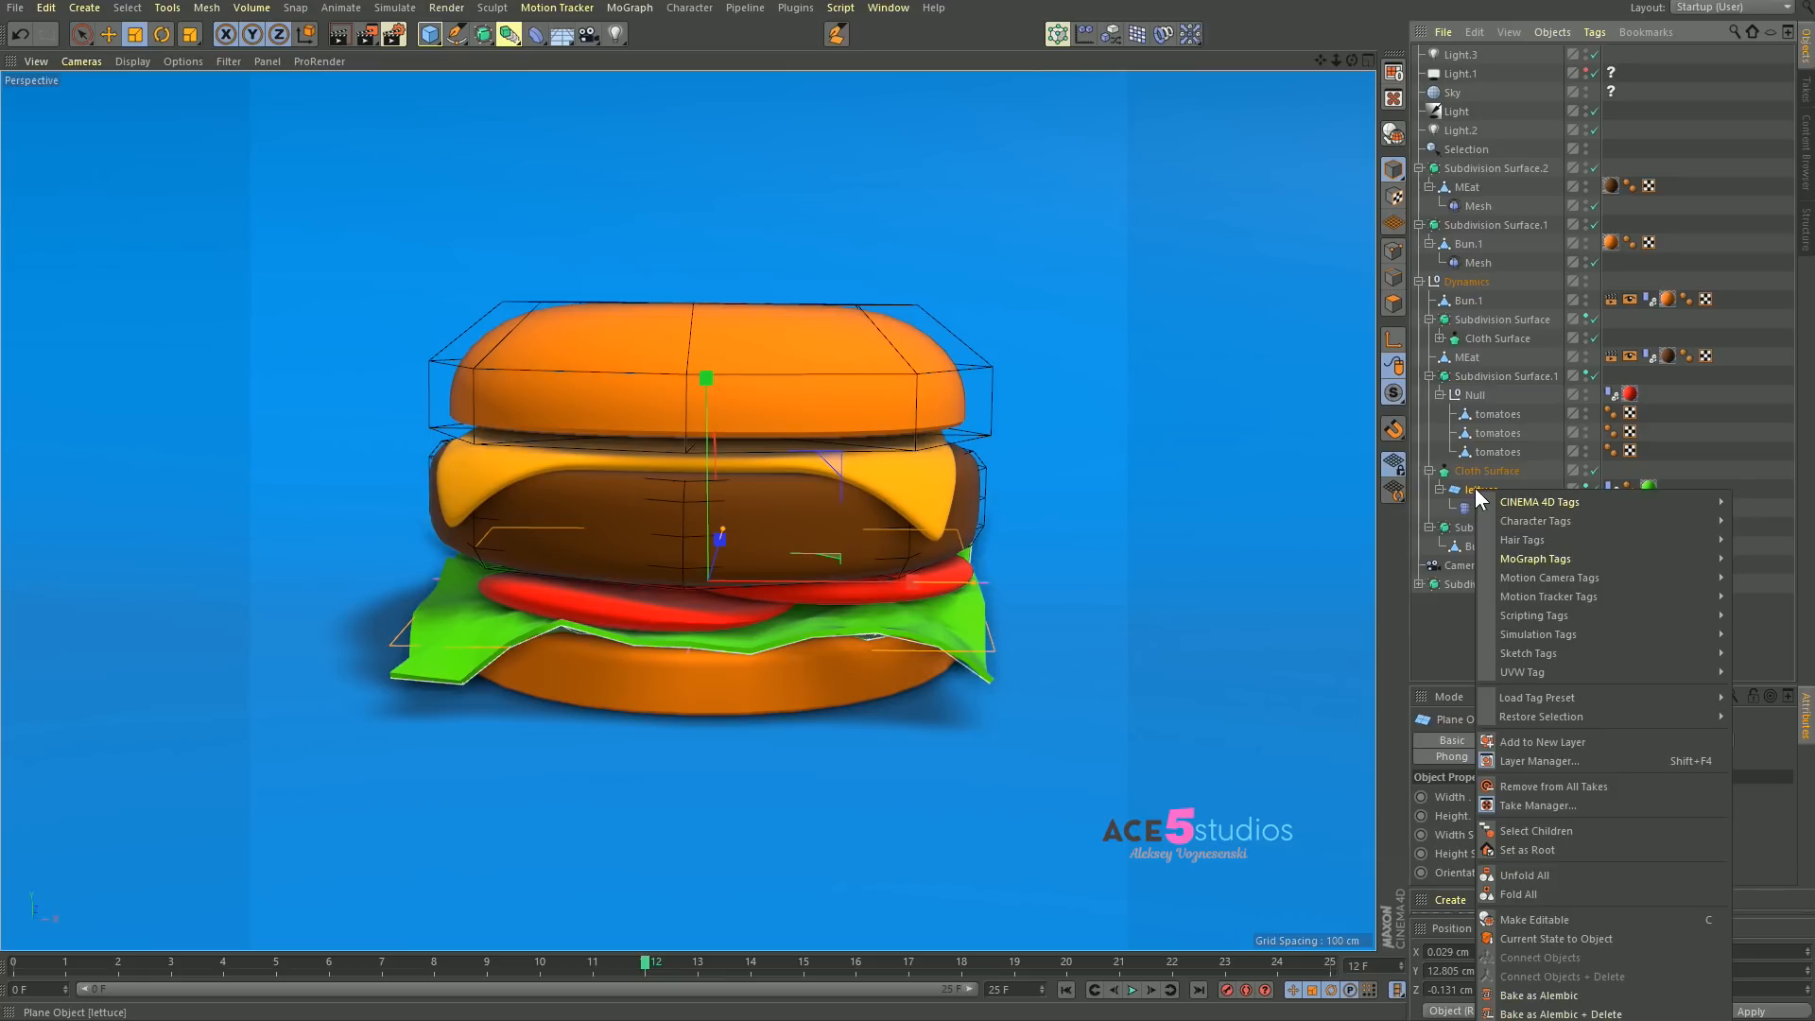
{"action": "left_click", "coordinate": [1568, 997]}
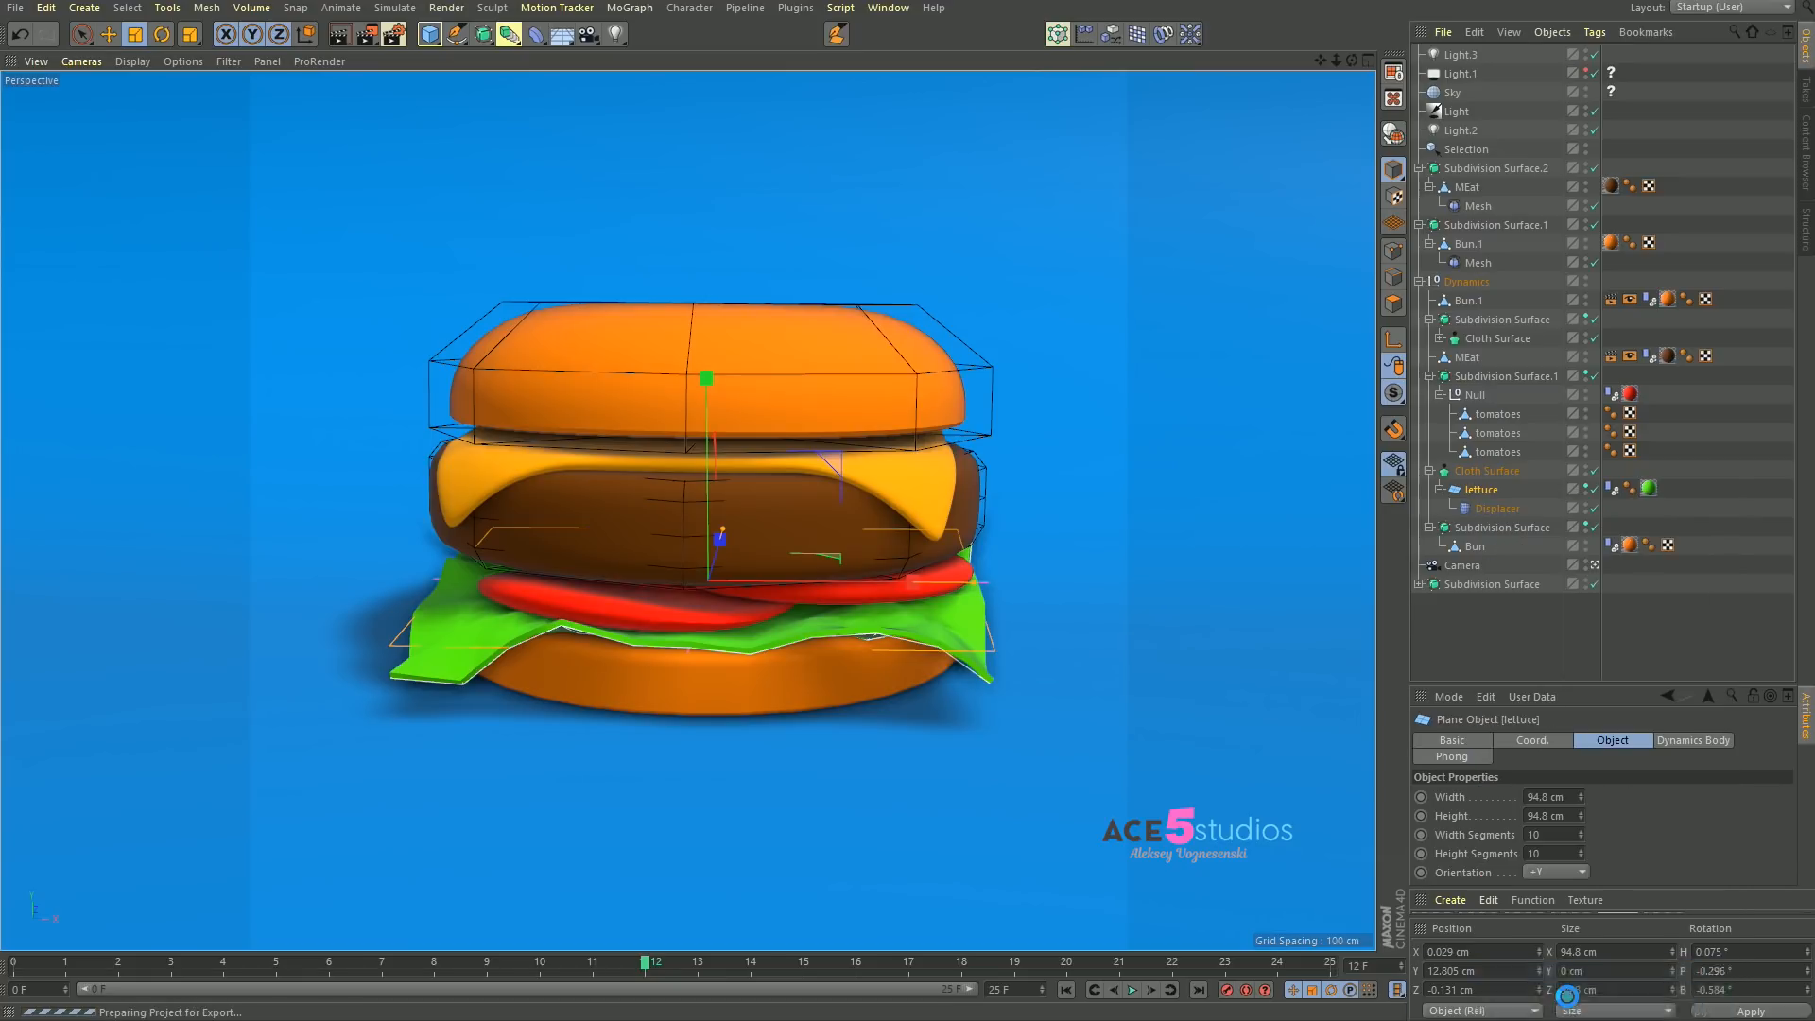
{"action": "left_click", "coordinate": [1585, 486]}
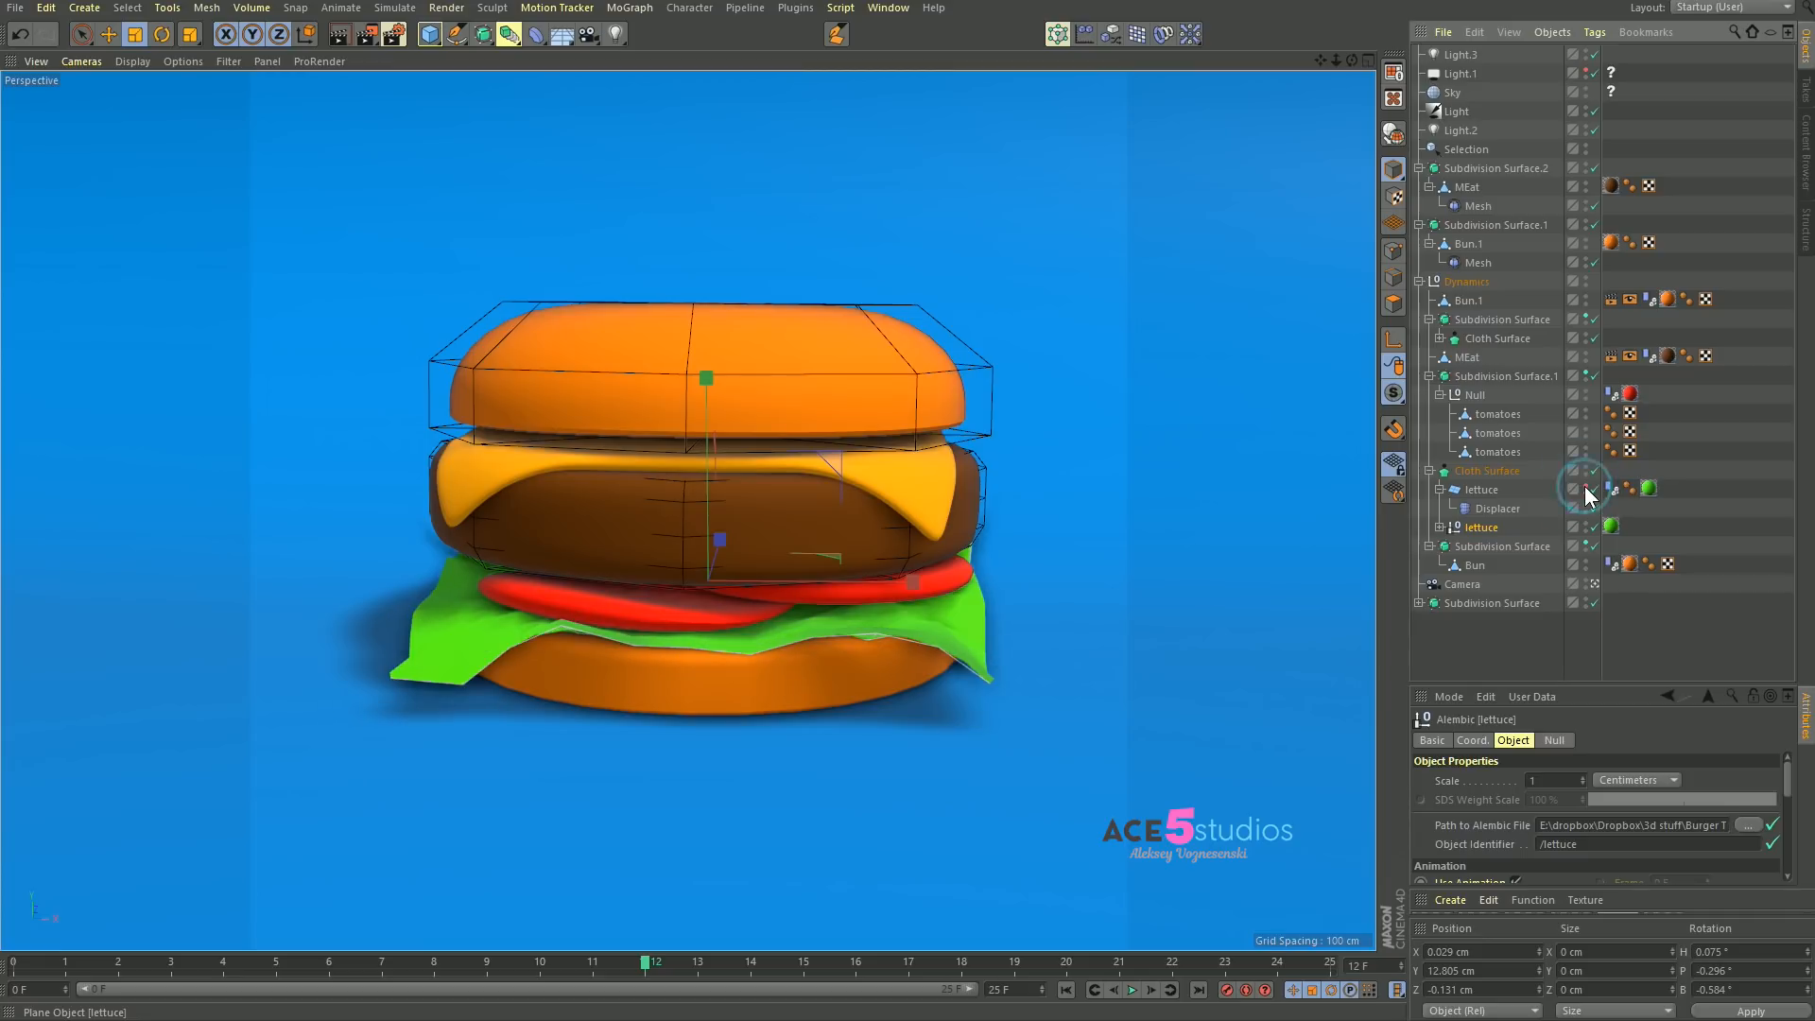
{"action": "mouse_move", "coordinate": [646, 962]}
{"action": "left_mouse_down"}
{"action": "mouse_move", "coordinate": [386, 979]}
{"action": "mouse_move", "coordinate": [342, 965]}
{"action": "mouse_move", "coordinate": [919, 941]}
{"action": "mouse_move", "coordinate": [526, 951]}
{"action": "mouse_move", "coordinate": [416, 932]}
{"action": "mouse_move", "coordinate": [775, 913]}
{"action": "mouse_move", "coordinate": [319, 926]}
{"action": "mouse_move", "coordinate": [646, 945]}
{"action": "left_mouse_up"}
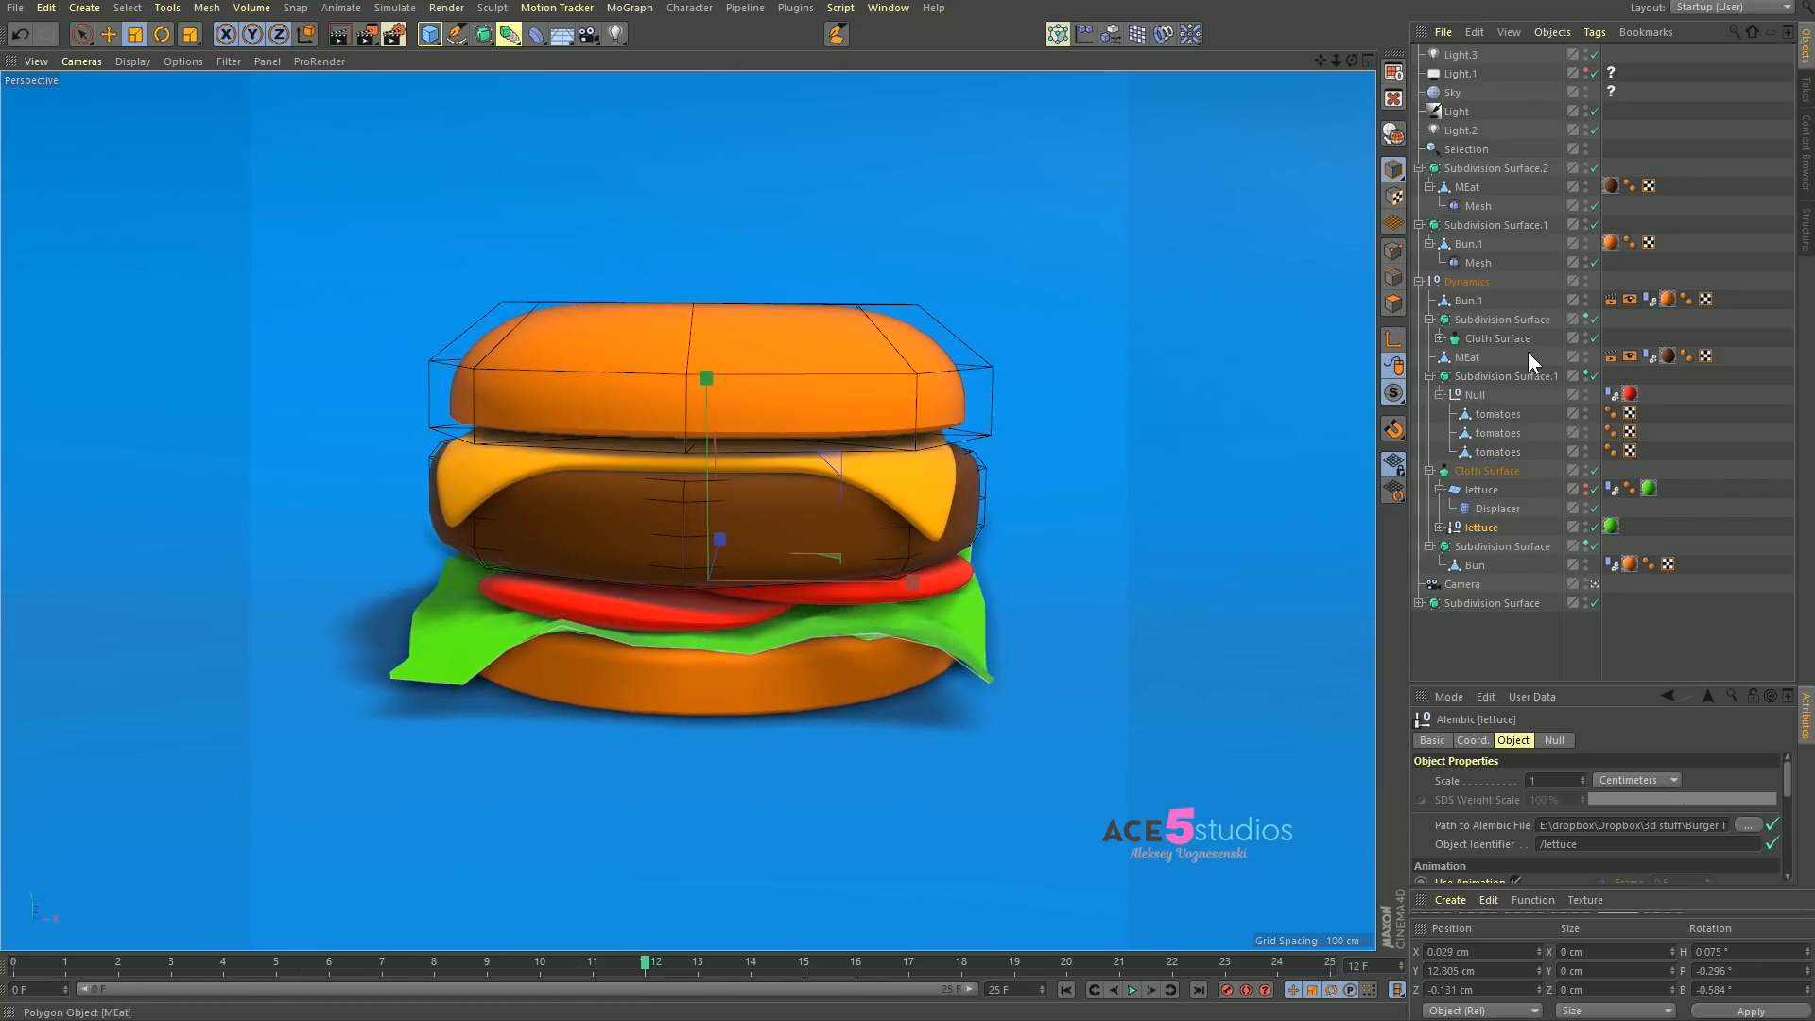
Step: Move the baked Alembic lettuce above the original plane as the first child of the Cloth Surface
{"action": "left_click", "coordinate": [1472, 472]}
{"action": "left_click", "coordinate": [1482, 528]}
{"action": "left_click_drag", "start_coordinate": [1482, 527], "coordinate": [1467, 480]}
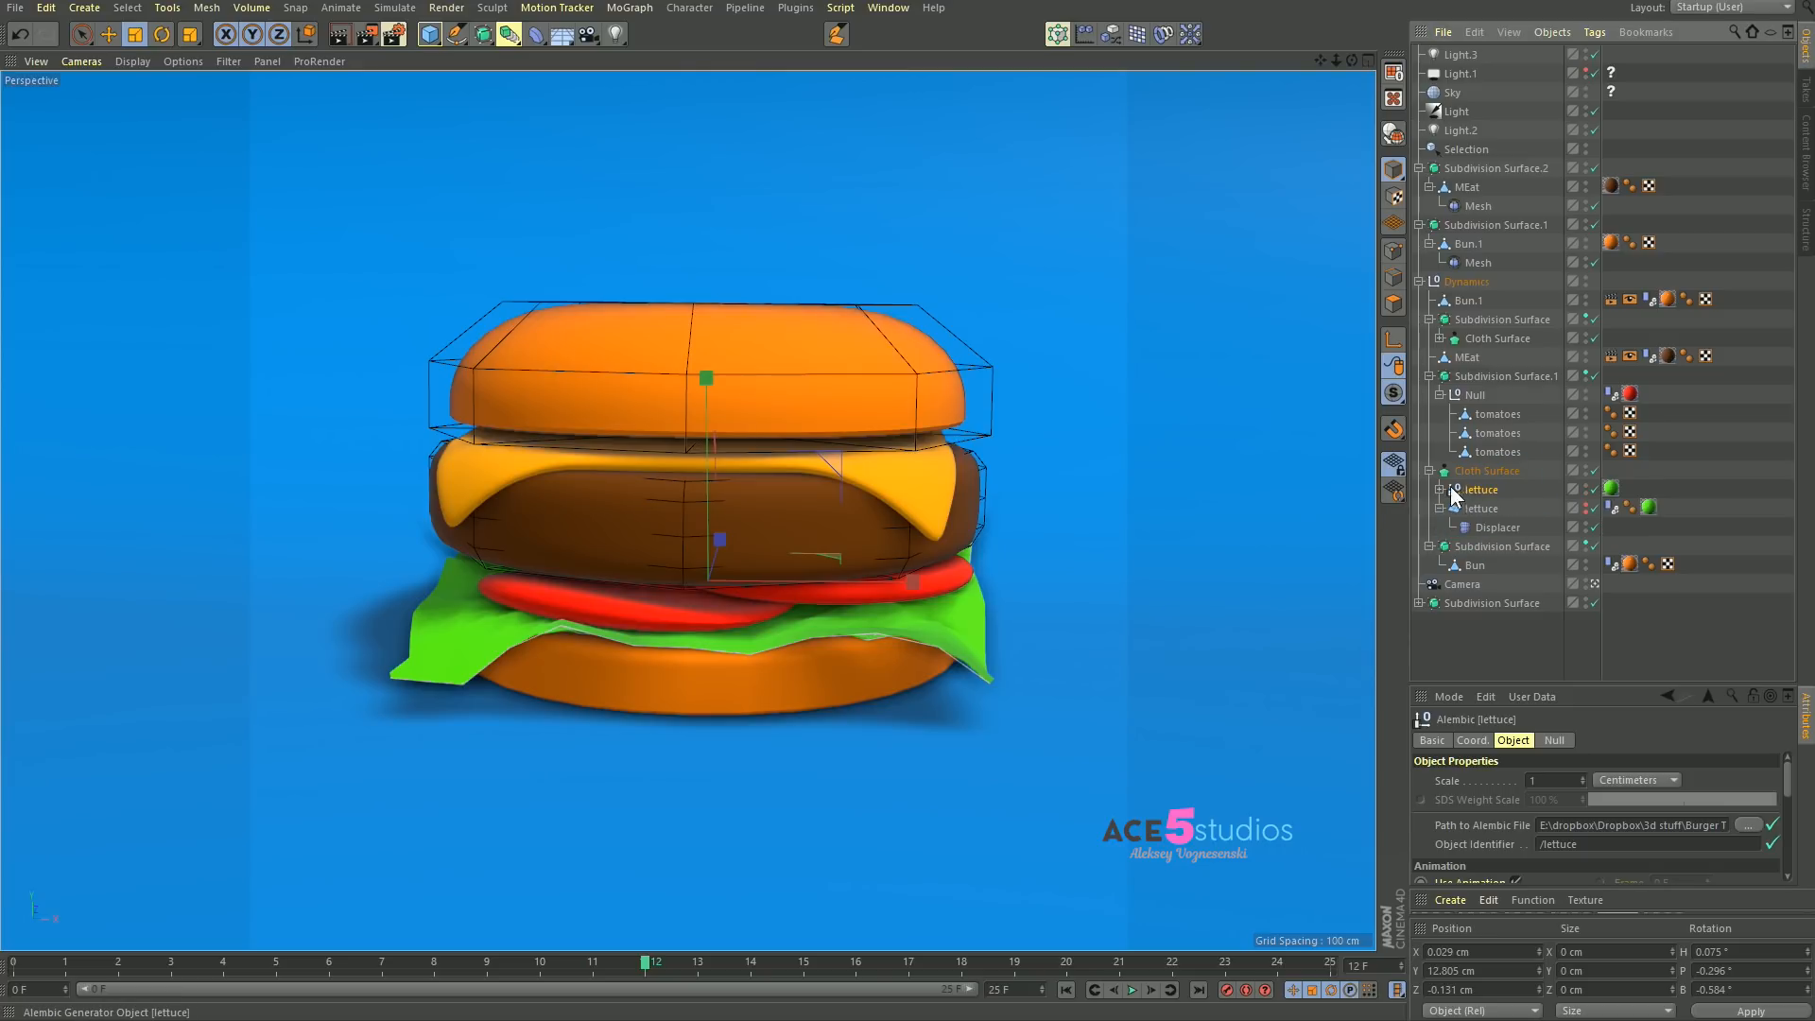
{"action": "left_click", "coordinate": [1467, 472]}
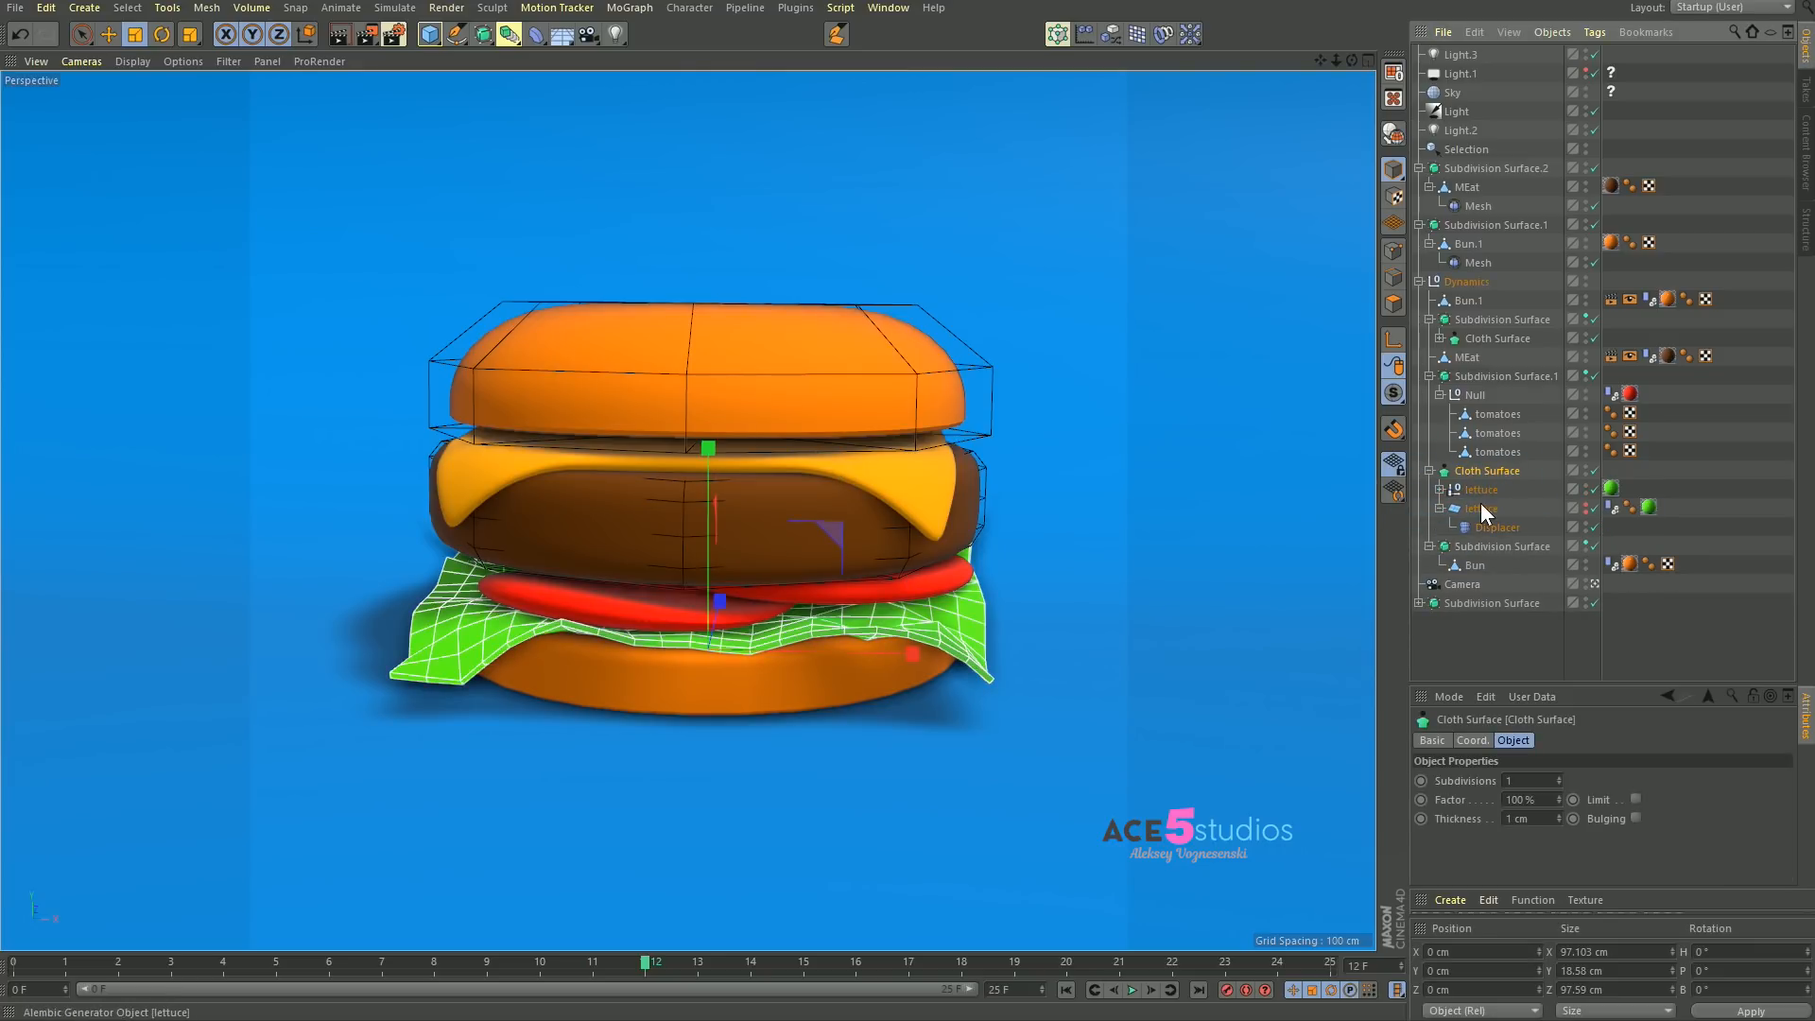
{"action": "left_click", "coordinate": [1480, 490]}
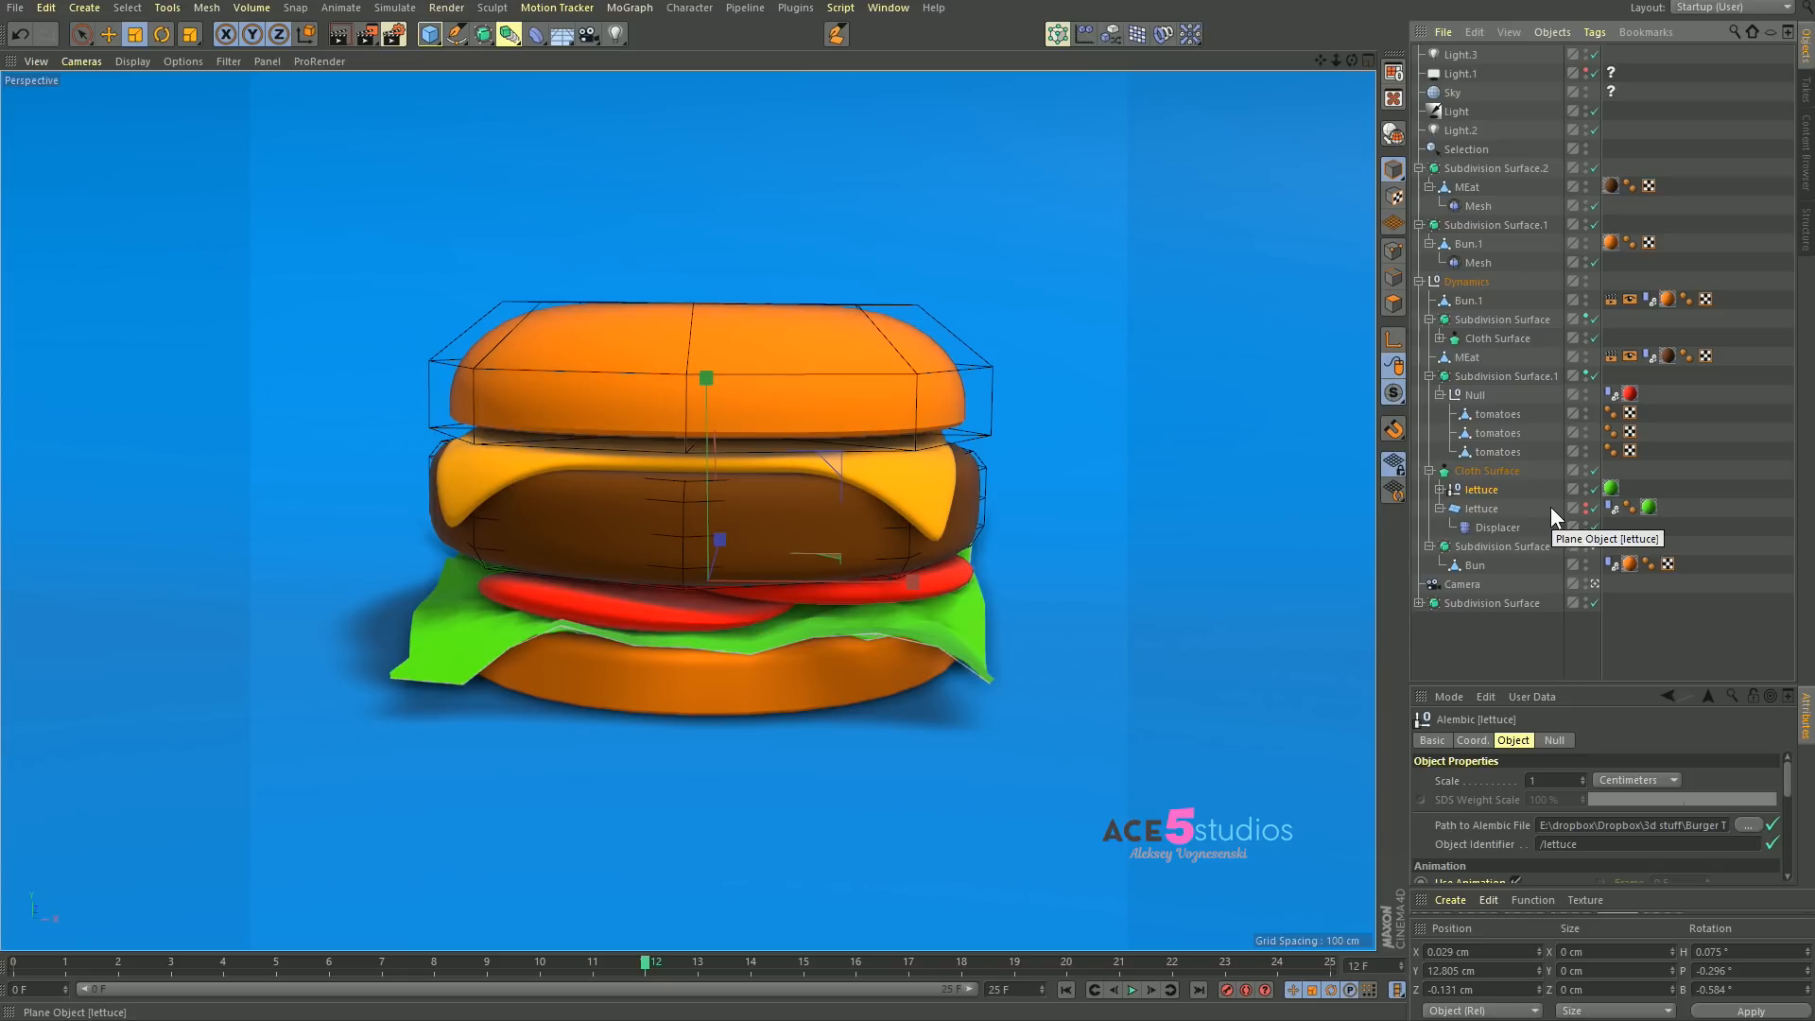
Step: Add a Subdivision Surface as parent of the lettuce's Cloth Surface
{"action": "right_click", "coordinate": [1474, 488]}
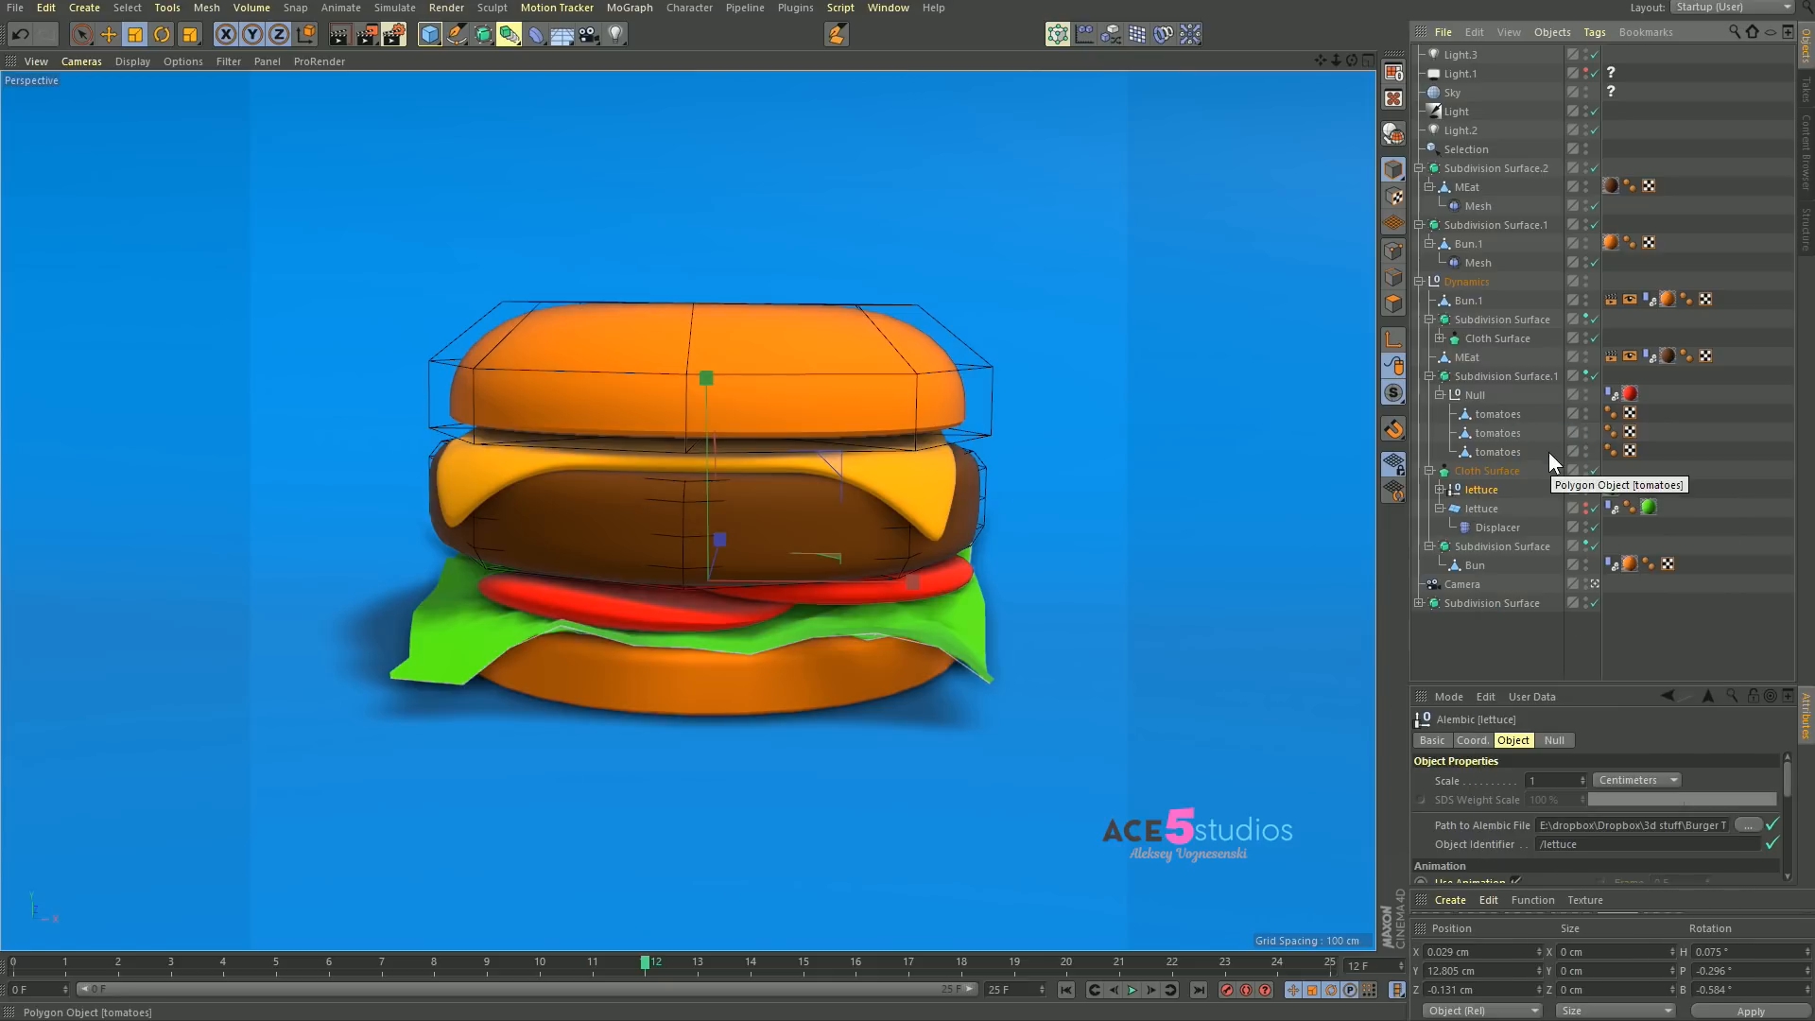
{"action": "left_click", "coordinate": [1482, 470]}
{"action": "left_click", "coordinate": [483, 35], "text": "alt"}
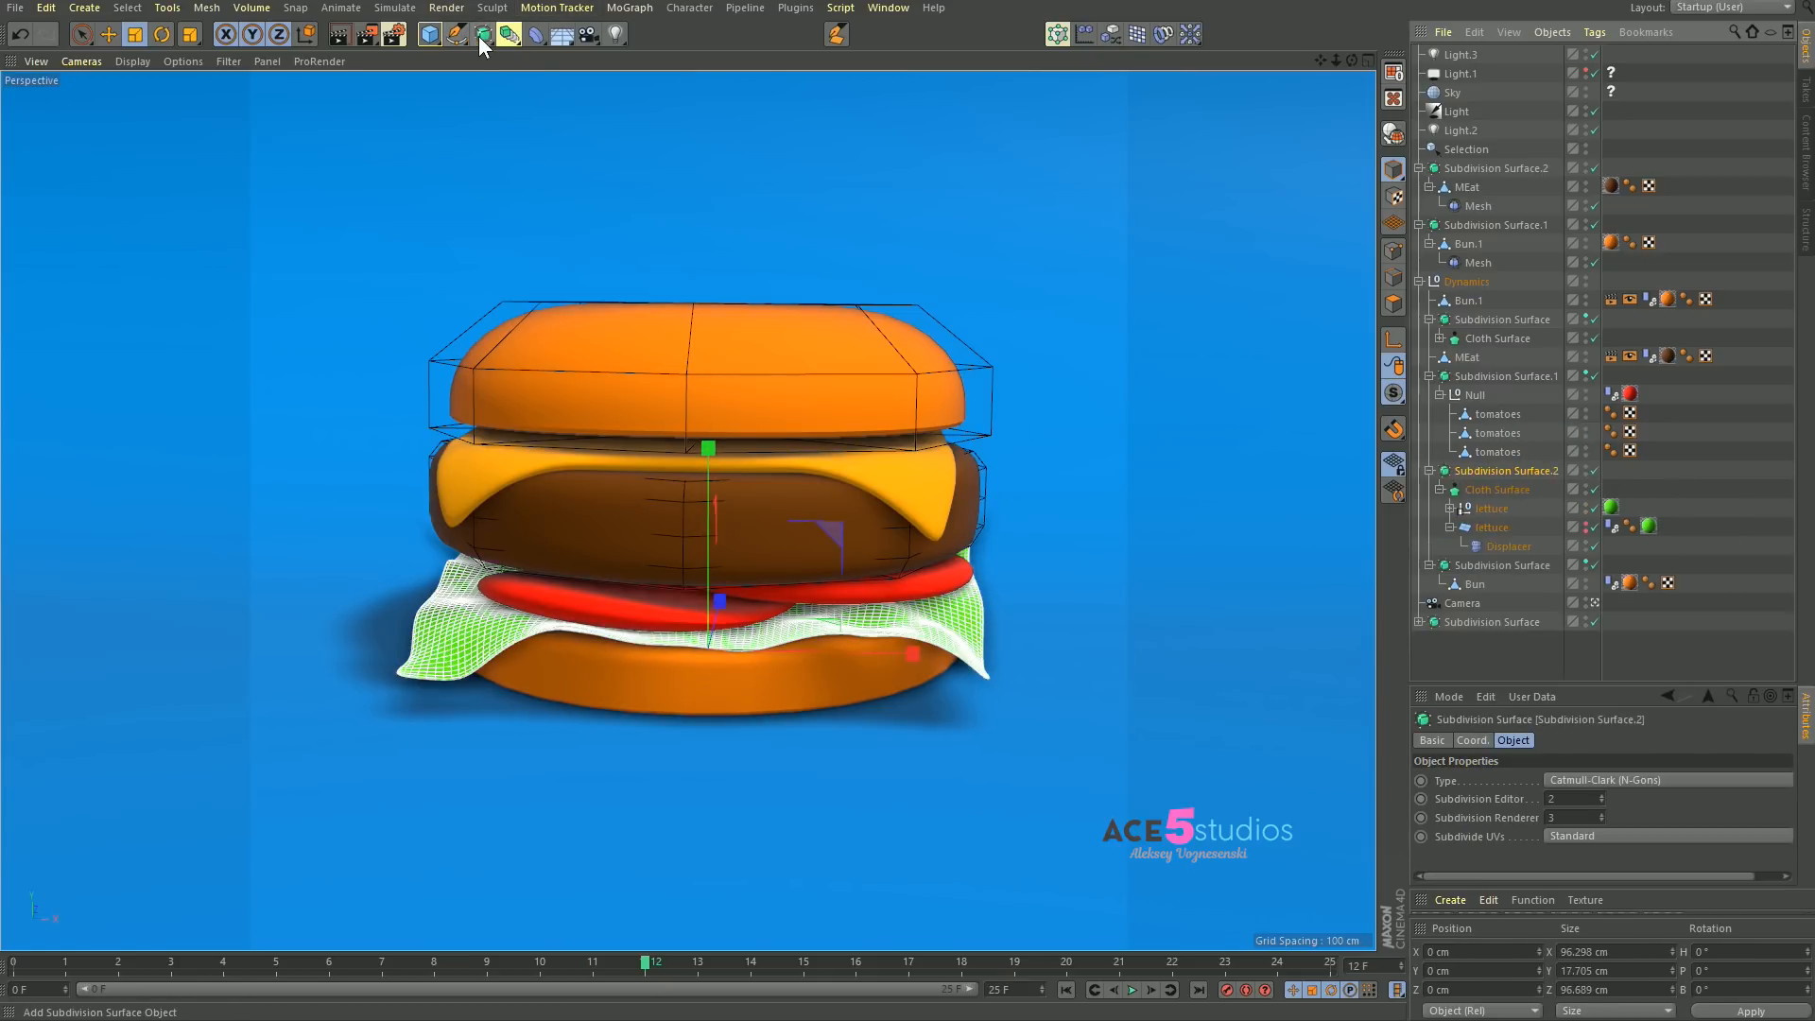
{"action": "left_click", "coordinate": [1538, 419]}
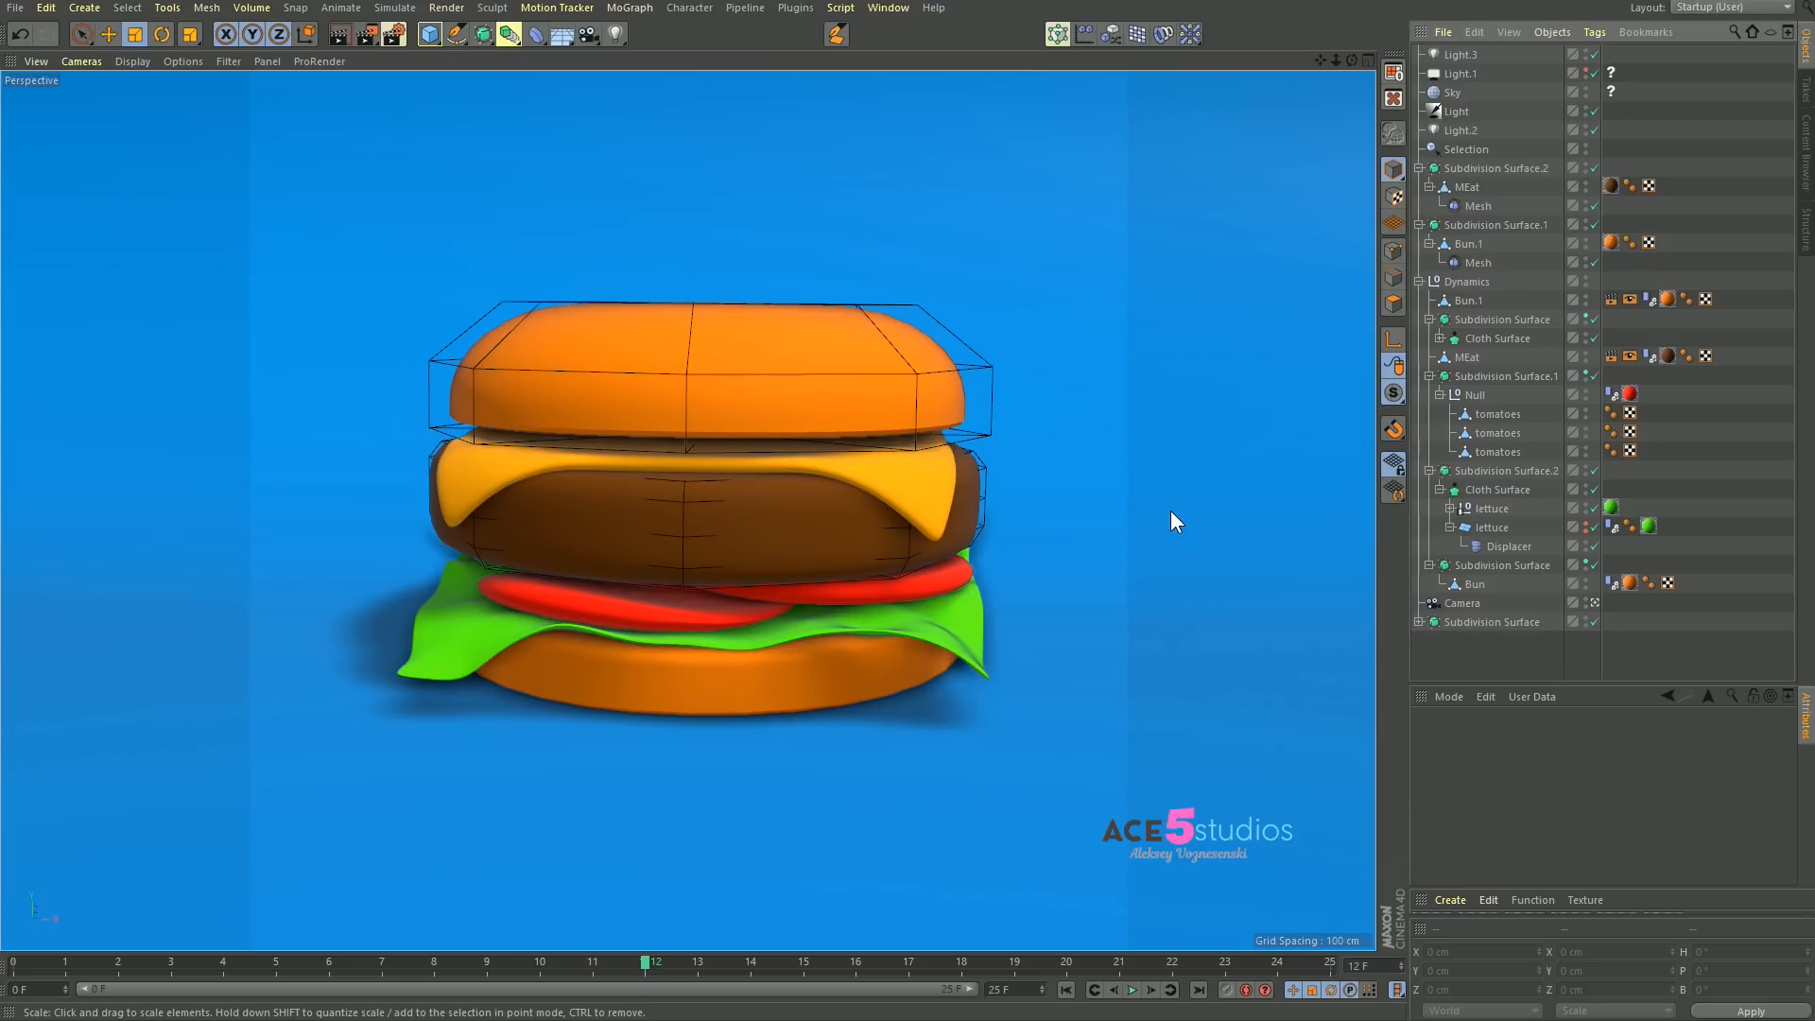
Step: Switch to the five_Cheese_volume_0001.c4d project and inspect the mesh of the number 5 object
{"action": "key", "text": "v"}
{"action": "mouse_move", "coordinate": [992, 322]}
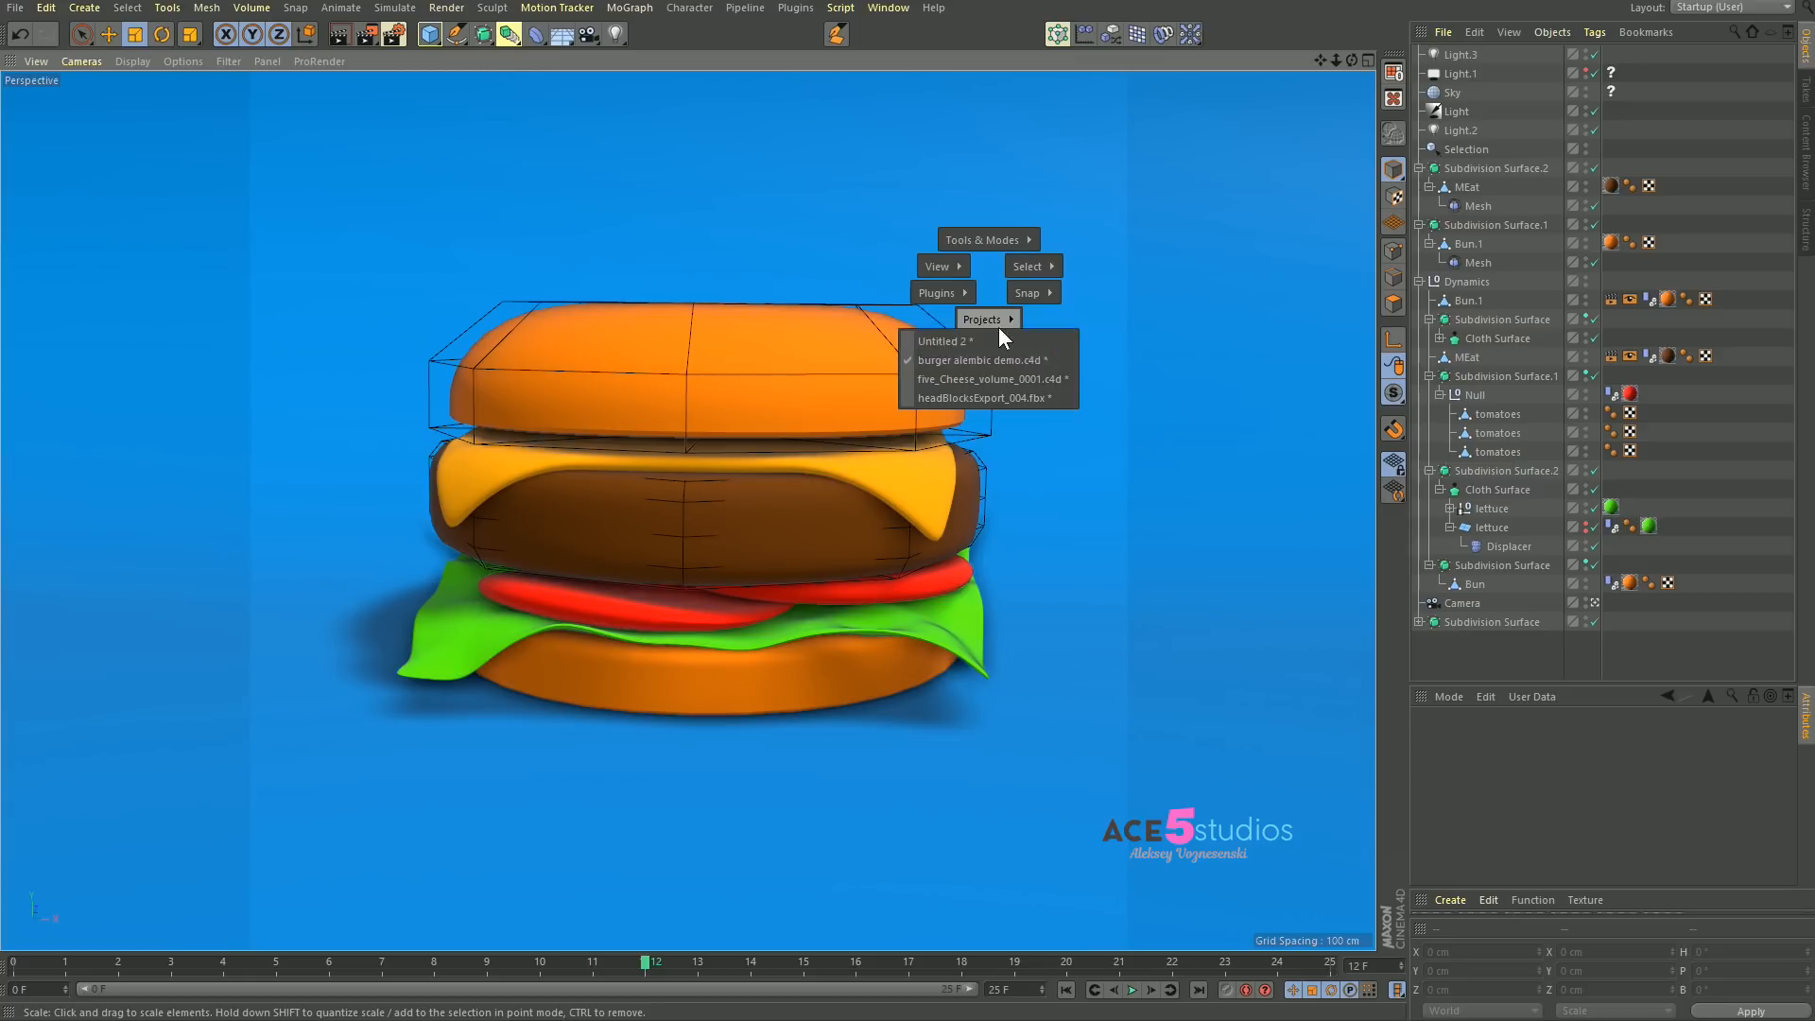
{"action": "left_click", "coordinate": [1006, 378]}
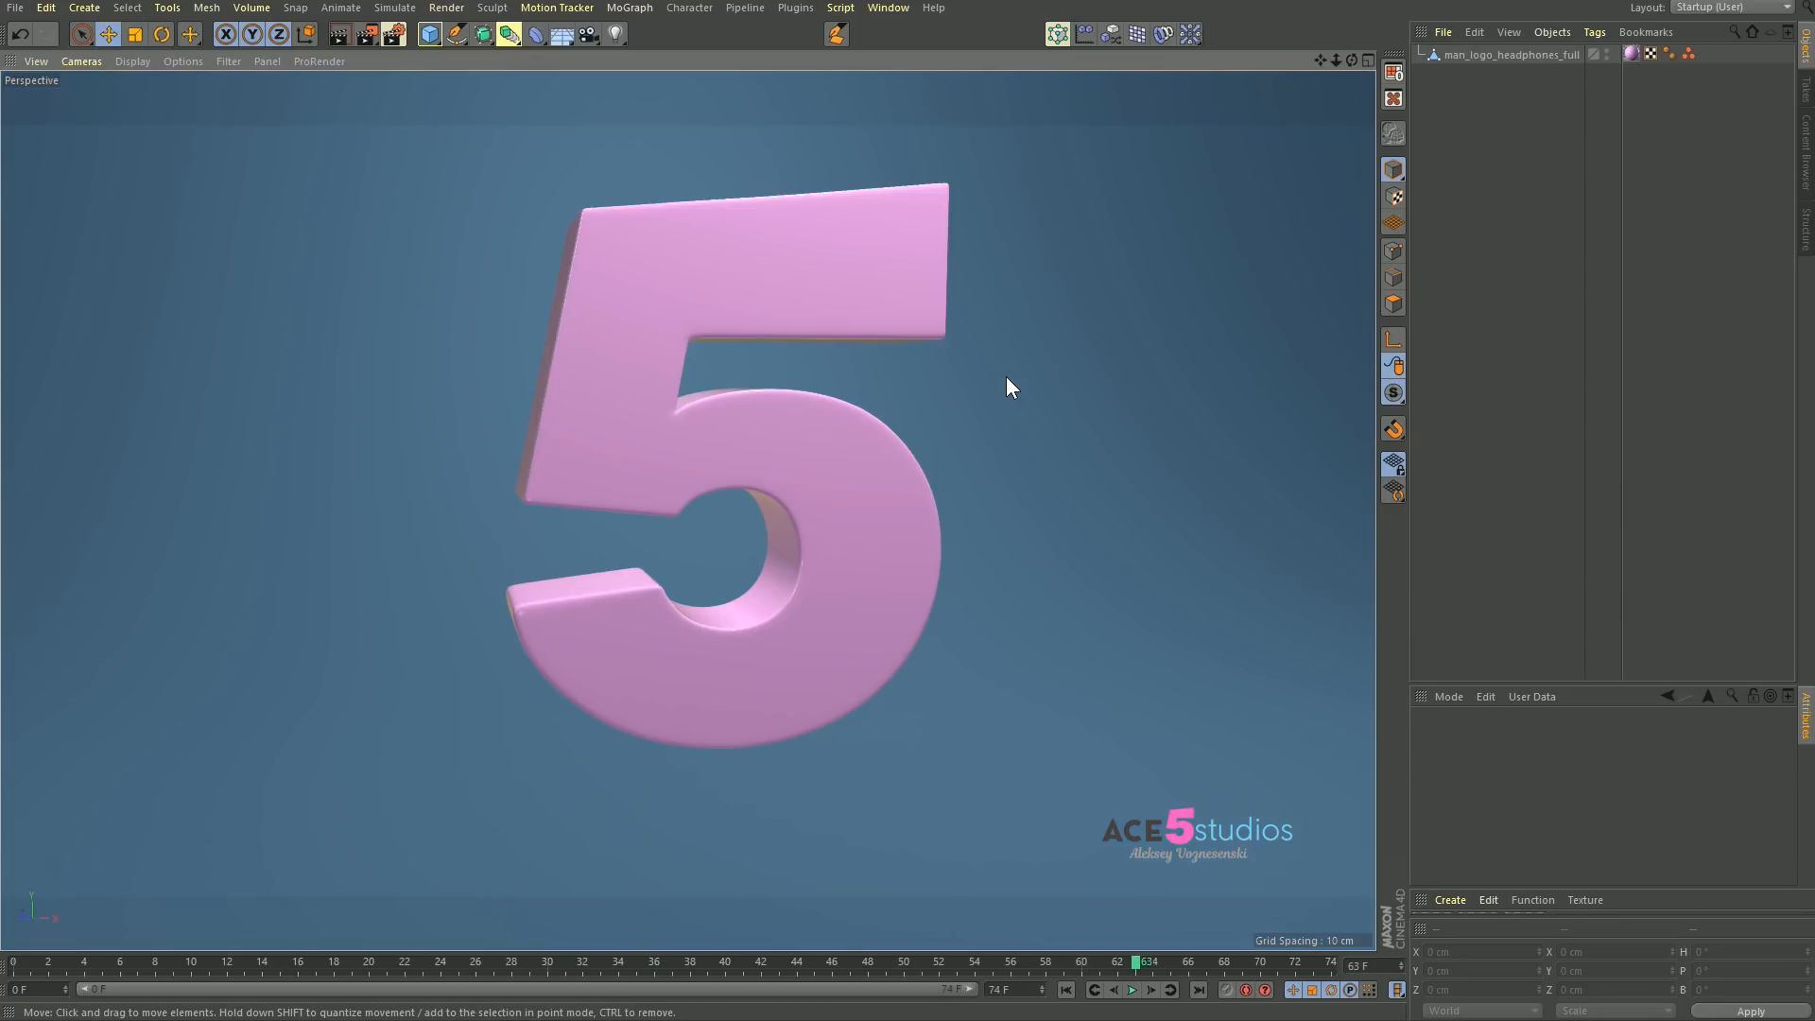
{"action": "left_click", "coordinate": [800, 287]}
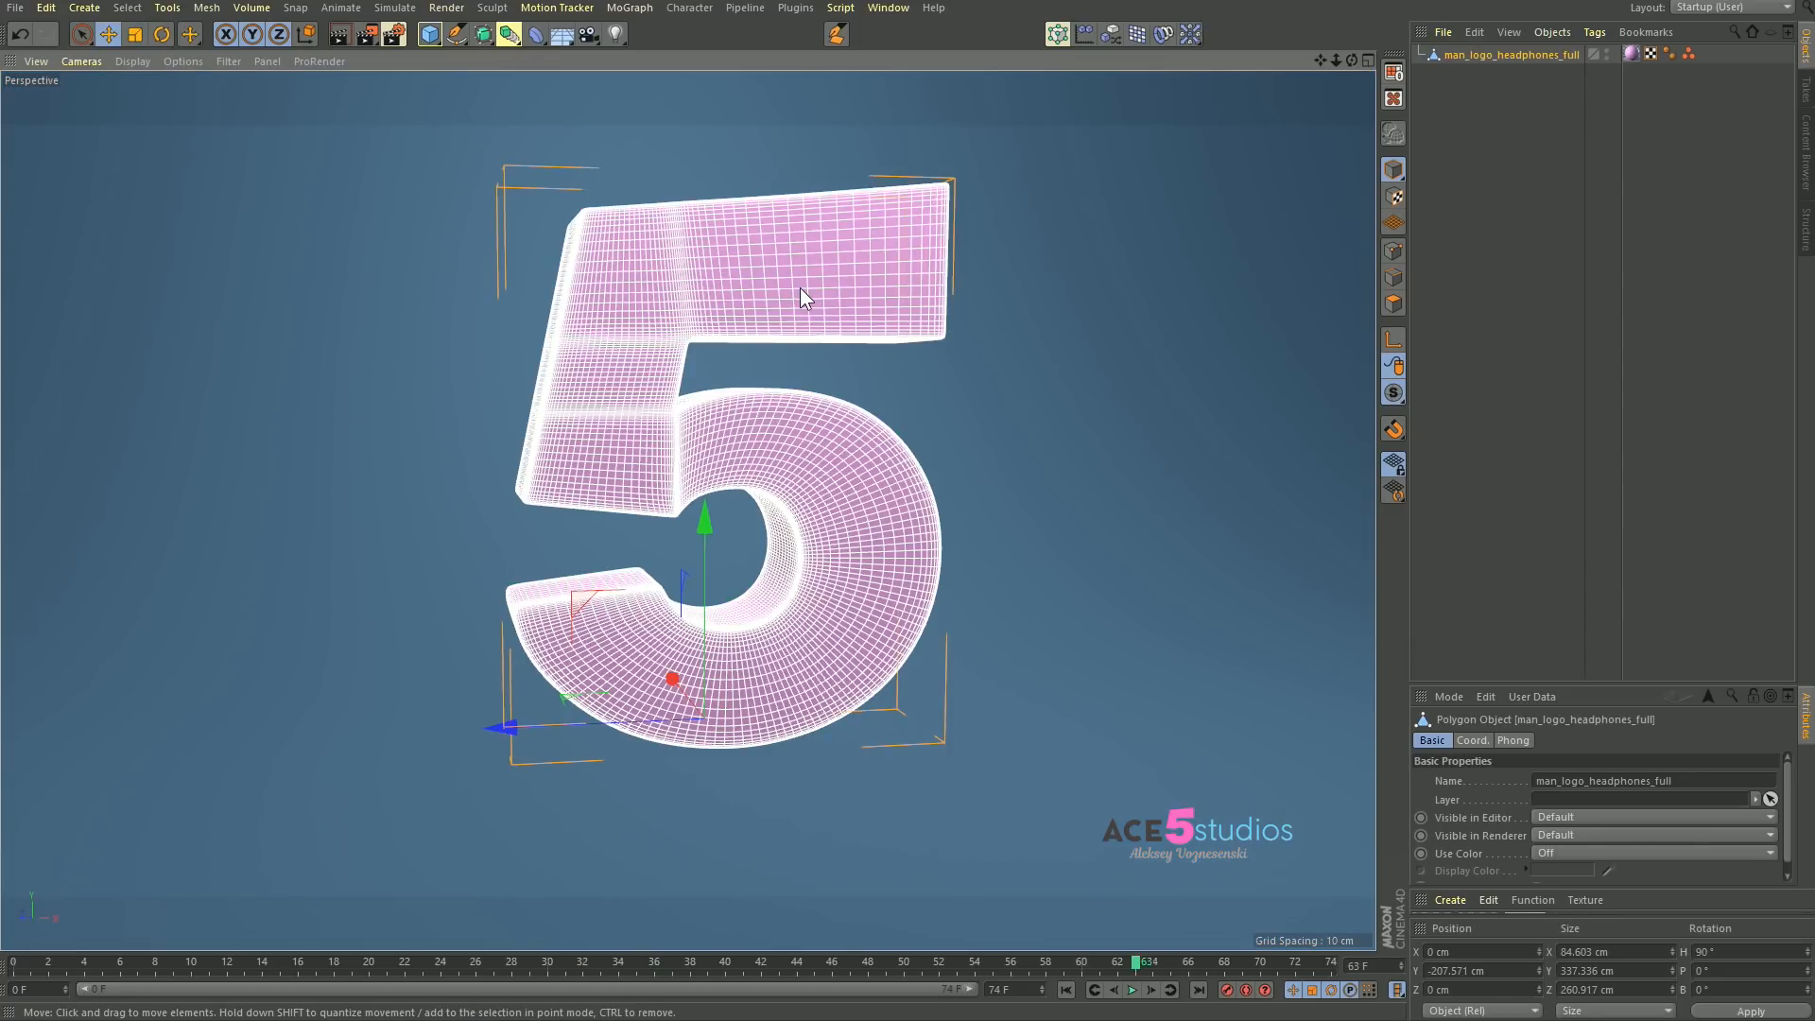
{"action": "key", "text": "Return"}
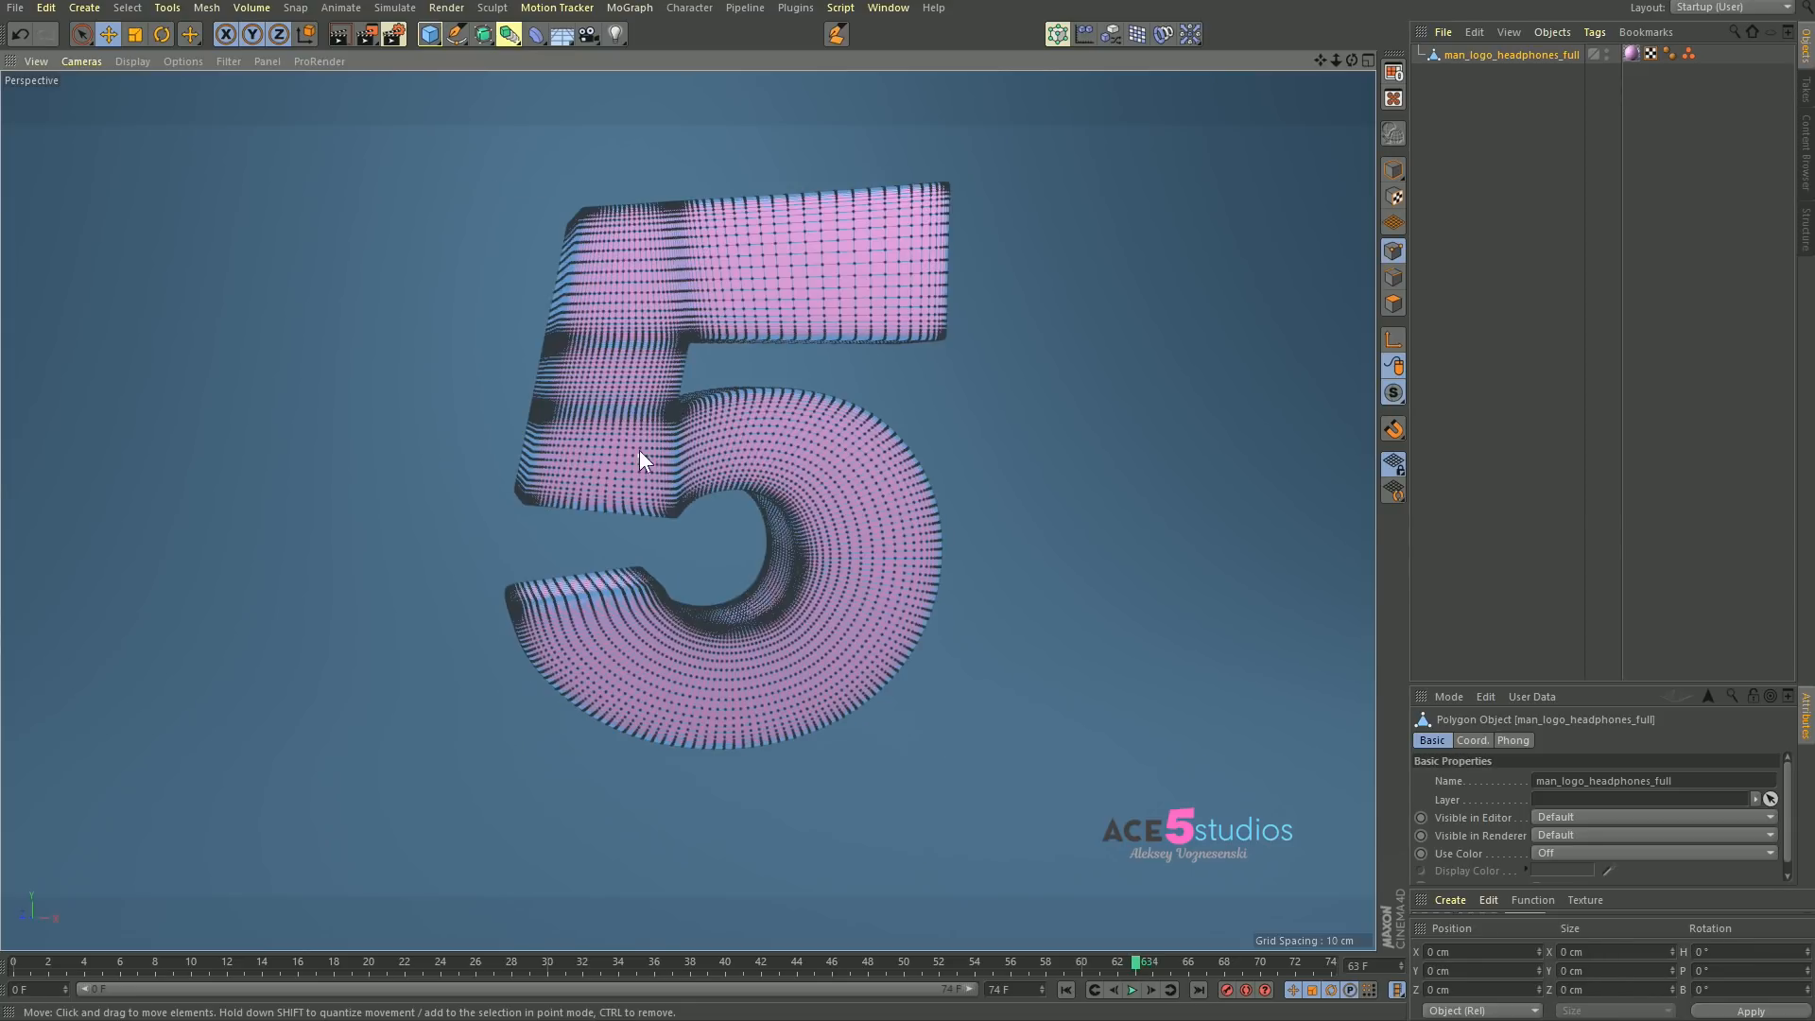
{"action": "key", "text": "Return"}
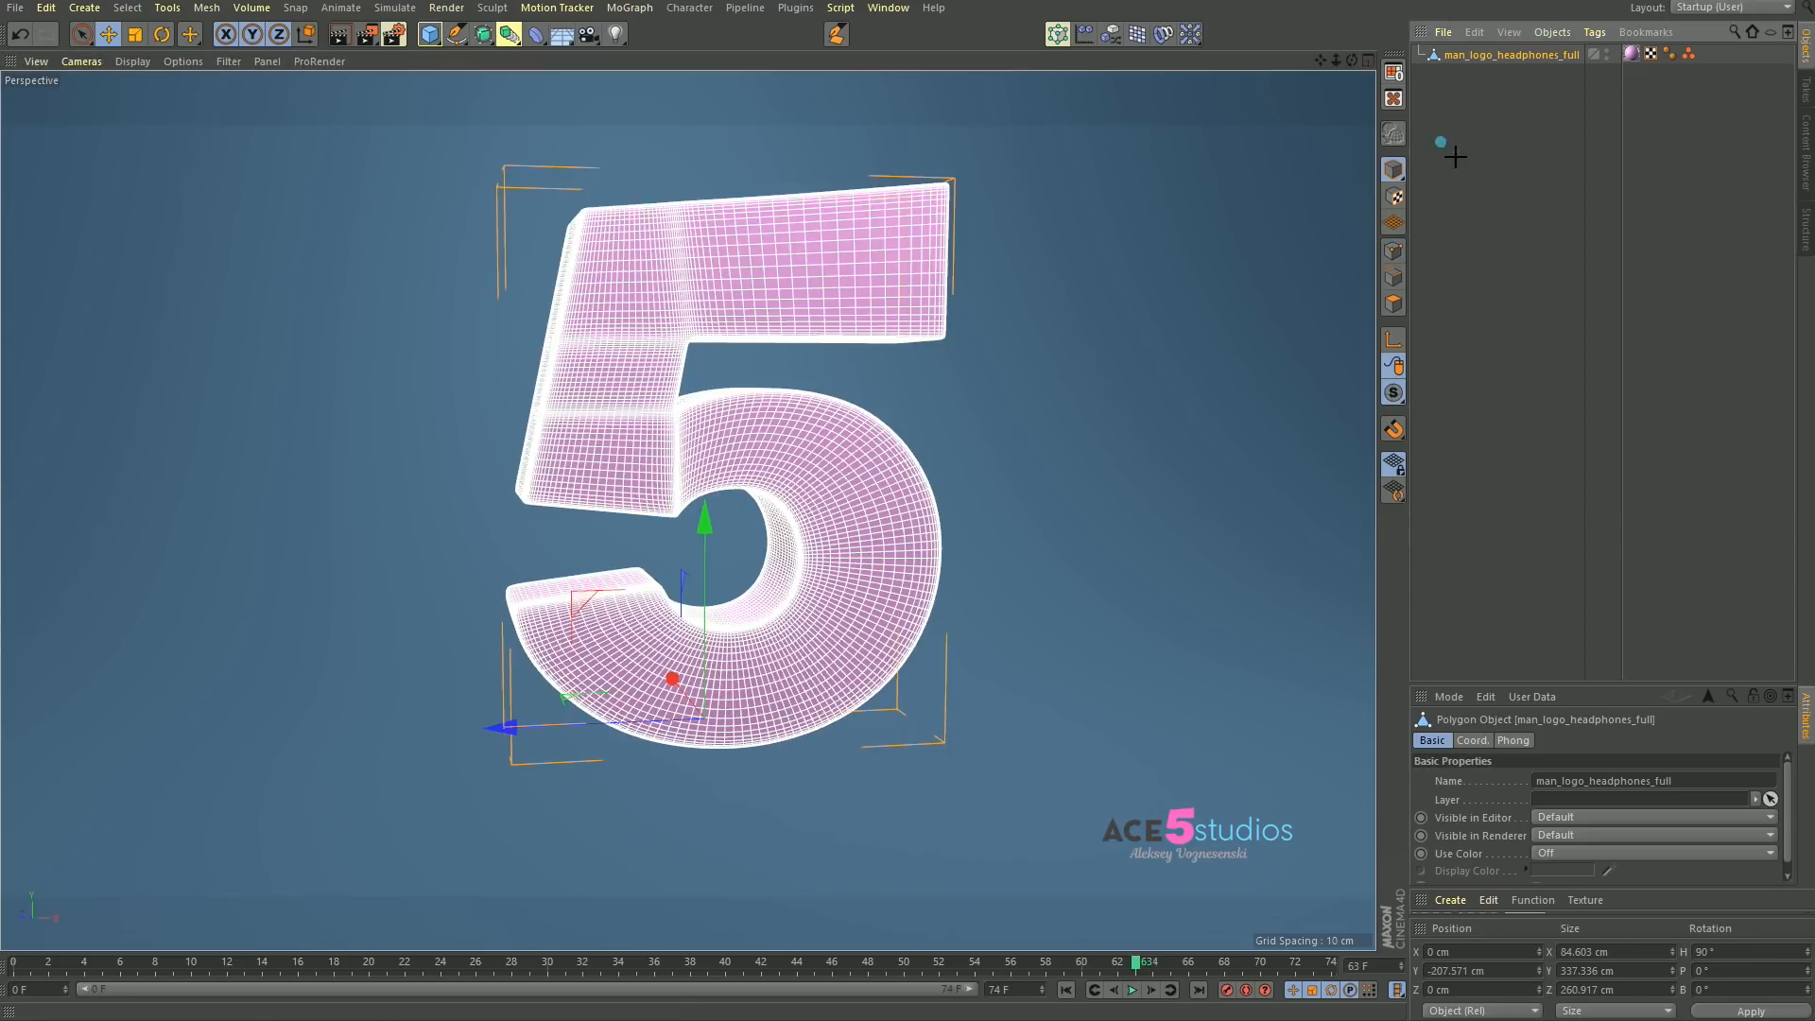
{"action": "left_click", "coordinate": [781, 140]}
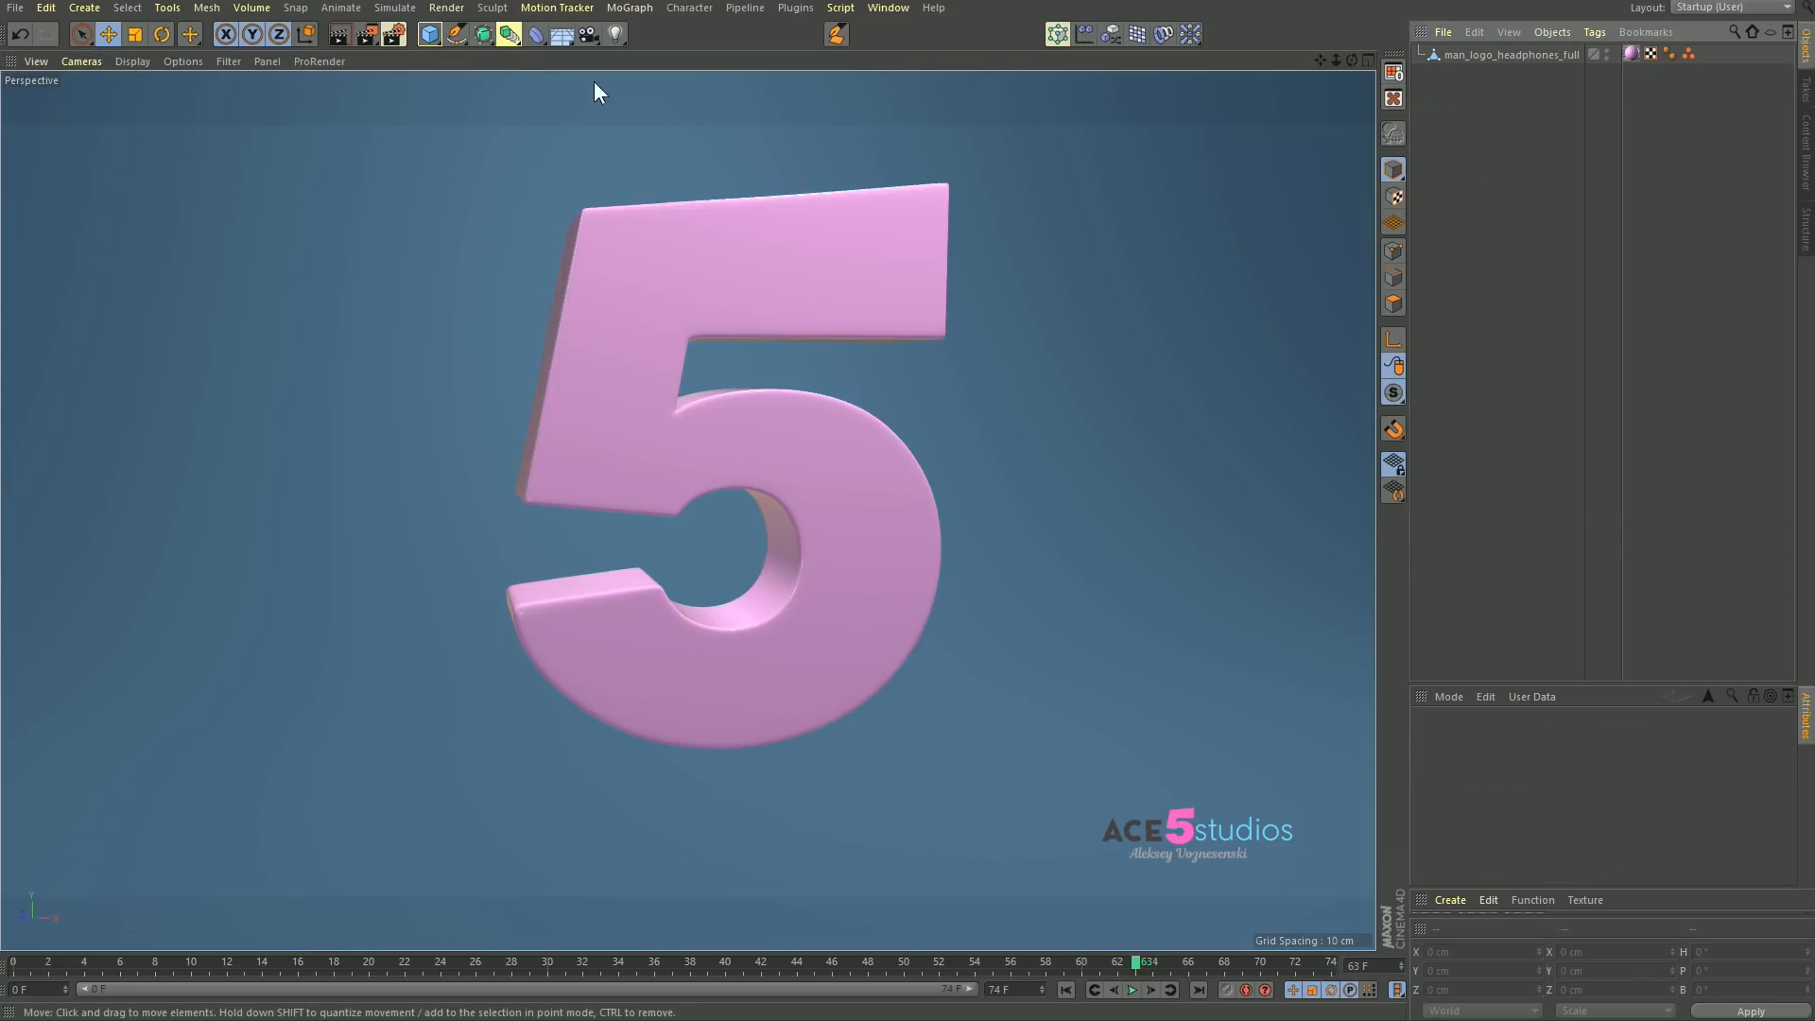
Step: Add a sphere and scale it down uniformly to about 71 cm across
{"action": "left_click", "coordinate": [427, 35]}
{"action": "left_click", "coordinate": [792, 91]}
{"action": "key", "text": "t"}
{"action": "left_click_drag", "start_coordinate": [1083, 472], "coordinate": [664, 528]}
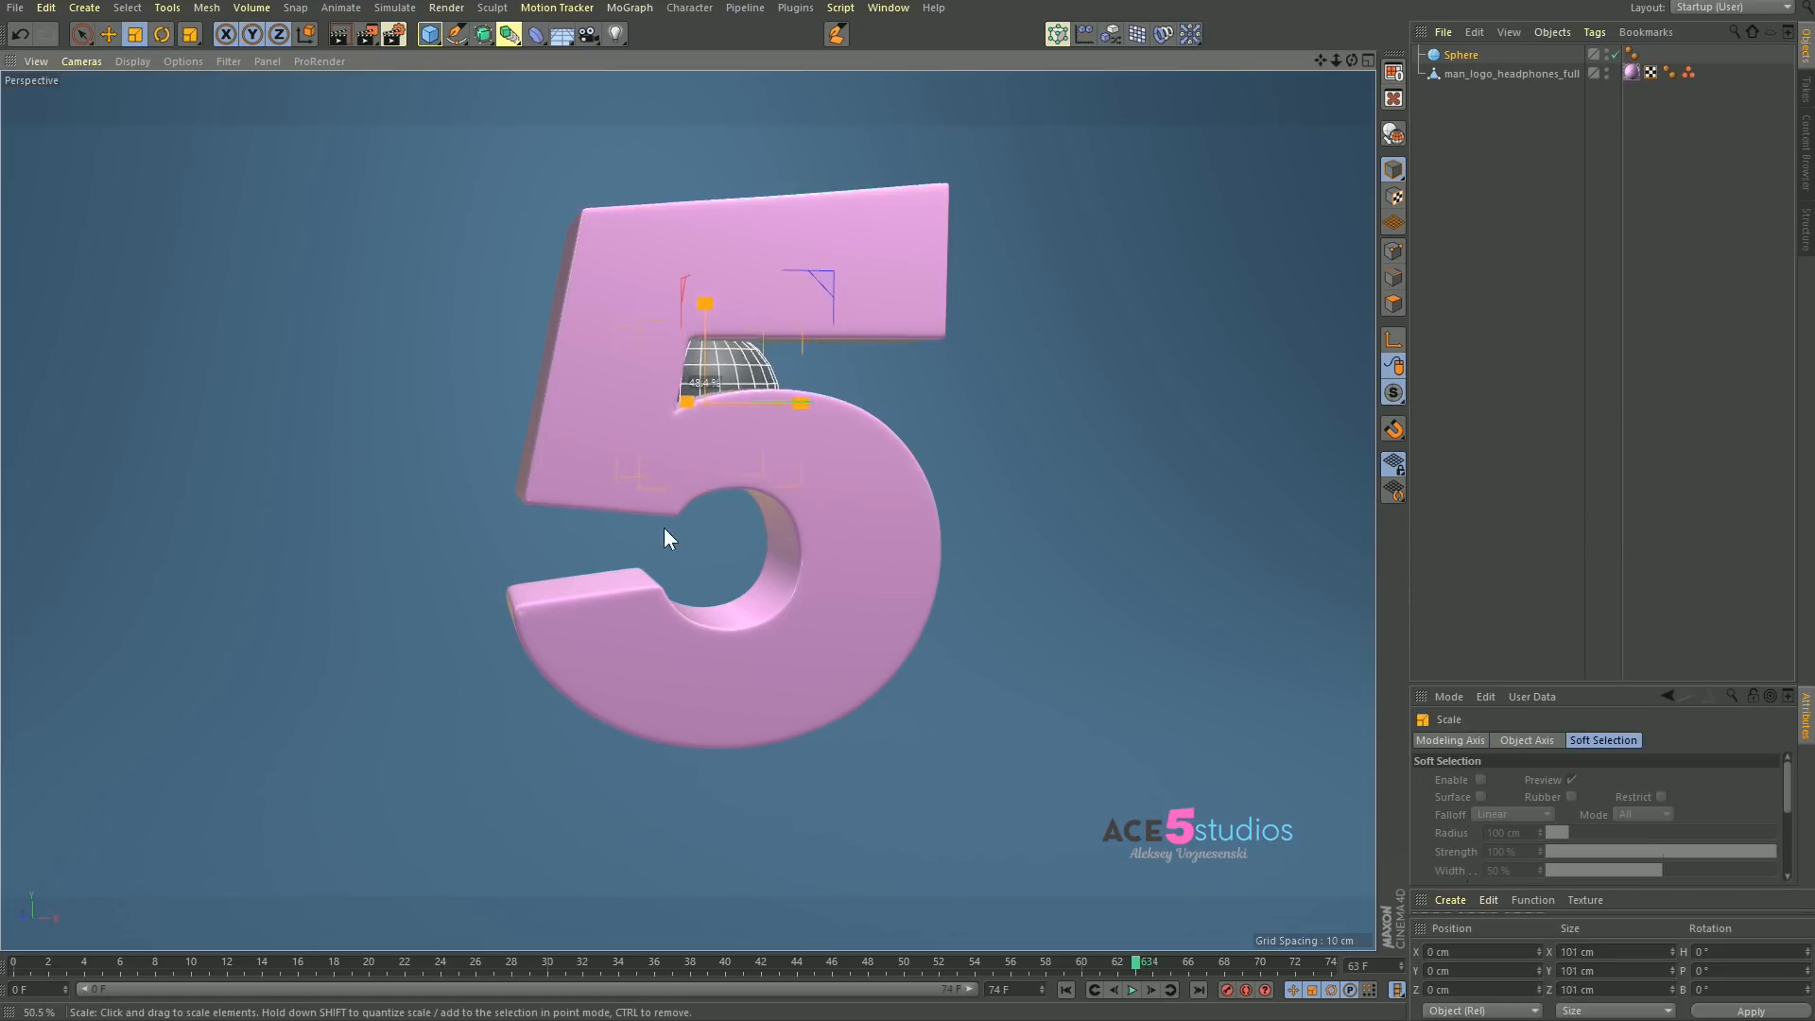
Step: Put the sphere in a Cloner set to Object mode, distributing clones over man_logo_headphones_full
{"action": "left_click", "coordinate": [1055, 35], "text": "alt"}
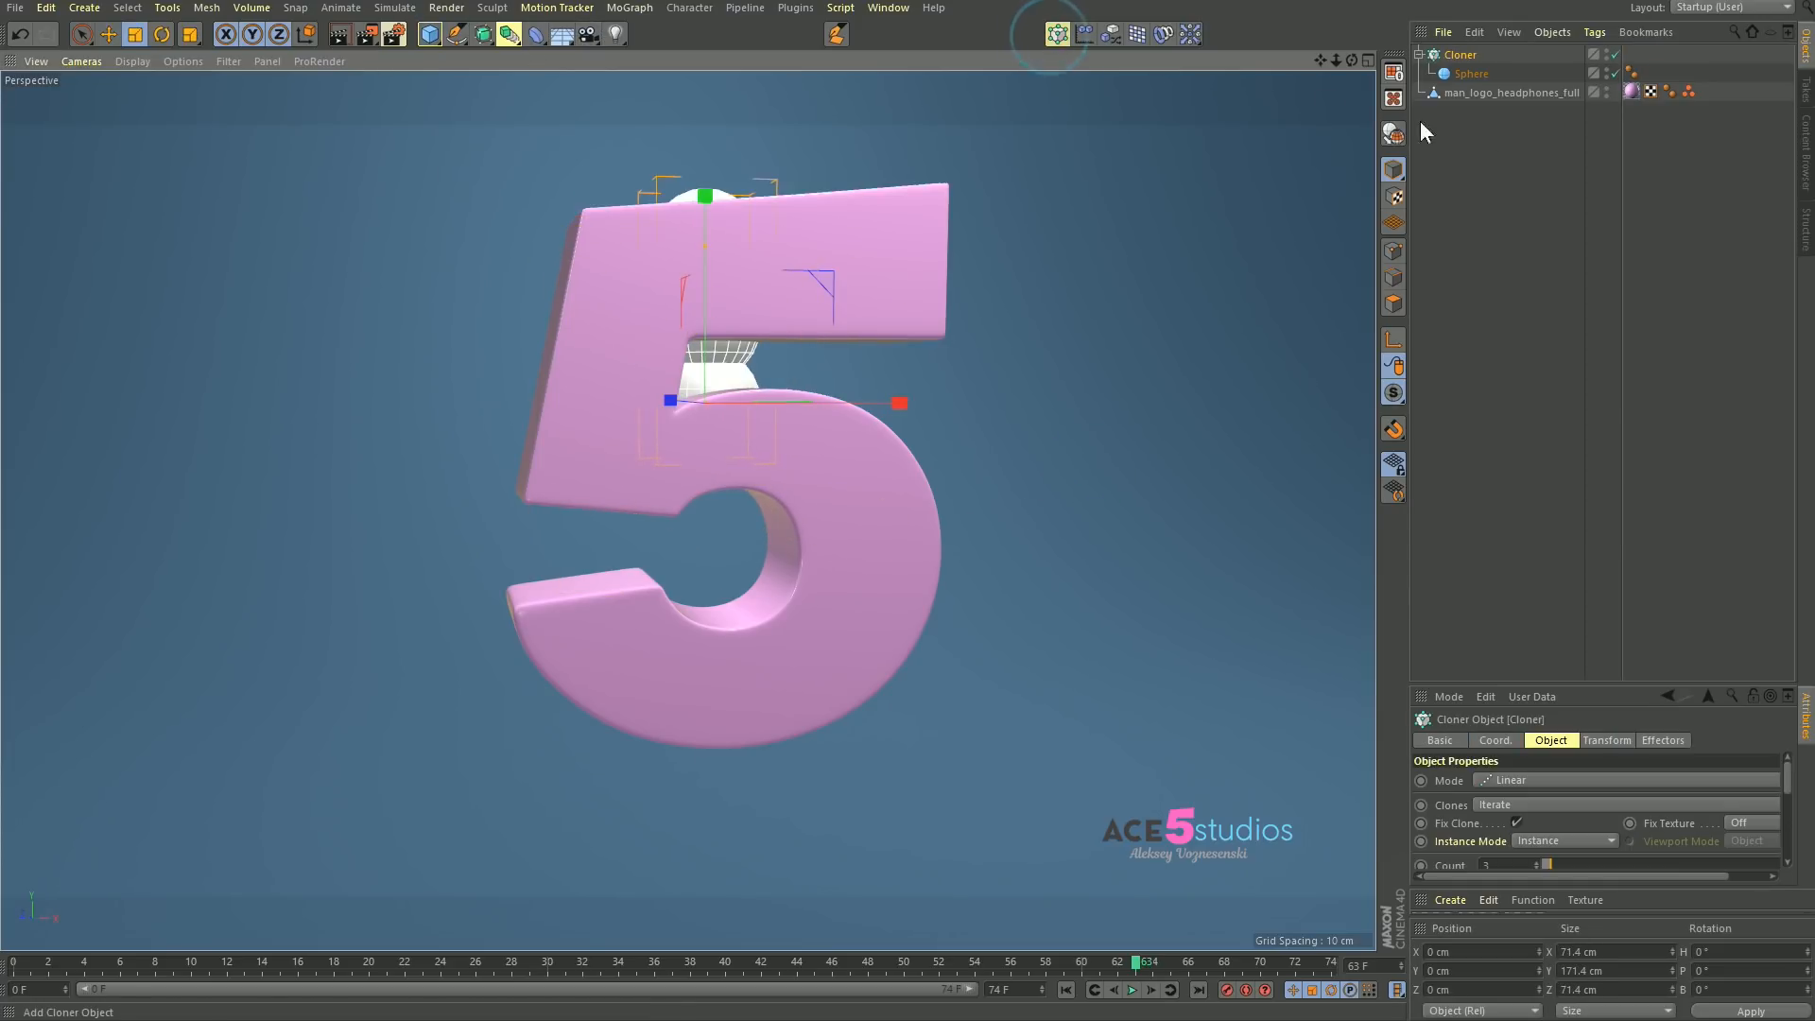
{"action": "left_click", "coordinate": [1455, 53]}
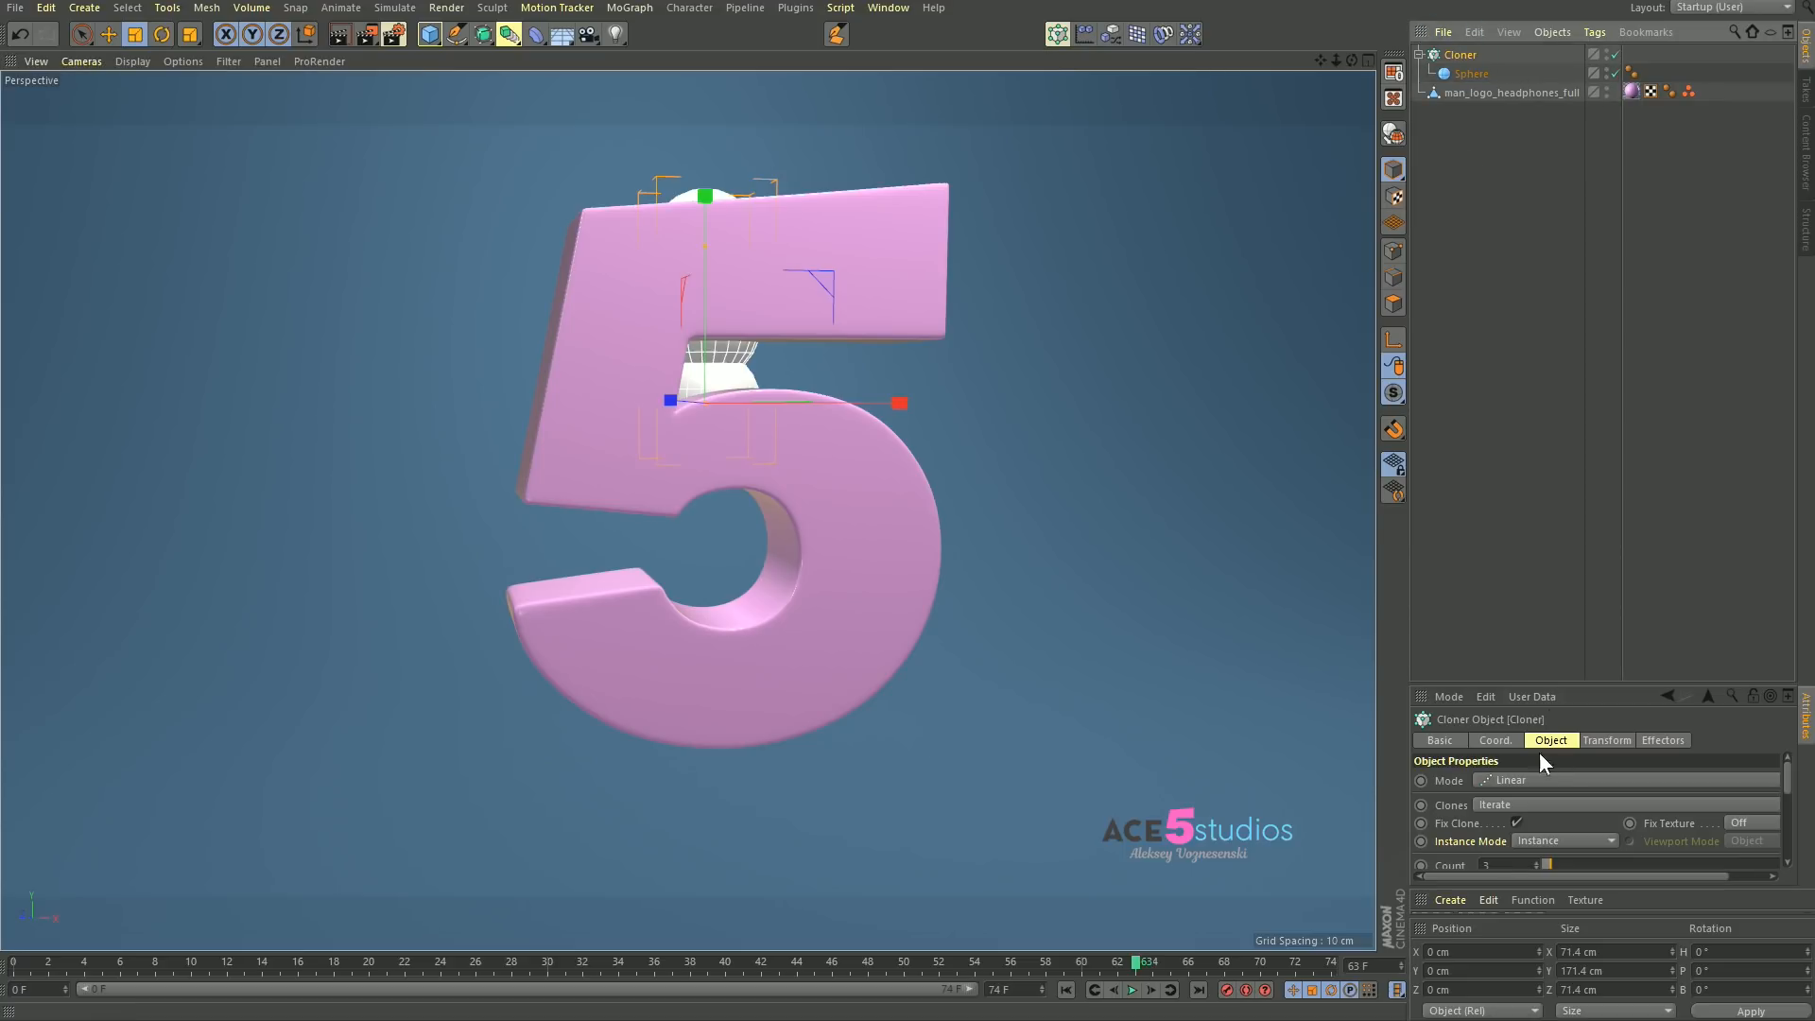
{"action": "left_click", "coordinate": [1540, 777]}
{"action": "left_click", "coordinate": [1541, 806]}
{"action": "left_click_drag", "start_coordinate": [1570, 681], "coordinate": [1570, 385]}
{"action": "left_click_drag", "start_coordinate": [1478, 95], "coordinate": [1541, 564]}
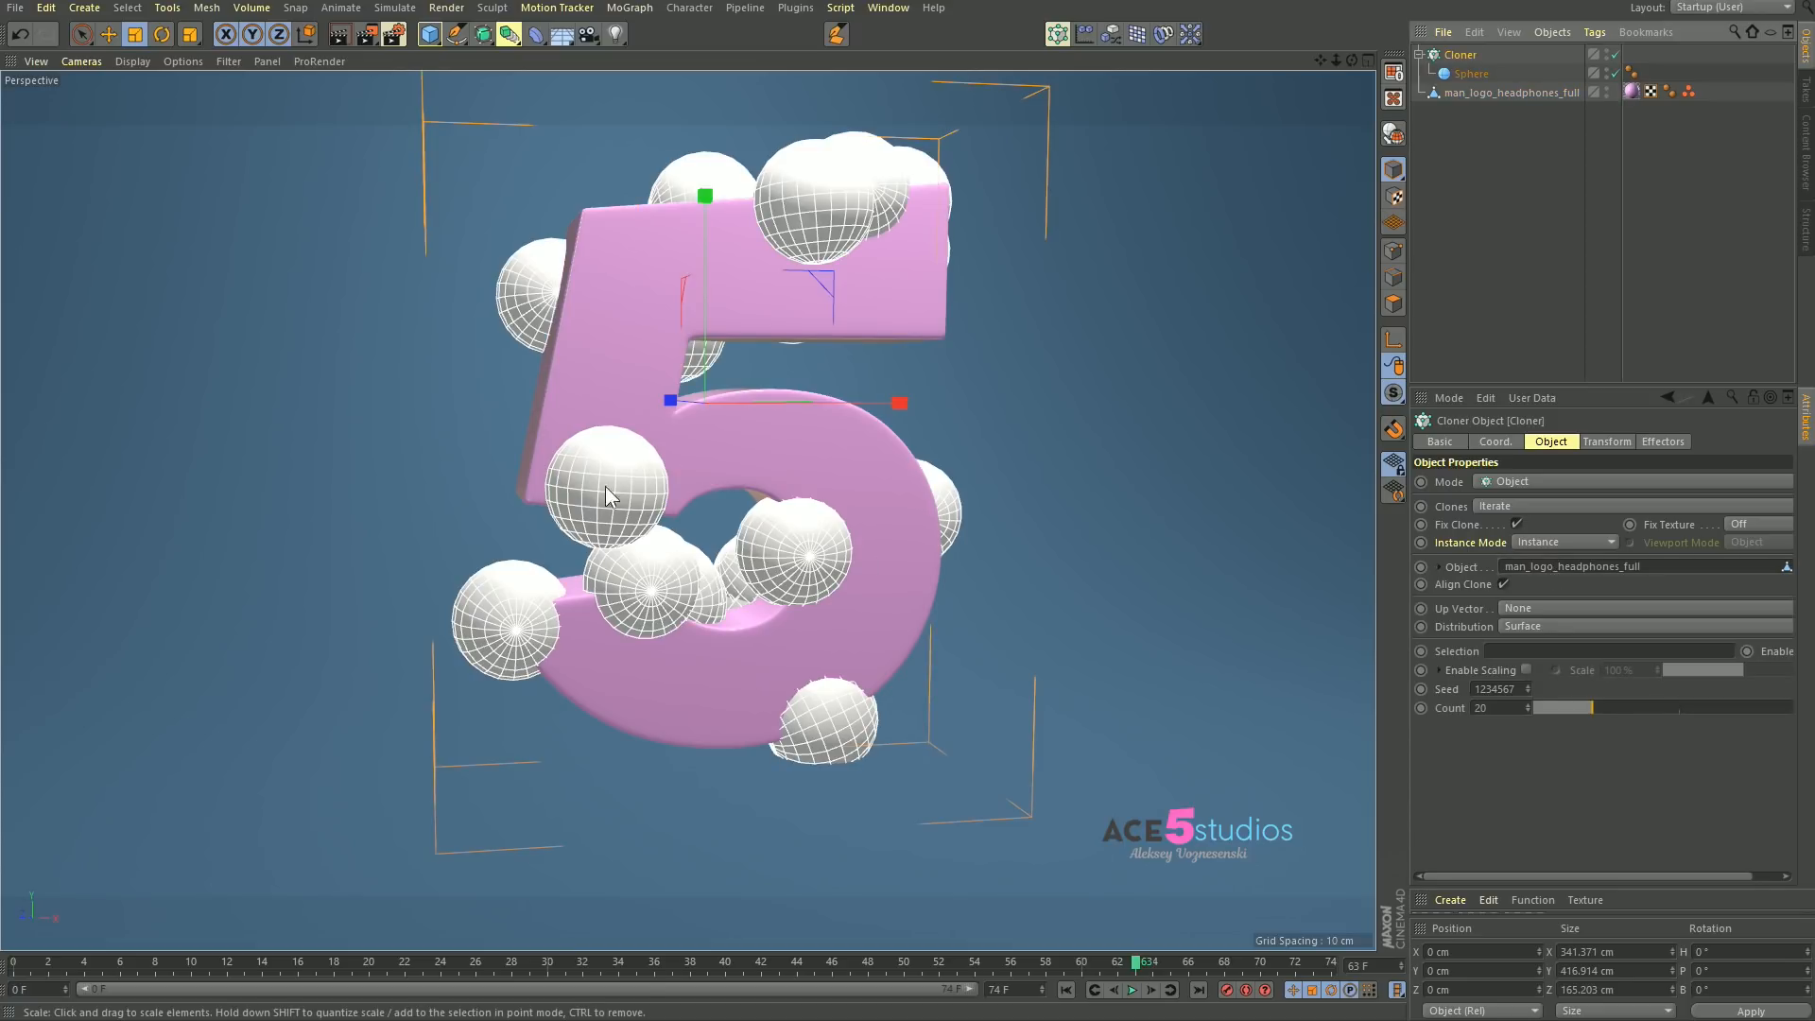
Step: Raise the Cloner's count to 65 spheres, keeping the Surface distribution on the number 5
{"action": "left_click_drag", "start_coordinate": [764, 473], "coordinate": [673, 473], "text": "alt"}
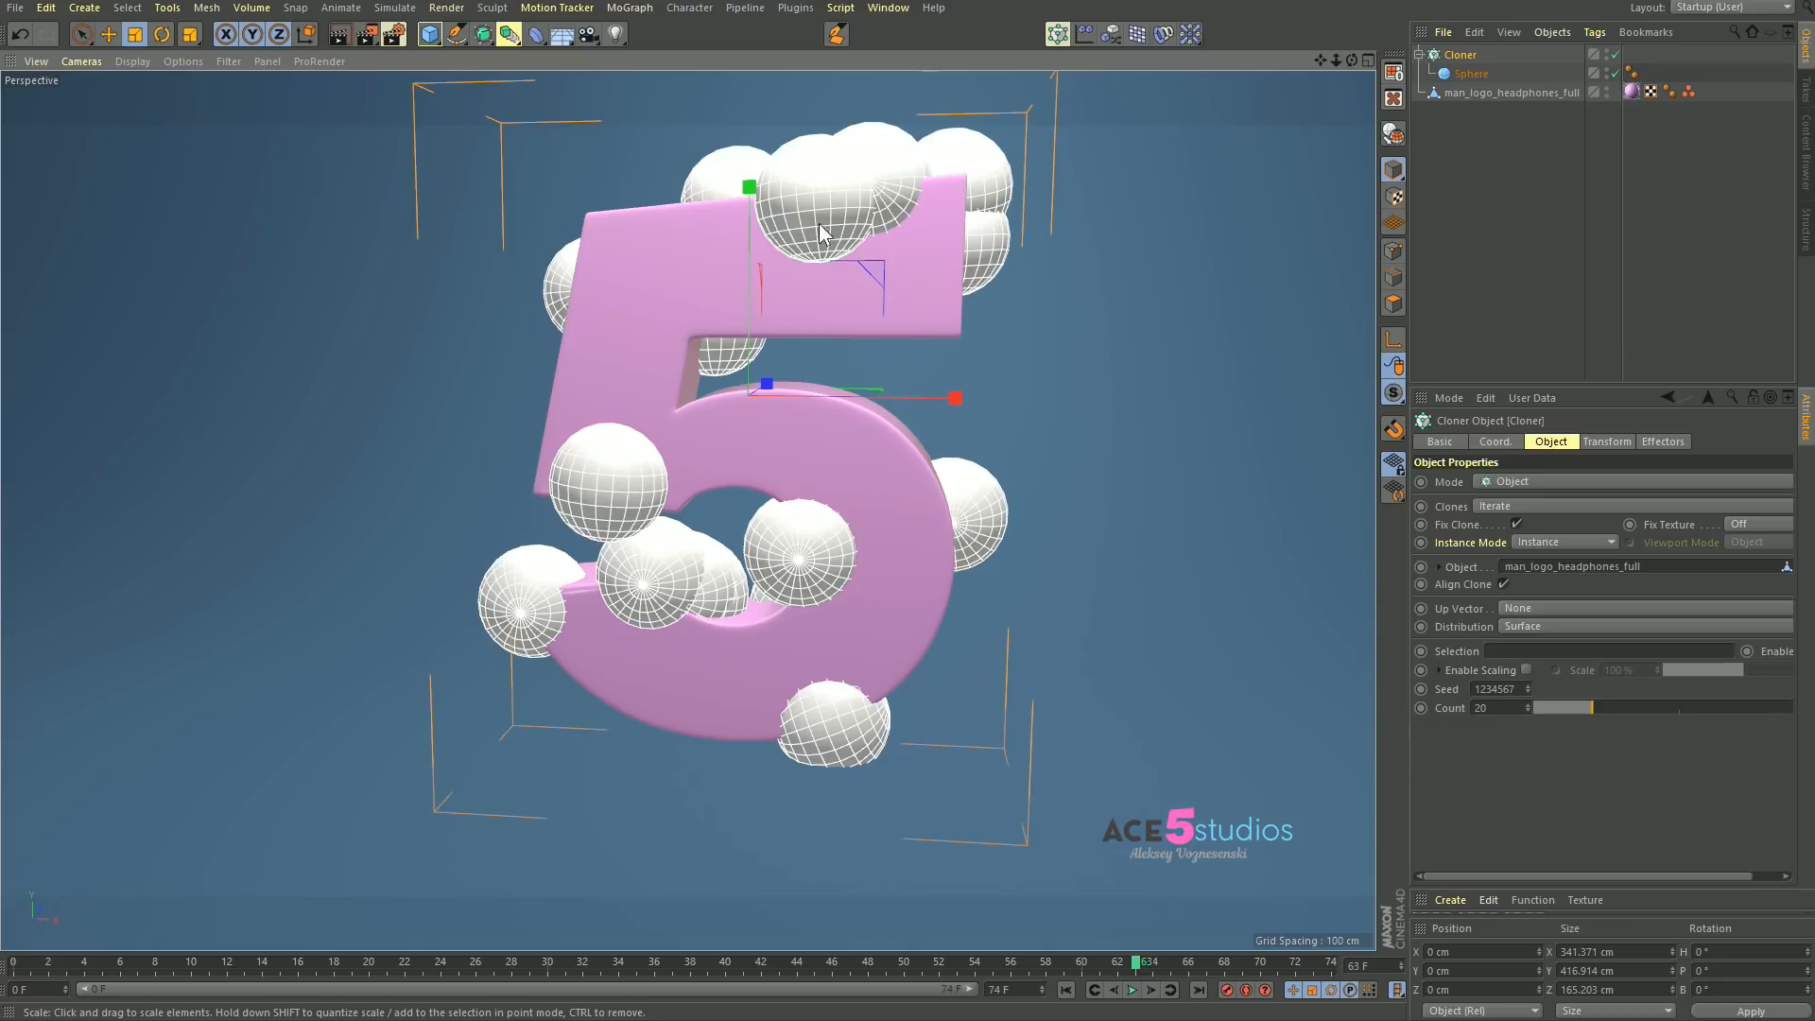
{"action": "left_click", "coordinate": [1547, 628]}
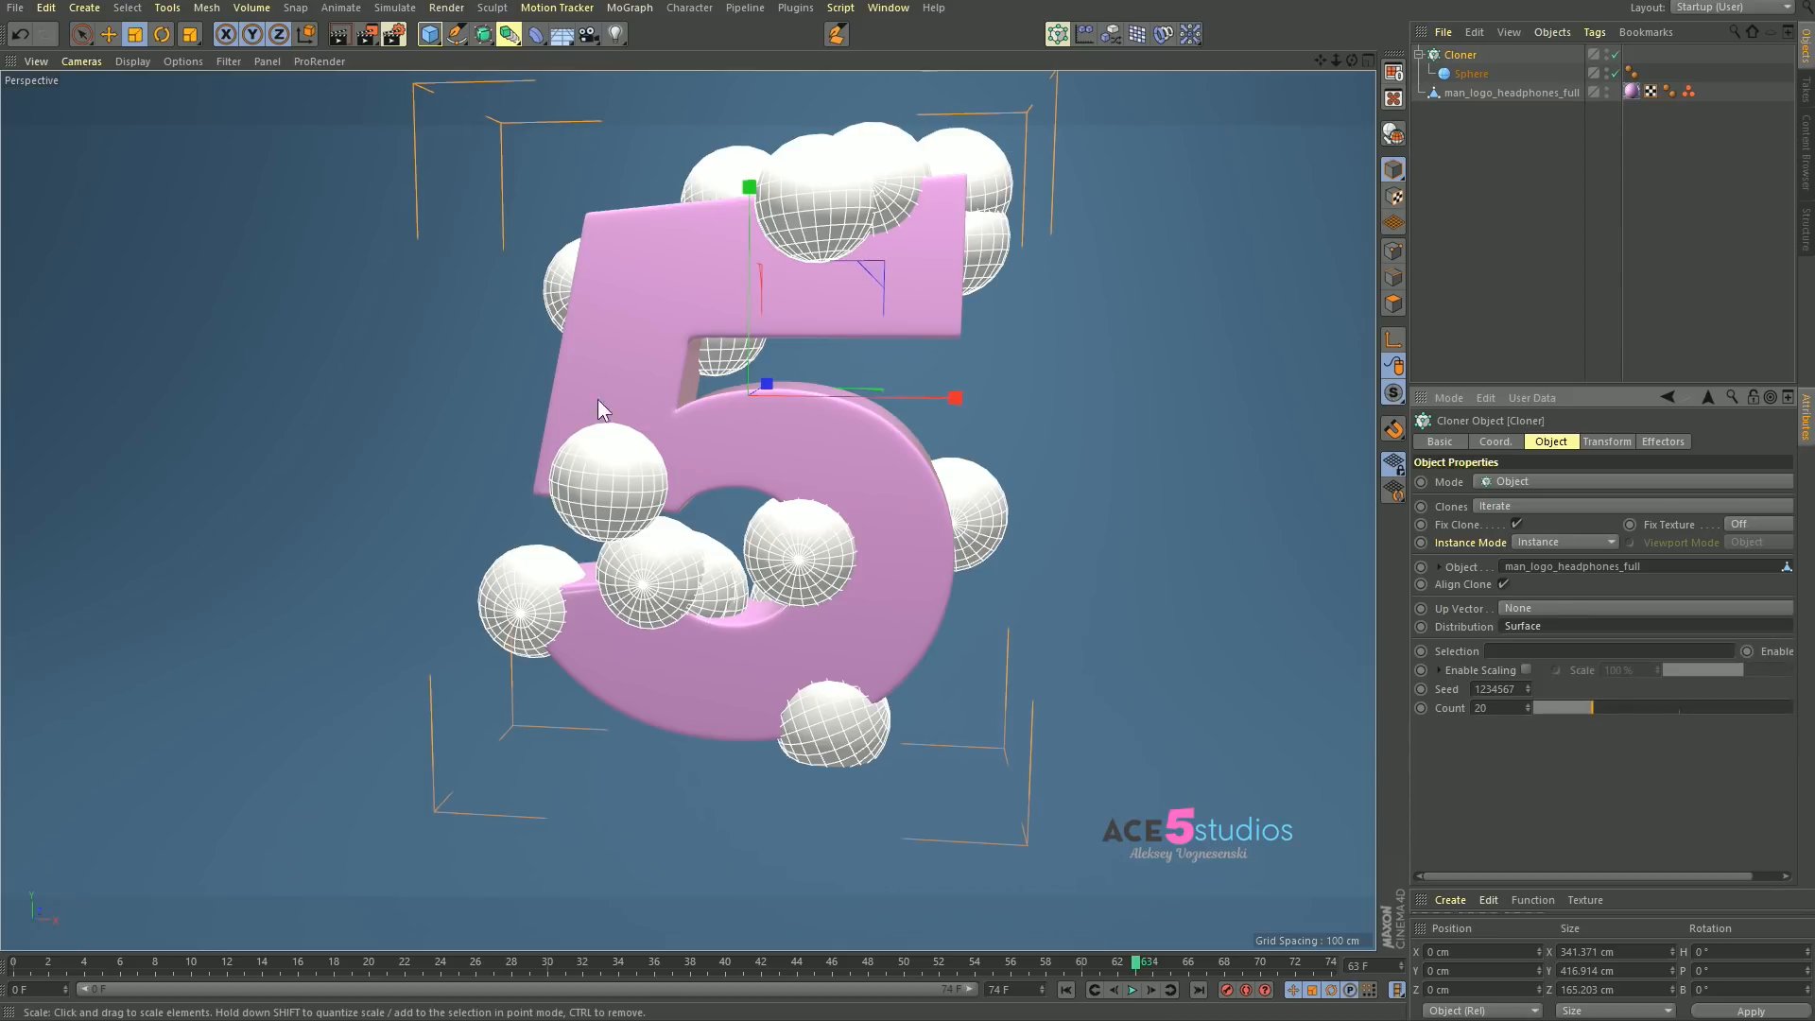
{"action": "left_click", "coordinate": [826, 467]}
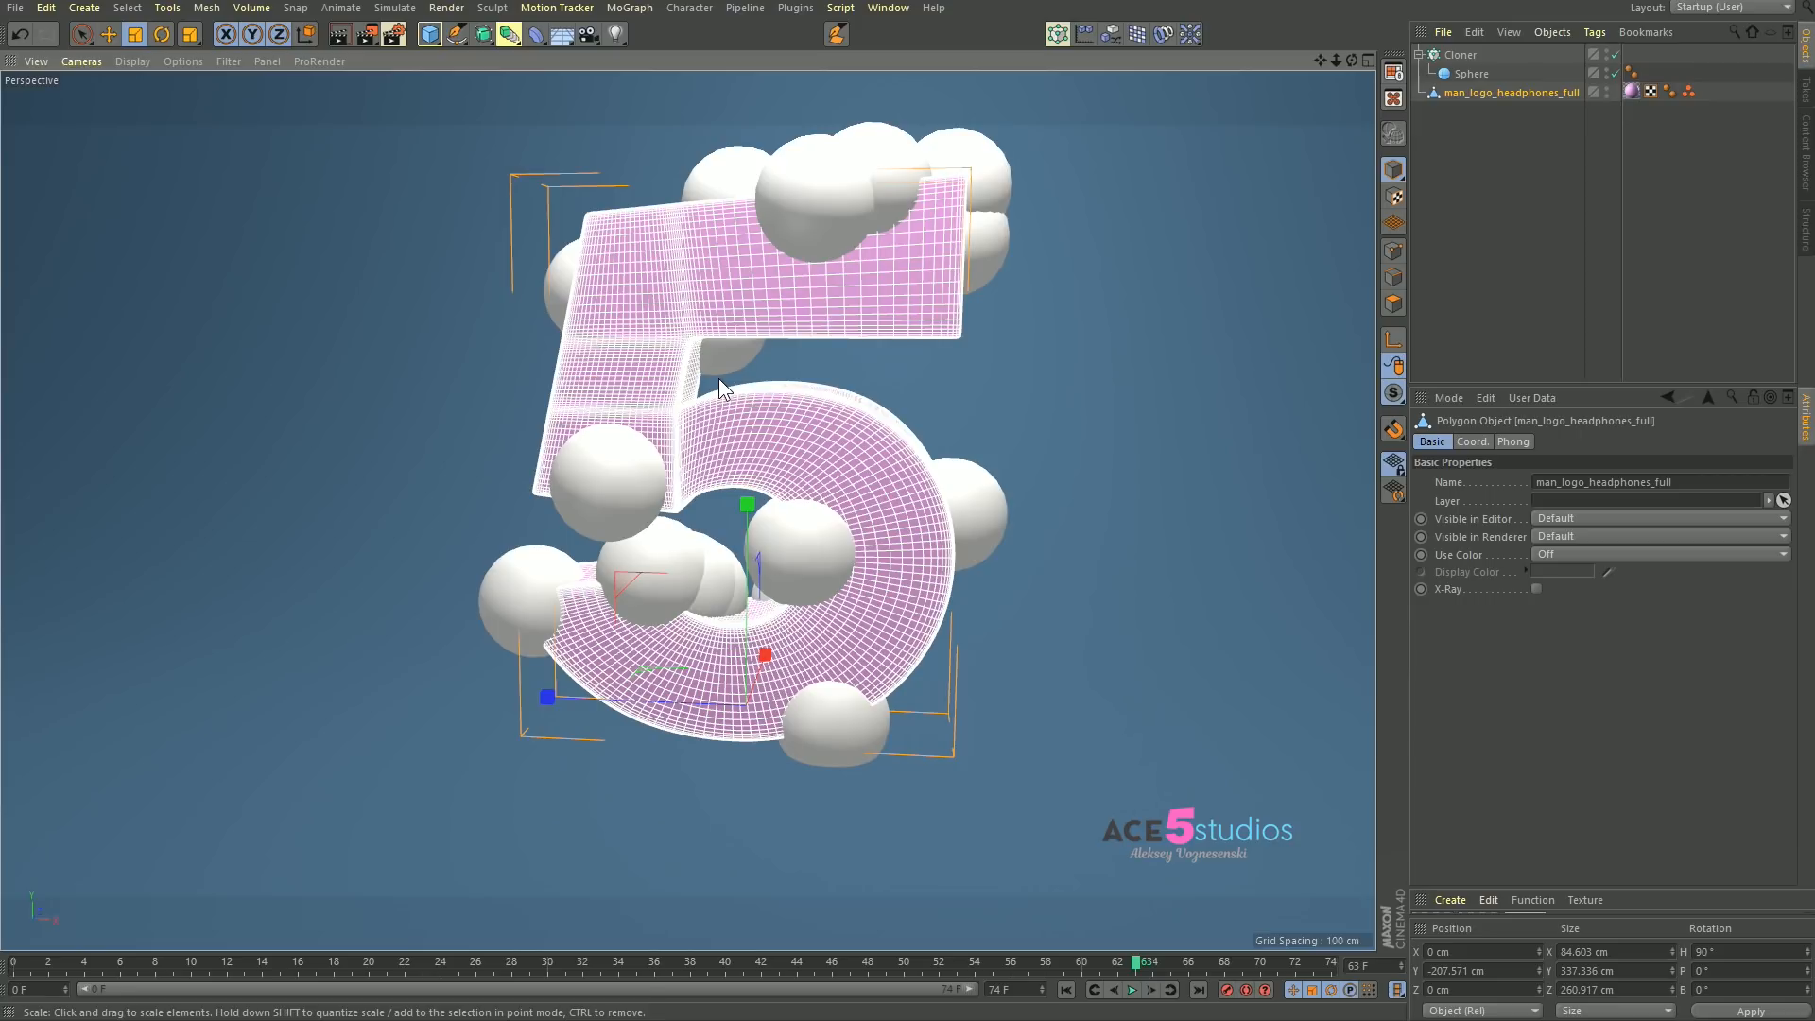
{"action": "left_click", "coordinate": [1460, 53]}
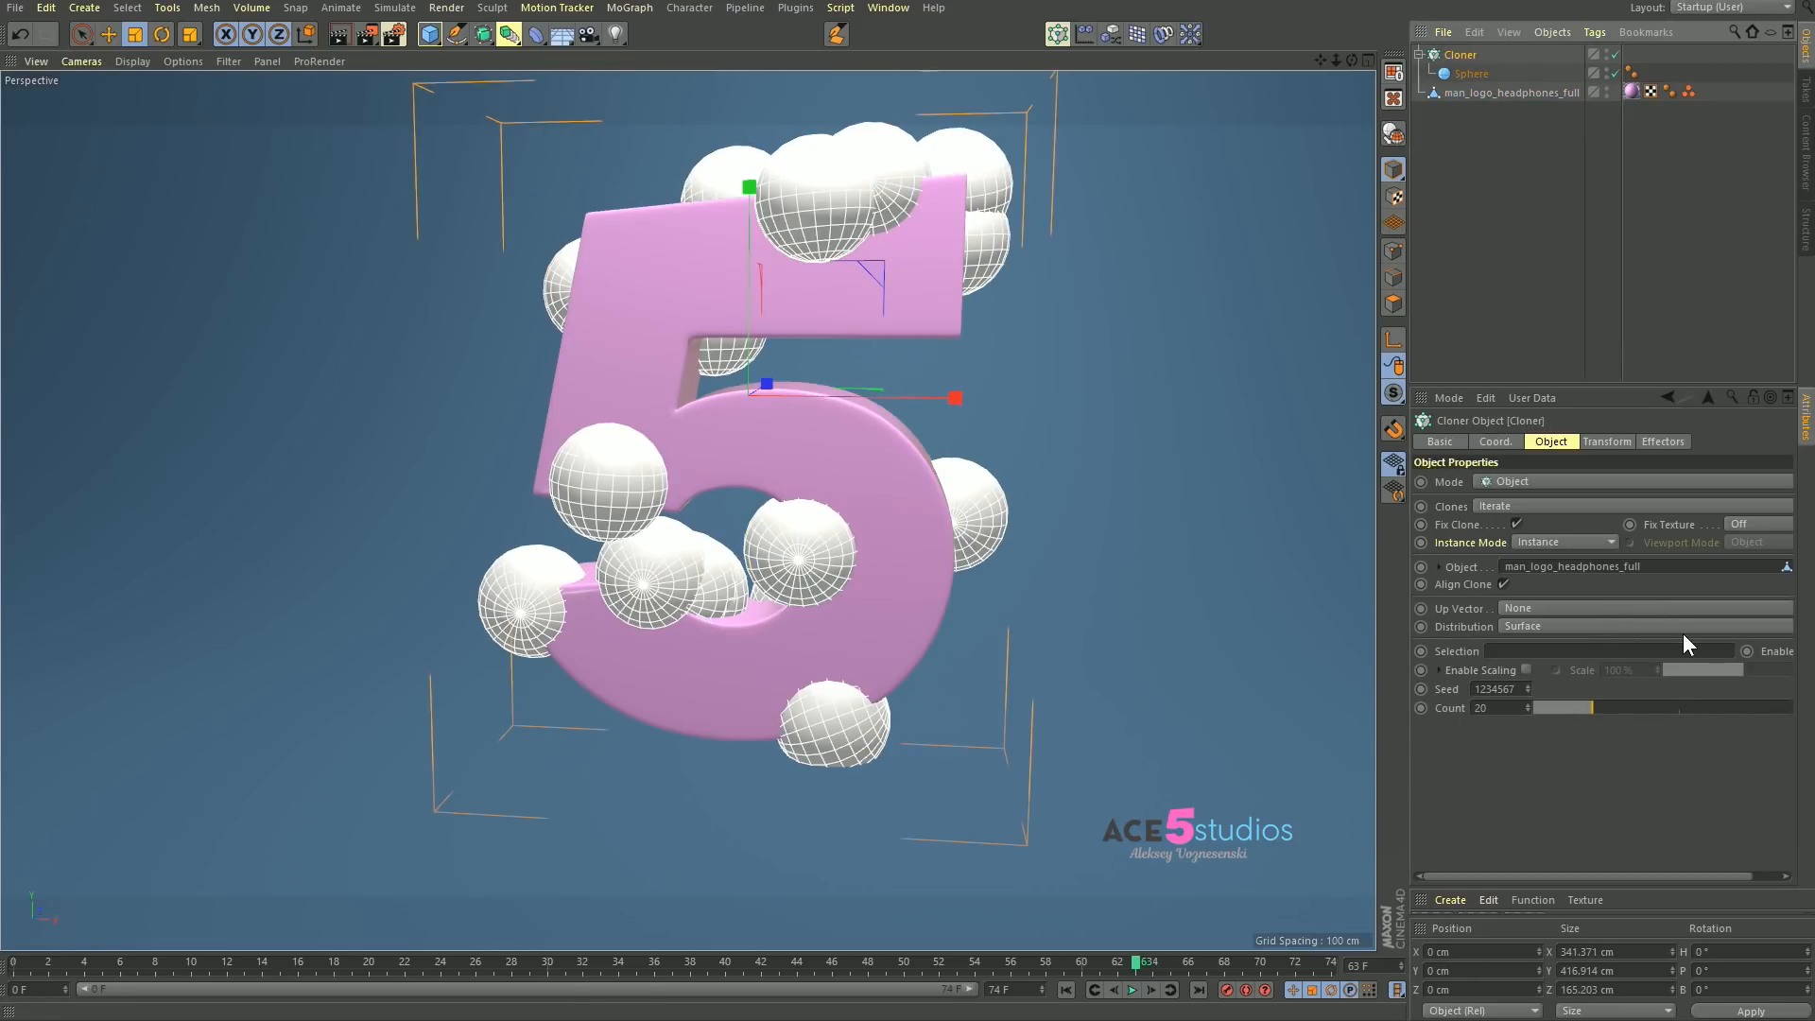
{"action": "mouse_move", "coordinate": [1604, 704]}
{"action": "left_mouse_down"}
{"action": "mouse_move", "coordinate": [1698, 721]}
{"action": "mouse_move", "coordinate": [1609, 721]}
{"action": "left_mouse_up"}
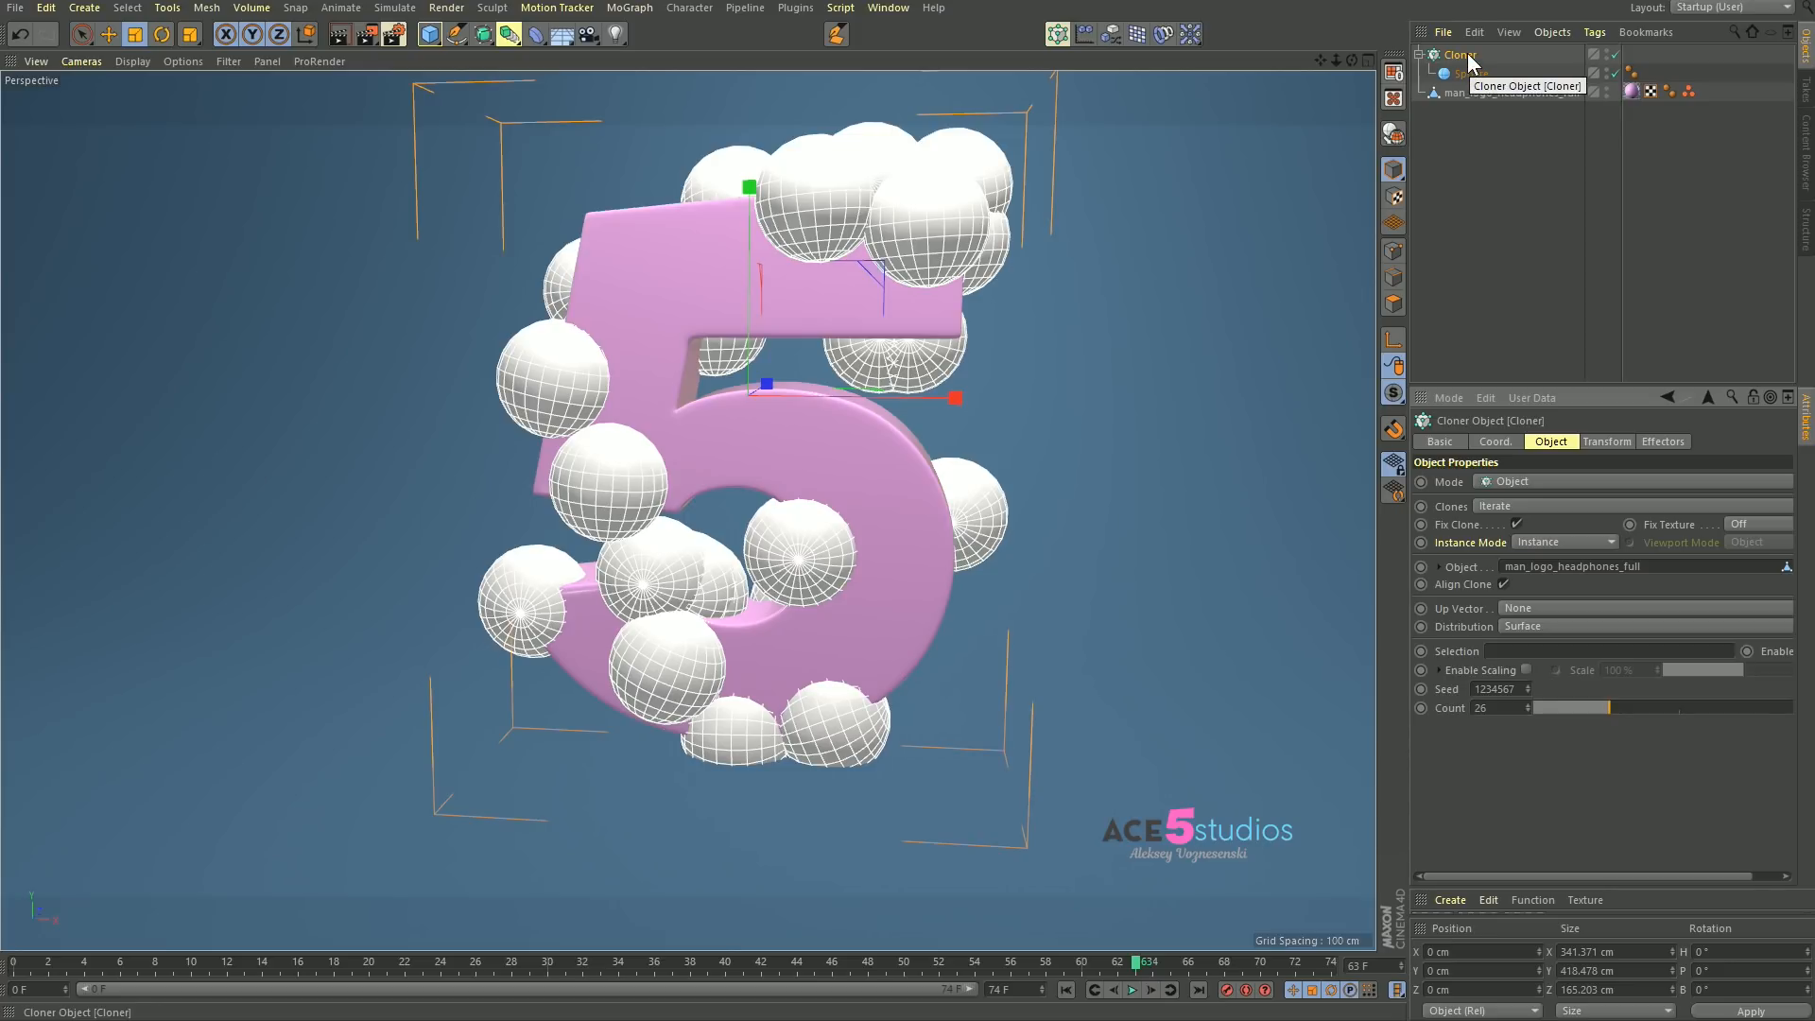
{"action": "left_click_drag", "start_coordinate": [1654, 708], "coordinate": [1722, 708]}
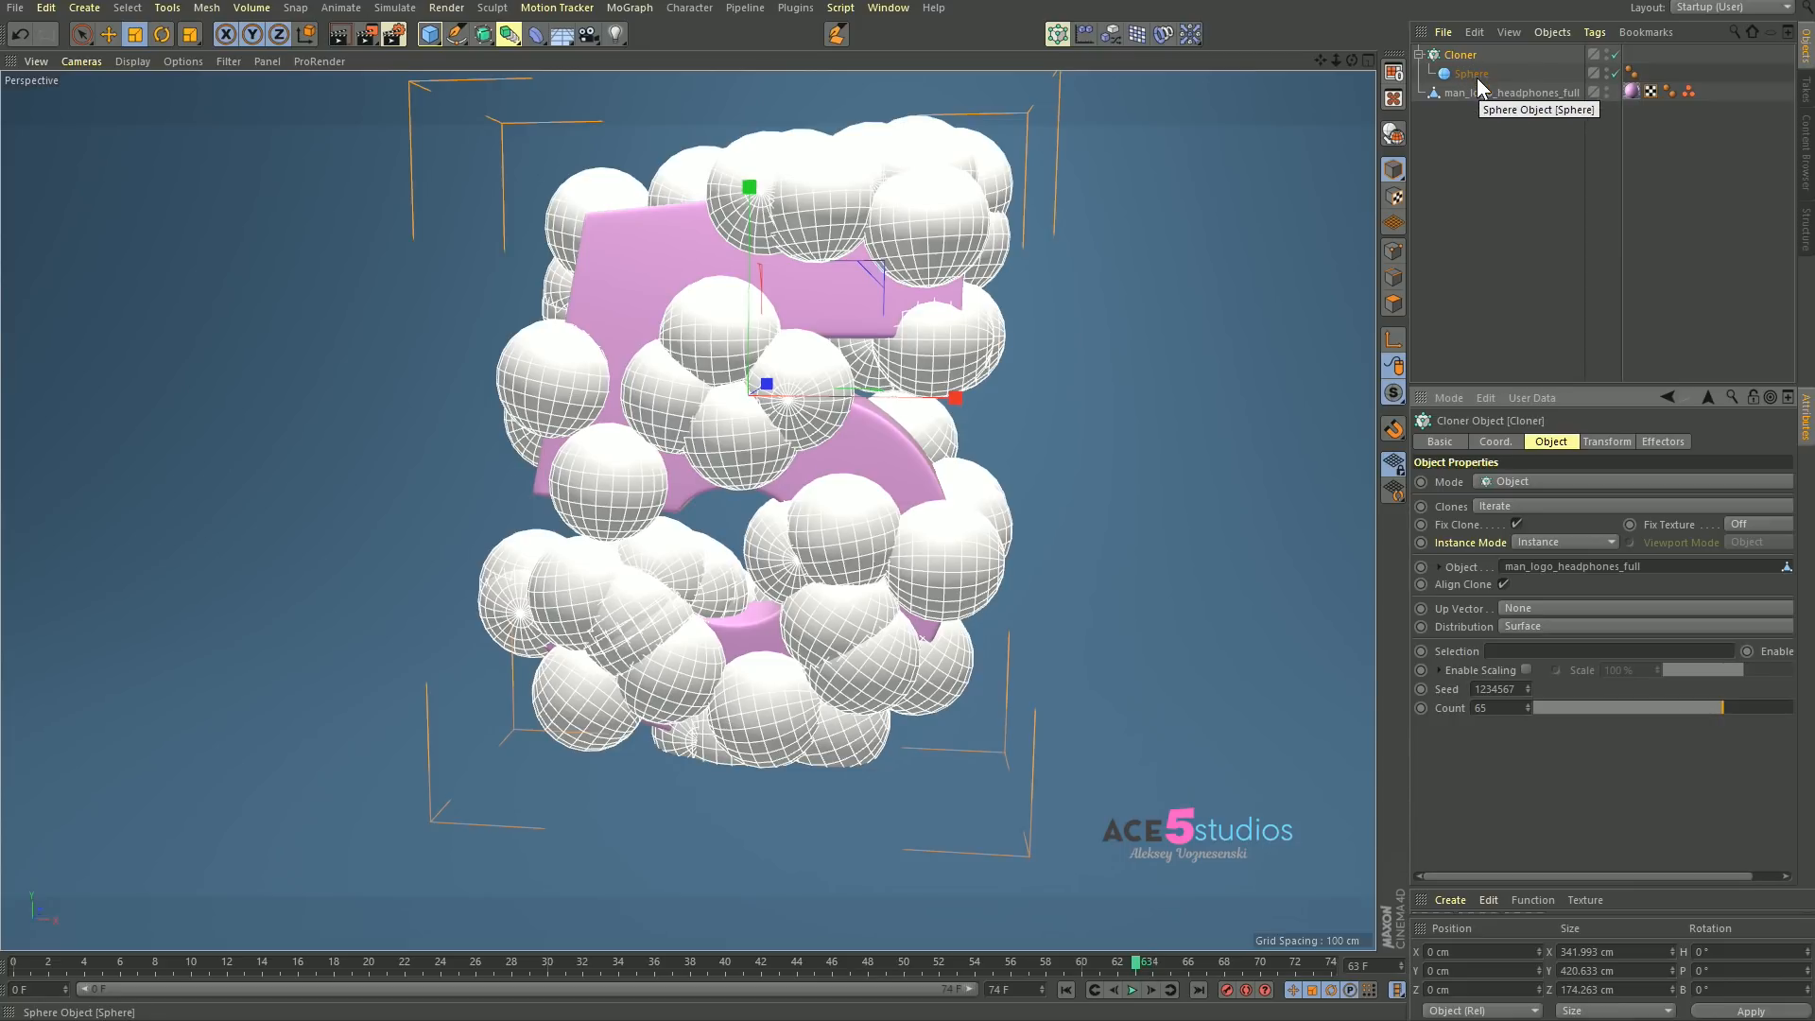
Step: Add a Random effector to the Cloner with position off and a uniform, absolute scale variation of -0.57
{"action": "left_click", "coordinate": [1121, 35]}
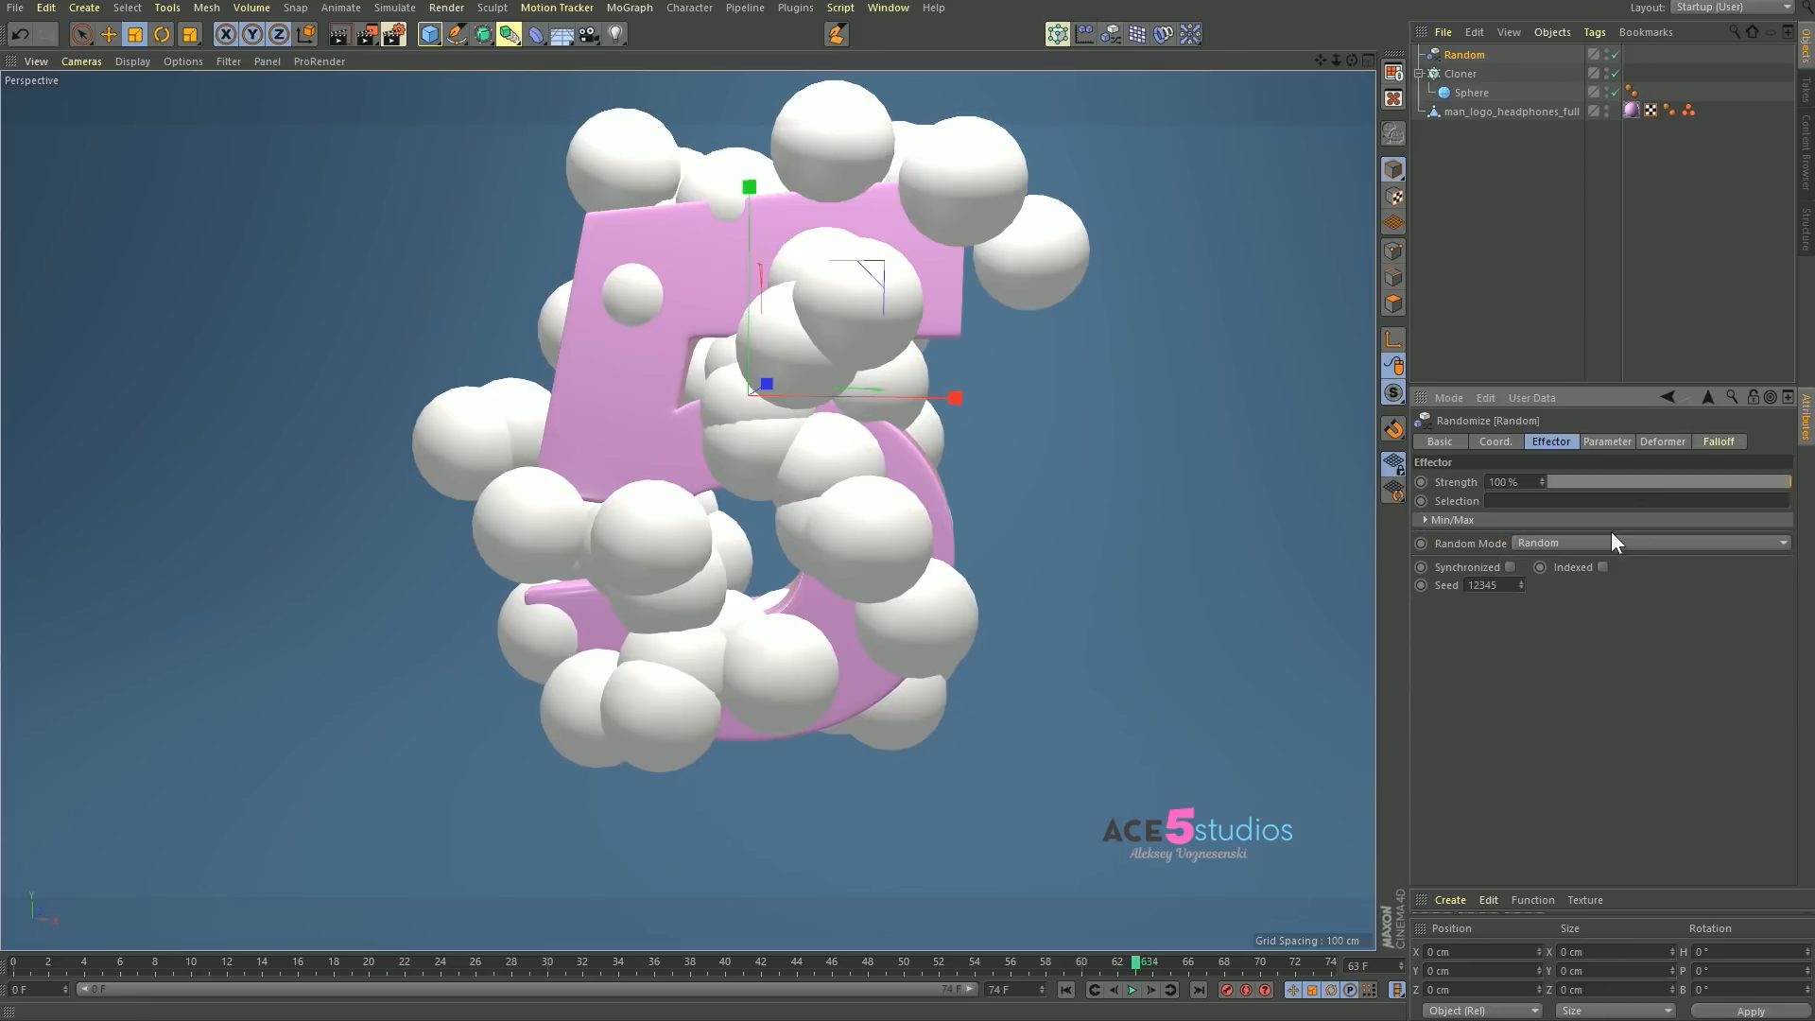
{"action": "left_click", "coordinate": [1603, 441]}
{"action": "left_click", "coordinate": [1493, 515]}
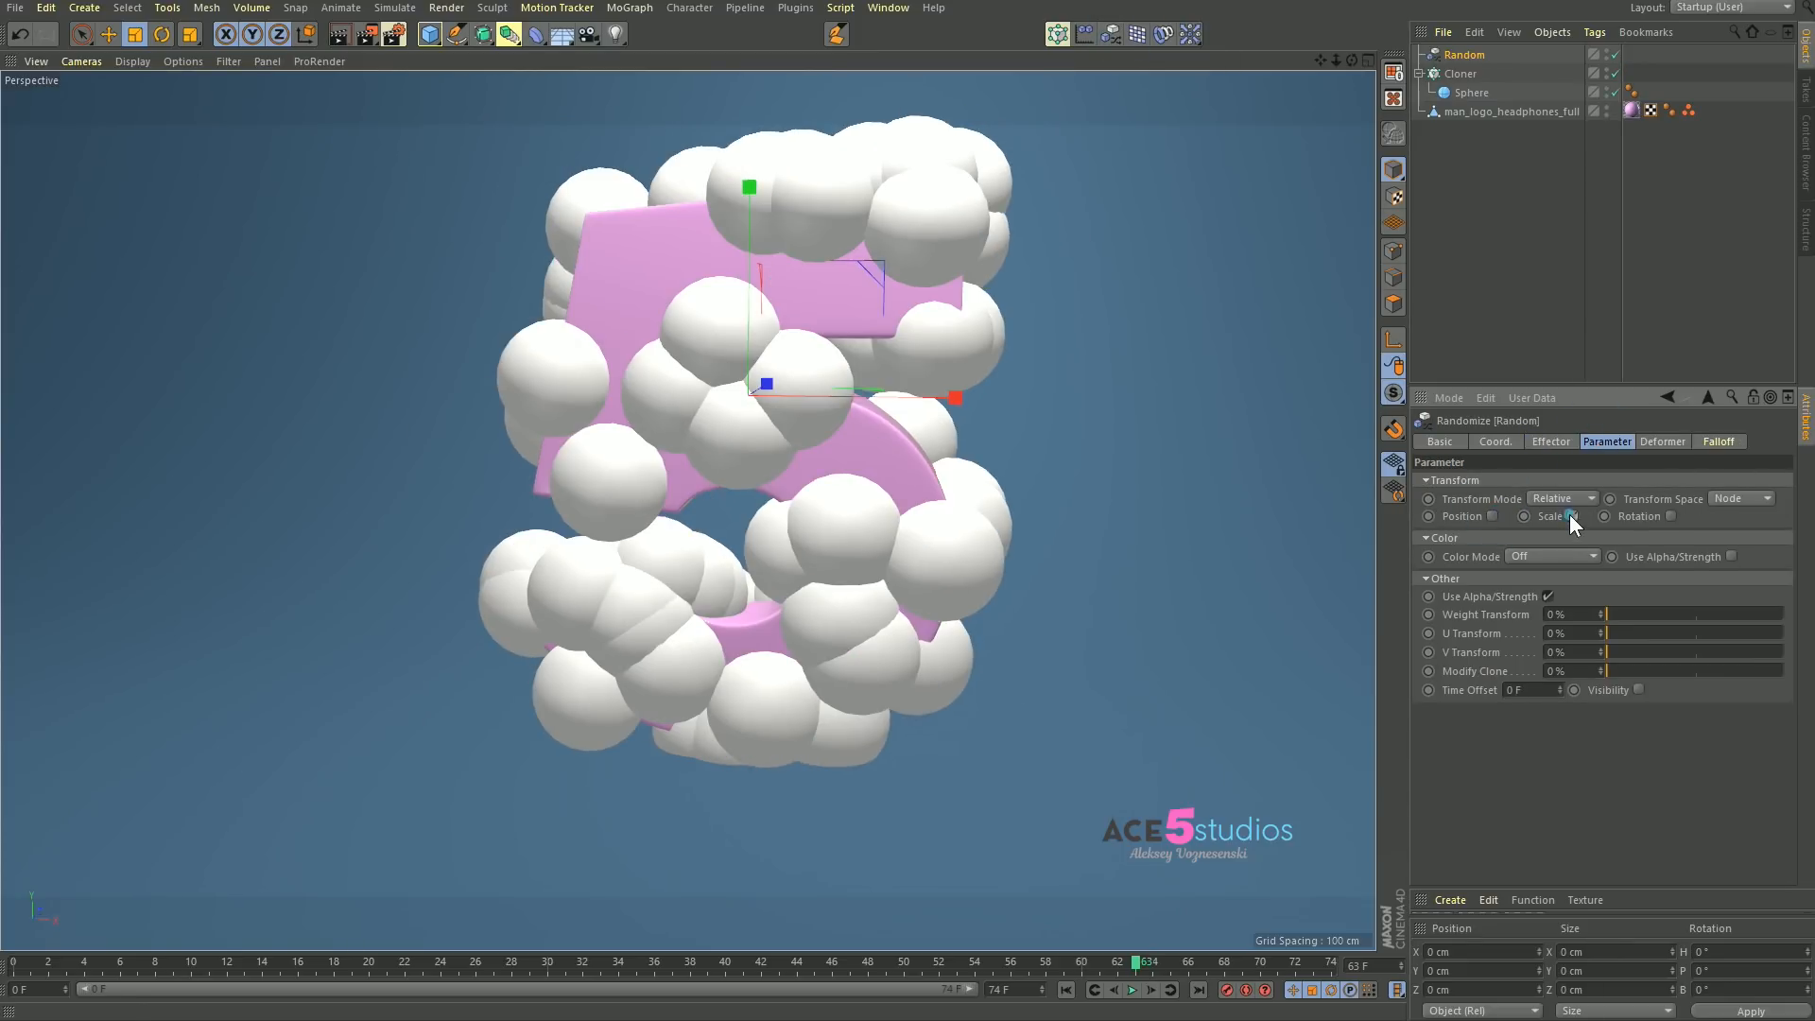
{"action": "left_click", "coordinate": [1609, 516]}
{"action": "left_click", "coordinate": [1619, 591]}
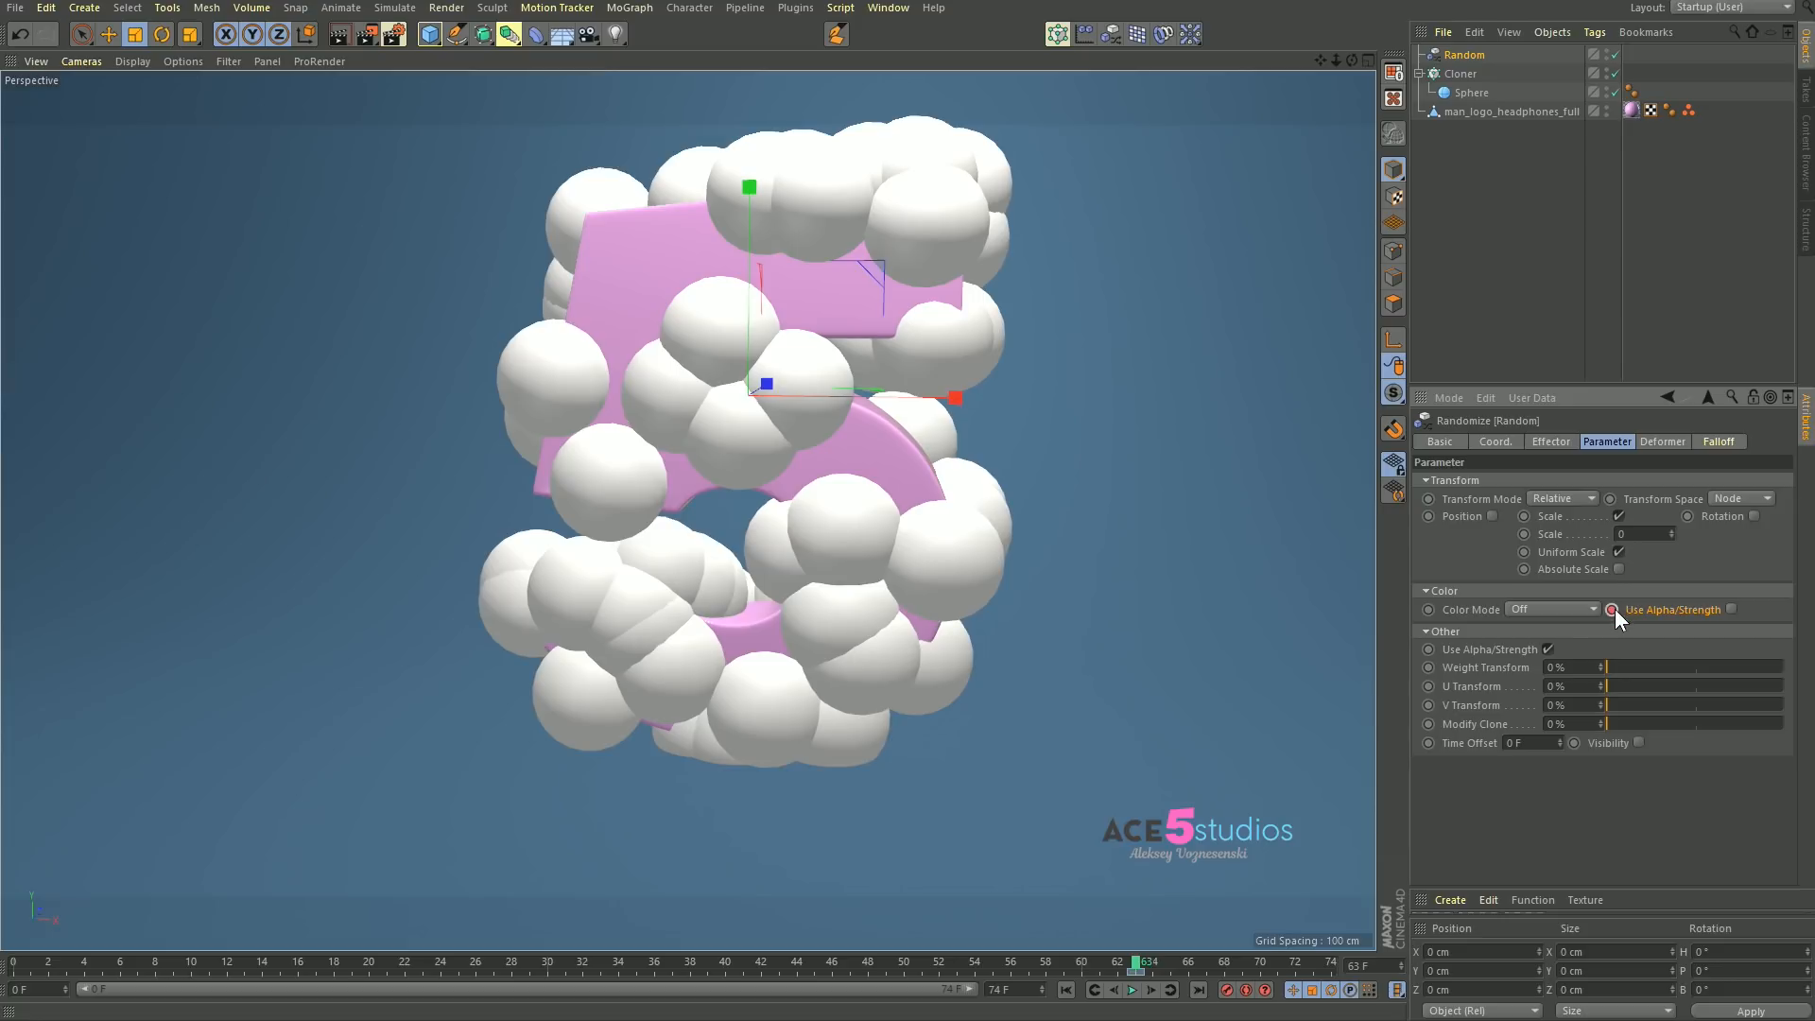
{"action": "left_click", "coordinate": [1619, 569]}
{"action": "left_click_drag", "start_coordinate": [1671, 534], "coordinate": [1671, 580]}
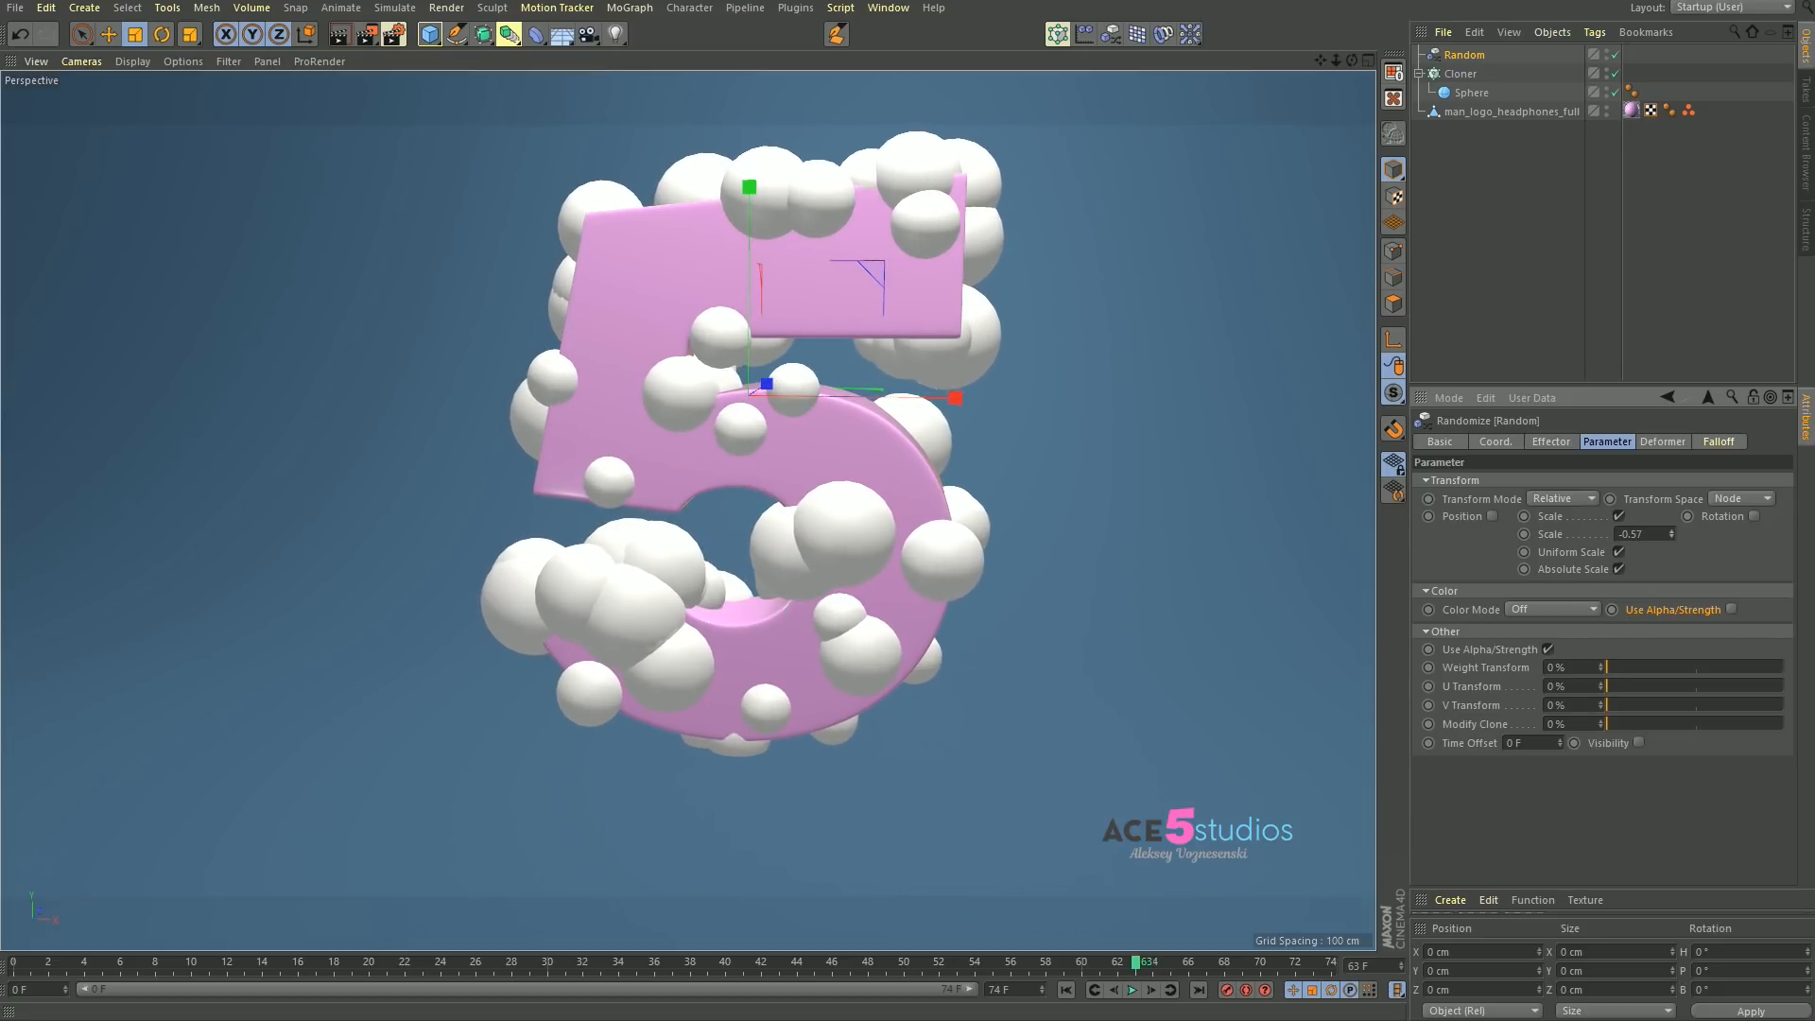
{"action": "left_click", "coordinate": [1480, 155]}
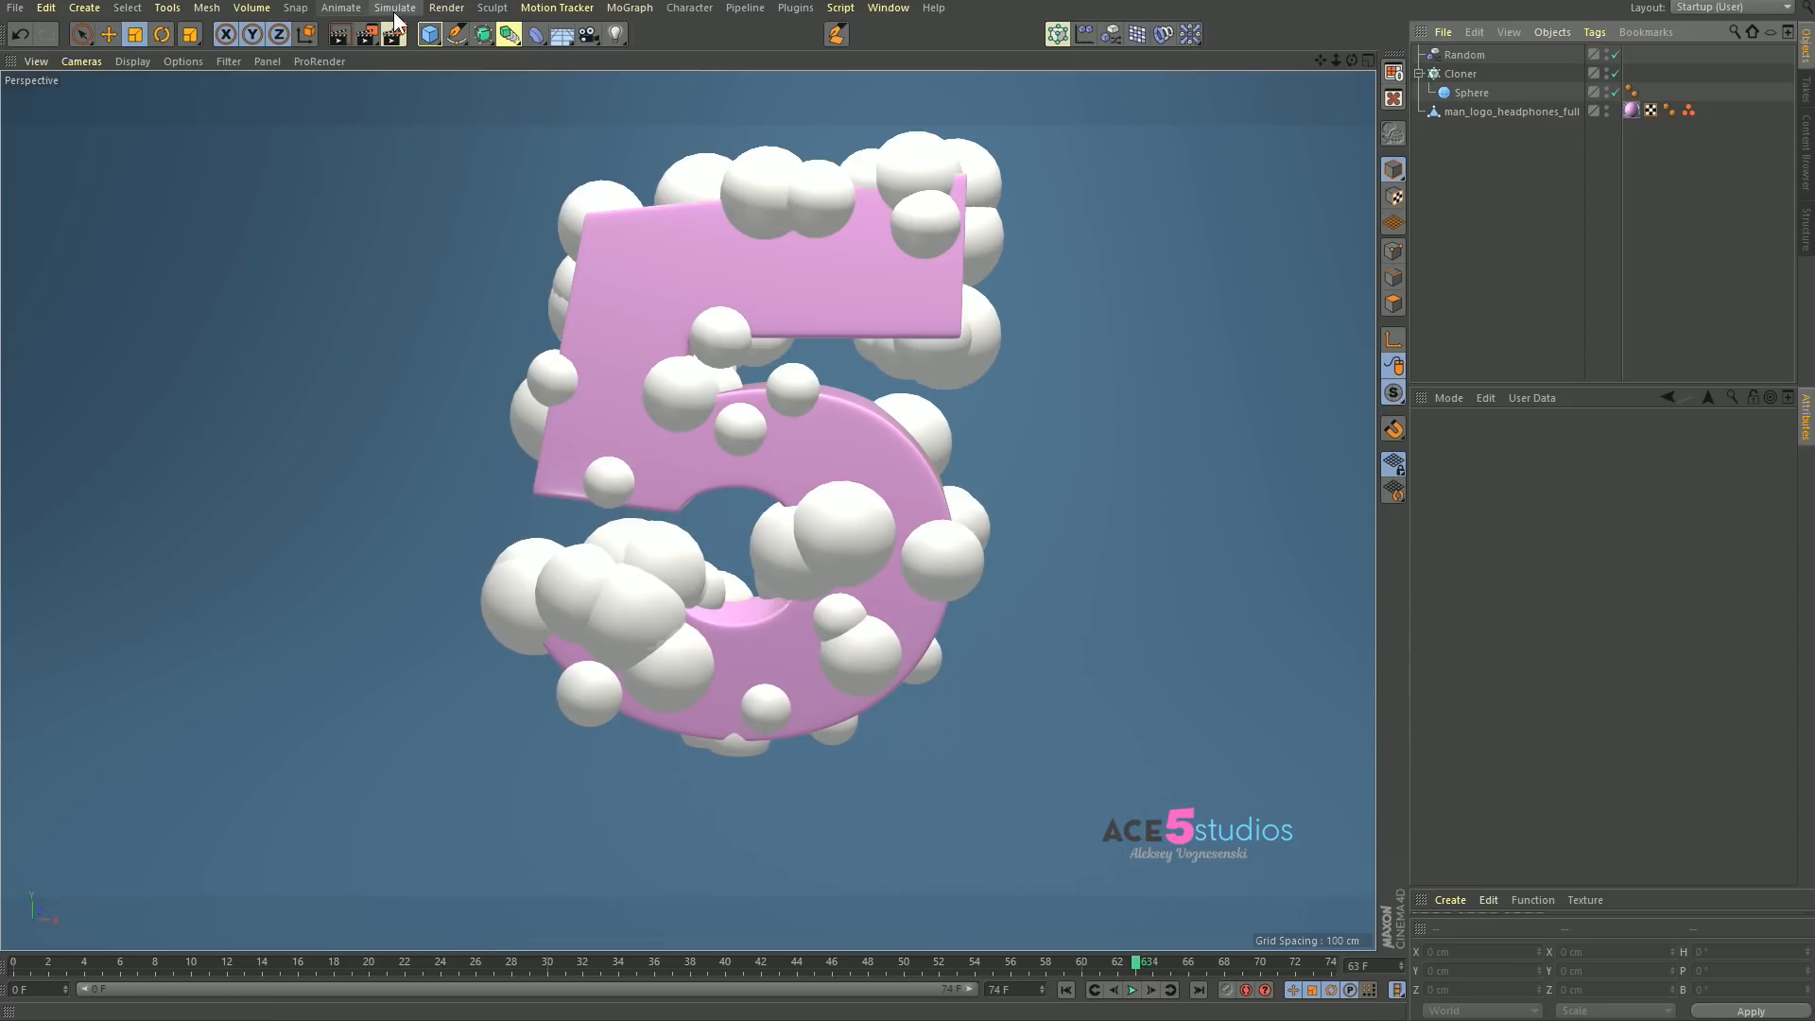
Step: Create a Volume Builder and nest the number 5 object and the Cloner inside it, with the Cloner first
{"action": "left_click", "coordinate": [252, 8]}
{"action": "left_click", "coordinate": [305, 64]}
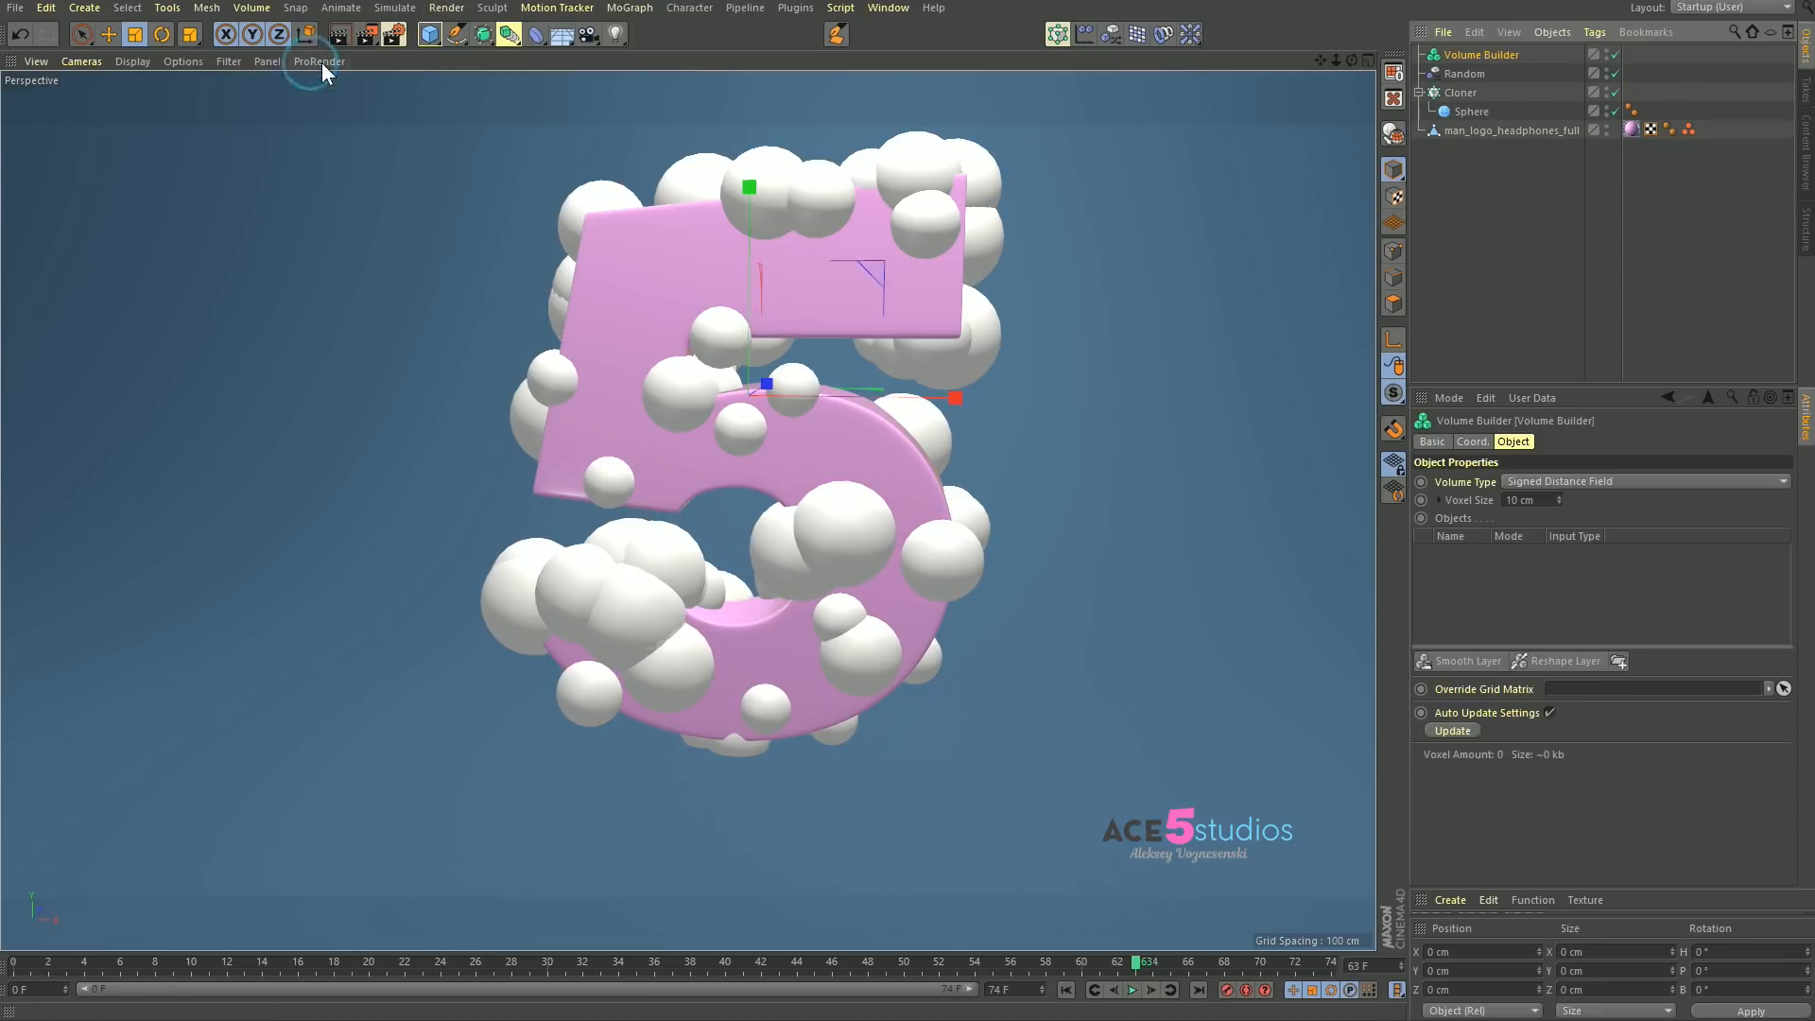
{"action": "left_click_drag", "start_coordinate": [1466, 131], "coordinate": [1499, 57]}
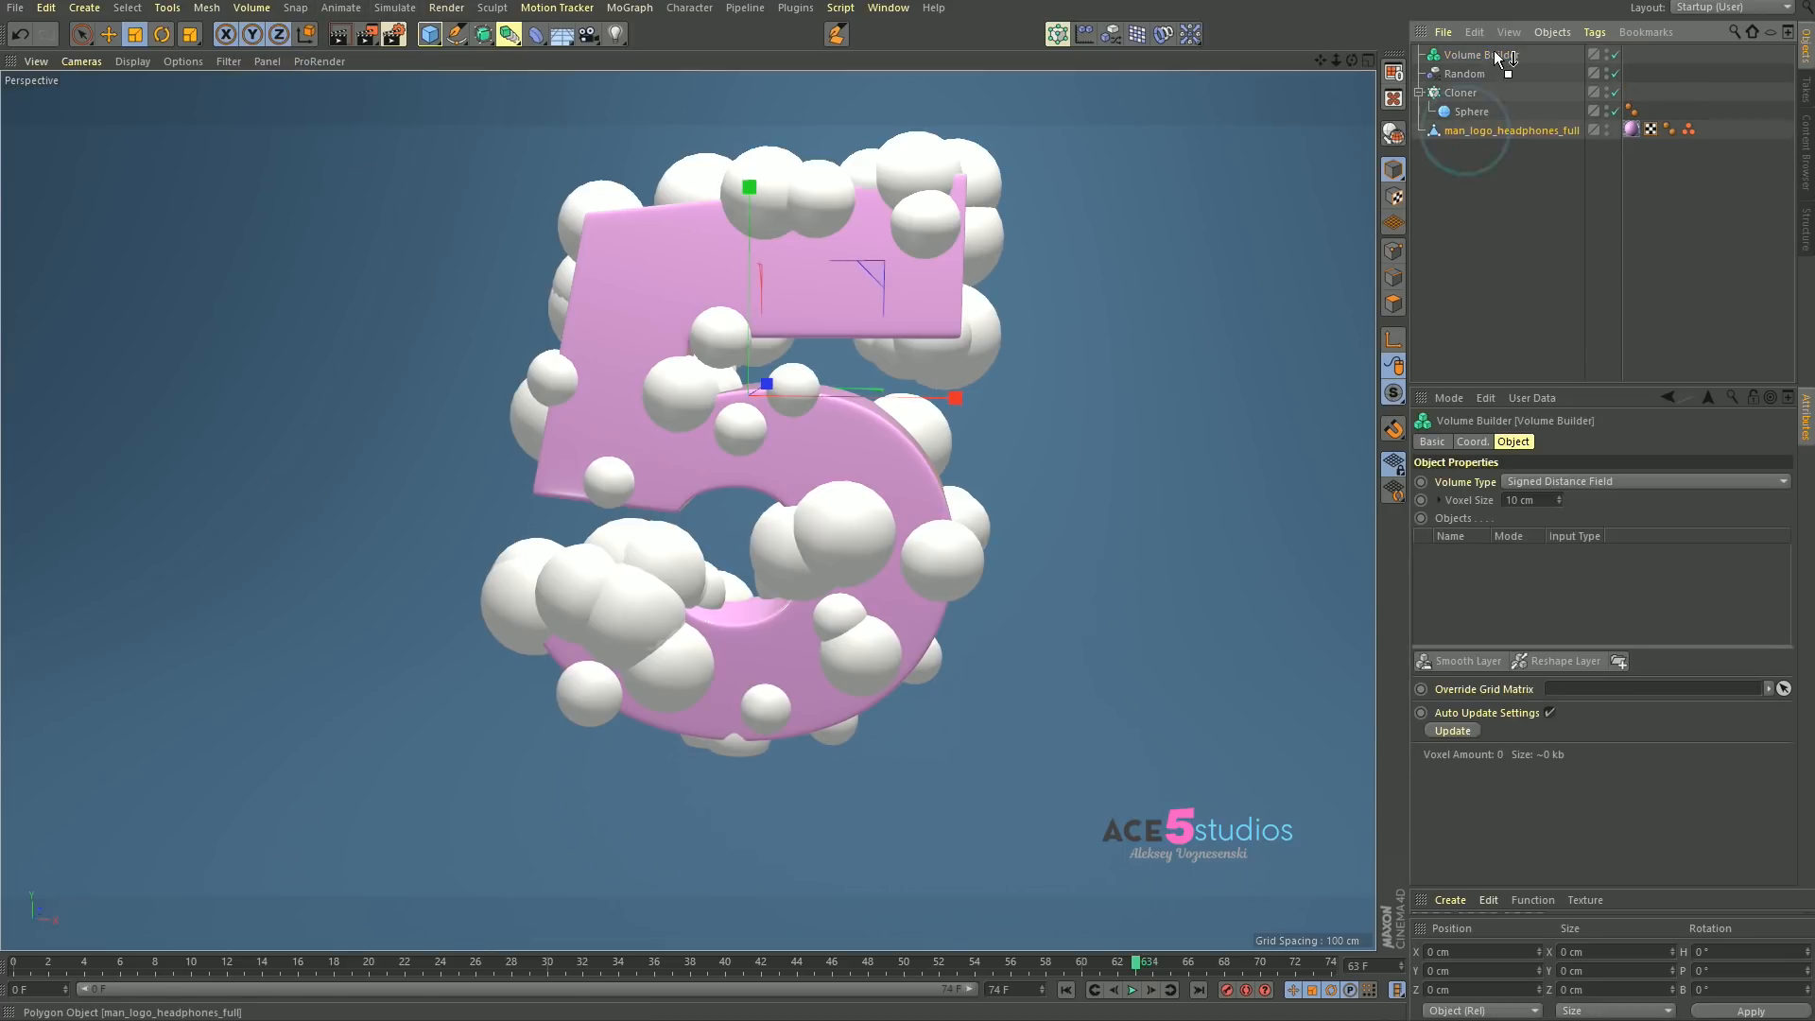
{"action": "left_click_drag", "start_coordinate": [1456, 119], "coordinate": [1494, 66]}
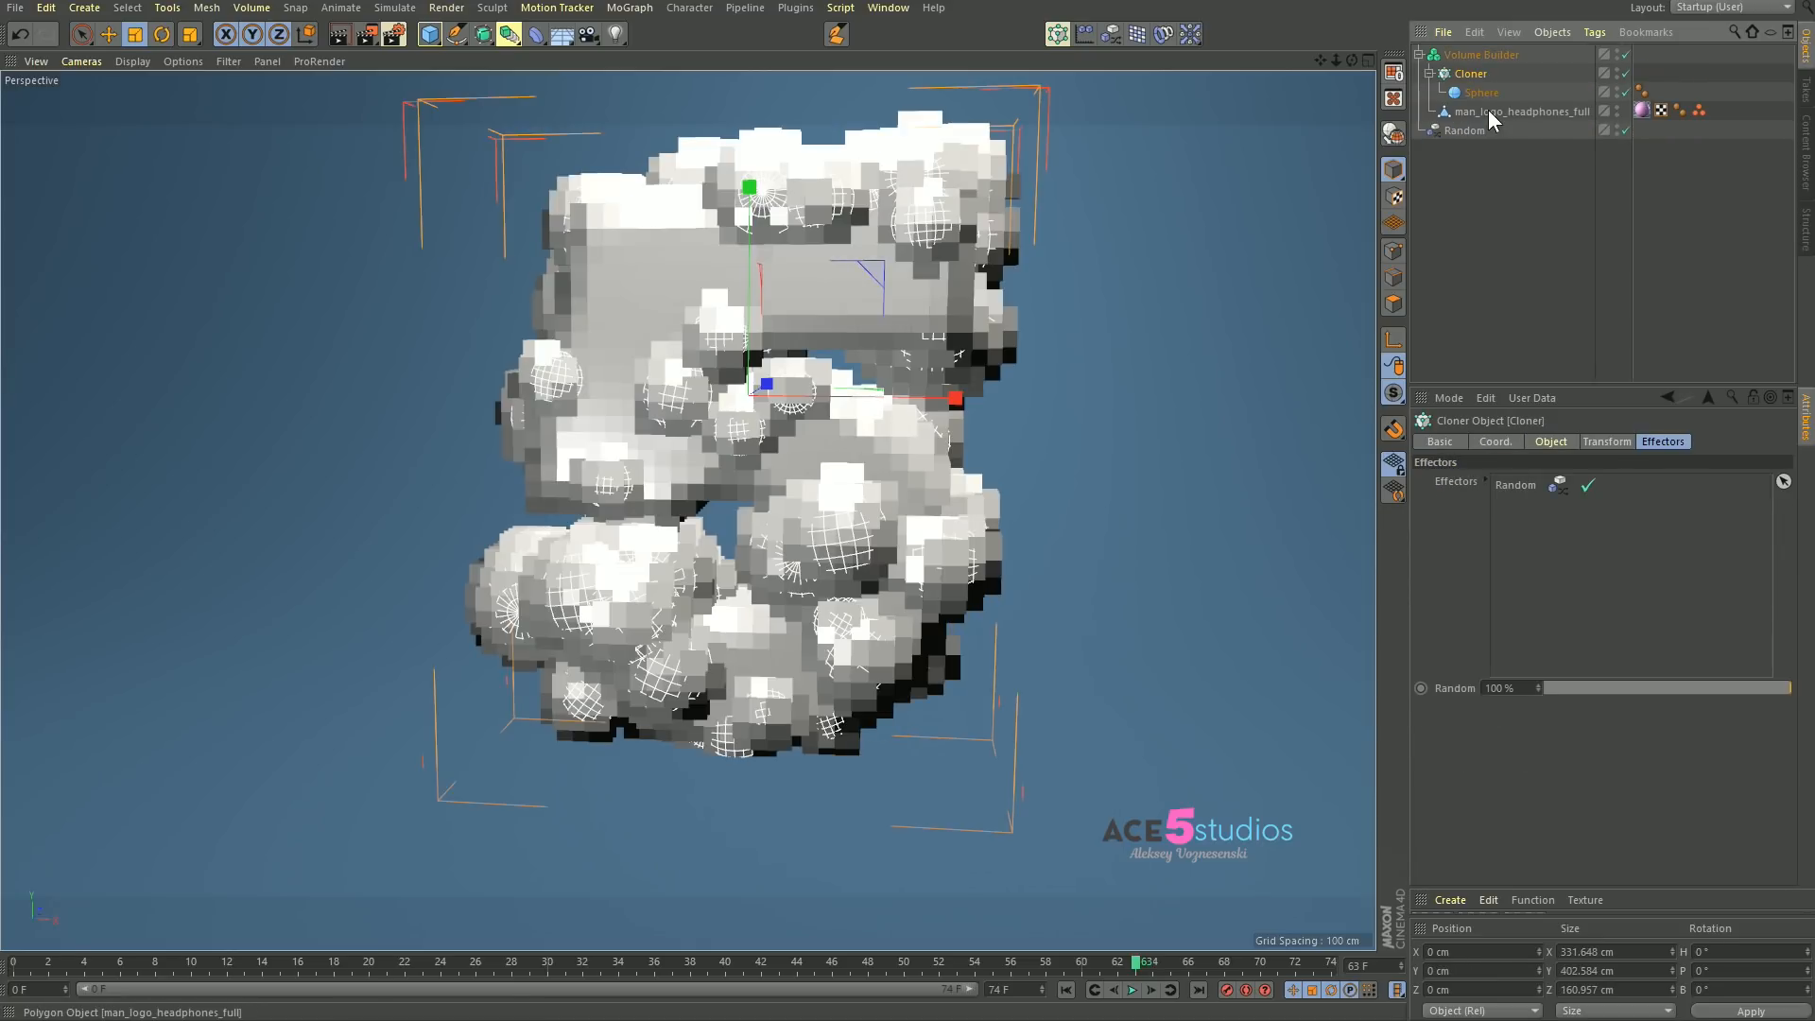
Step: Set the Cloner to Subtract in the Volume Builder and reduce the voxel size to 2 cm
{"action": "left_click", "coordinate": [1485, 53]}
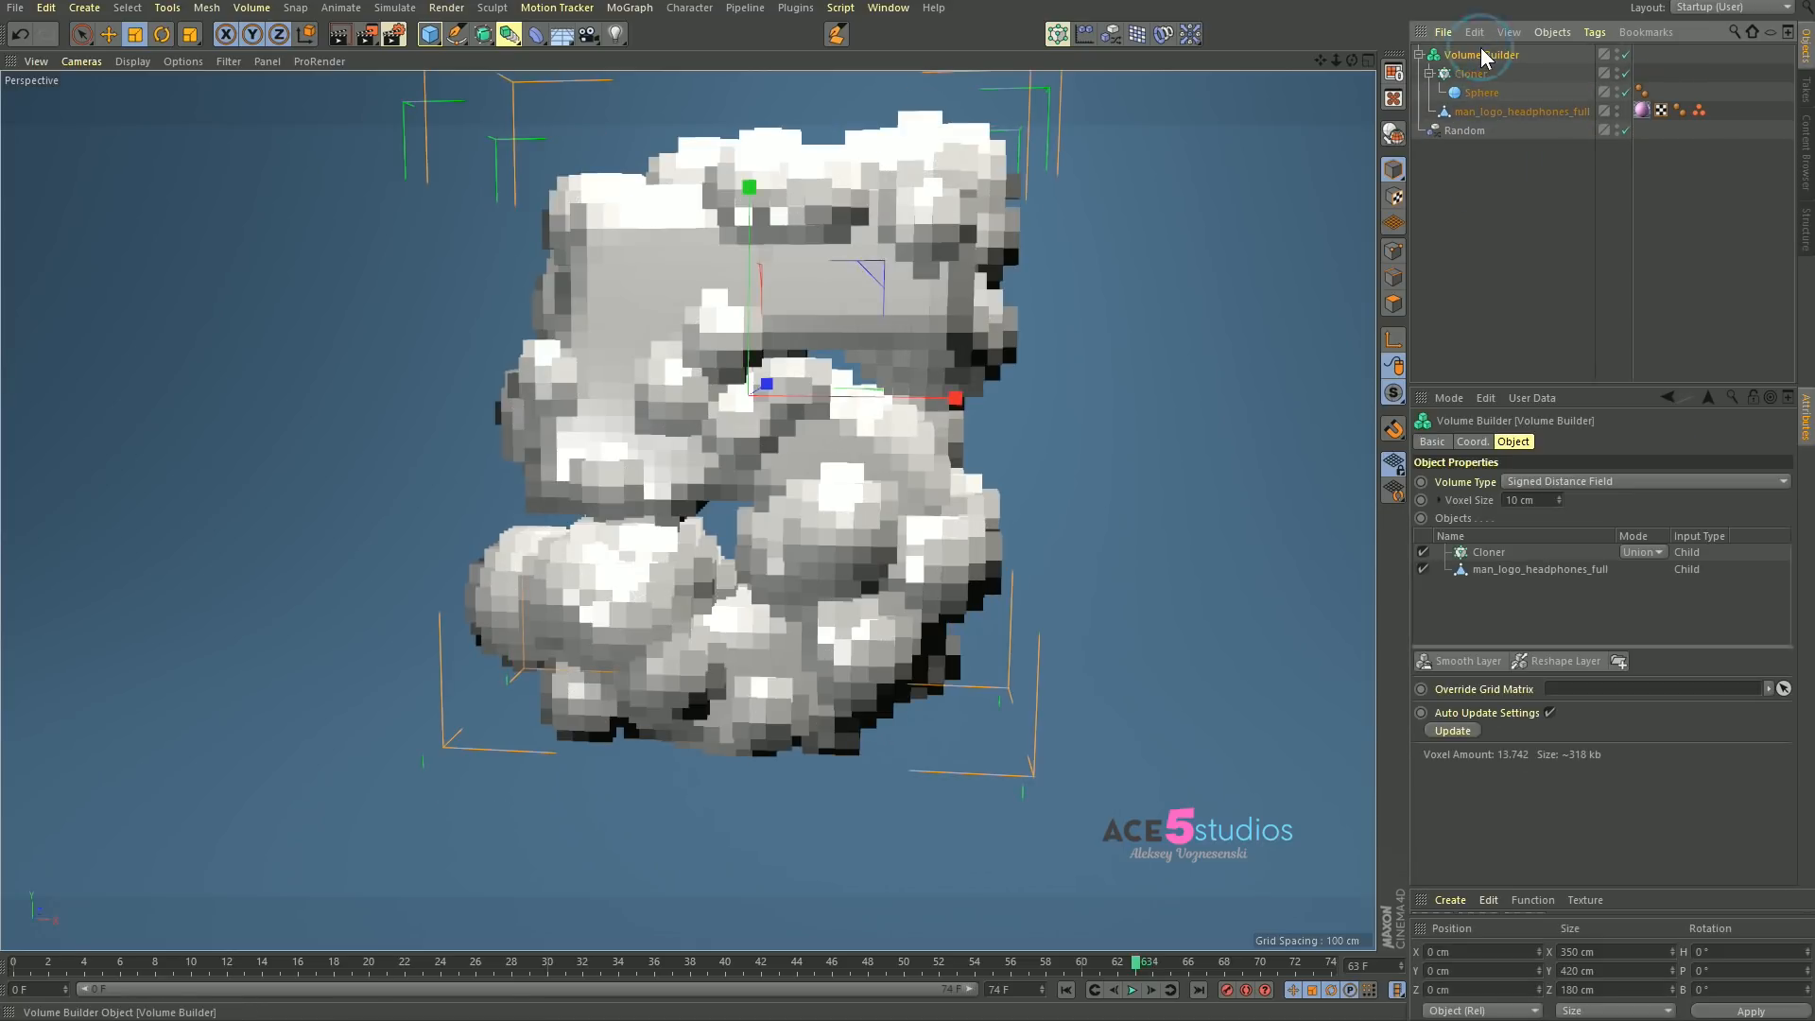
{"action": "left_click", "coordinate": [1644, 552]}
{"action": "left_click", "coordinate": [1647, 593]}
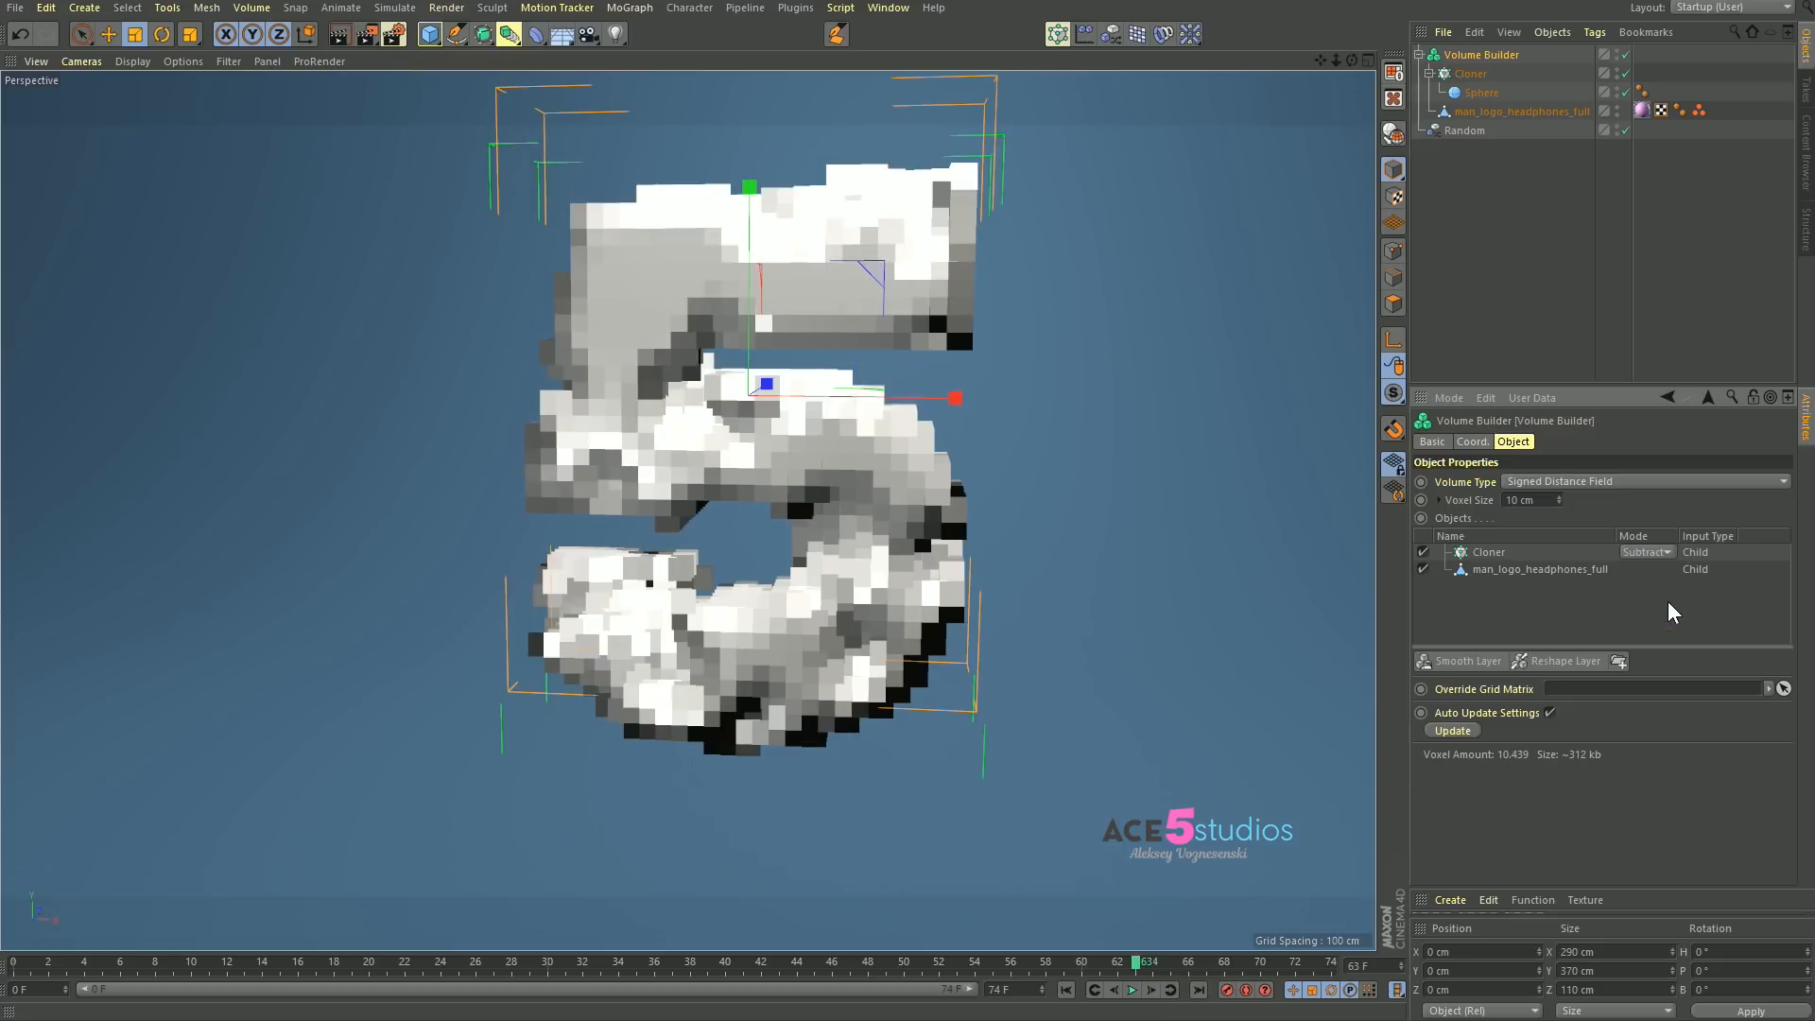
{"action": "left_click", "coordinate": [1524, 499]}
{"action": "type", "text": "2"}
{"action": "key", "text": "Return"}
{"action": "mouse_move", "coordinate": [703, 414]}
{"action": "left_mouse_down", "text": "alt"}
{"action": "mouse_move", "coordinate": [912, 416]}
{"action": "mouse_move", "coordinate": [690, 423]}
{"action": "left_mouse_up", "text": "alt"}
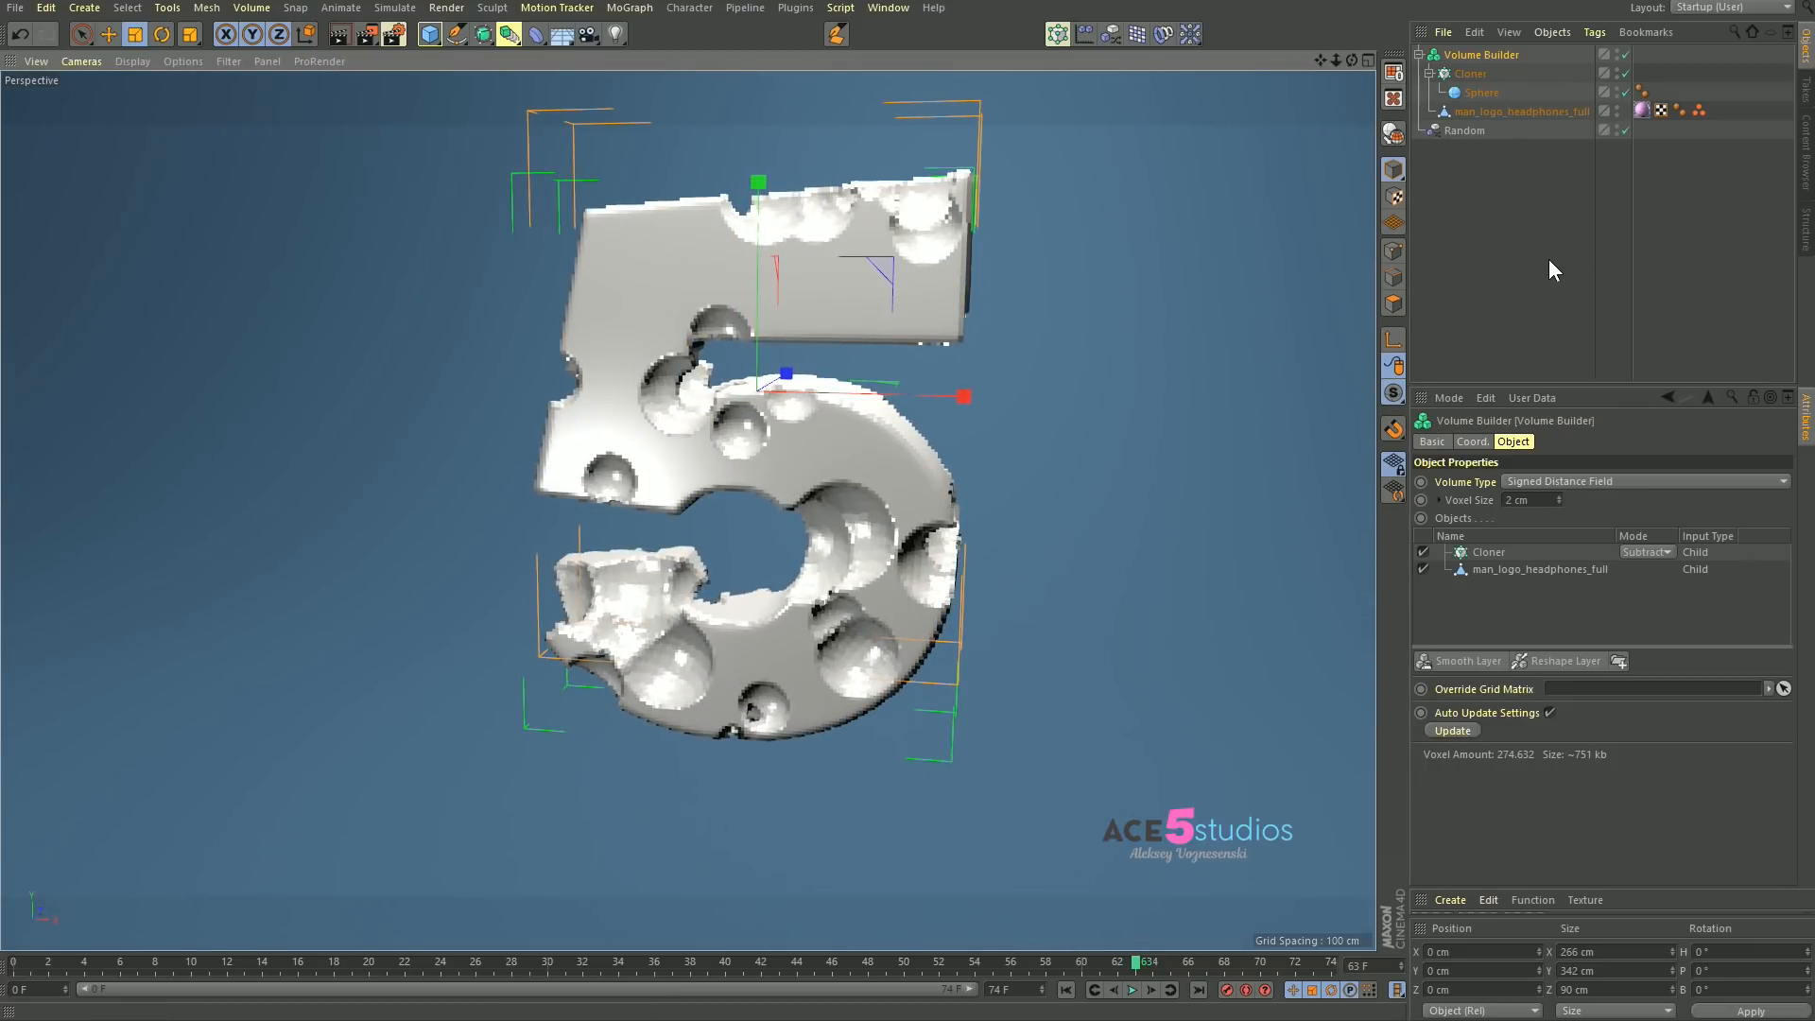
Step: Set the Cloner's seed to 1234570 and its count to 79, and reselect the Volume Builder
{"action": "left_click", "coordinate": [1470, 73]}
{"action": "left_click", "coordinate": [1551, 441]}
{"action": "left_click", "coordinate": [1507, 689]}
{"action": "scroll", "coordinate": [1507, 689], "scroll_direction": "up", "scroll_amount": 2}
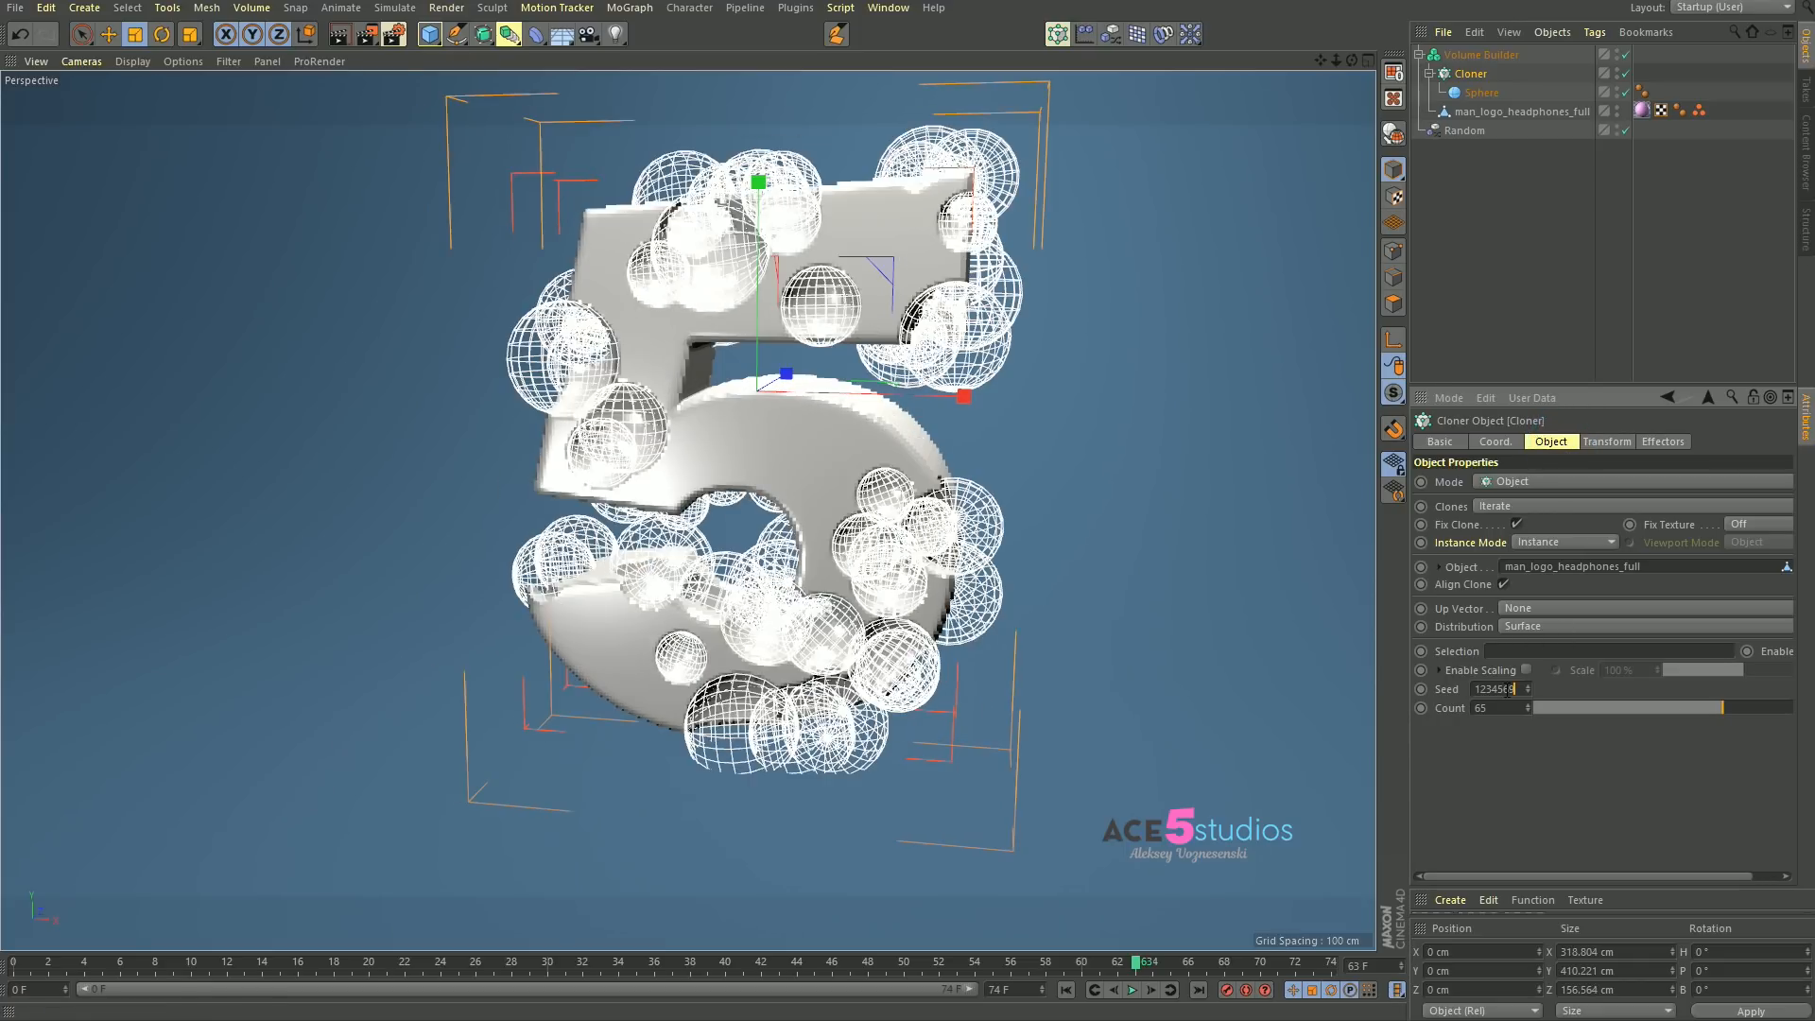
{"action": "scroll", "coordinate": [1510, 689], "scroll_direction": "up", "scroll_amount": 1}
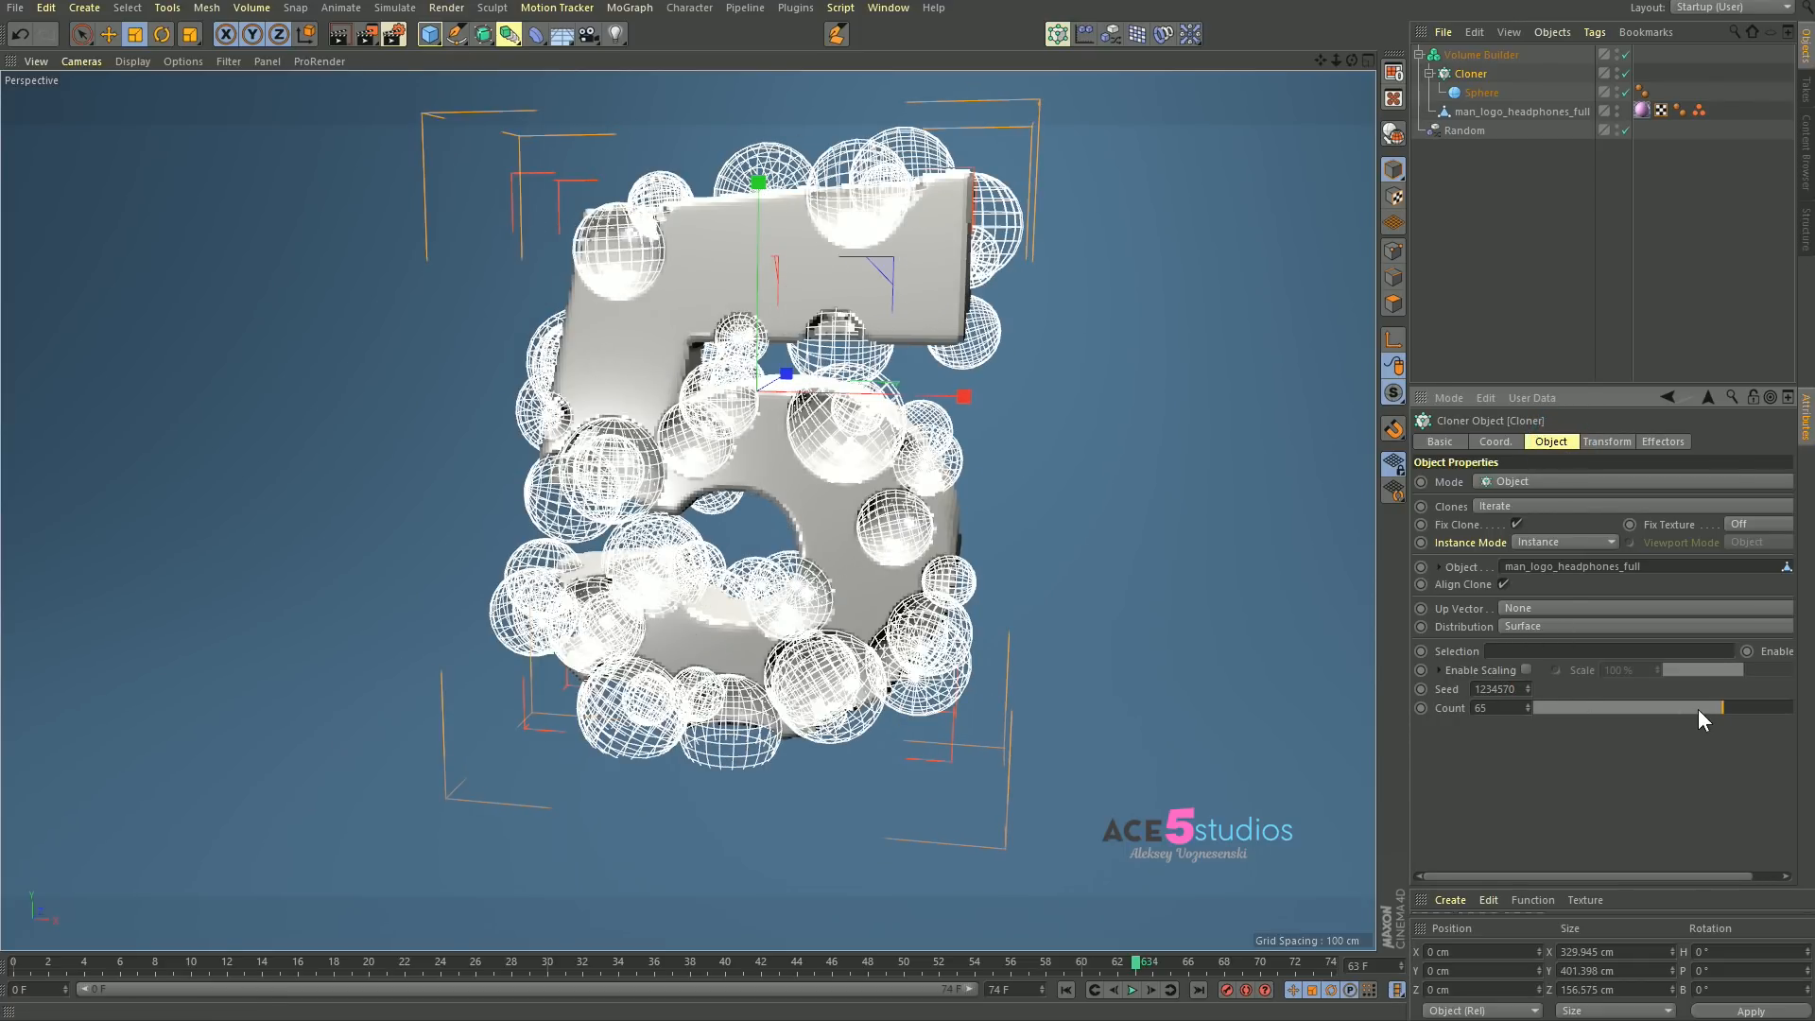
{"action": "left_click_drag", "start_coordinate": [1717, 708], "coordinate": [1765, 709]}
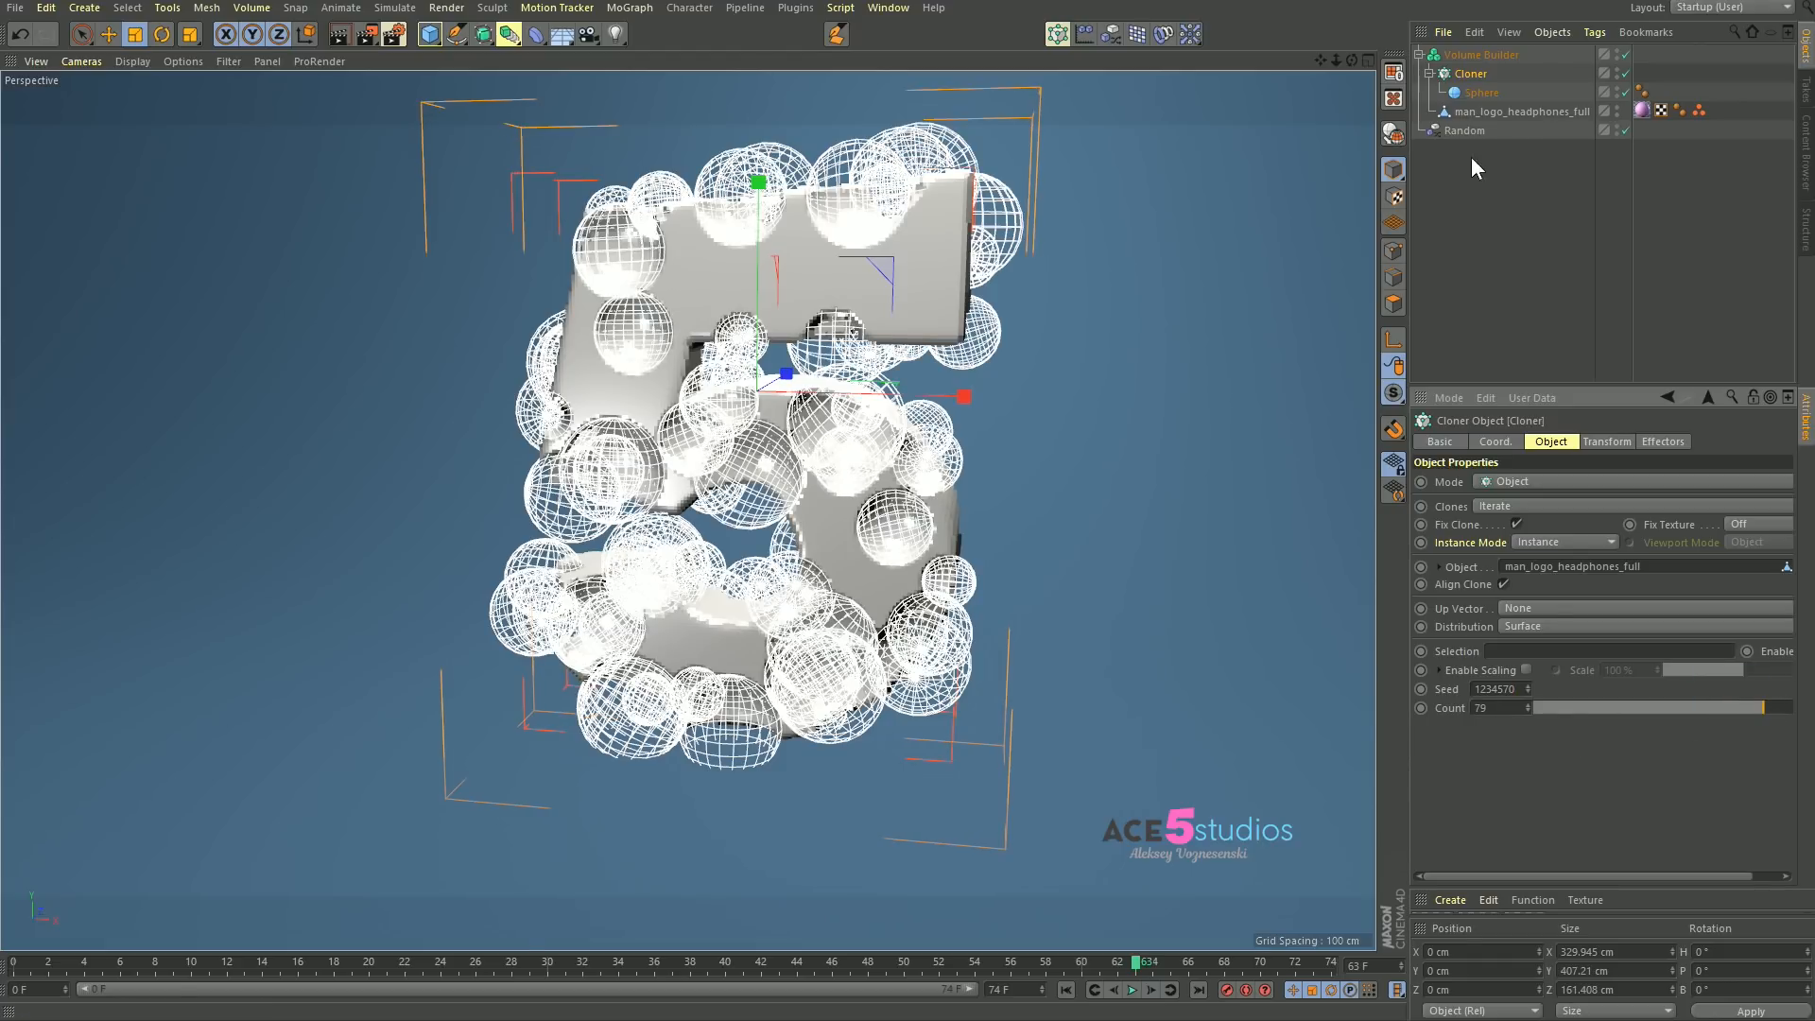
{"action": "left_click", "coordinate": [1471, 156]}
{"action": "mouse_move", "coordinate": [699, 303]}
{"action": "left_mouse_down", "text": "alt"}
{"action": "mouse_move", "coordinate": [811, 274]}
{"action": "mouse_move", "coordinate": [703, 282]}
{"action": "left_mouse_up", "text": "alt"}
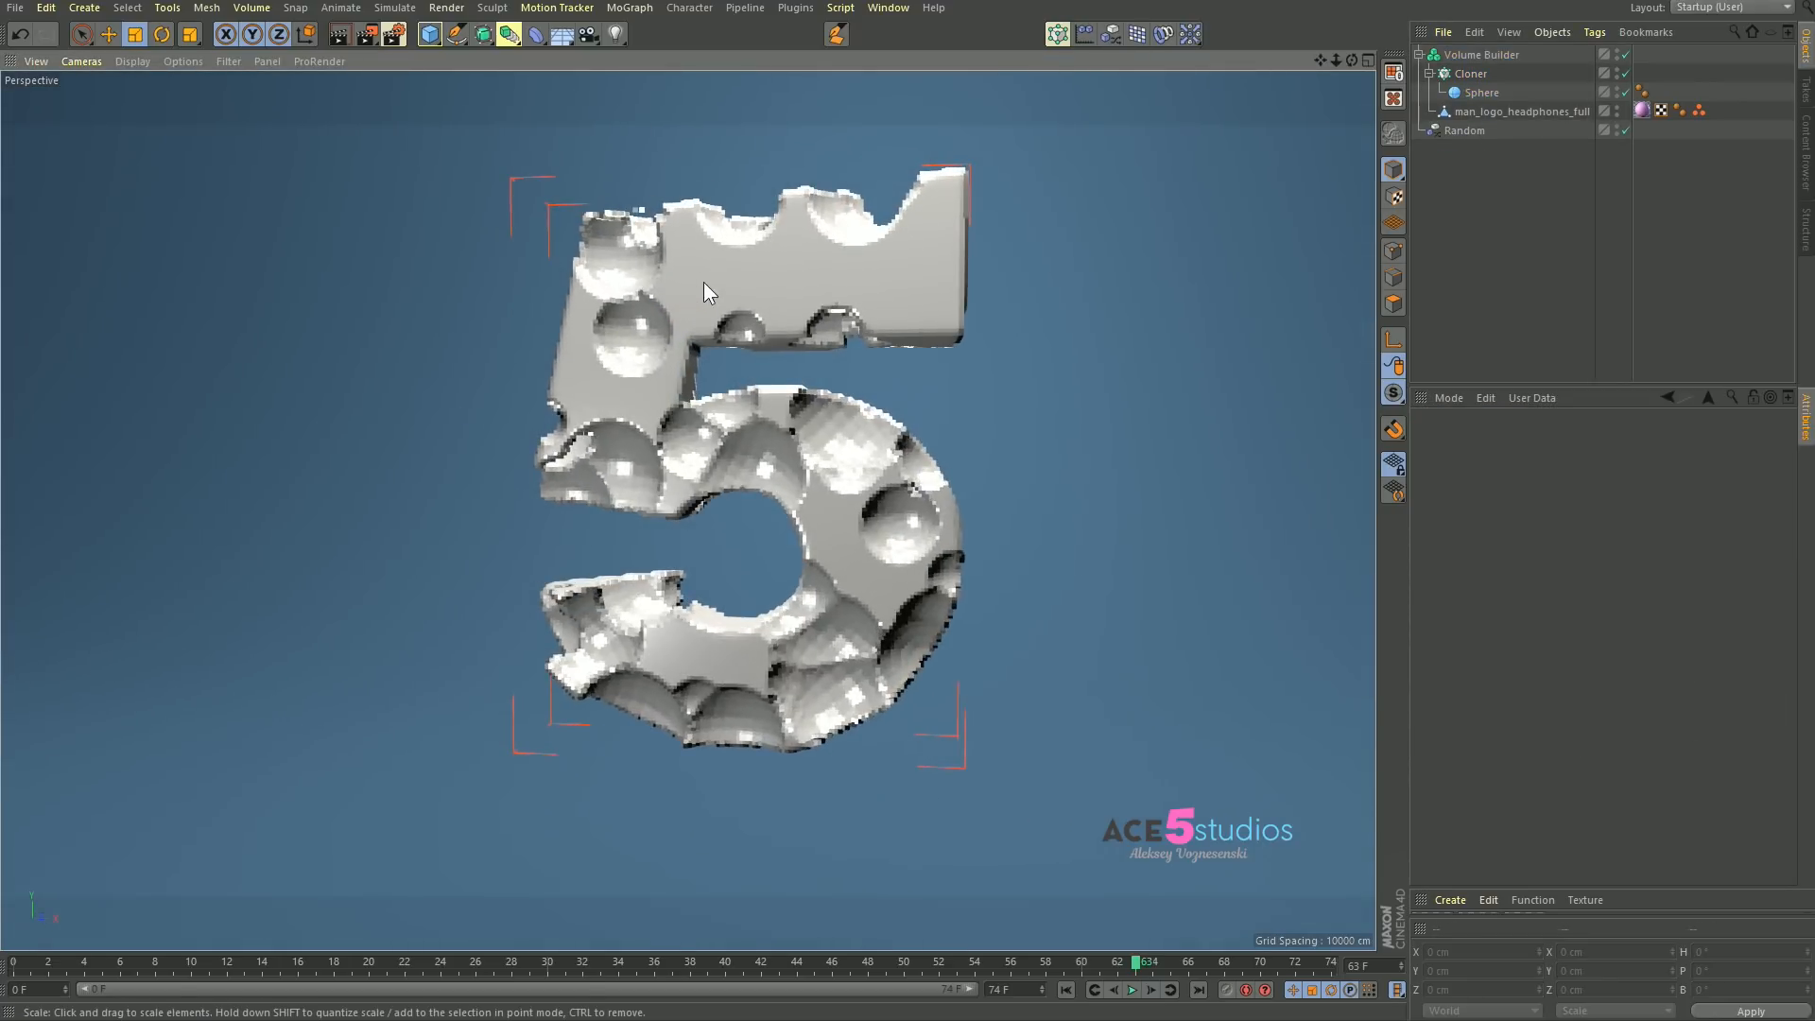
{"action": "left_click", "coordinate": [1468, 53]}
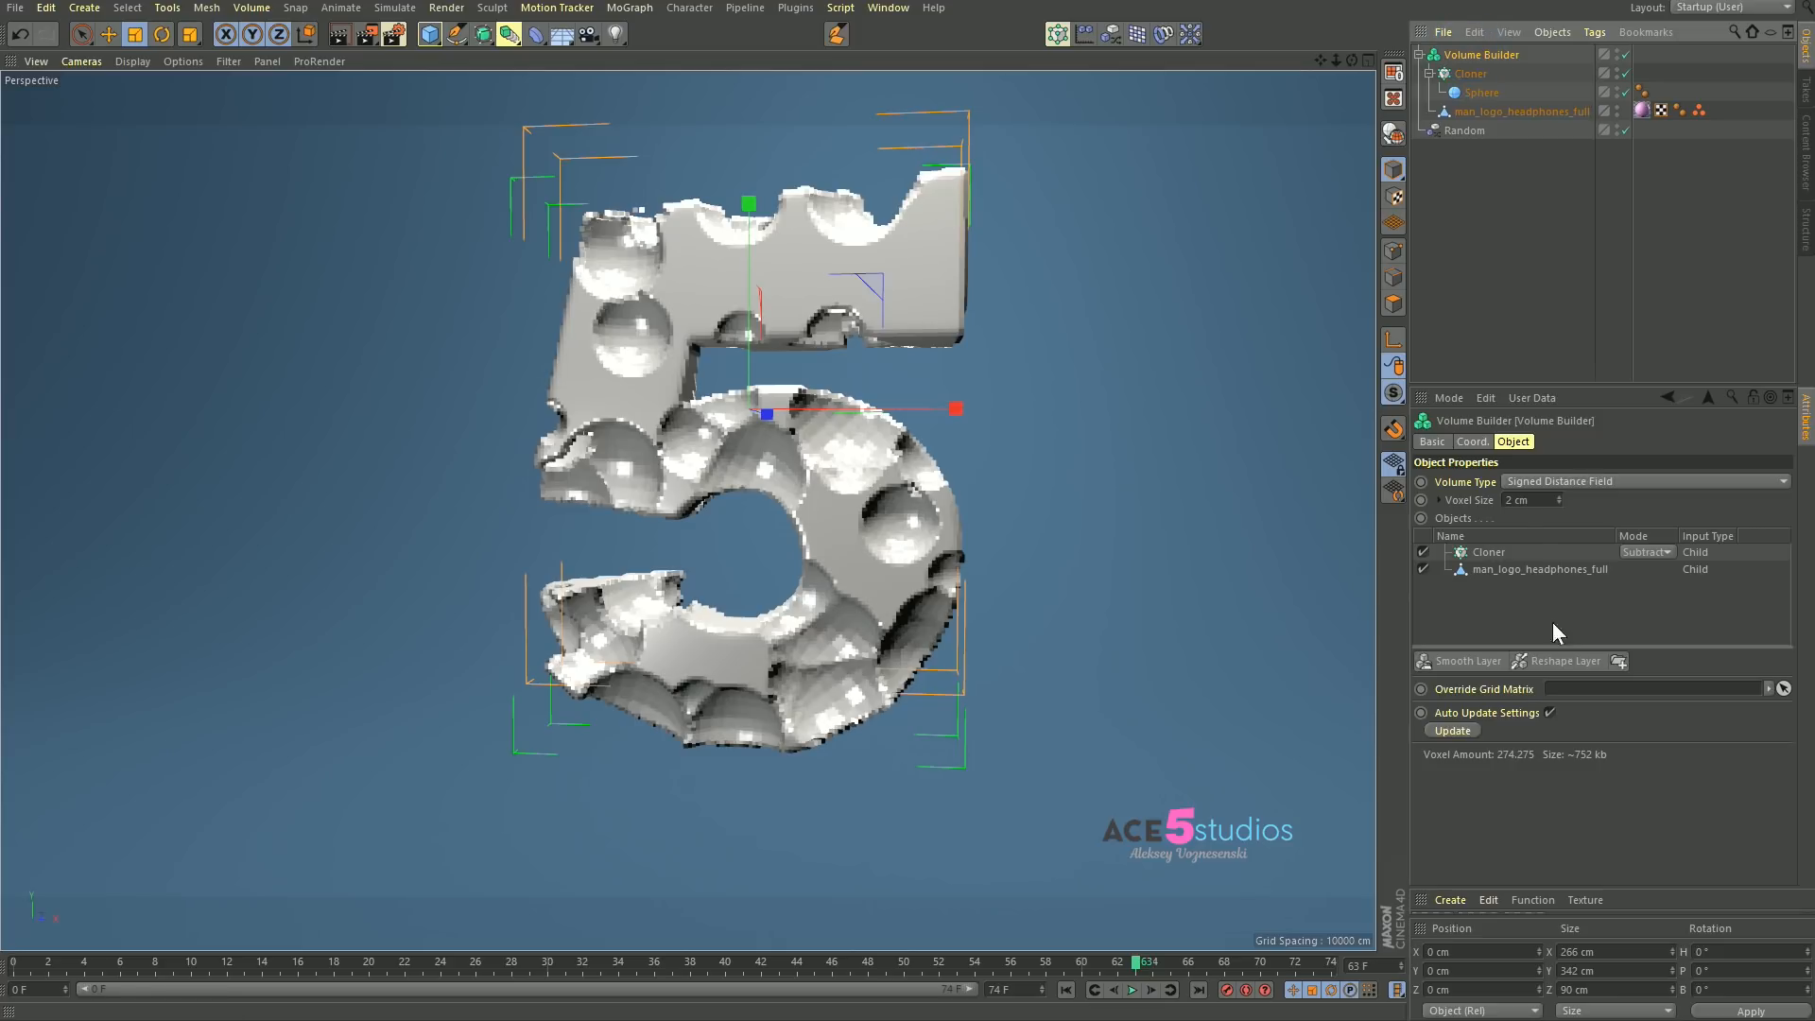
Step: Reduce the Volume Builder's voxel size to 1 cm and add a Smooth Layer to its object list
{"action": "left_click", "coordinate": [1512, 225]}
{"action": "left_click", "coordinate": [1469, 55]}
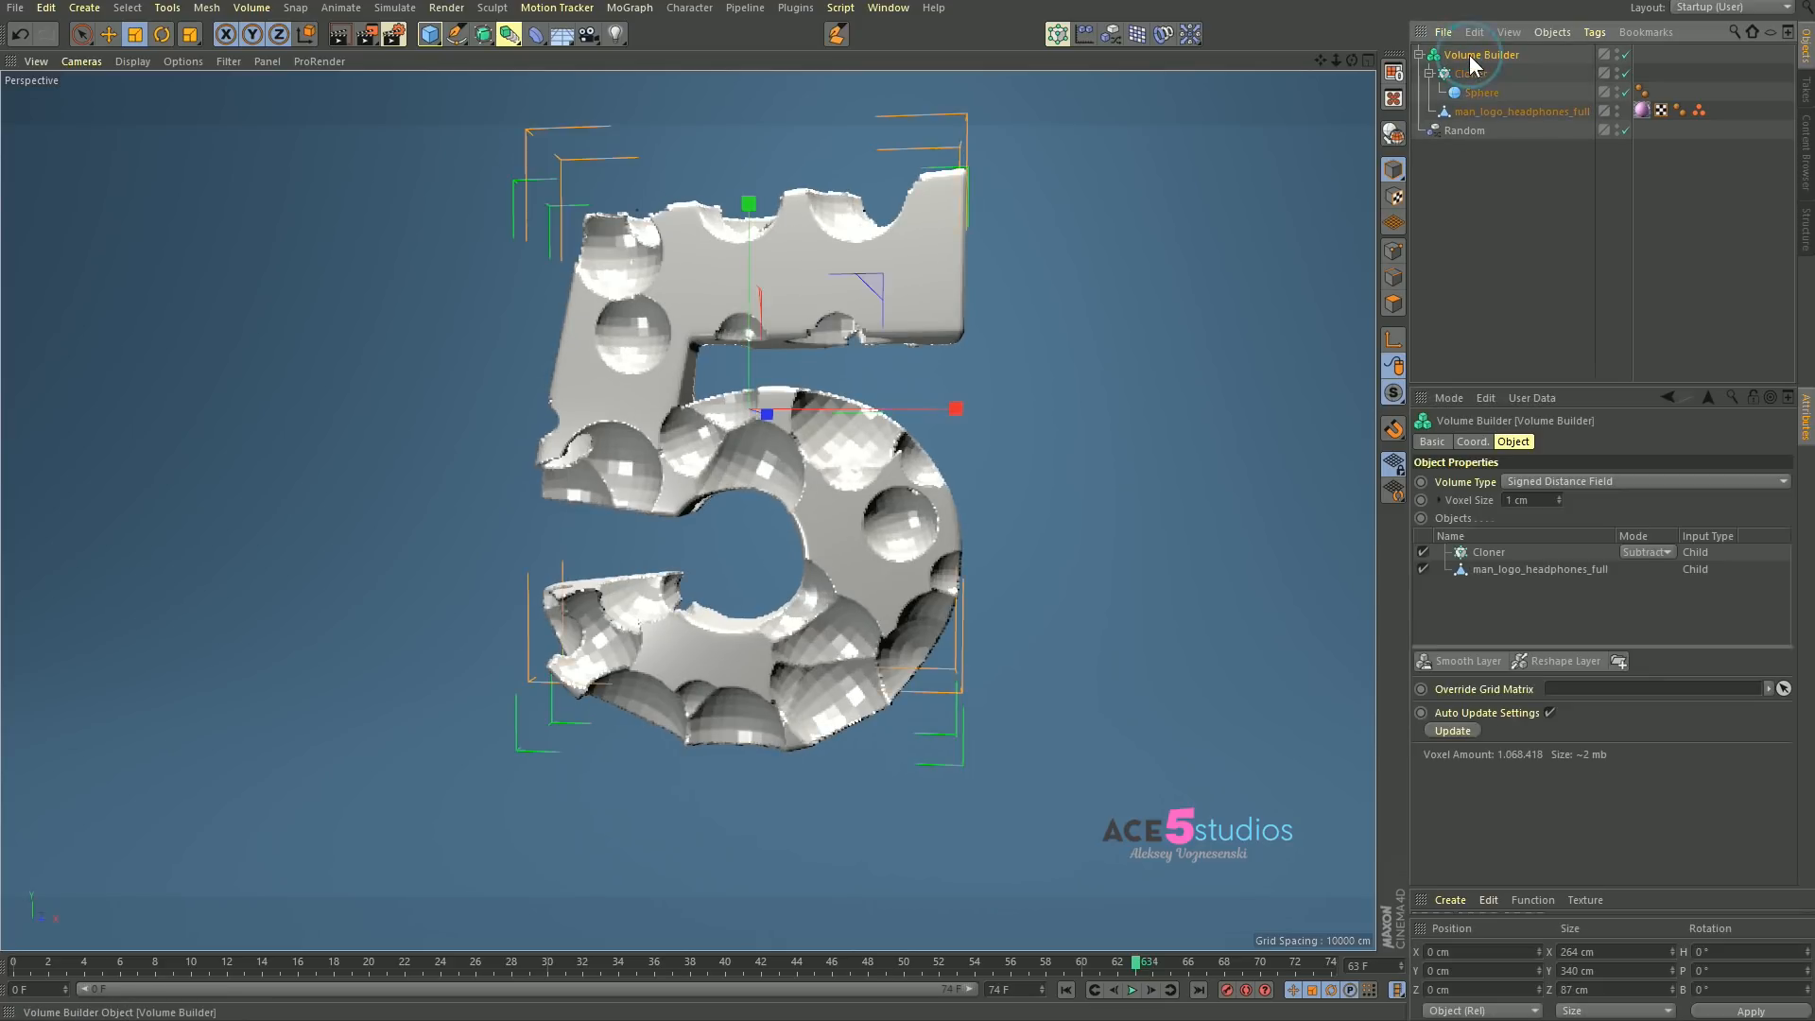
{"action": "left_click", "coordinate": [1469, 660]}
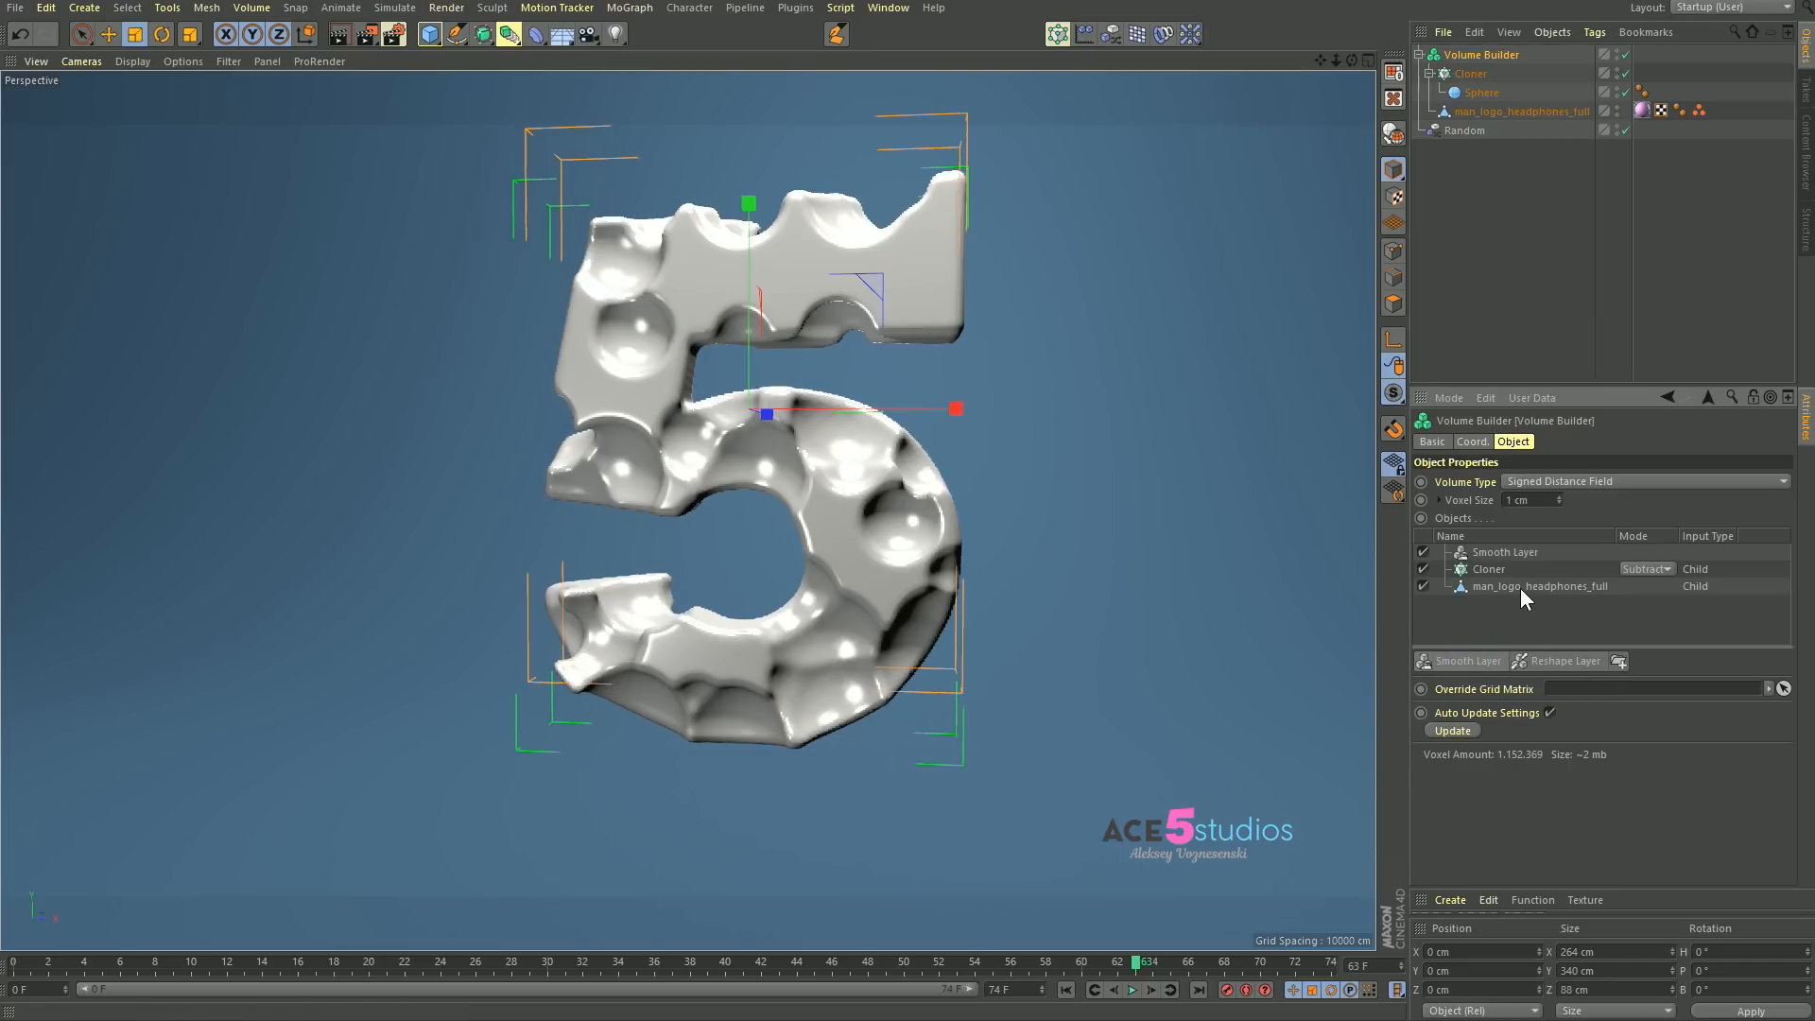
Step: Set the Smooth Layer's voxel distance to 1 and its iterations to 3
{"action": "left_click", "coordinate": [1520, 554]}
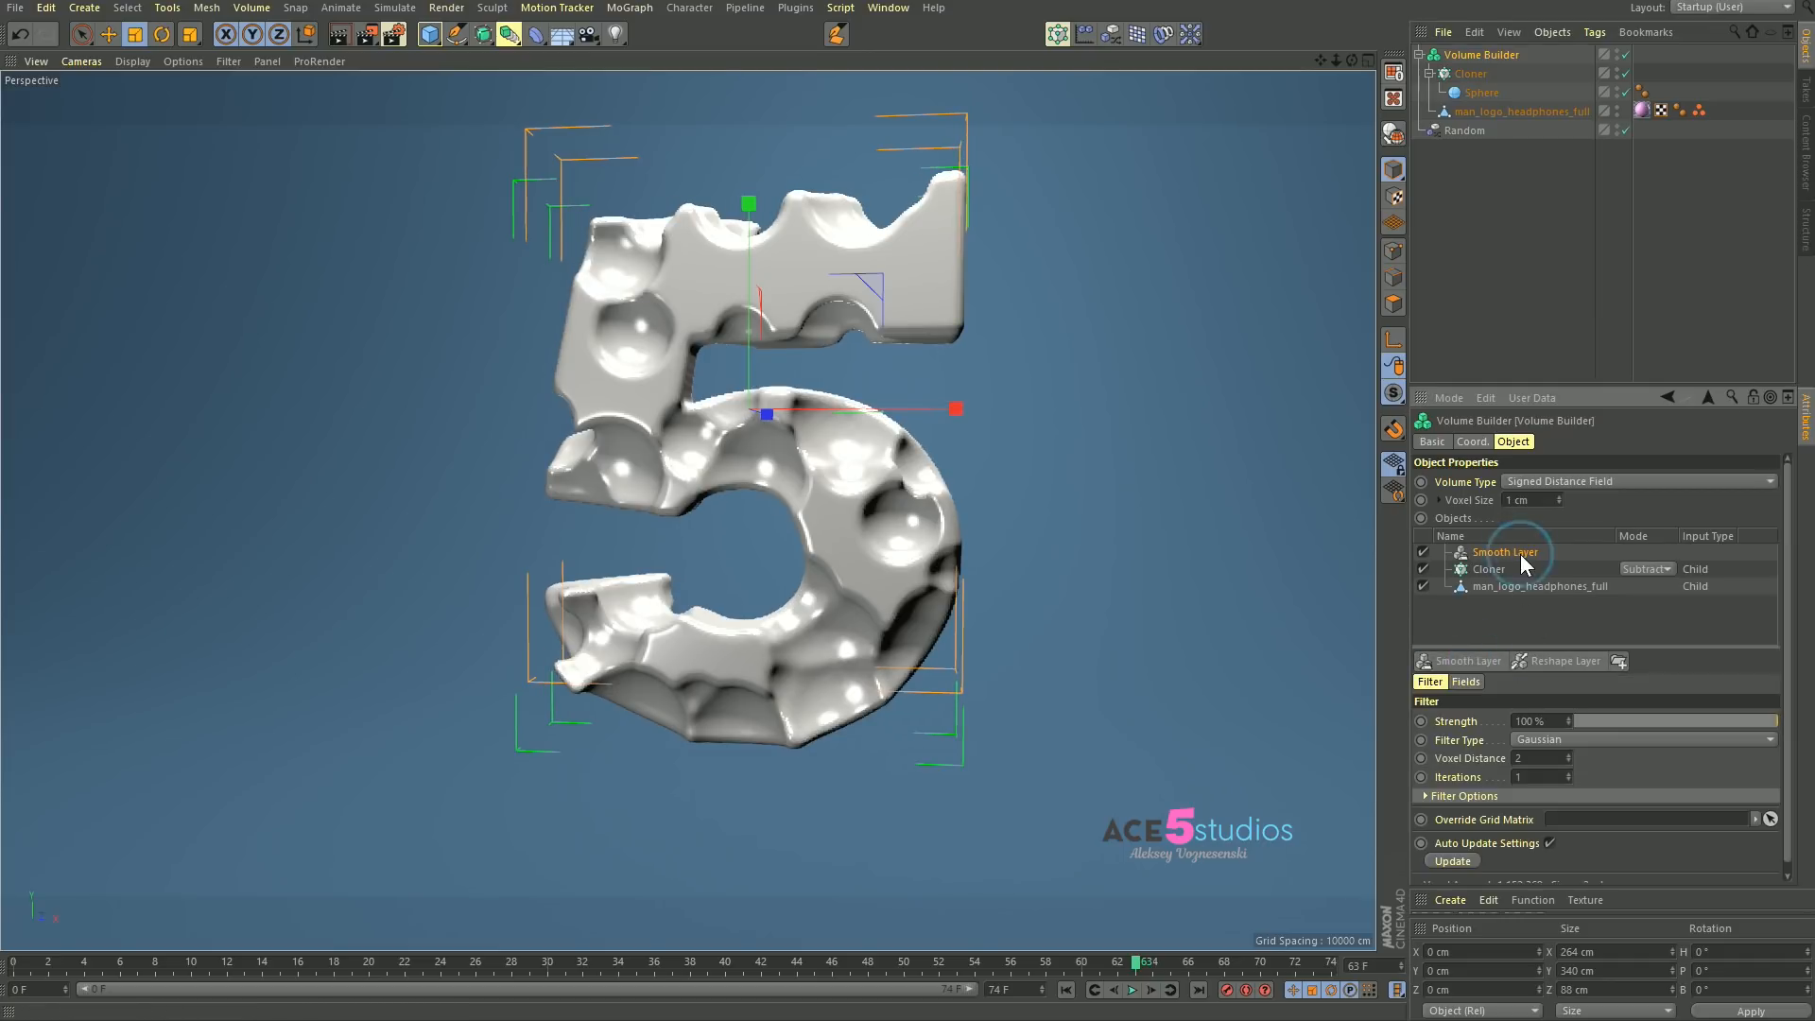
{"action": "double_click", "coordinate": [1541, 758]}
{"action": "type", "text": "1"}
{"action": "key", "text": "Return"}
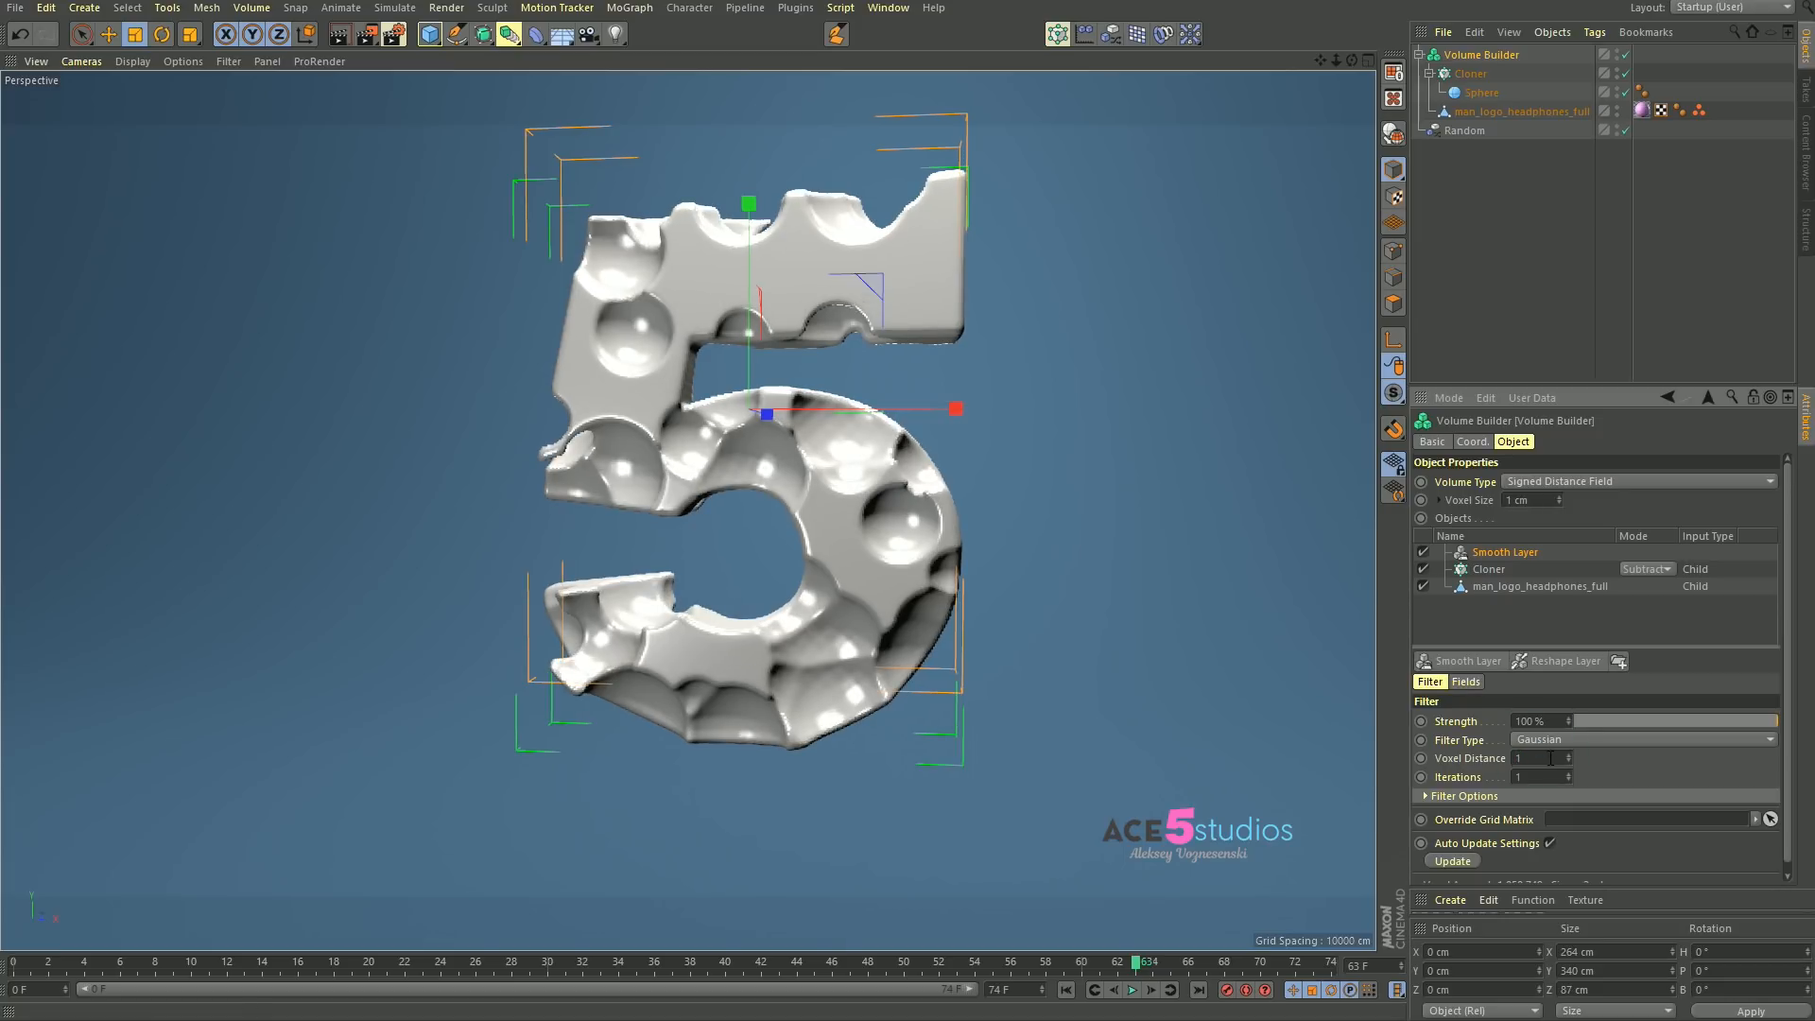
{"action": "double_click", "coordinate": [1547, 776]}
{"action": "type", "text": "5"}
{"action": "key", "text": "Return"}
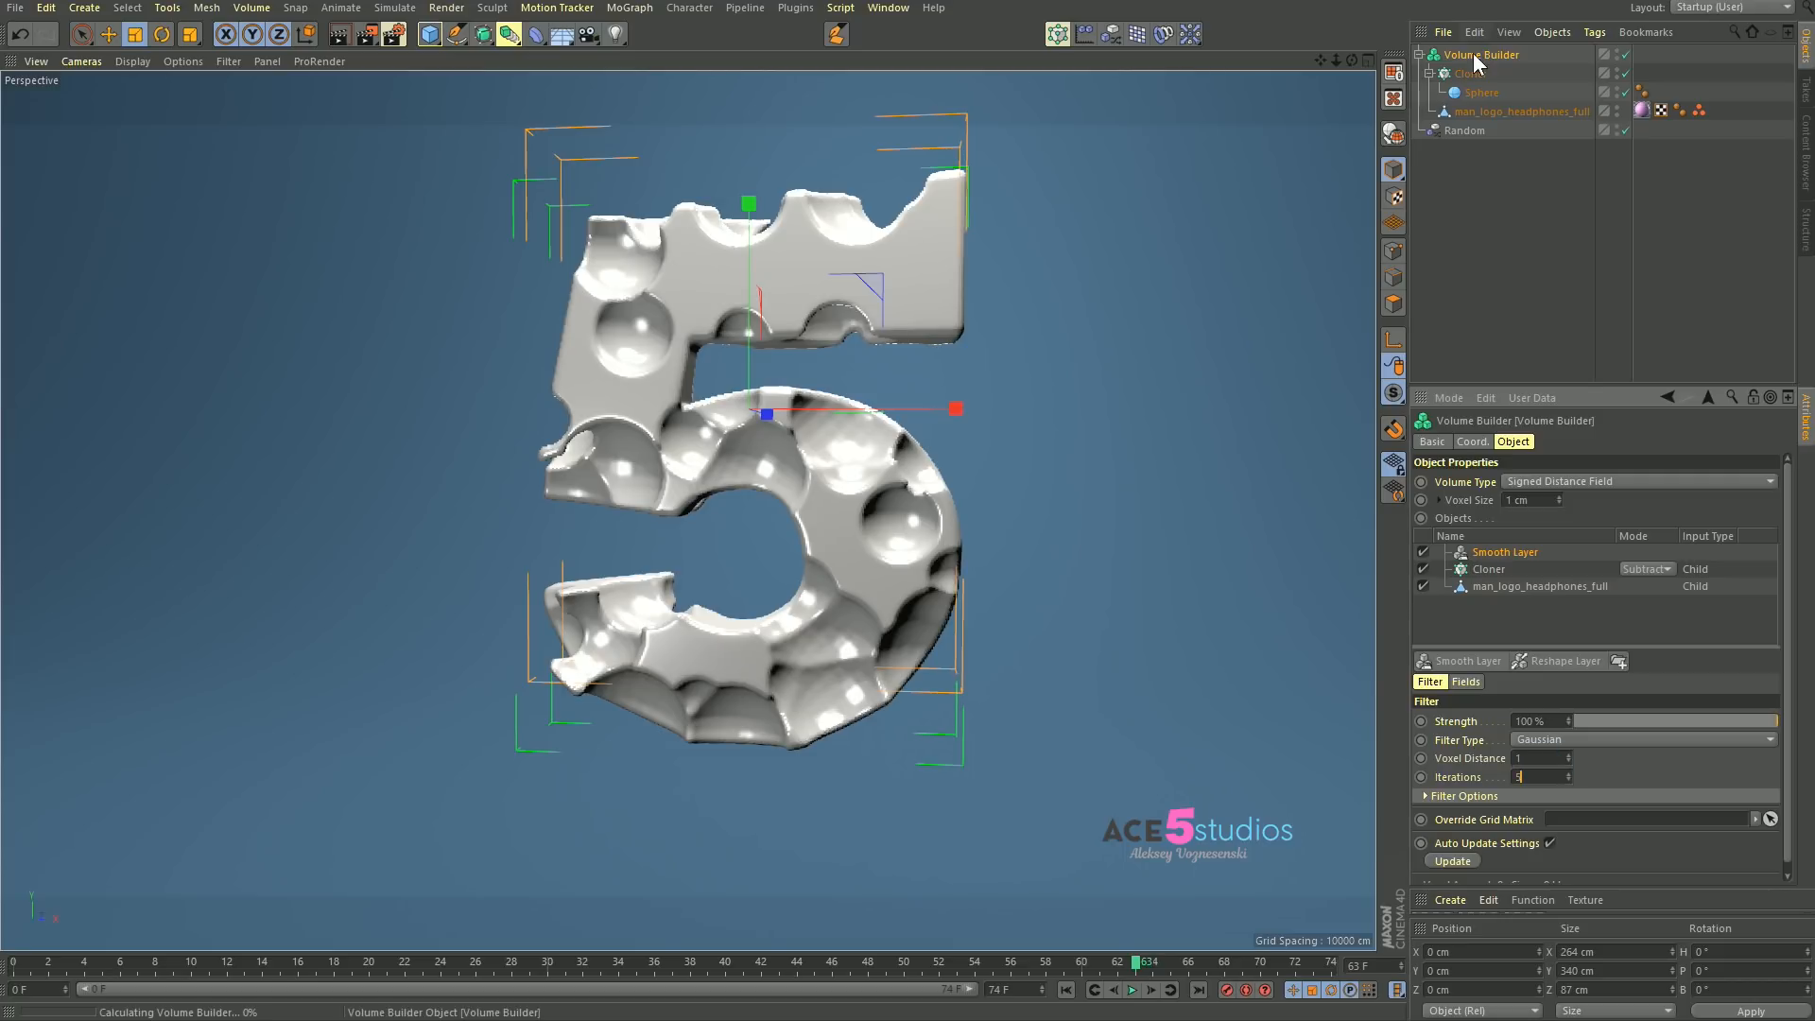
{"action": "left_click", "coordinate": [1537, 779]}
{"action": "type", "text": "3"}
{"action": "key", "text": "Return"}
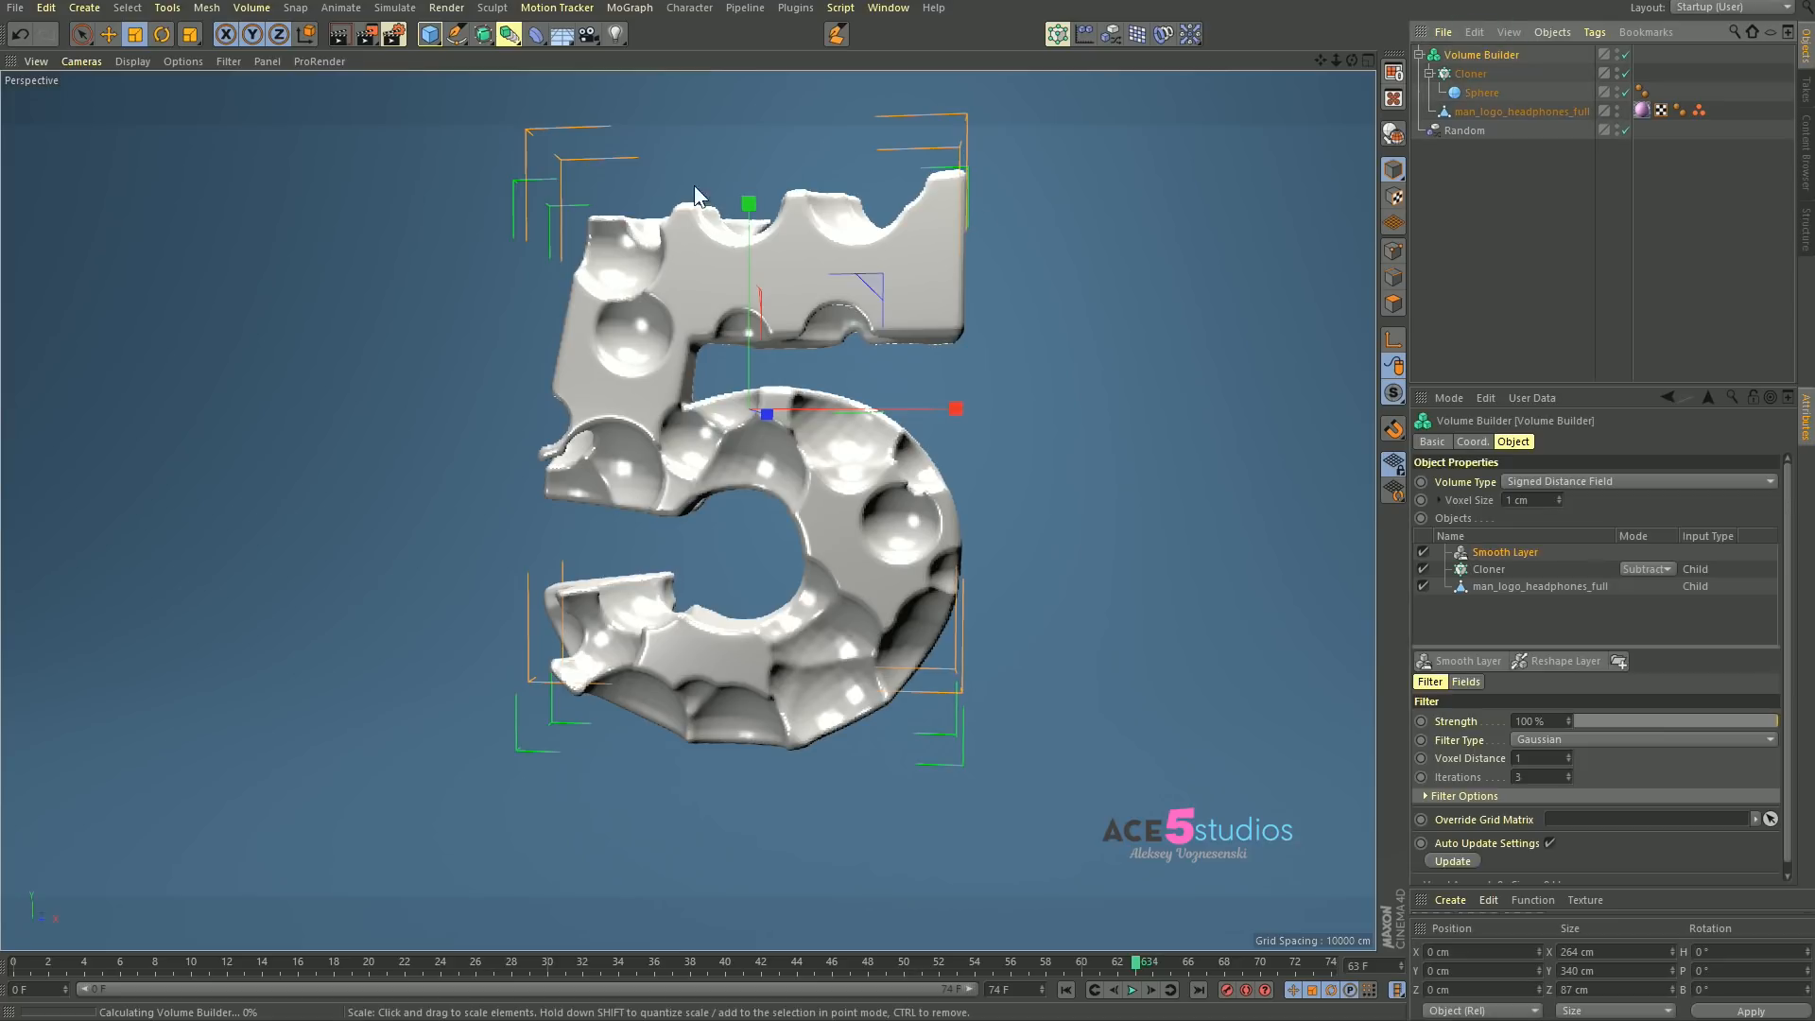
Step: Add a Volume Mesher as parent of the Volume Builder and copy the number's pink headphones_main_partSG texture tag onto it
{"action": "left_click", "coordinate": [253, 9]}
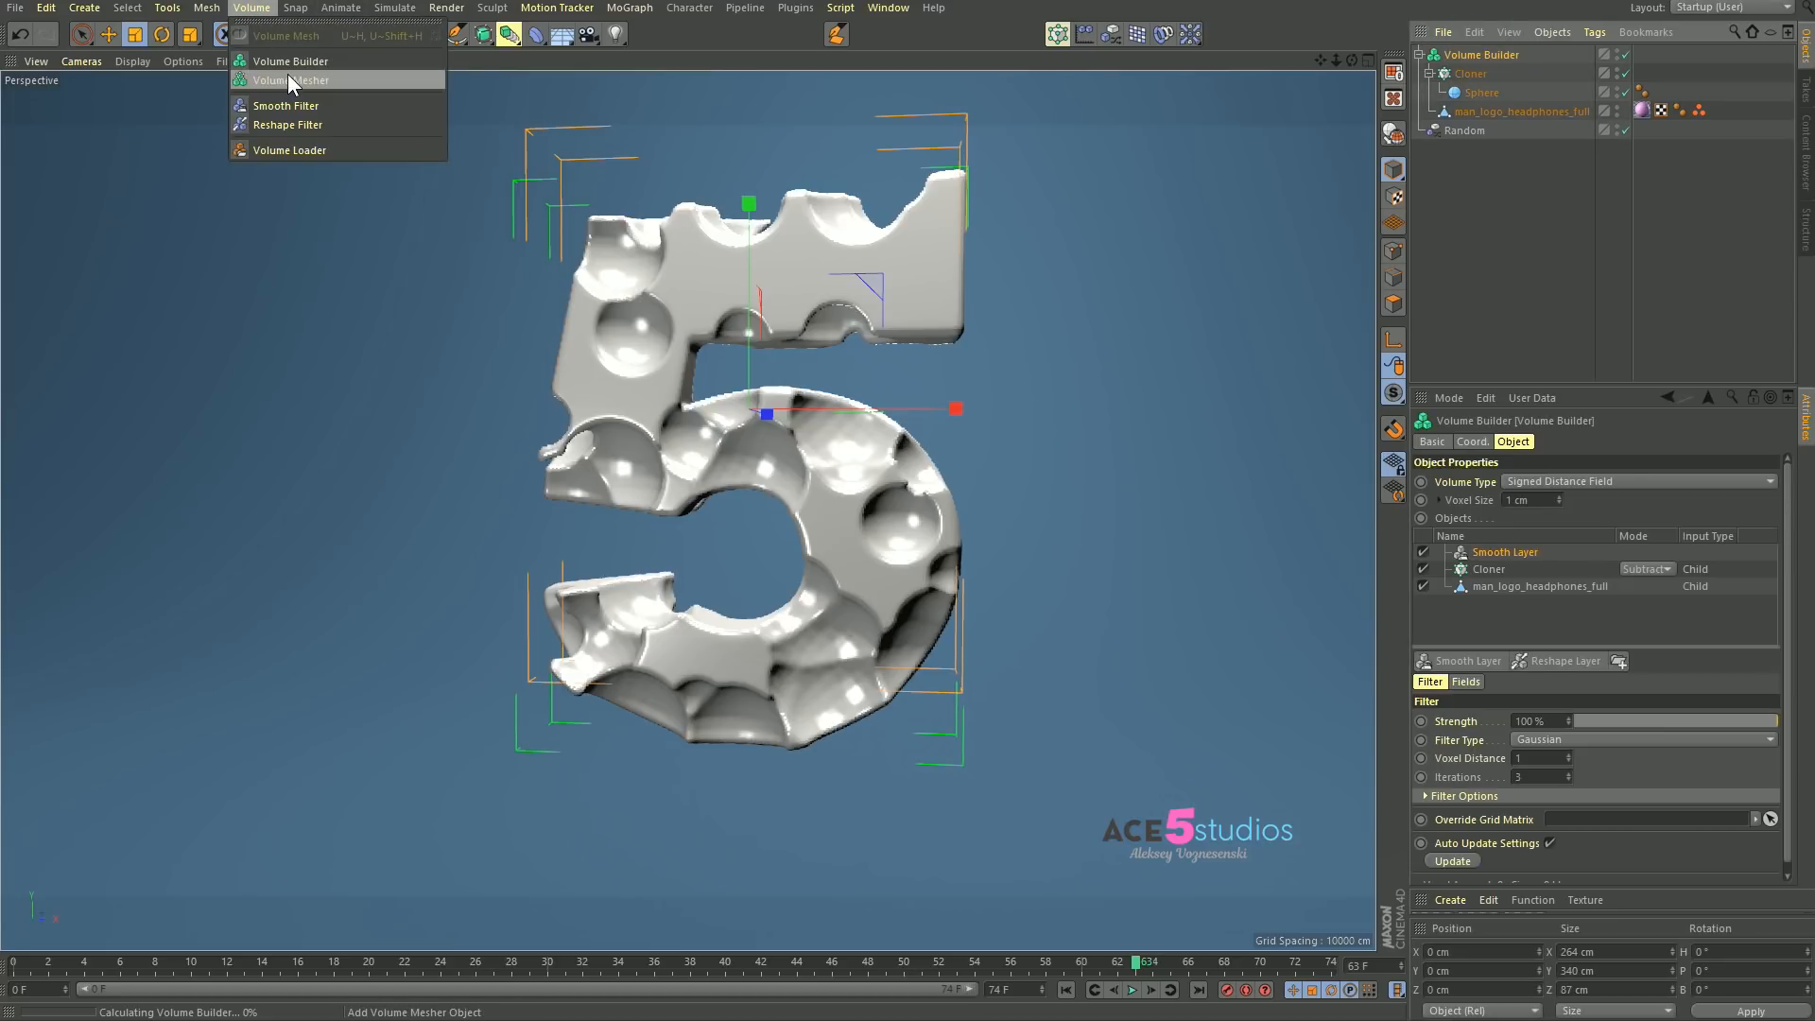
{"action": "left_click", "coordinate": [288, 81], "text": "alt"}
{"action": "left_click_drag", "start_coordinate": [1675, 129], "coordinate": [1678, 52], "text": "ctrl"}
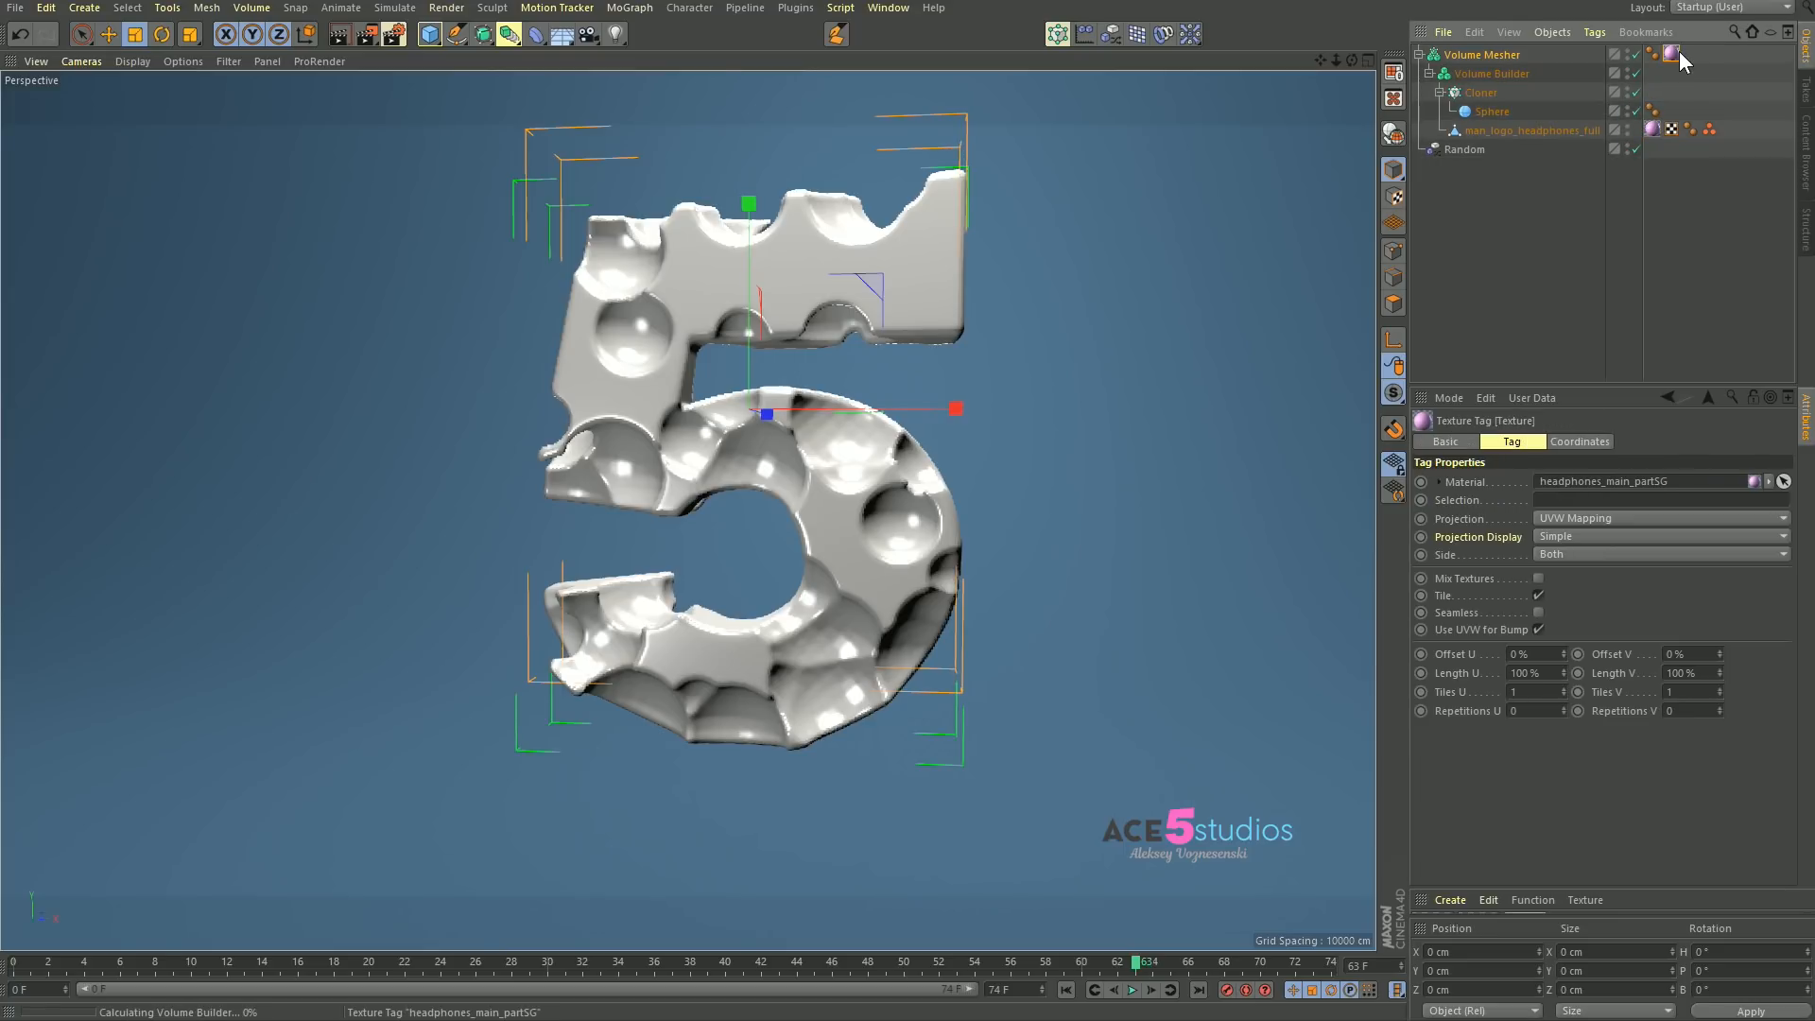
{"action": "left_click", "coordinate": [1481, 55]}
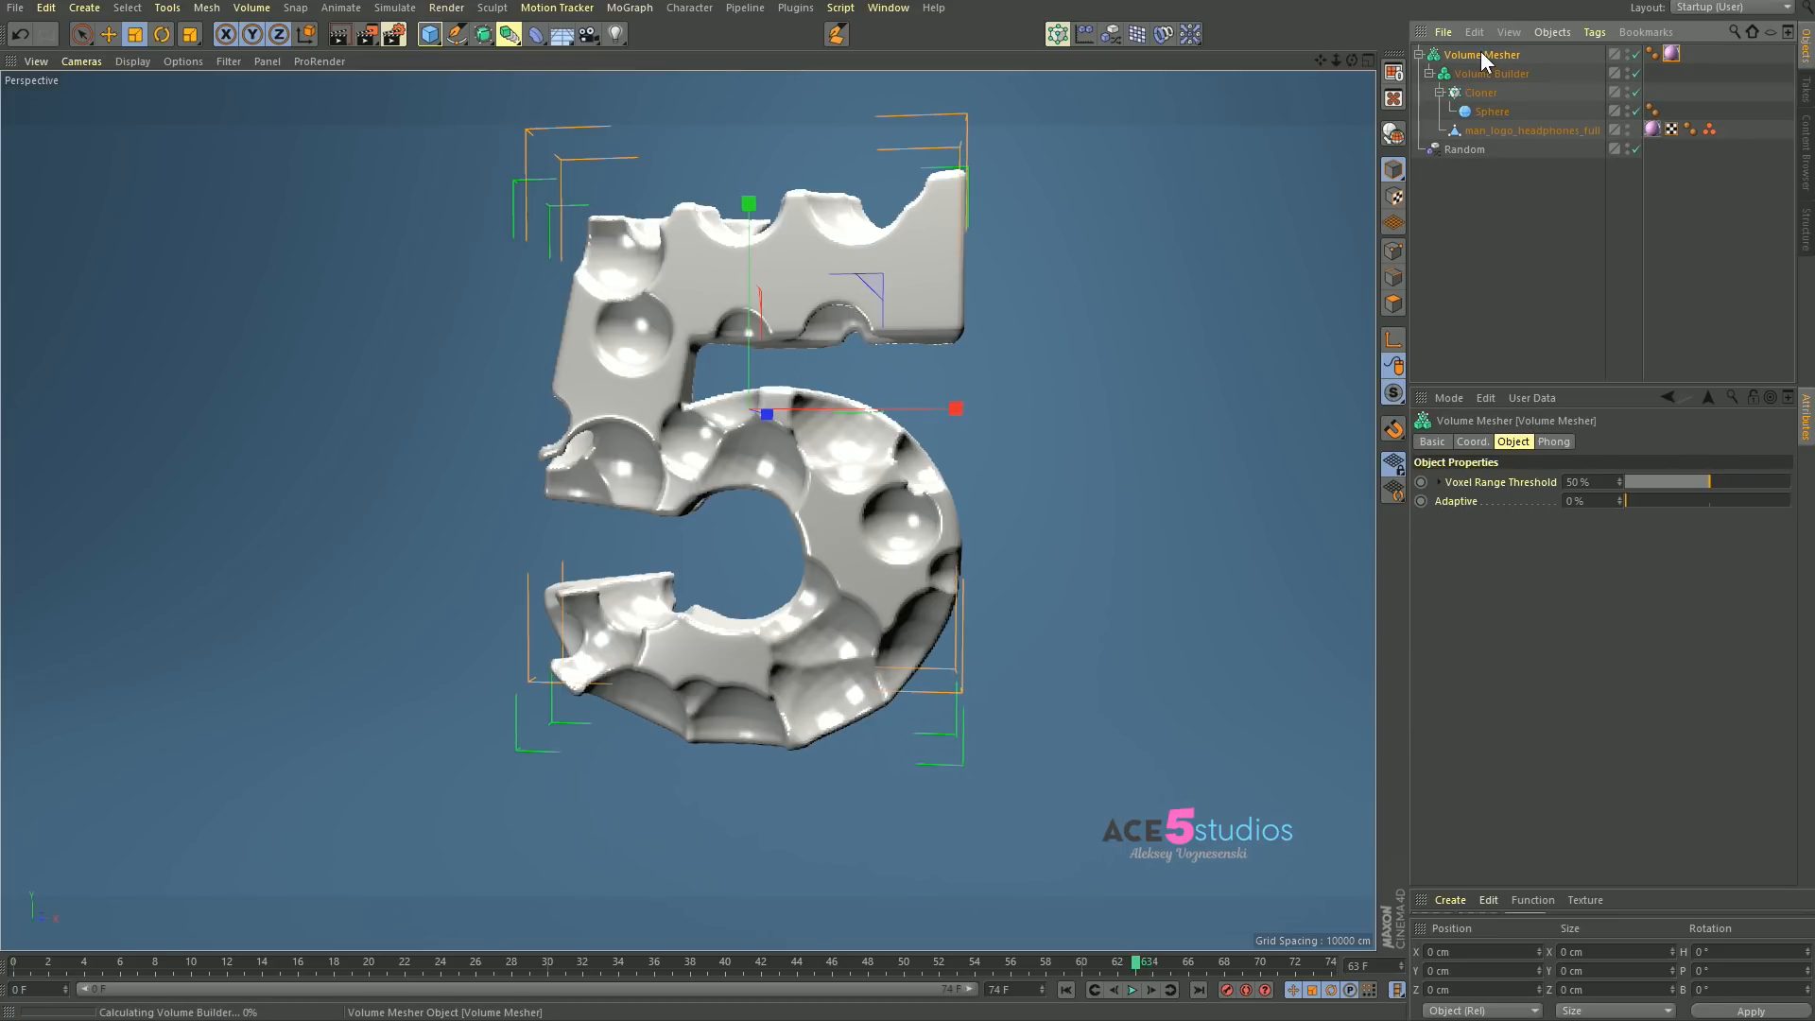
{"action": "left_click", "coordinate": [1538, 195]}
{"action": "mouse_move", "coordinate": [795, 459]}
{"action": "left_mouse_down", "text": "alt"}
{"action": "mouse_move", "coordinate": [1043, 453]}
{"action": "mouse_move", "coordinate": [684, 450]}
{"action": "mouse_move", "coordinate": [979, 452]}
{"action": "mouse_move", "coordinate": [792, 643]}
{"action": "mouse_move", "coordinate": [775, 450]}
{"action": "left_mouse_up", "text": "alt"}
{"action": "mouse_move", "coordinate": [841, 608]}
{"action": "left_mouse_down", "text": "alt"}
{"action": "mouse_move", "coordinate": [533, 580]}
{"action": "mouse_move", "coordinate": [862, 552]}
{"action": "mouse_move", "coordinate": [862, 583]}
{"action": "left_mouse_up", "text": "alt"}
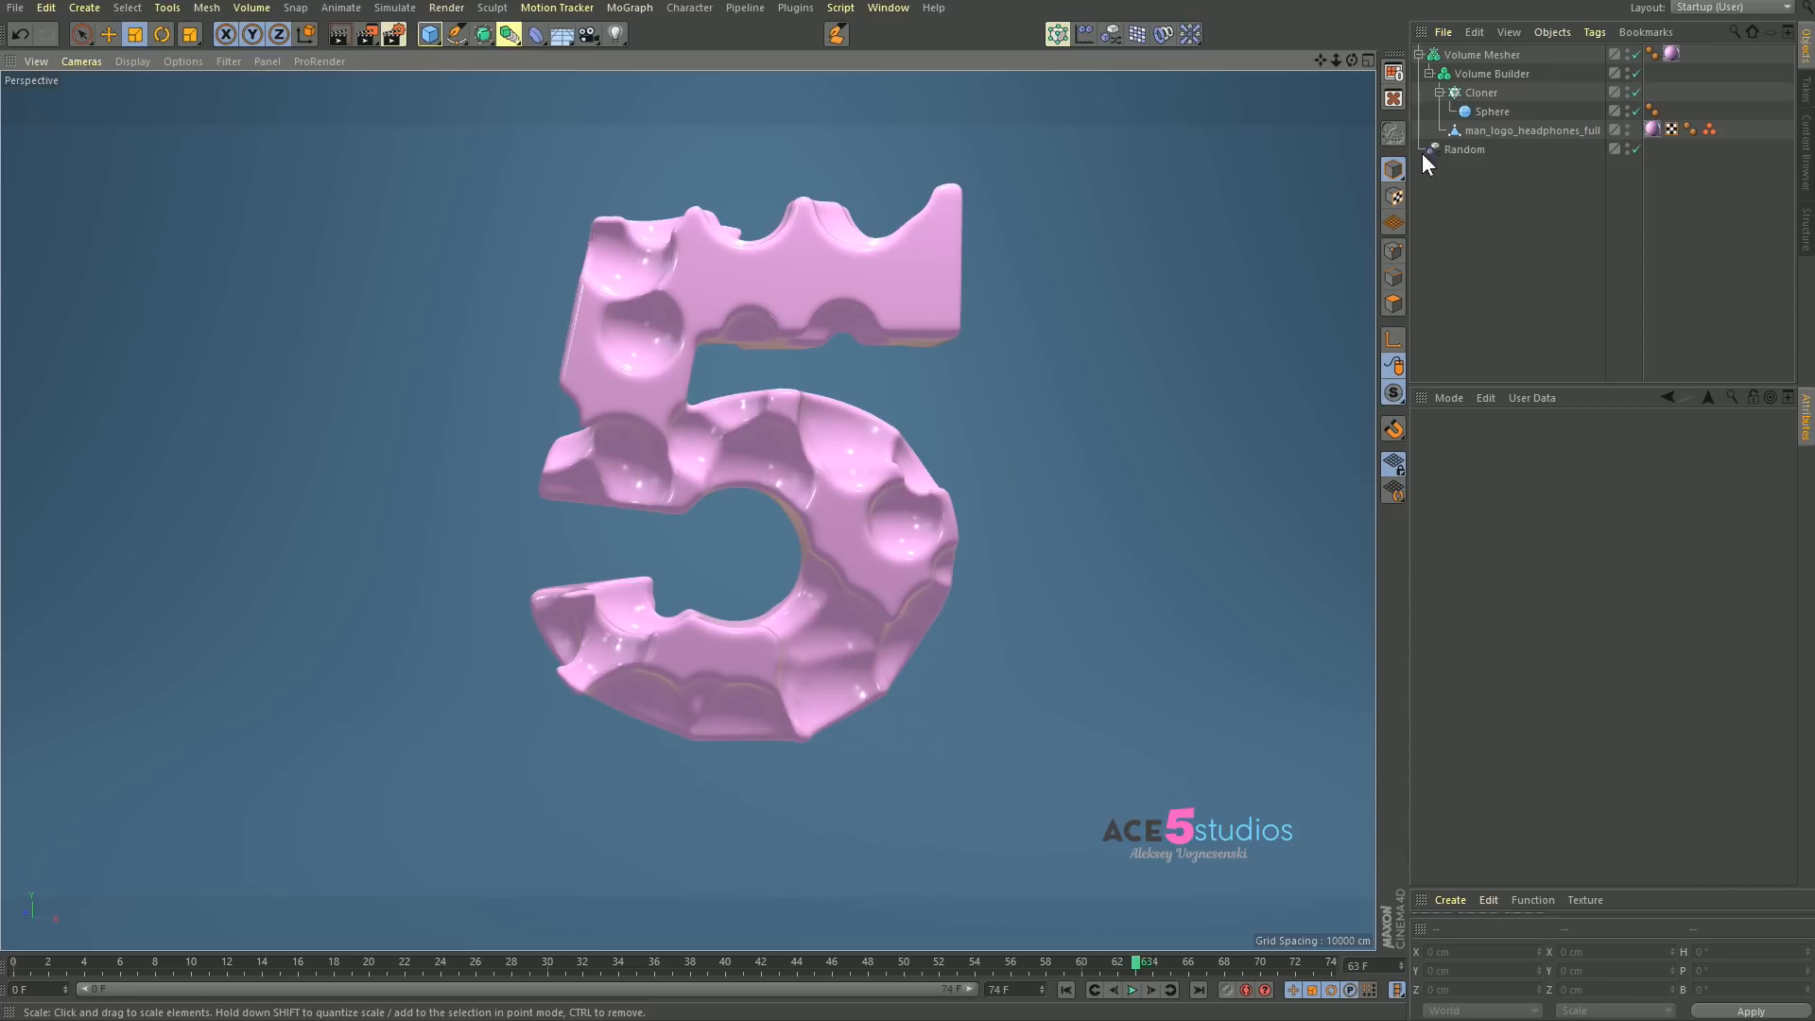
{"action": "left_click", "coordinate": [1495, 74]}
{"action": "left_click", "coordinate": [1487, 217]}
{"action": "left_click", "coordinate": [1460, 74]}
{"action": "left_click", "coordinate": [1493, 267]}
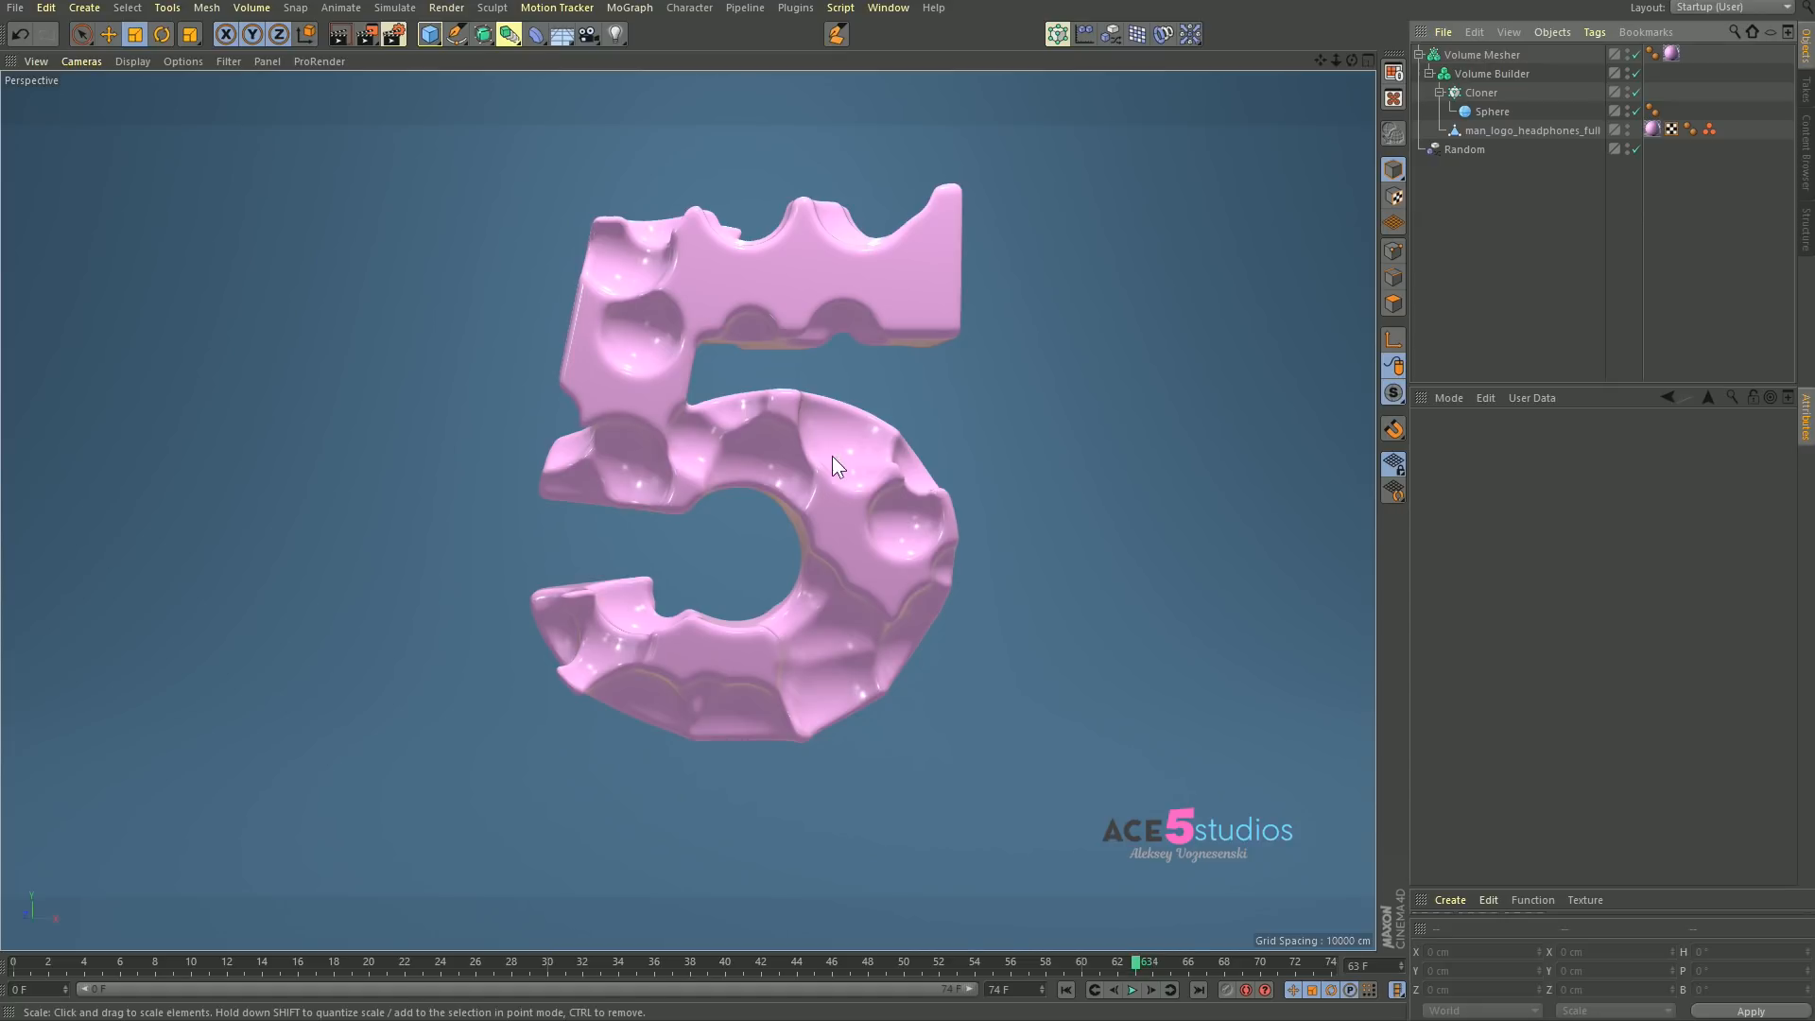
Step: Send the current perspective view of the pink 5 to the Picture Viewer, inspect the captured image and close the viewer
{"action": "middle_click_drag", "start_coordinate": [824, 461], "coordinate": [807, 477], "text": "alt"}
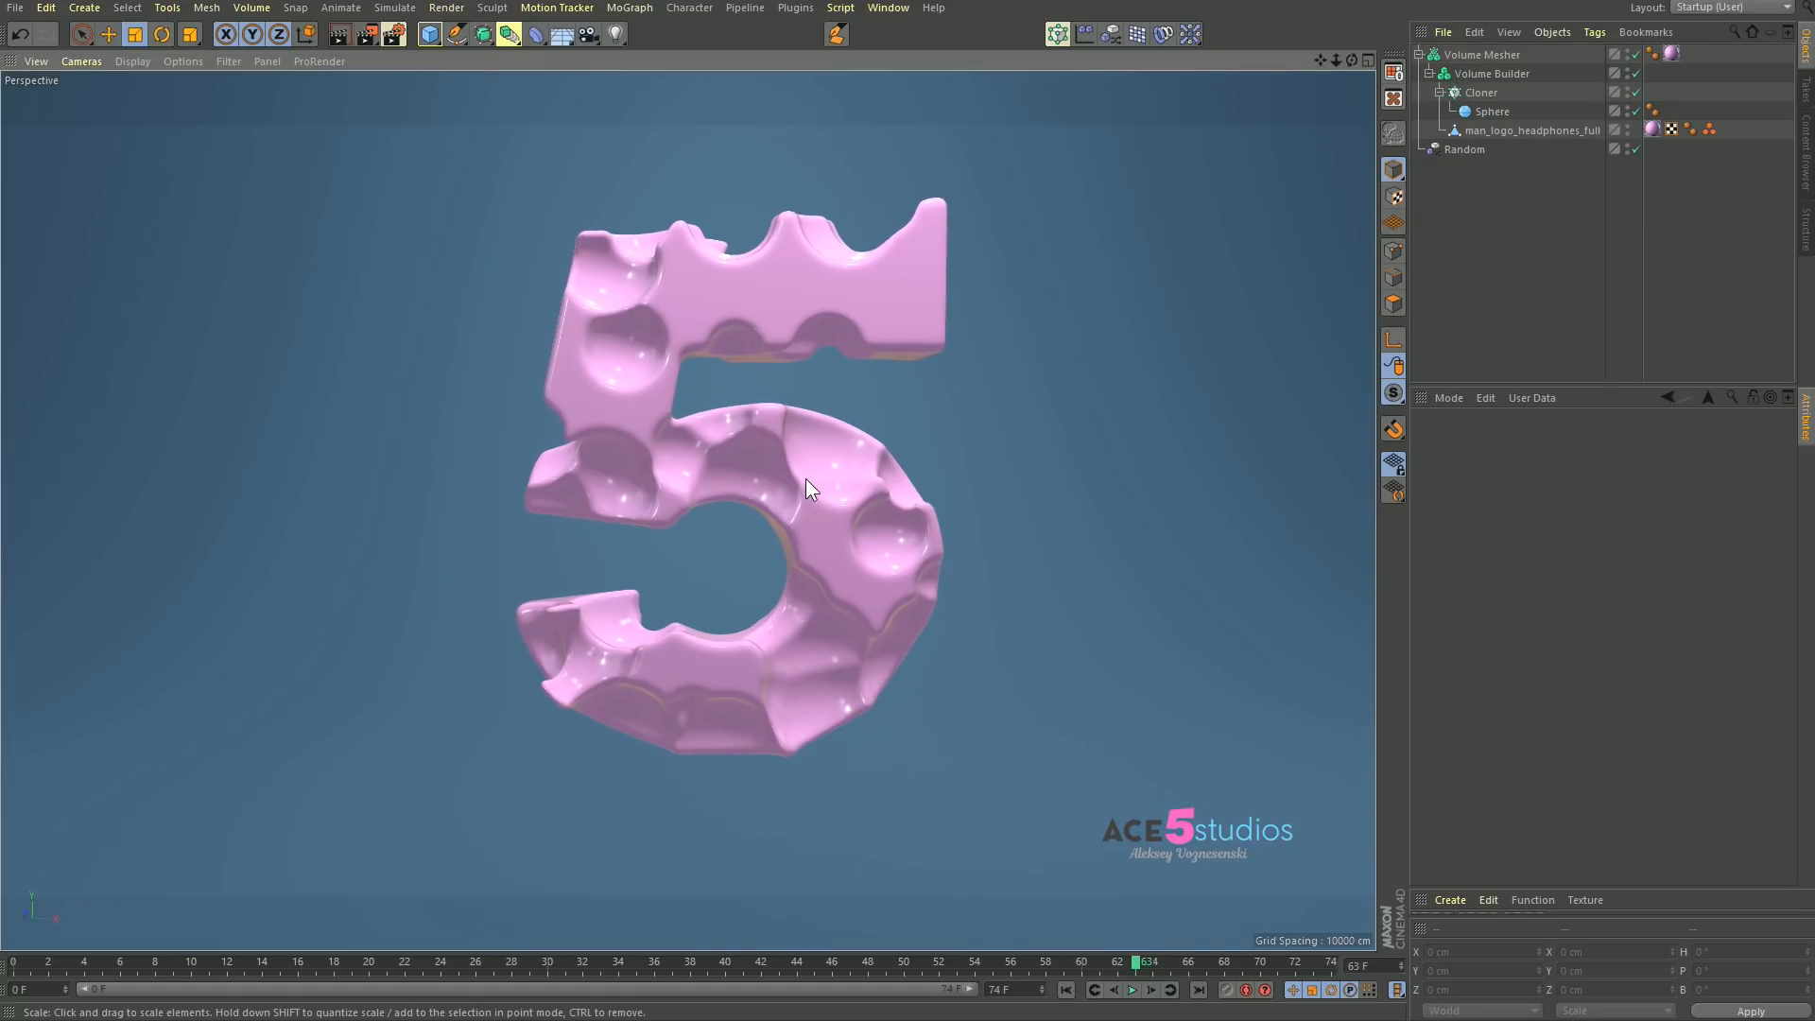
{"action": "left_click", "coordinate": [36, 60]}
{"action": "left_click", "coordinate": [132, 307]}
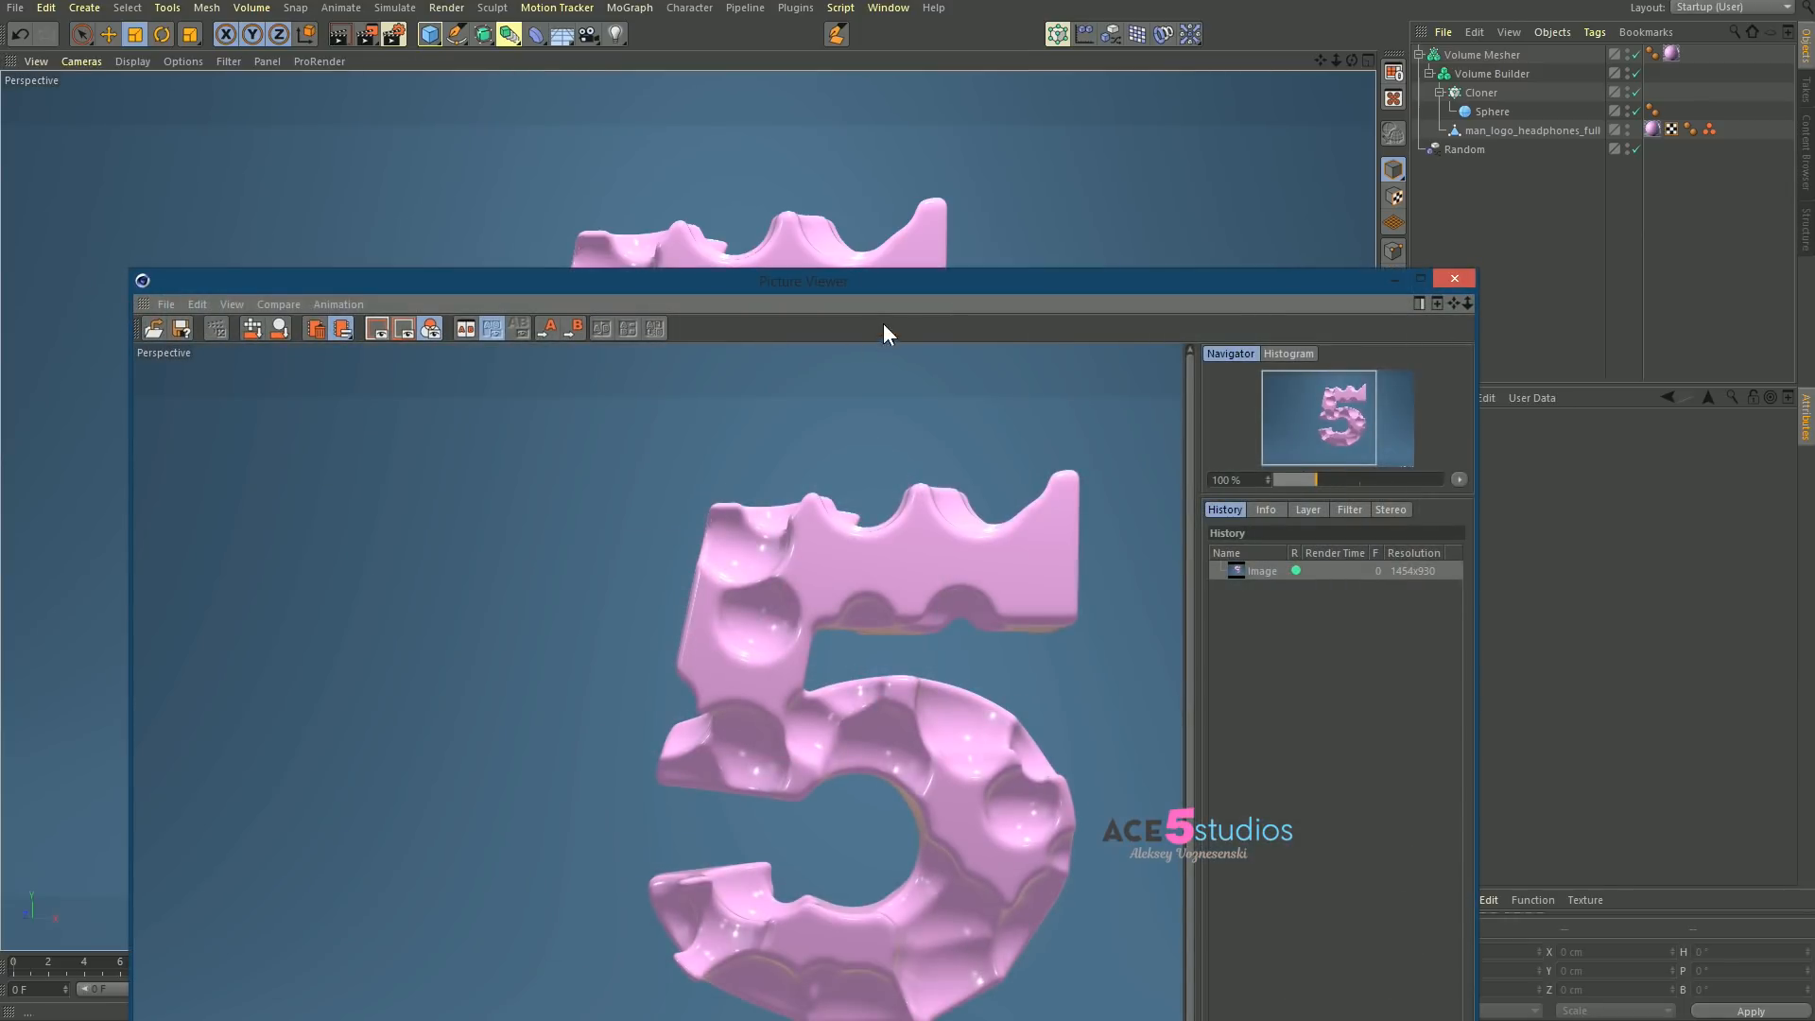
{"action": "left_click_drag", "start_coordinate": [934, 287], "coordinate": [941, 0]}
{"action": "left_click", "coordinate": [1286, 198]}
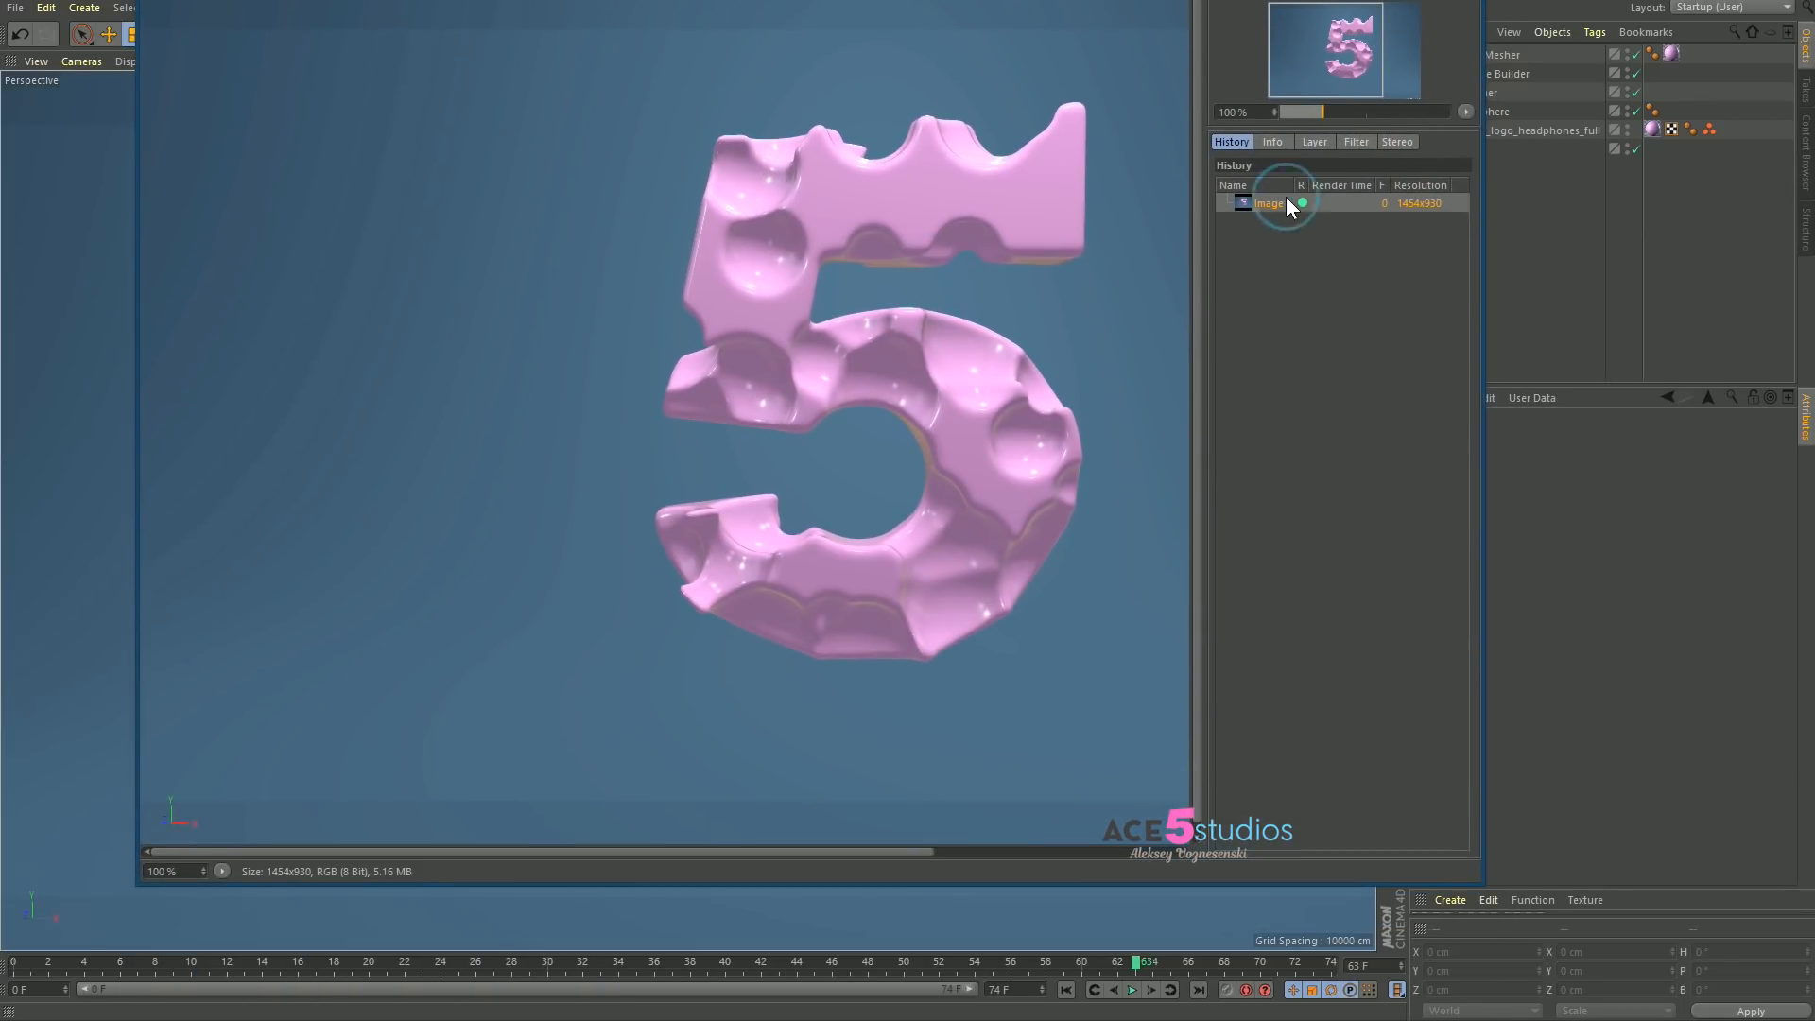
{"action": "left_click", "coordinate": [1467, 0]}
Step: Render the 5 in an interactive render region, send that view to the Picture Viewer, and turn the region off again
{"action": "key", "text": "alt+r"}
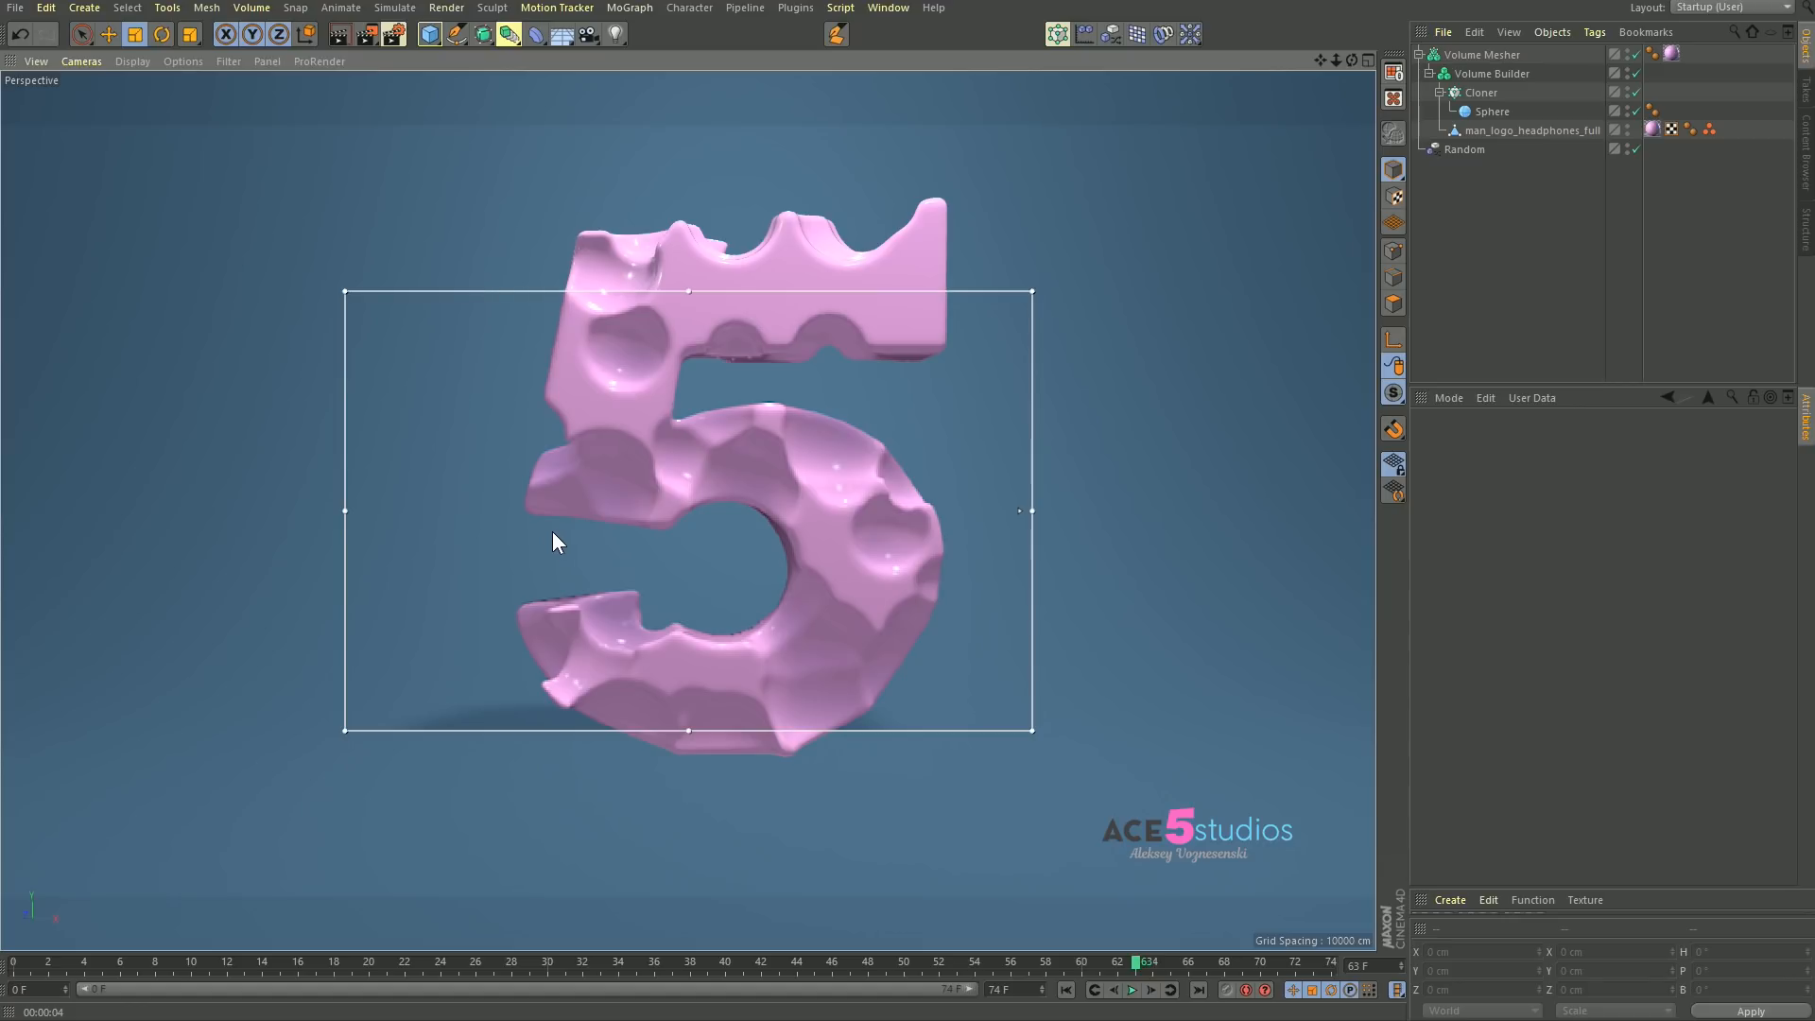
{"action": "left_click", "coordinate": [51, 59]}
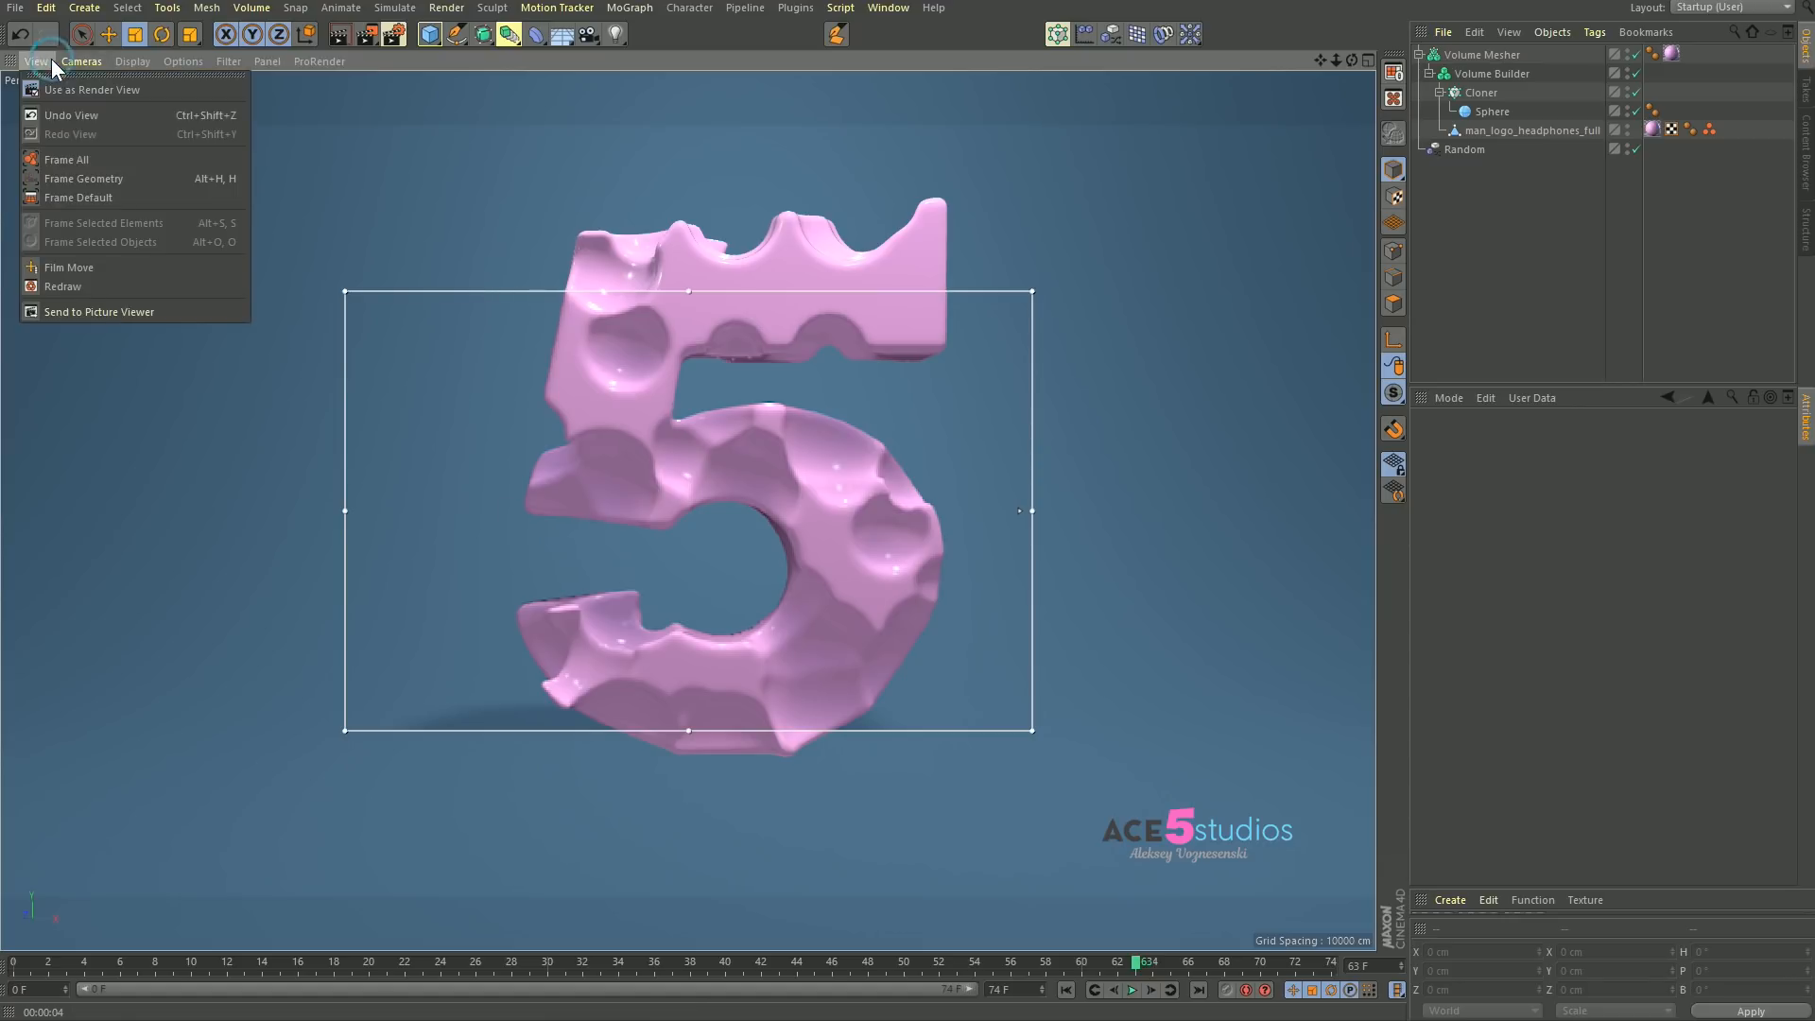
{"action": "left_click", "coordinate": [110, 313]}
{"action": "left_click_drag", "start_coordinate": [924, 802], "coordinate": [772, 736]}
{"action": "left_click_drag", "start_coordinate": [991, 268], "coordinate": [1045, 203]}
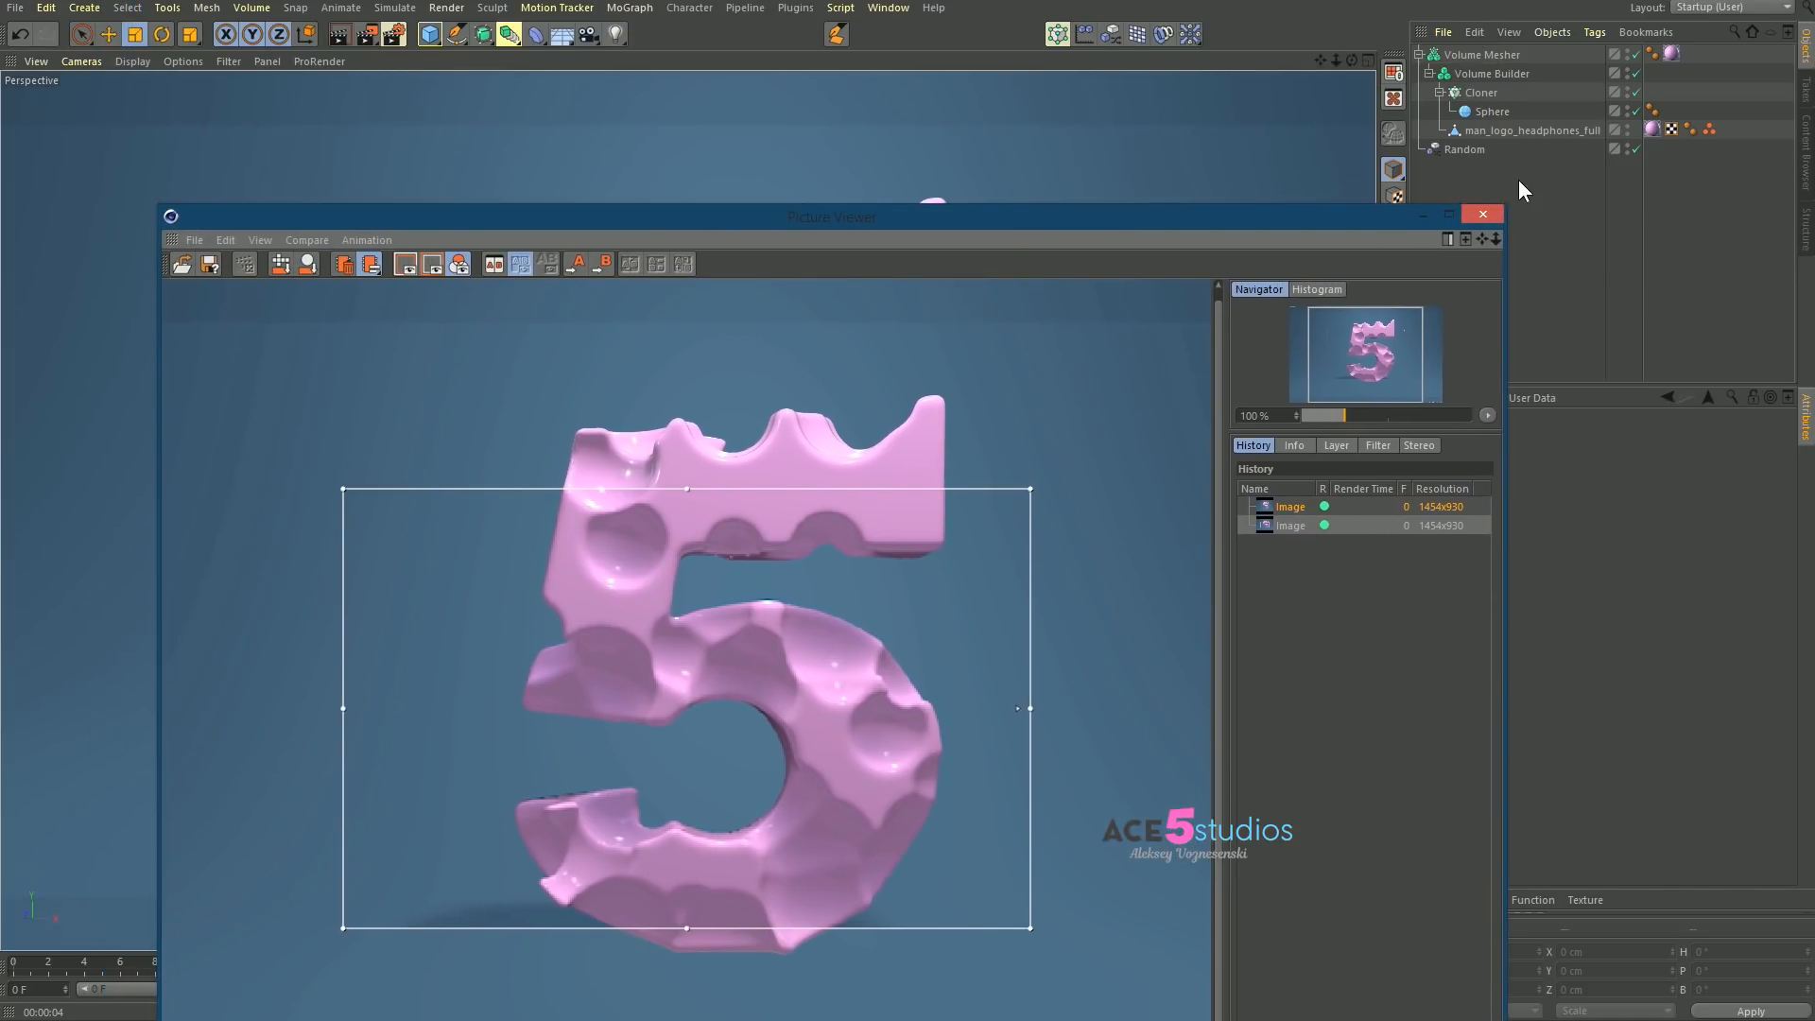
{"action": "left_click", "coordinate": [1492, 219]}
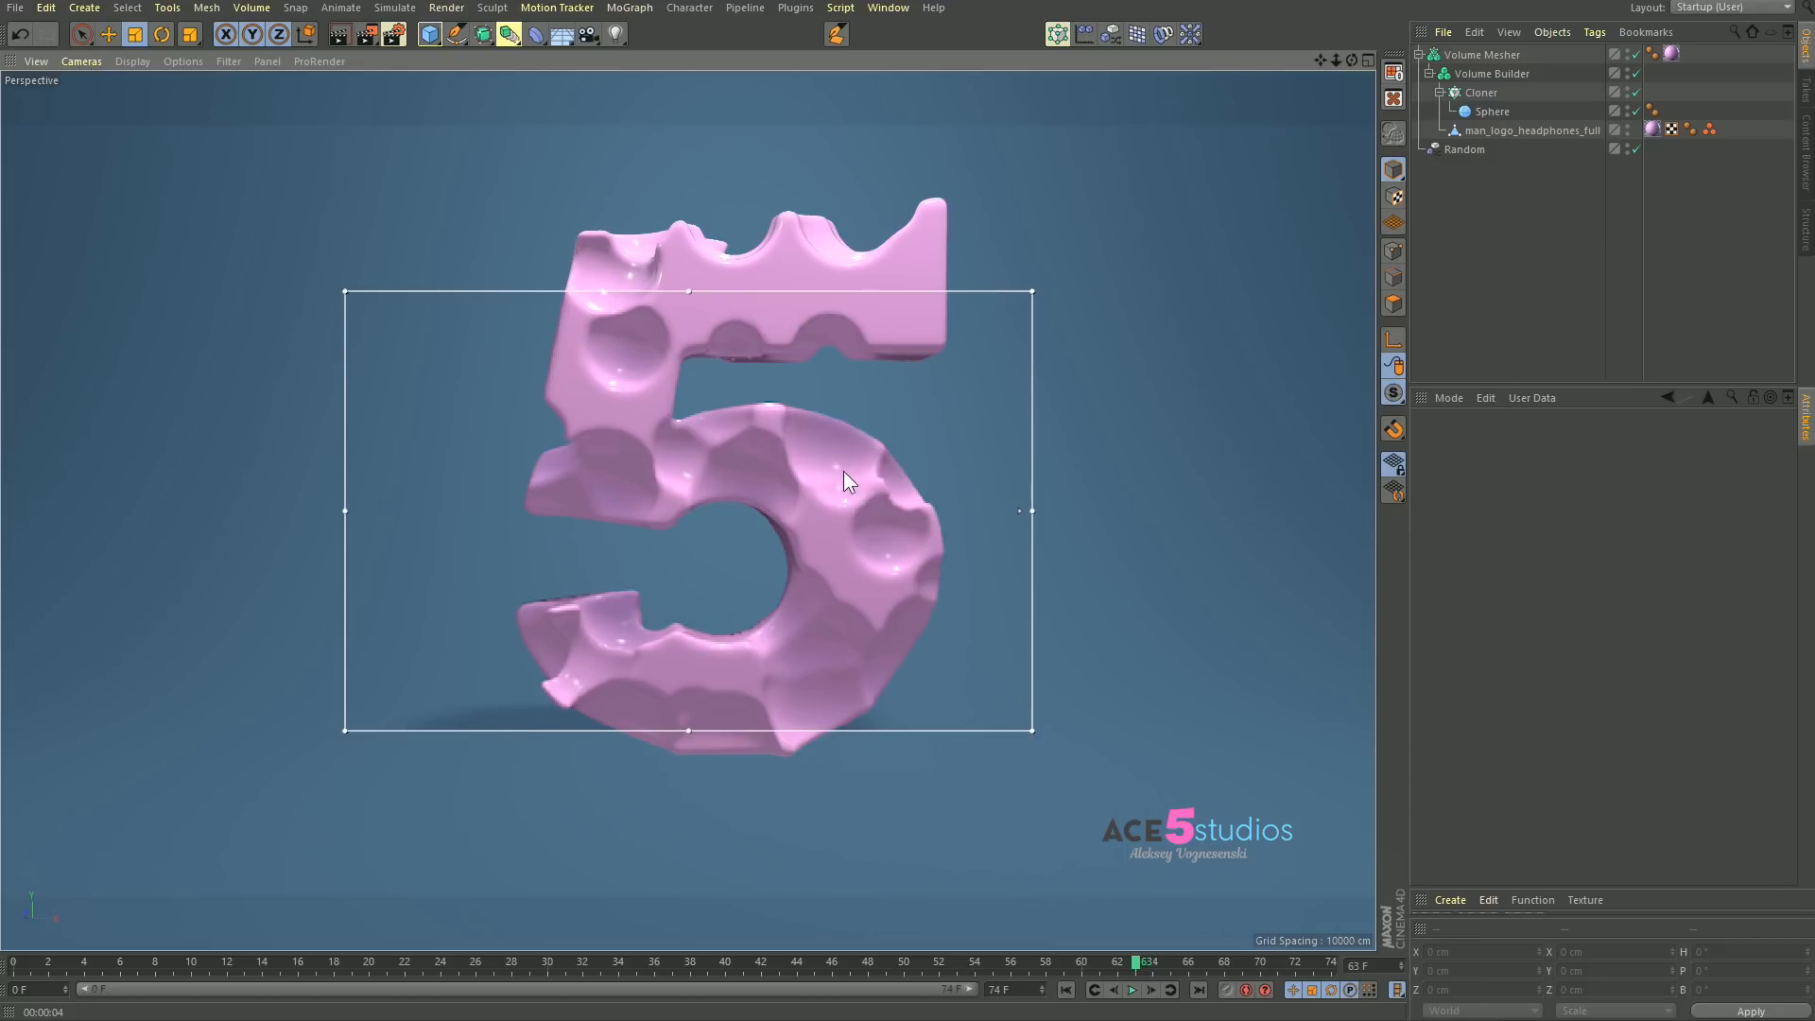
{"action": "key", "text": "alt+r"}
{"action": "left_click", "coordinate": [1546, 443]}
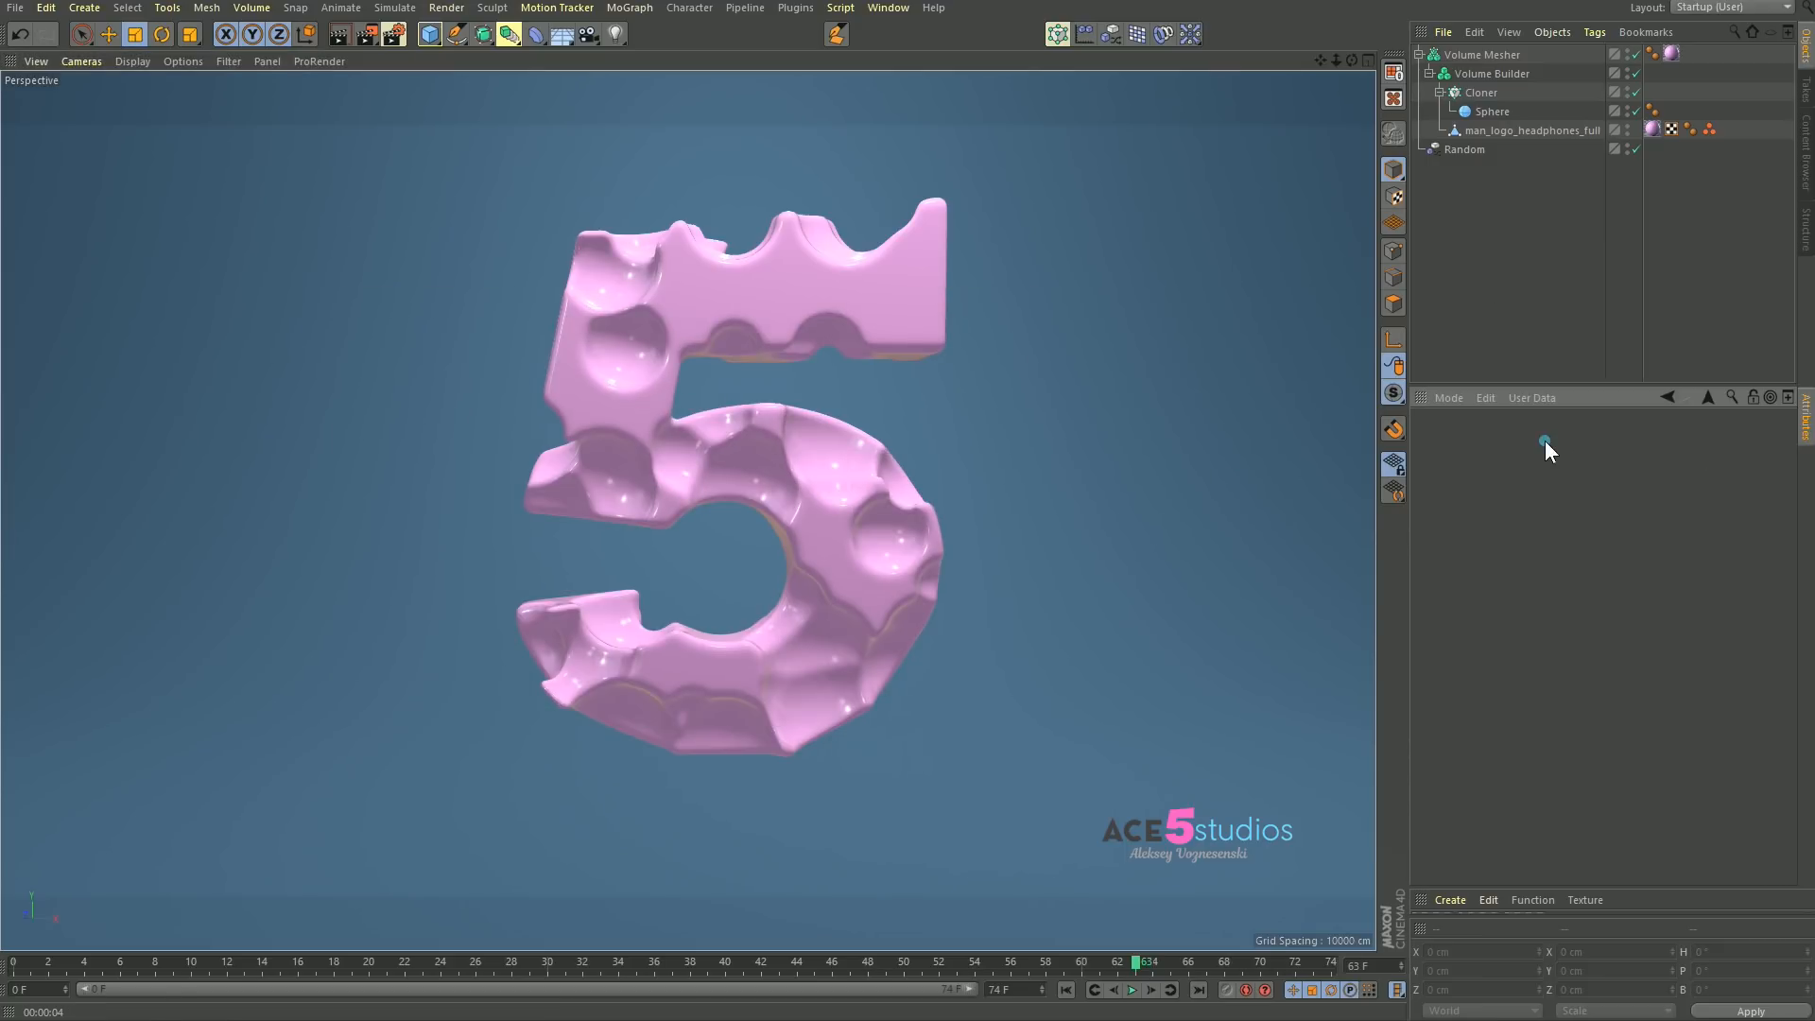
Step: Create a new material and load a Gradient shader as its Color texture
{"action": "left_click_drag", "start_coordinate": [1522, 890], "coordinate": [1601, 720]}
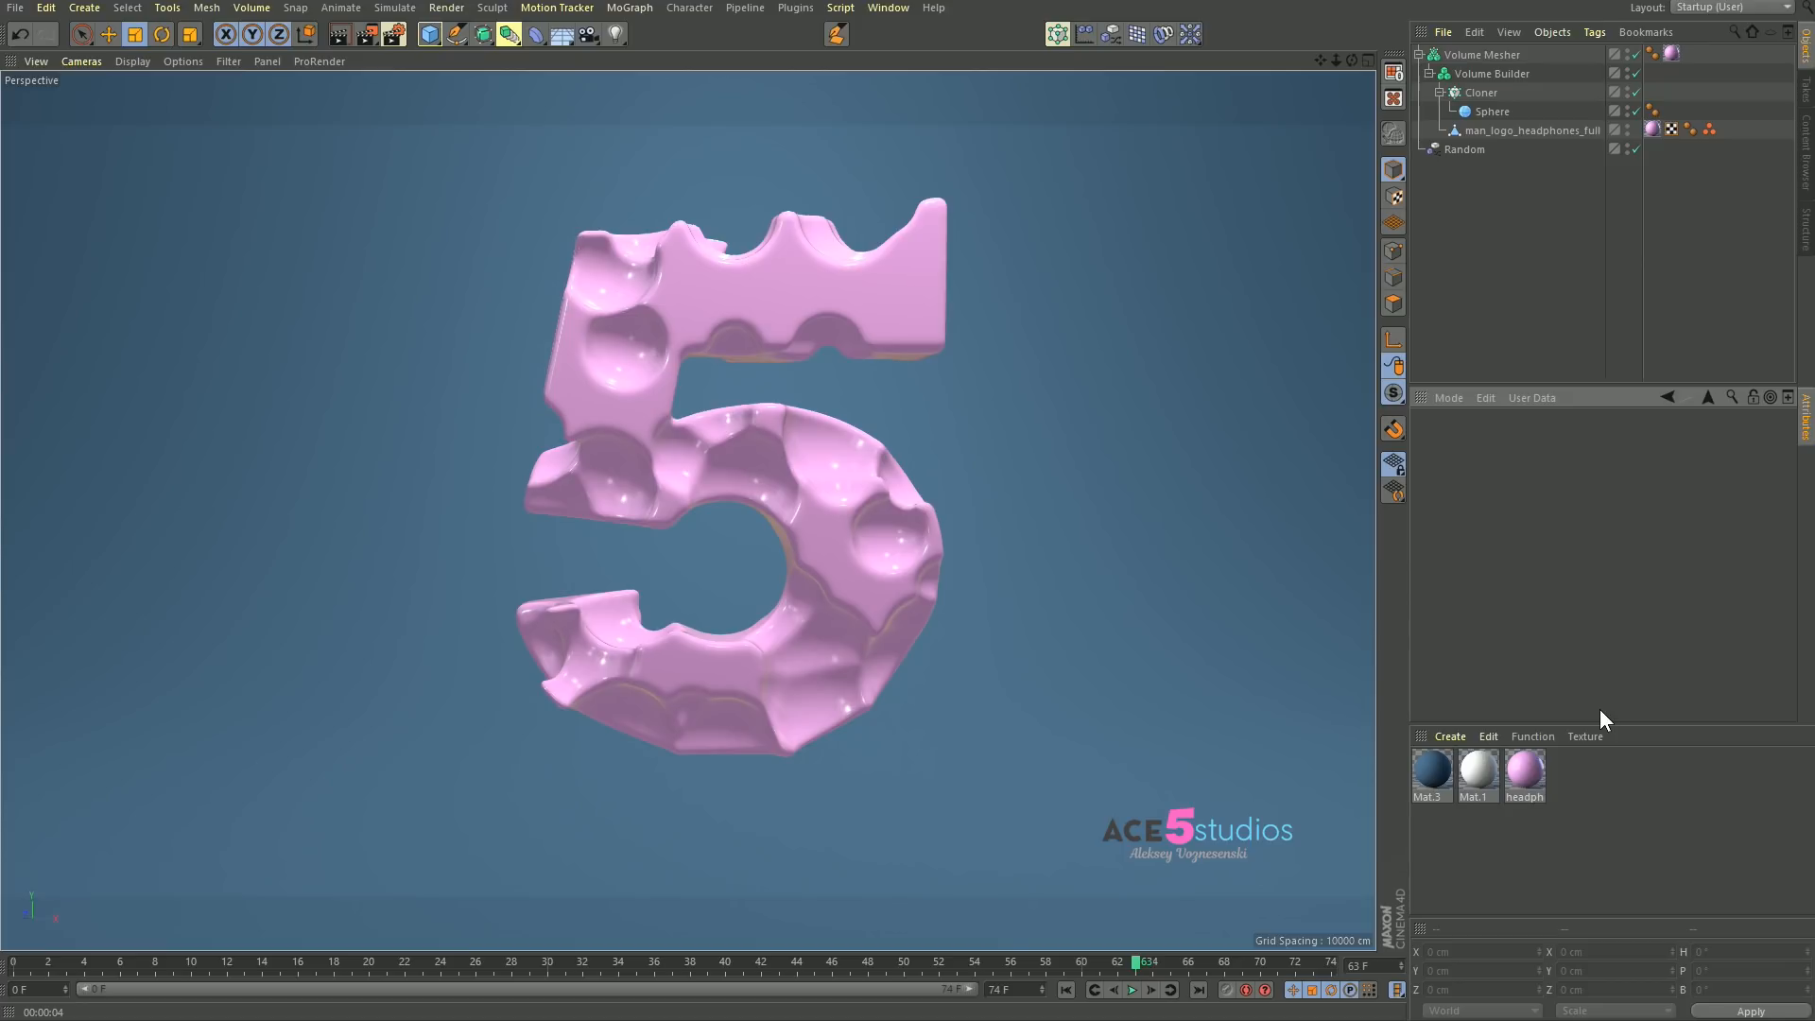
{"action": "double_click", "coordinate": [1594, 824]}
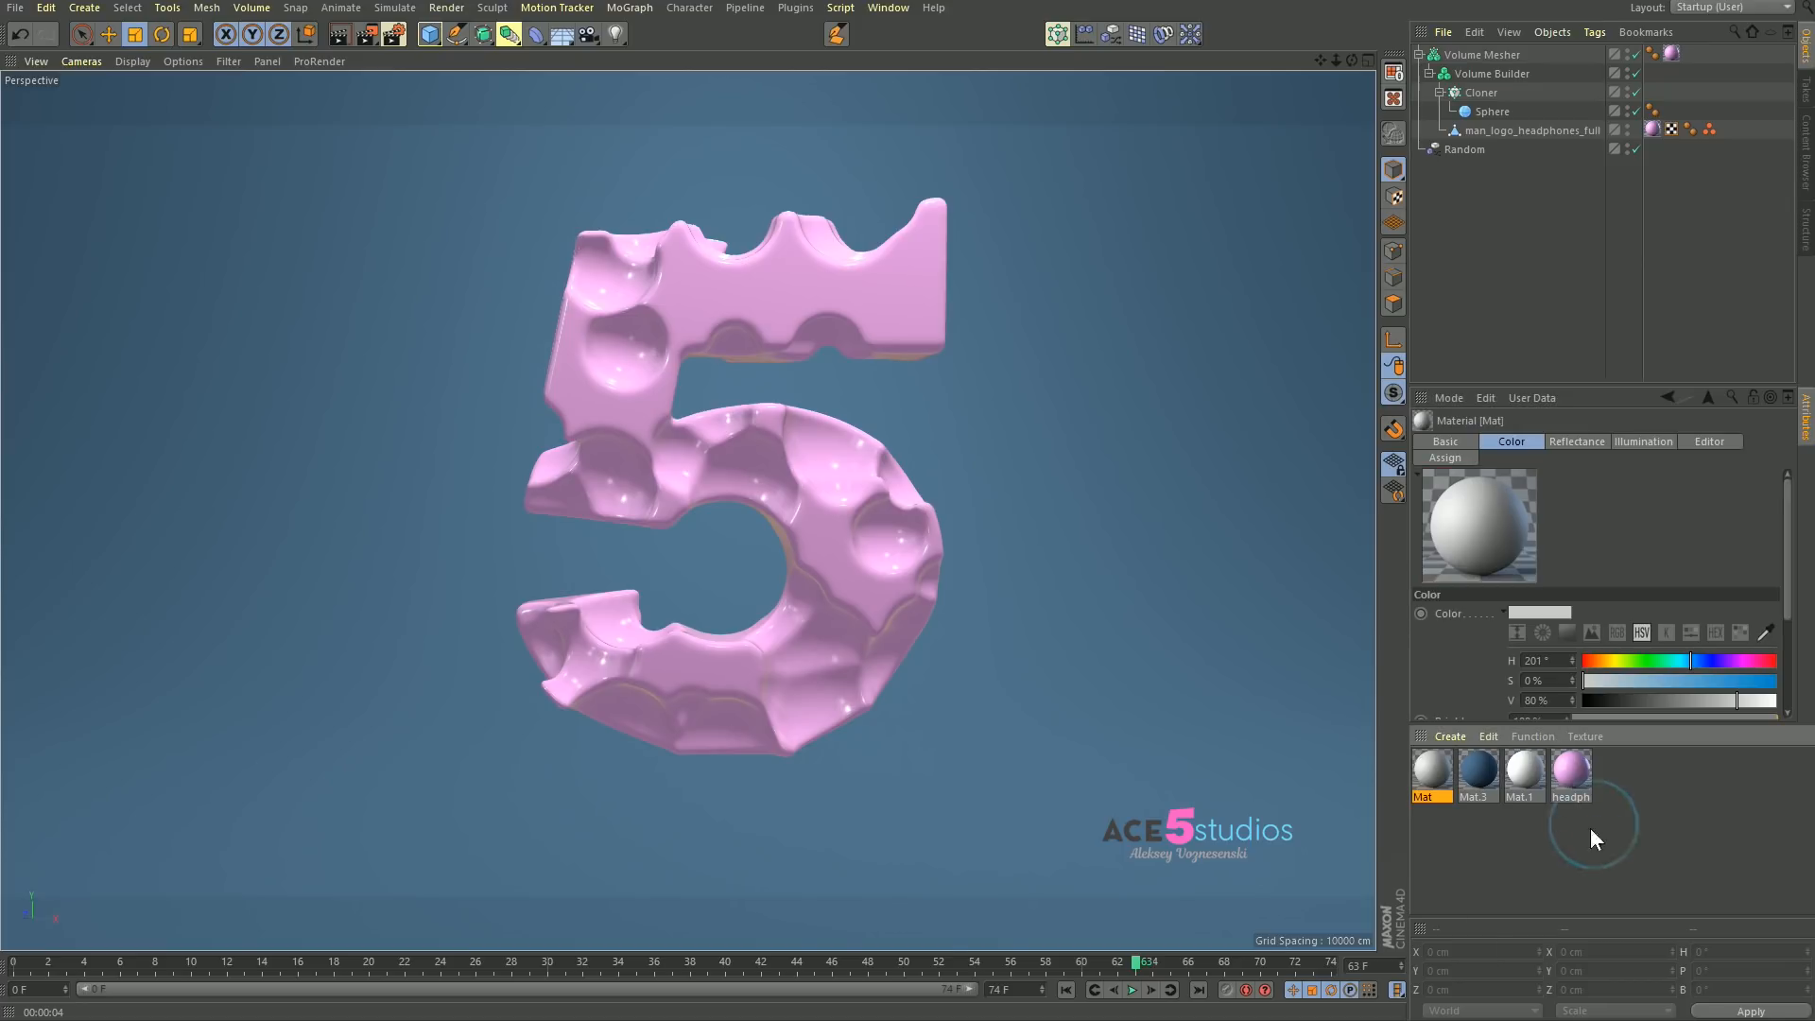
{"action": "left_click_drag", "start_coordinate": [1652, 726], "coordinate": [1654, 874]}
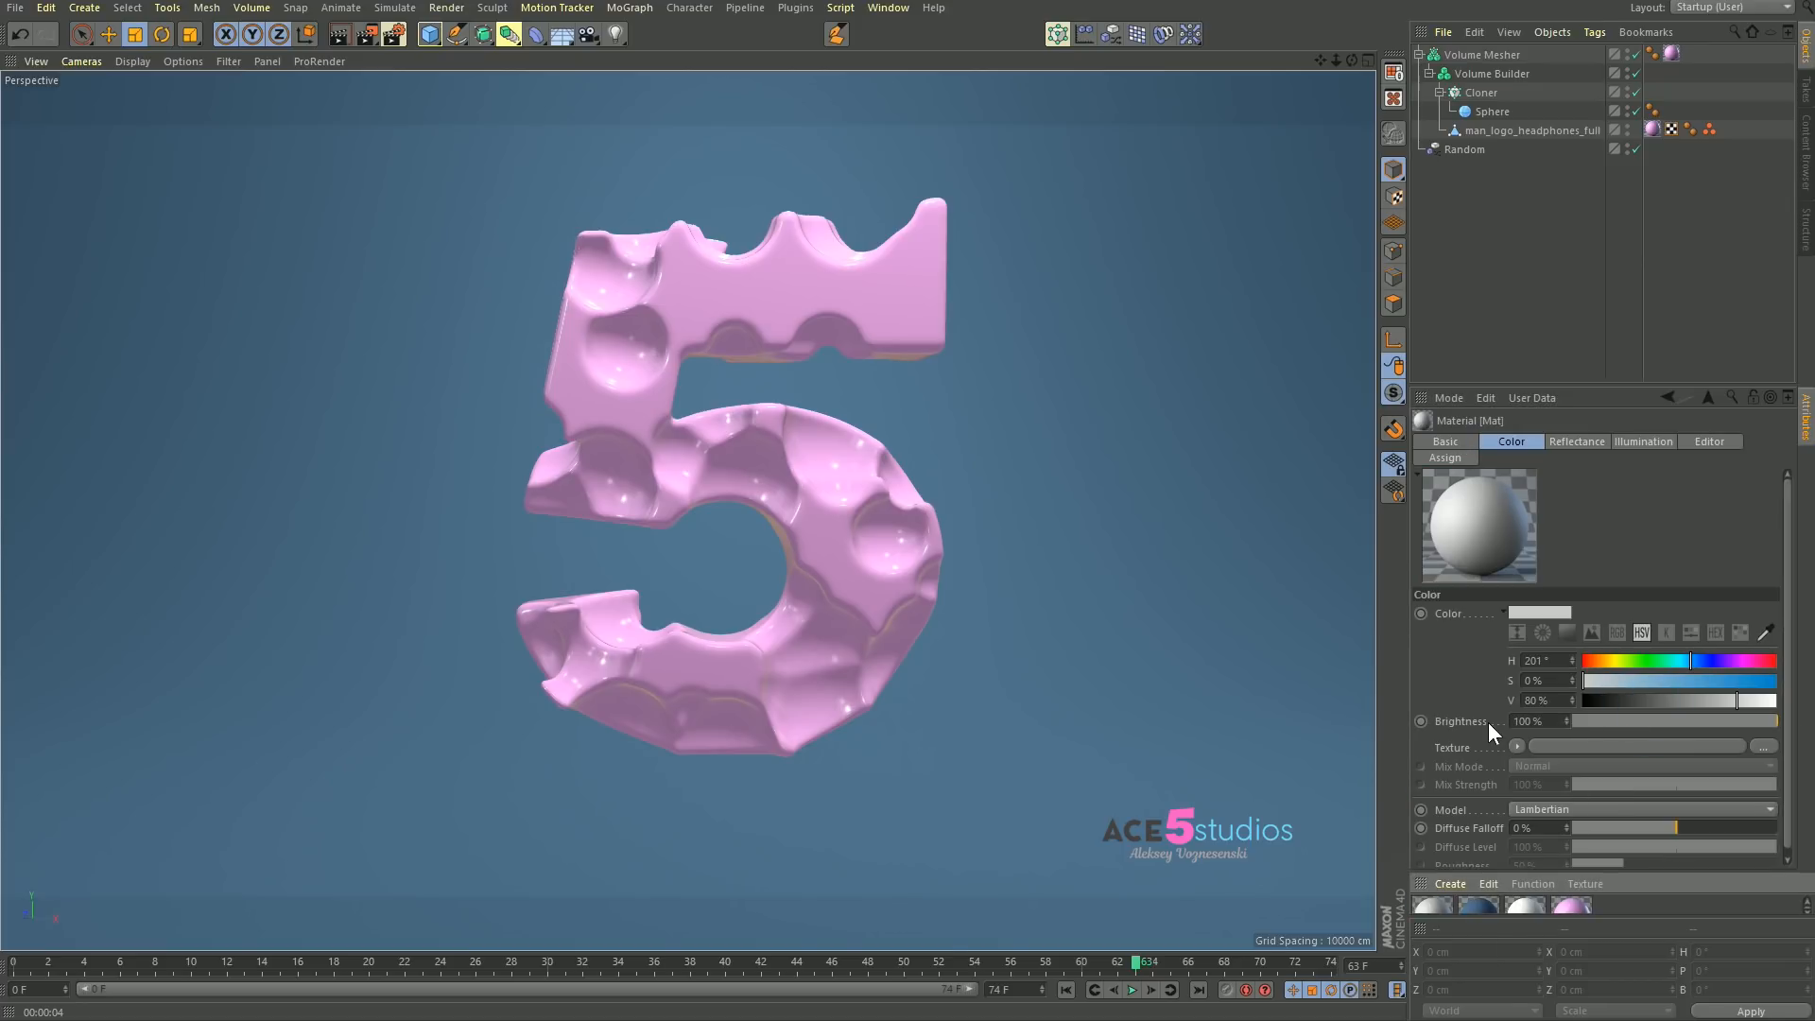
{"action": "left_click", "coordinate": [1518, 746]}
{"action": "left_click", "coordinate": [1576, 948]}
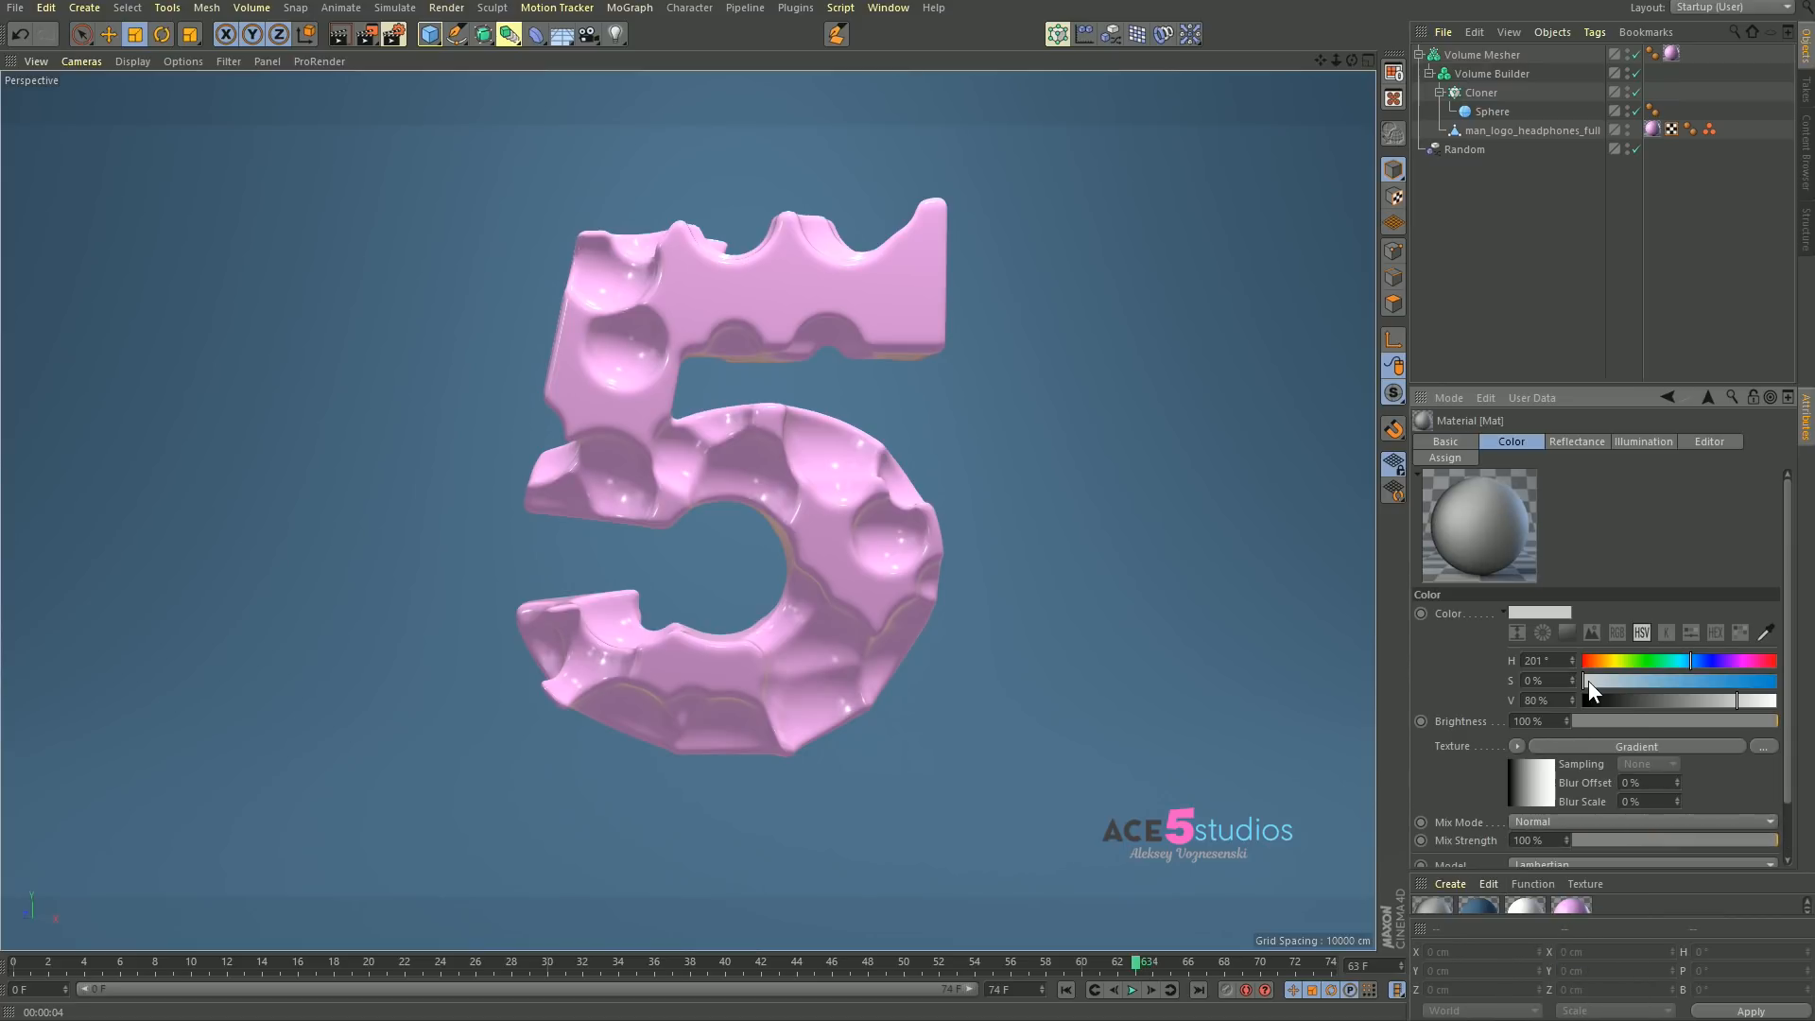
Step: Open the Gradient shader and add three intermediate knots between its black and white ends
{"action": "left_click", "coordinate": [1536, 780]}
{"action": "mouse_move", "coordinate": [1502, 629]}
{"action": "left_mouse_down"}
{"action": "mouse_move", "coordinate": [1602, 635]}
{"action": "mouse_move", "coordinate": [1501, 631]}
{"action": "left_mouse_up"}
{"action": "left_click", "coordinate": [1575, 626]}
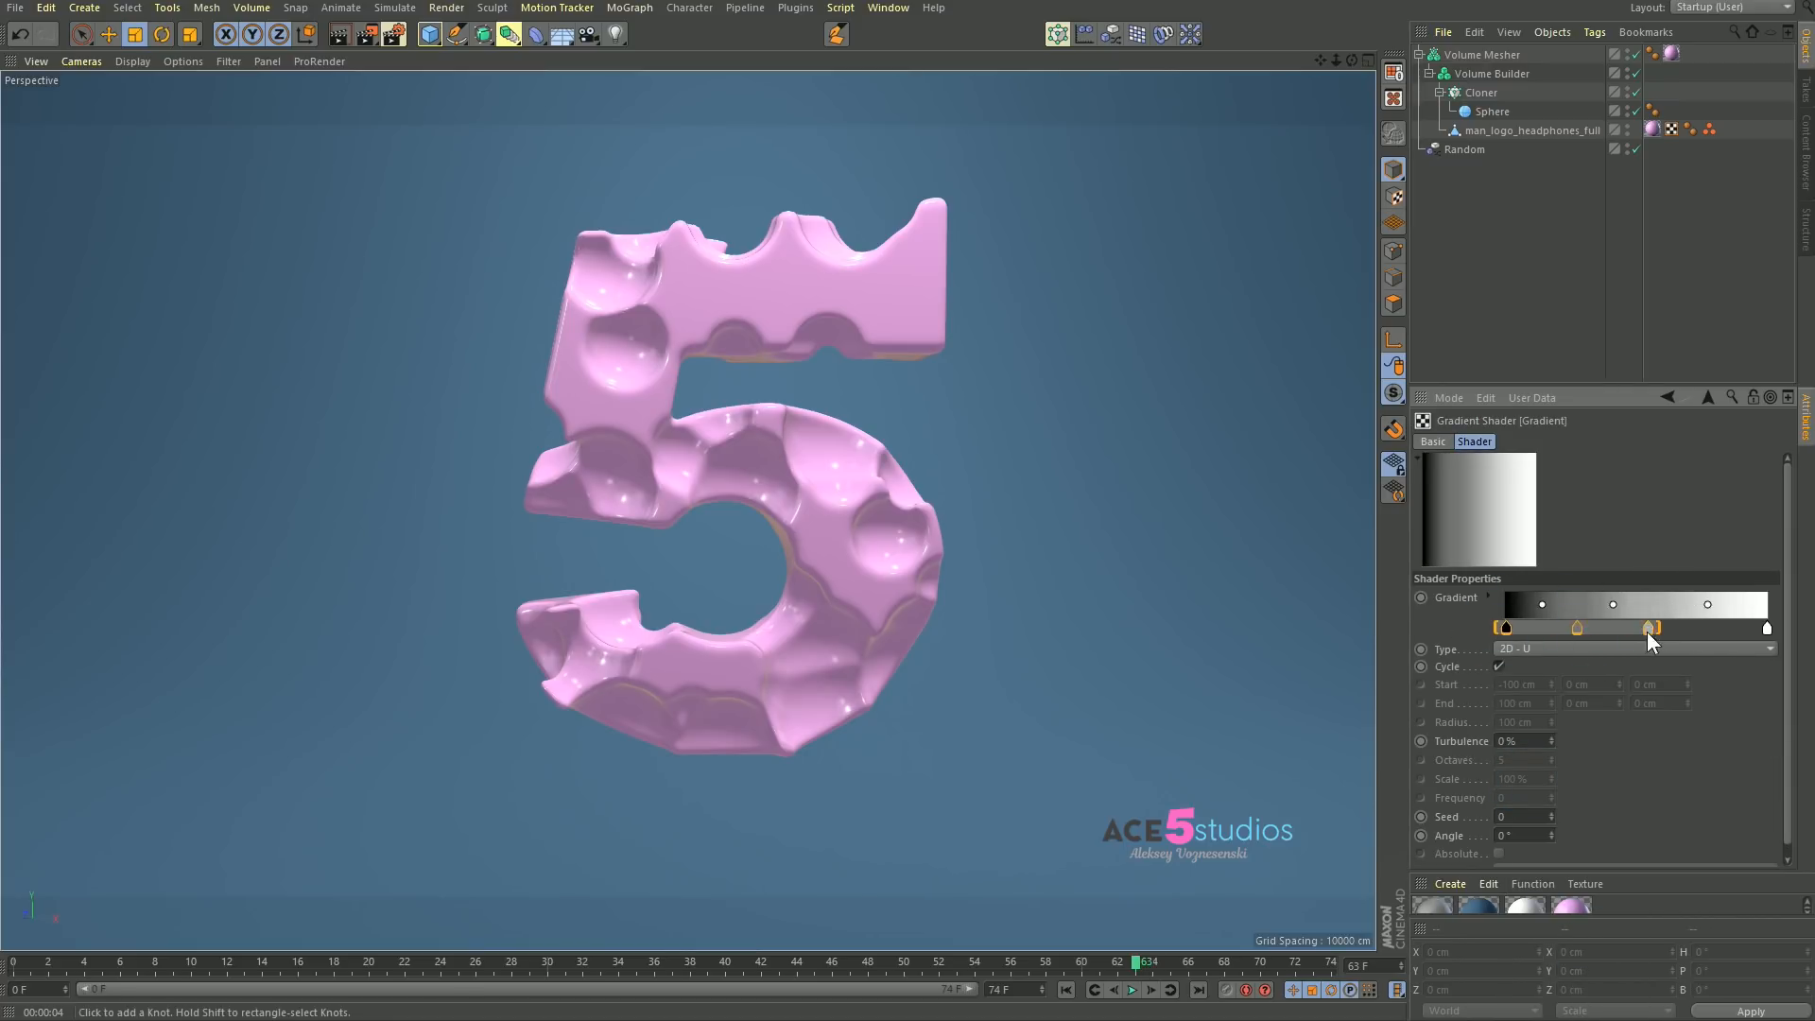
{"action": "left_click", "coordinate": [1647, 630]}
{"action": "left_click", "coordinate": [1695, 627]}
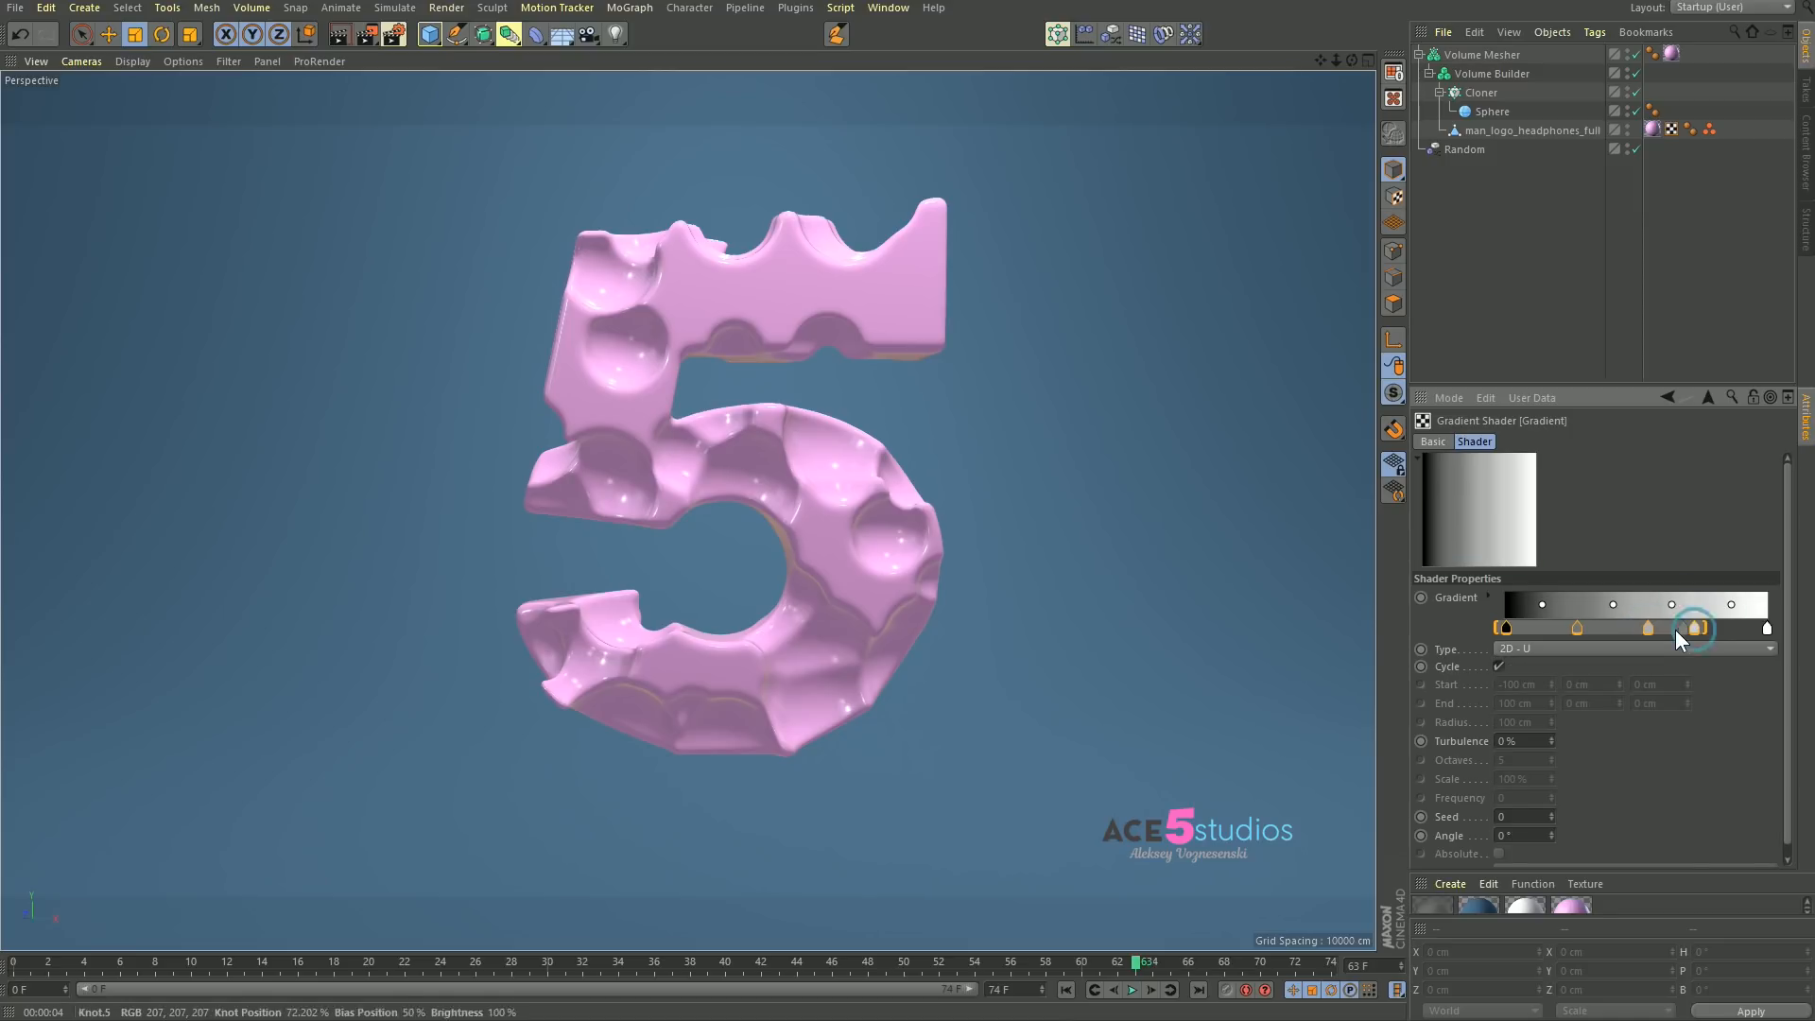
Step: Rescale the group of intermediate gradient knots and rearrange them so the lighter greys come before the darker ones
{"action": "left_click_drag", "start_coordinate": [1703, 629], "coordinate": [1571, 632]}
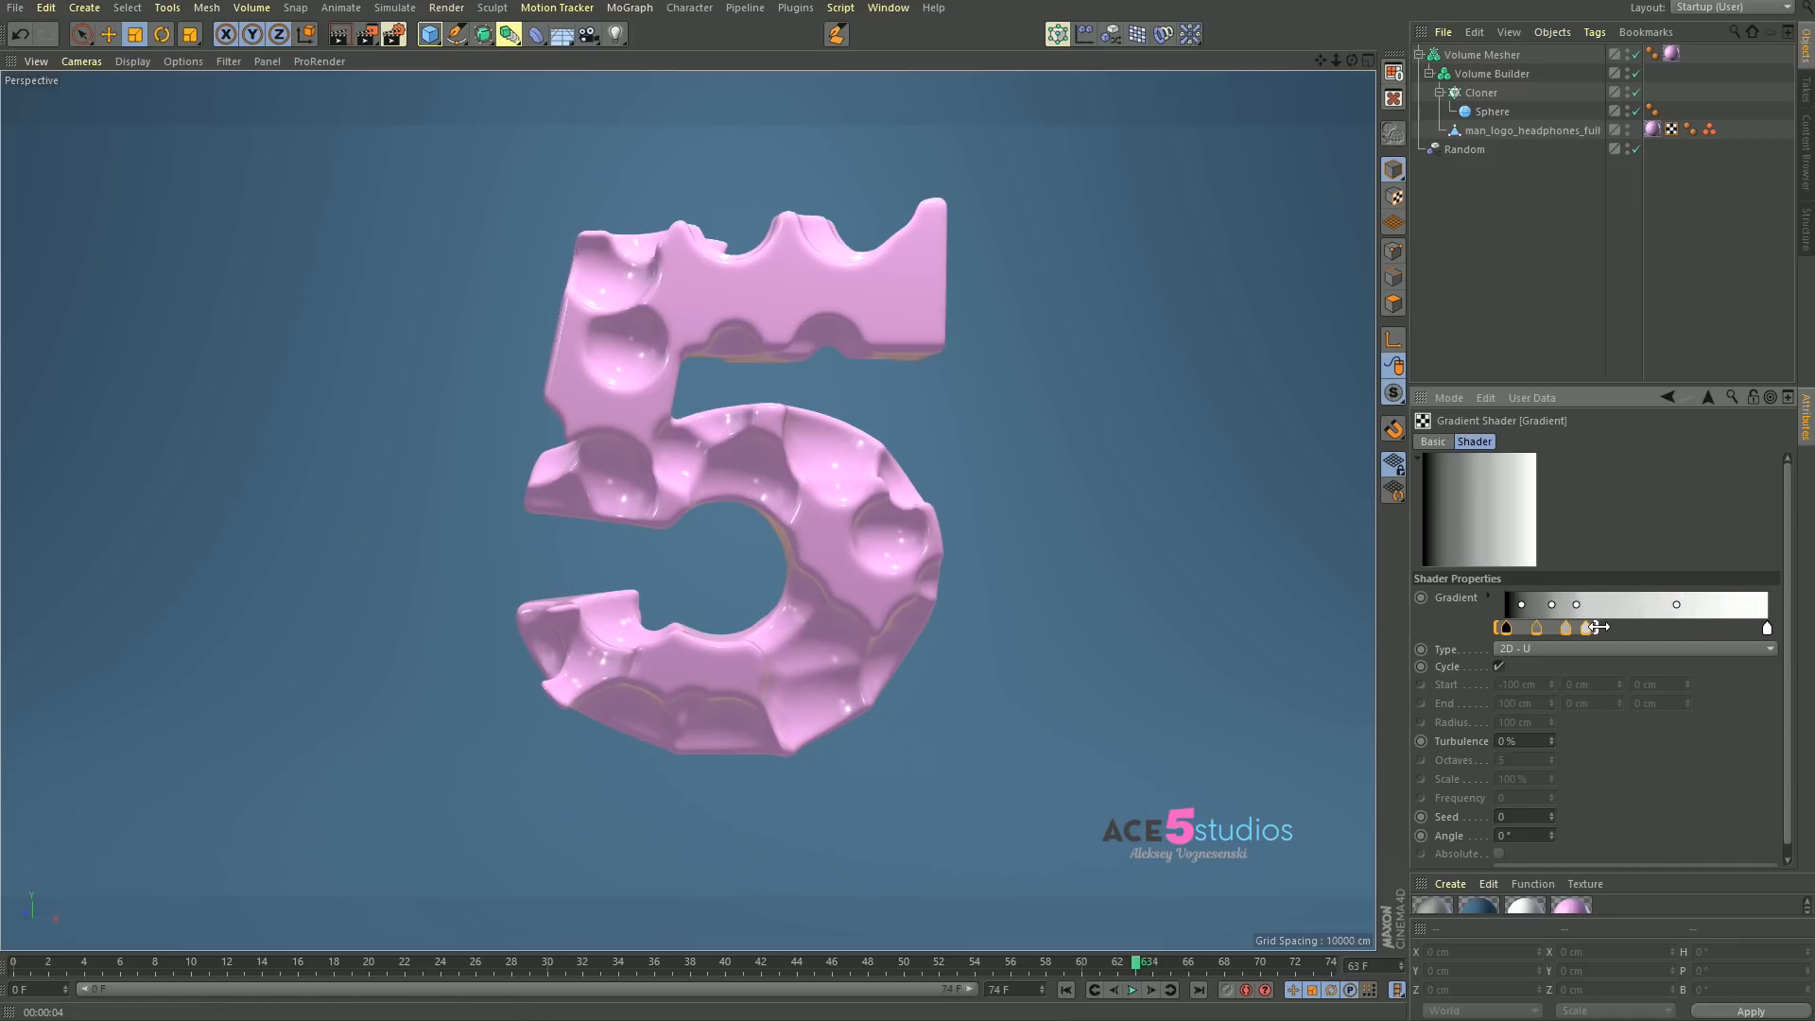
{"action": "scroll", "coordinate": [1577, 607], "scroll_direction": "up", "scroll_amount": 10}
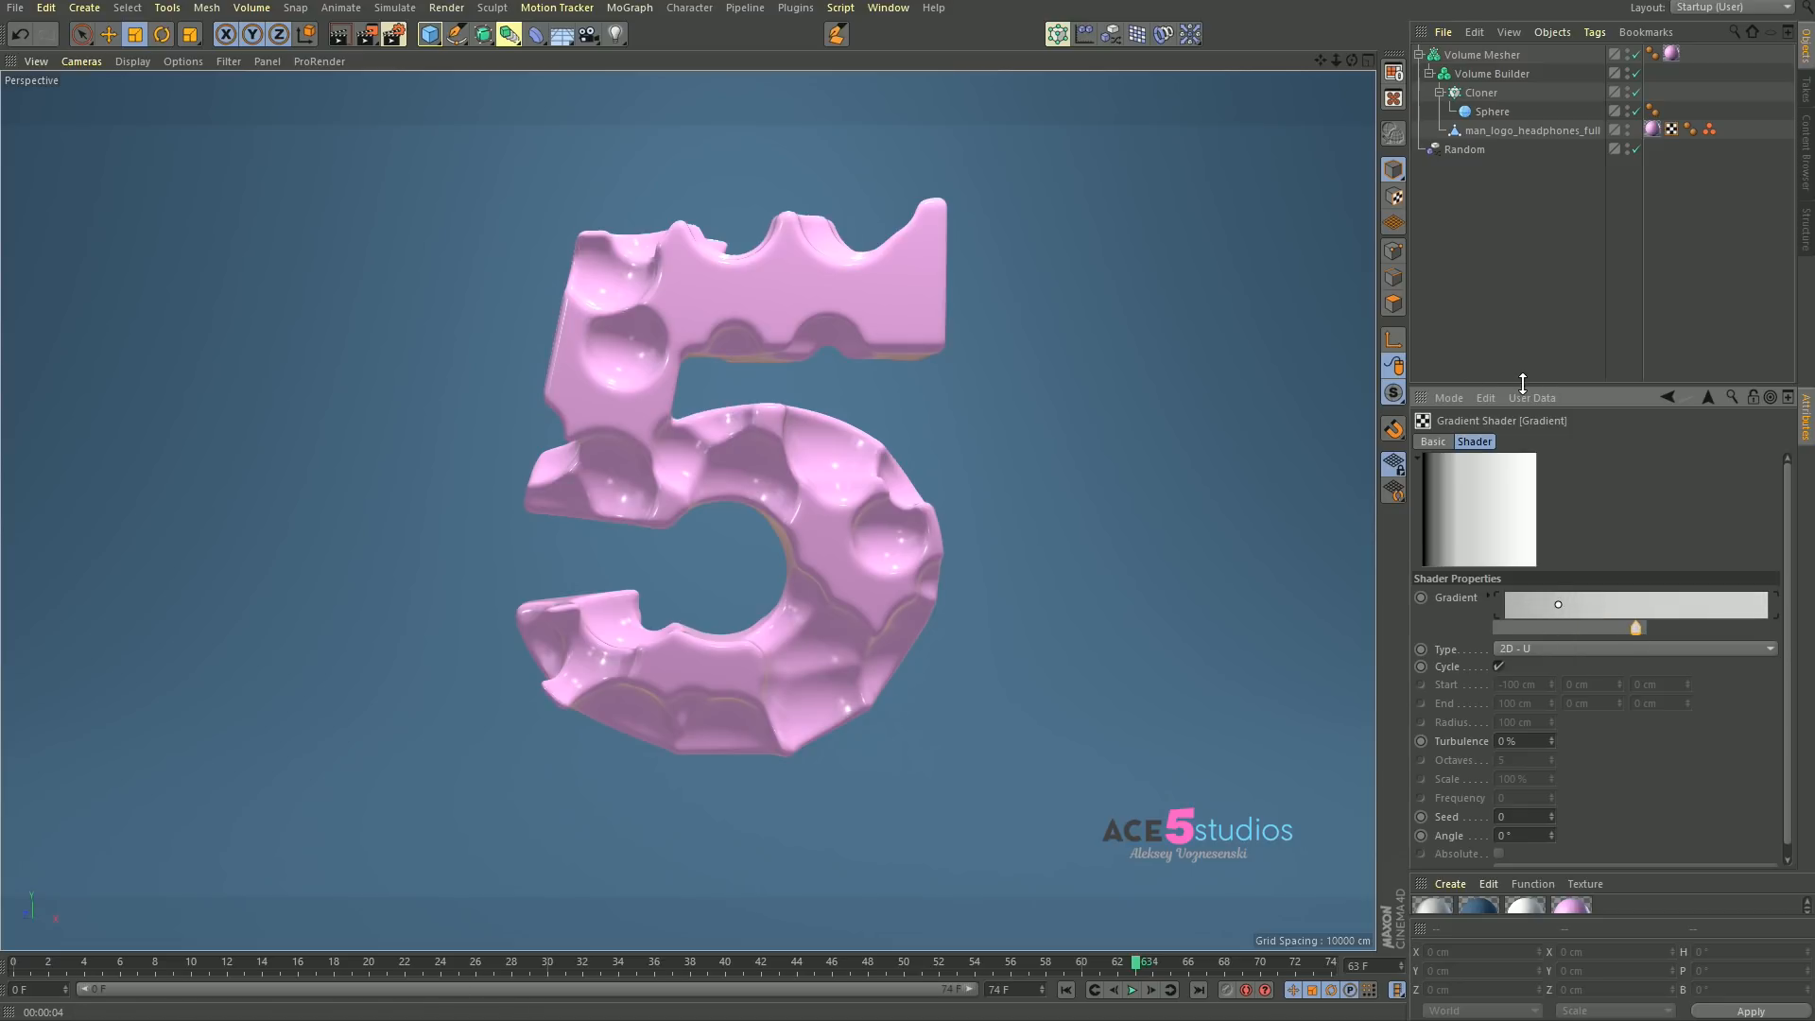
{"action": "left_click_drag", "start_coordinate": [1513, 388], "coordinate": [1541, 266]}
{"action": "scroll", "coordinate": [1598, 499], "scroll_direction": "down", "scroll_amount": 10}
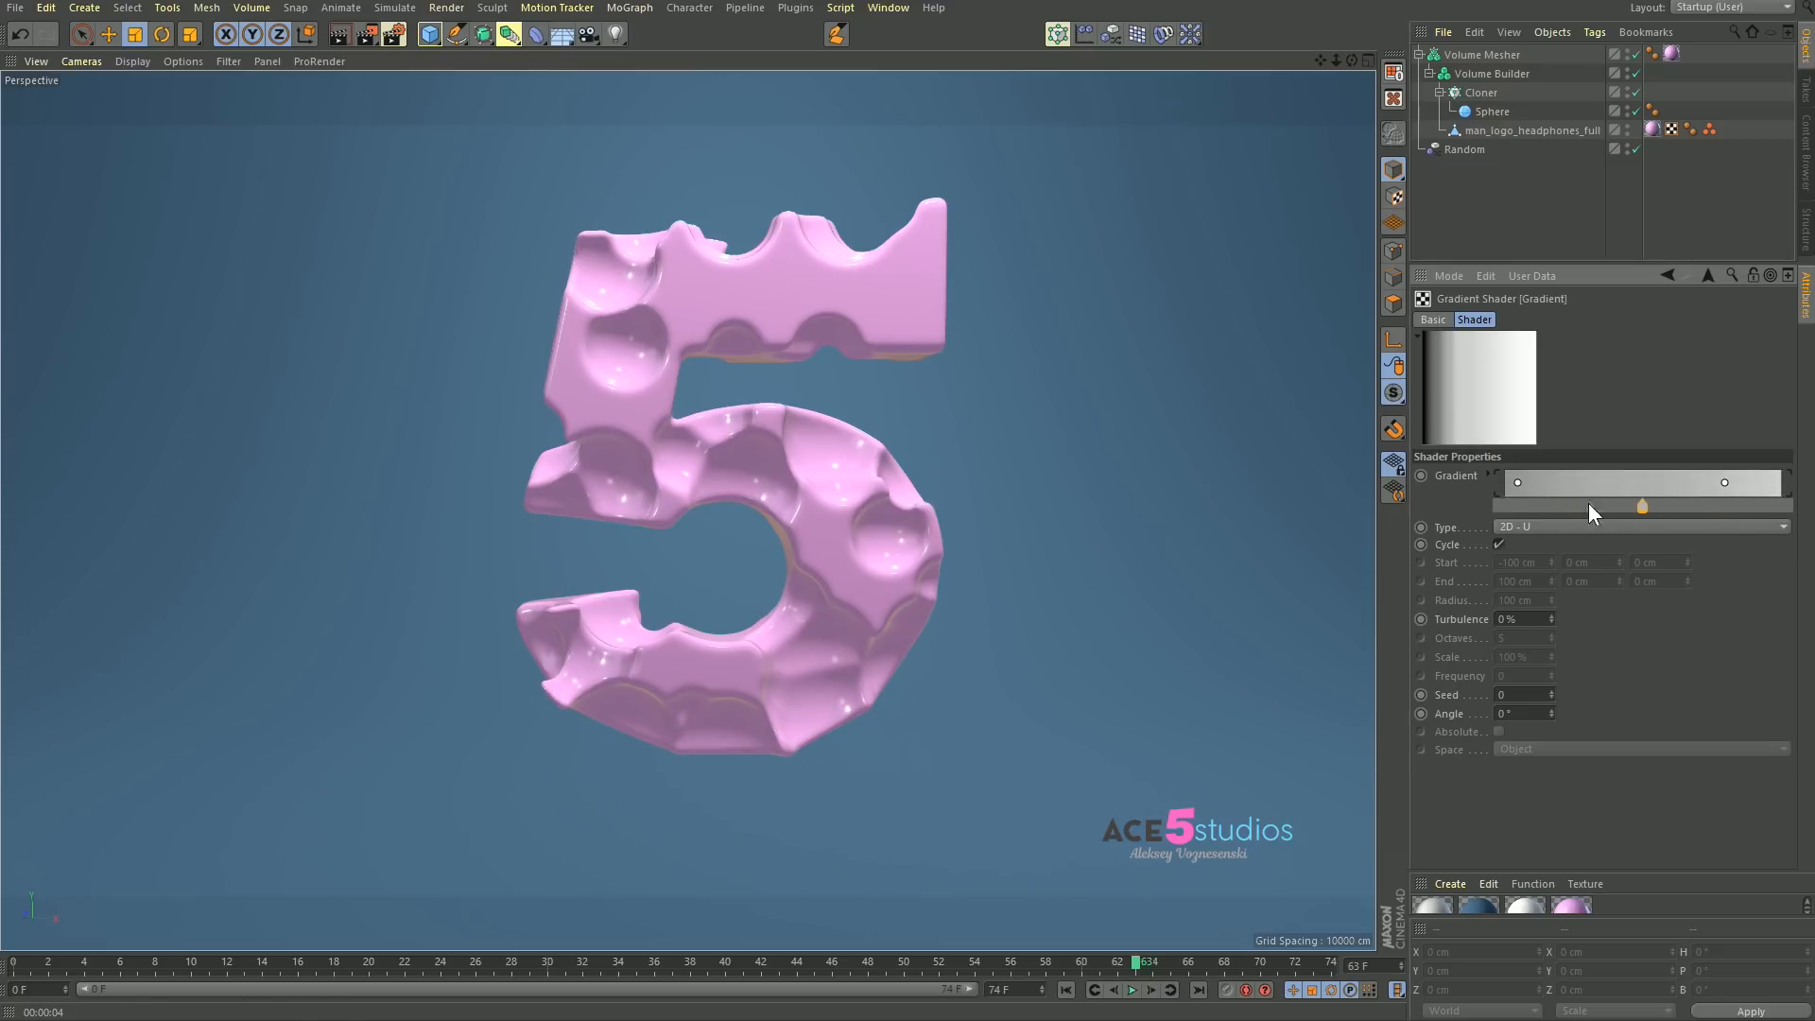
{"action": "scroll", "coordinate": [1503, 491], "scroll_direction": "down", "scroll_amount": 5}
{"action": "left_click_drag", "start_coordinate": [1600, 508], "coordinate": [1541, 508]}
{"action": "left_click", "coordinate": [1617, 506]}
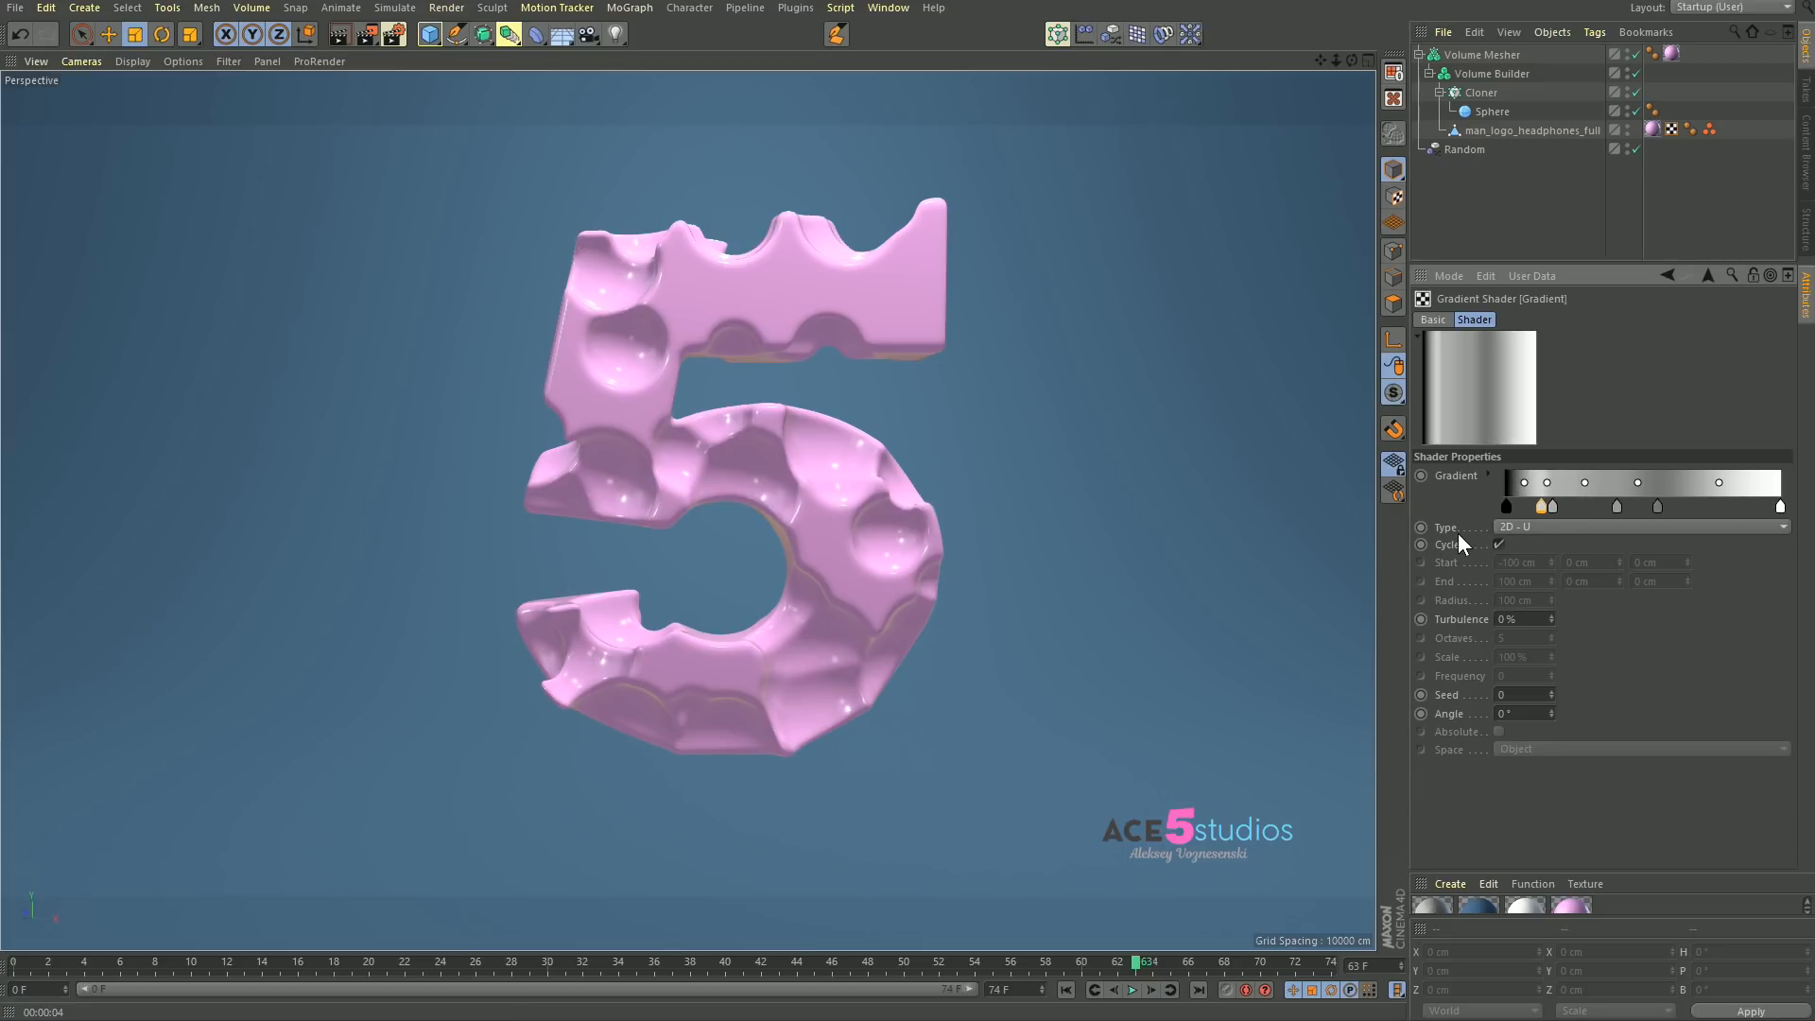
Step: Expand the gradient's knot settings and set the interpolation of the light grey knot at about 13% to Step
{"action": "left_click", "coordinate": [1487, 476]}
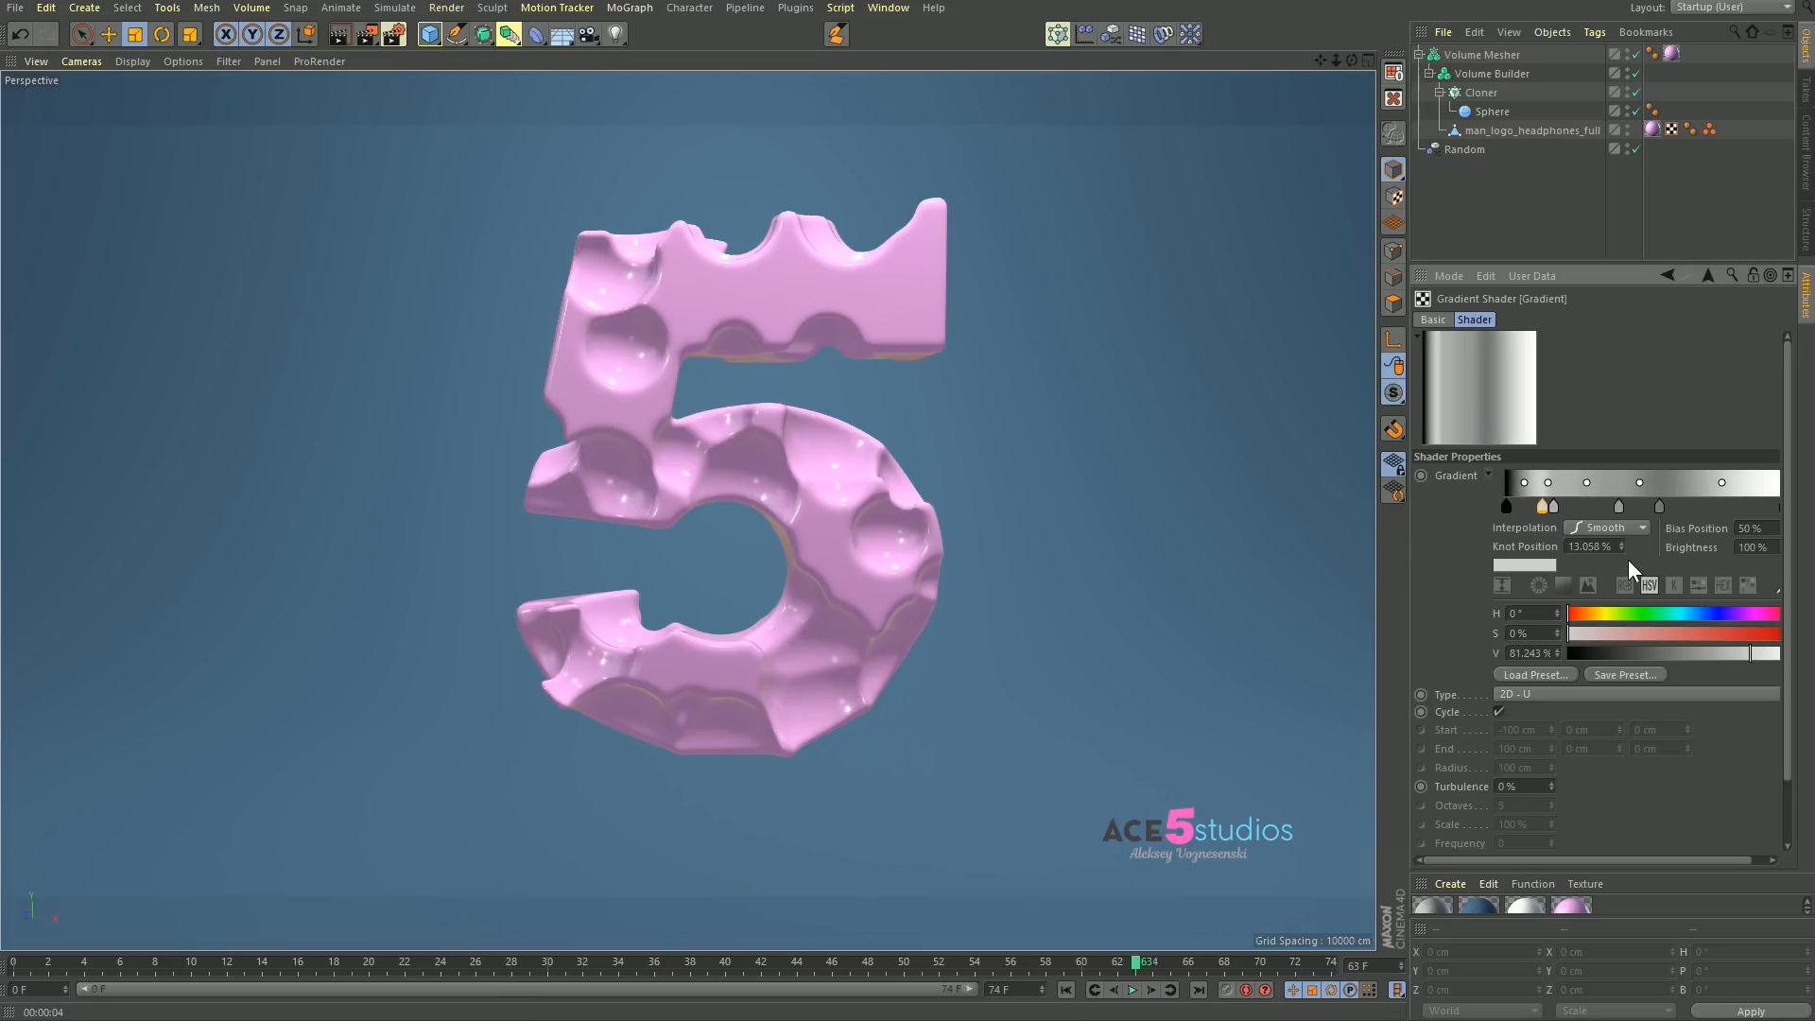
{"action": "left_click", "coordinate": [1639, 530]}
{"action": "left_click", "coordinate": [1624, 584]}
{"action": "left_click", "coordinate": [1641, 527]}
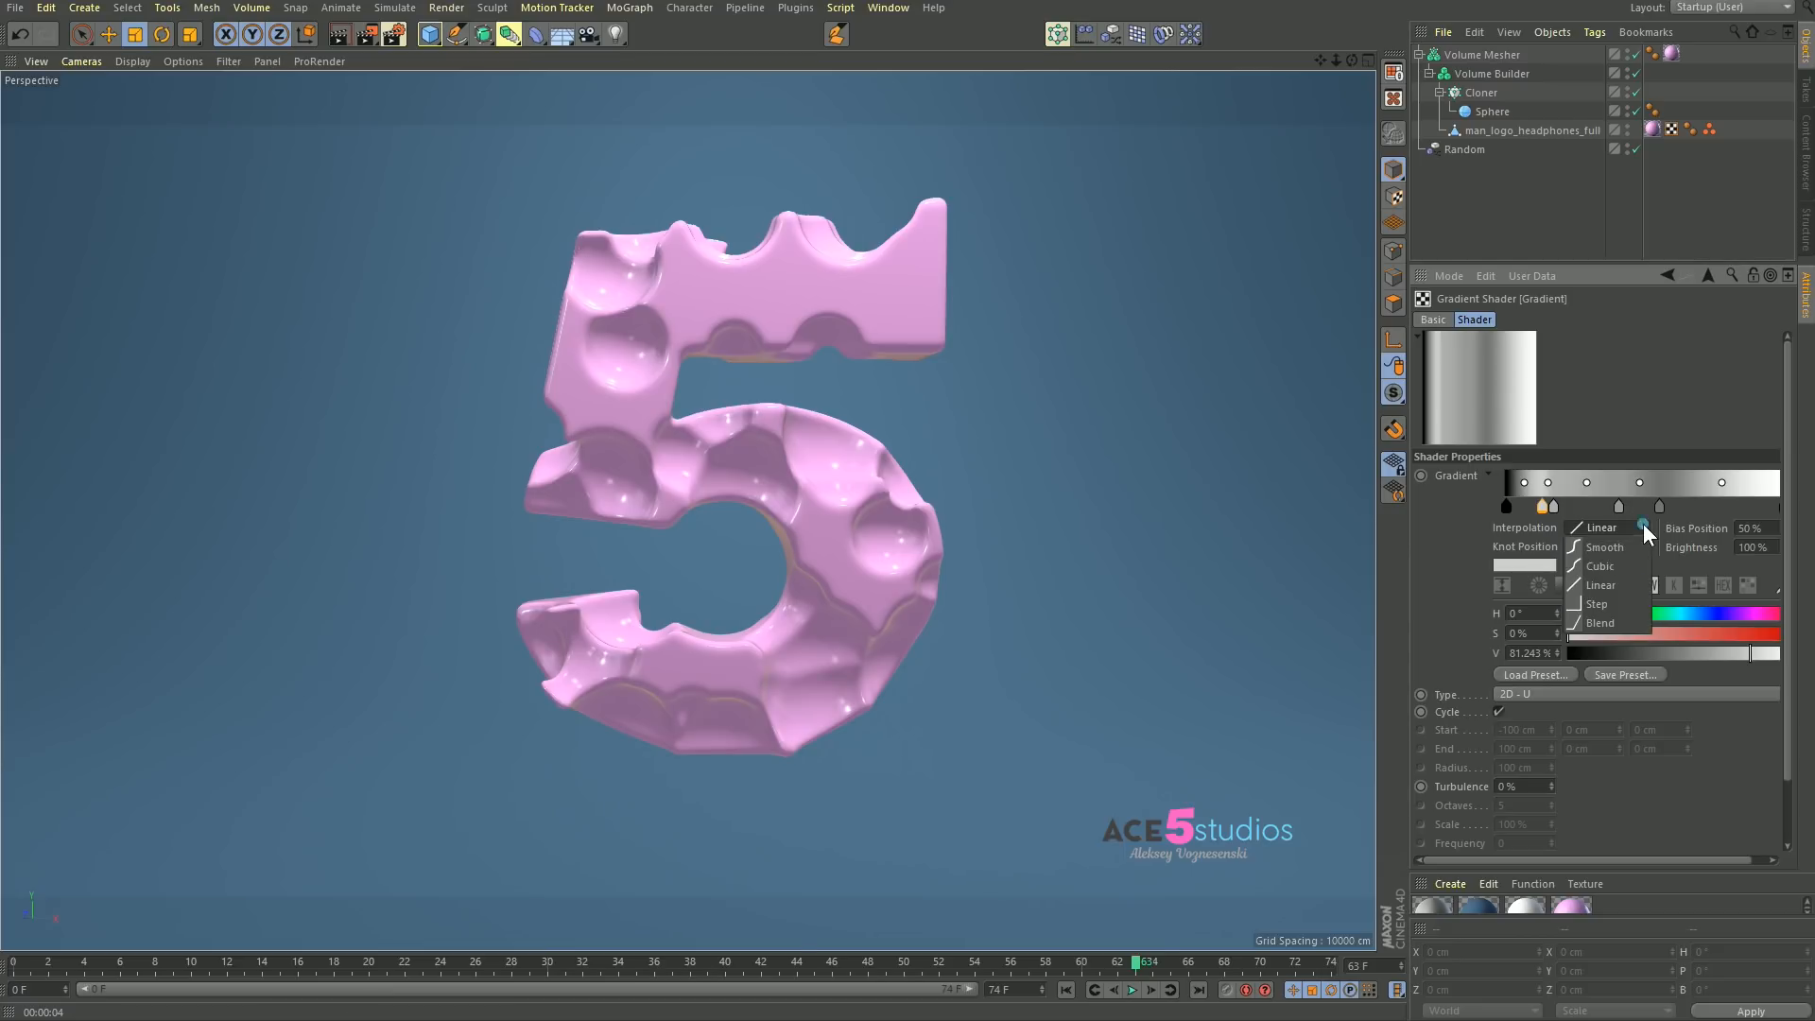
{"action": "left_click", "coordinate": [1601, 605]}
Step: Move the knot following the stepped one to about 30% and add a grey knot at about 67%
{"action": "left_click_drag", "start_coordinate": [1553, 509], "coordinate": [1585, 509]}
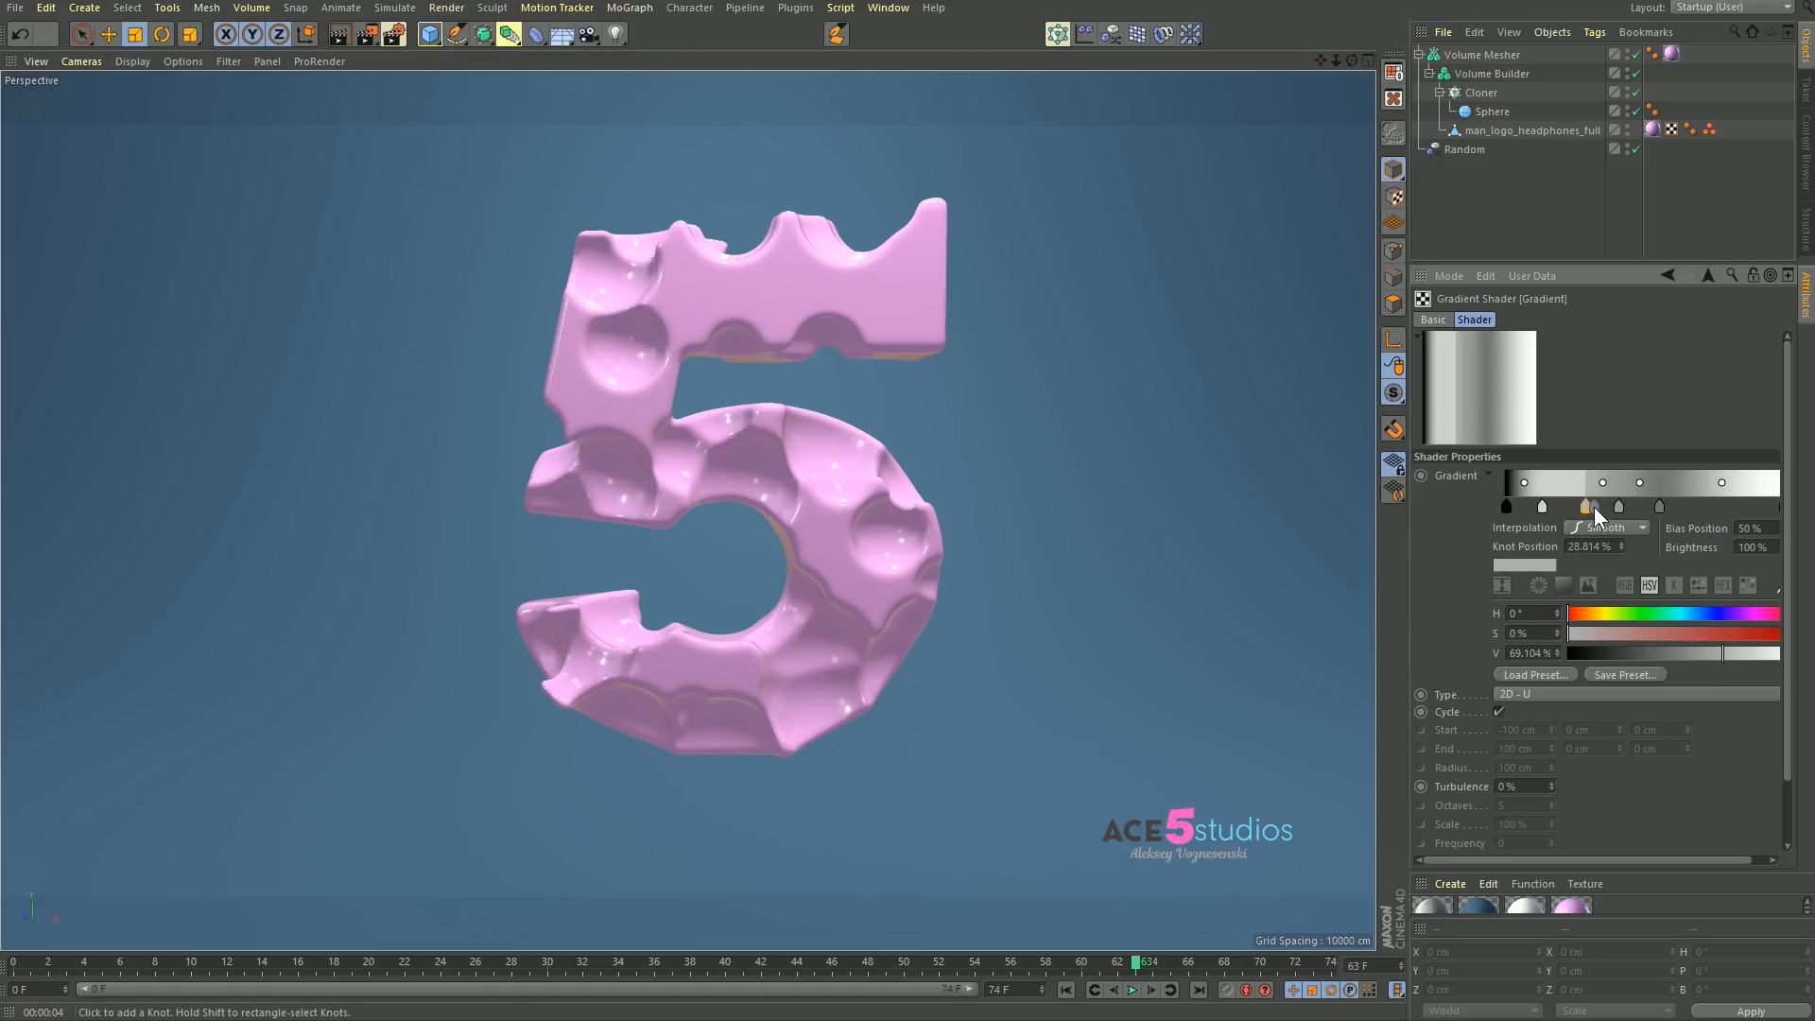
{"action": "left_click_drag", "start_coordinate": [1587, 510], "coordinate": [1592, 511]}
{"action": "left_click", "coordinate": [1636, 509]}
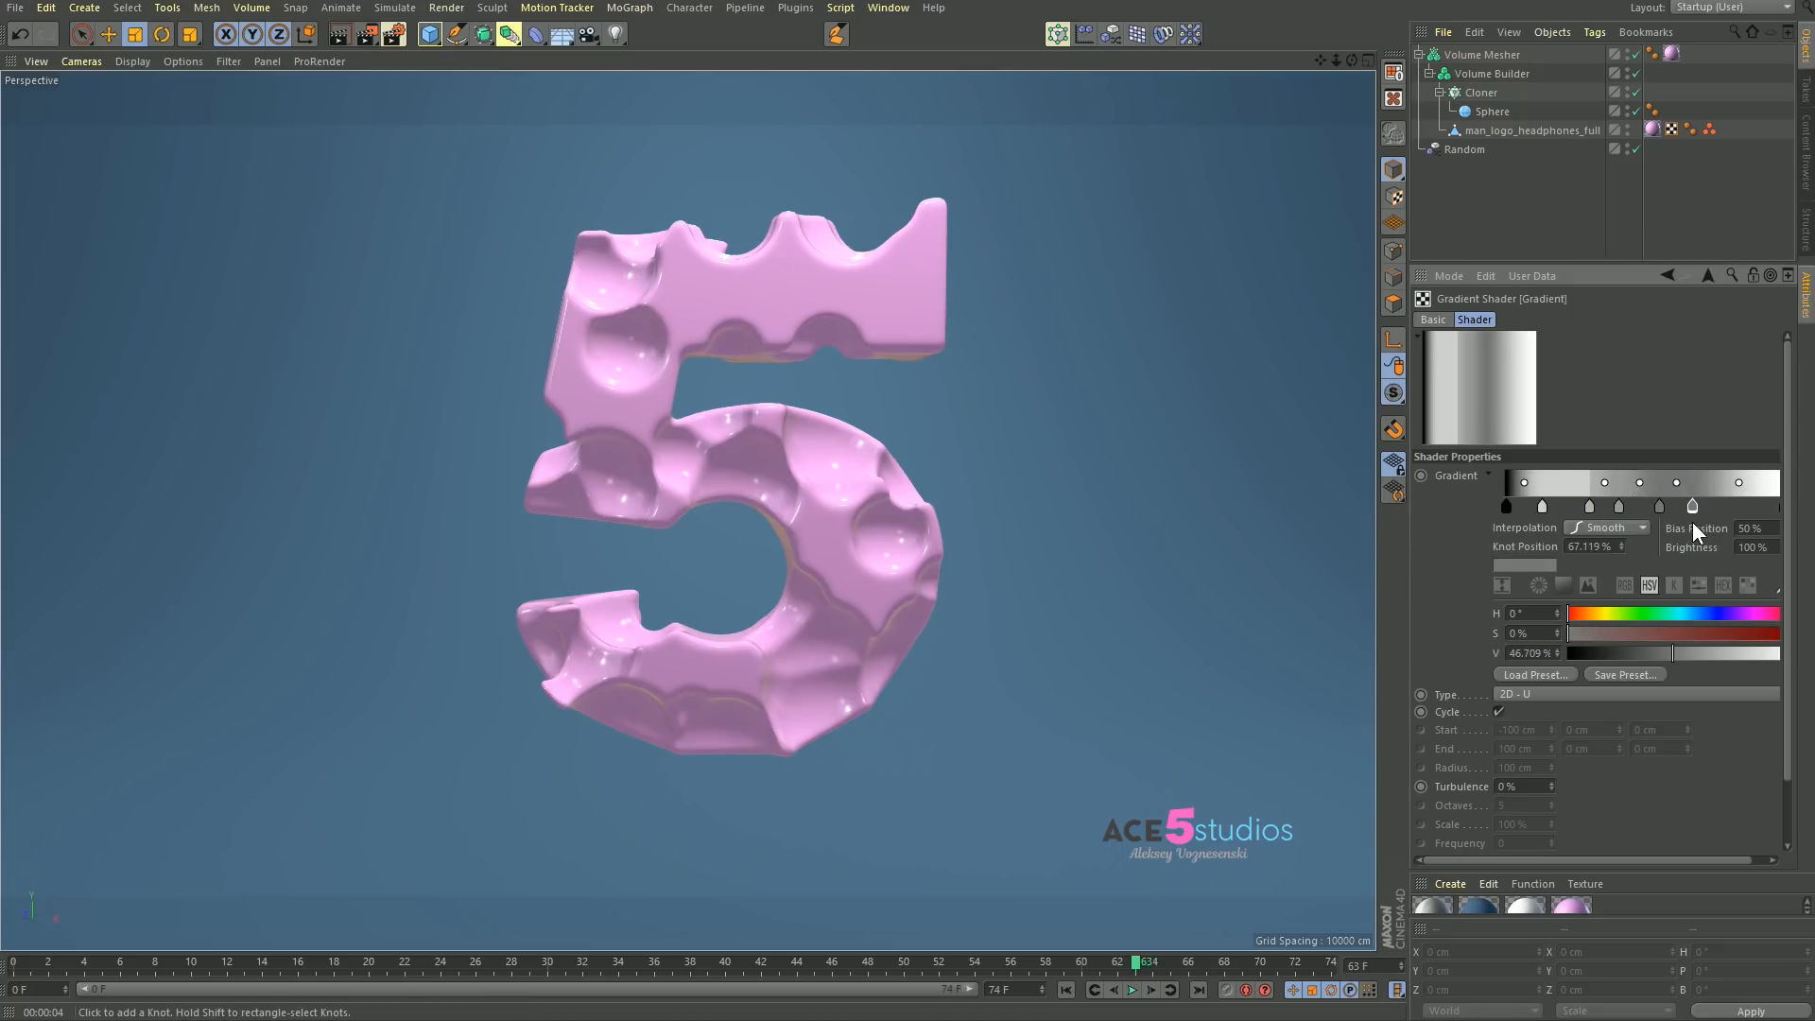
{"action": "left_click_drag", "start_coordinate": [1692, 523], "coordinate": [1695, 659]}
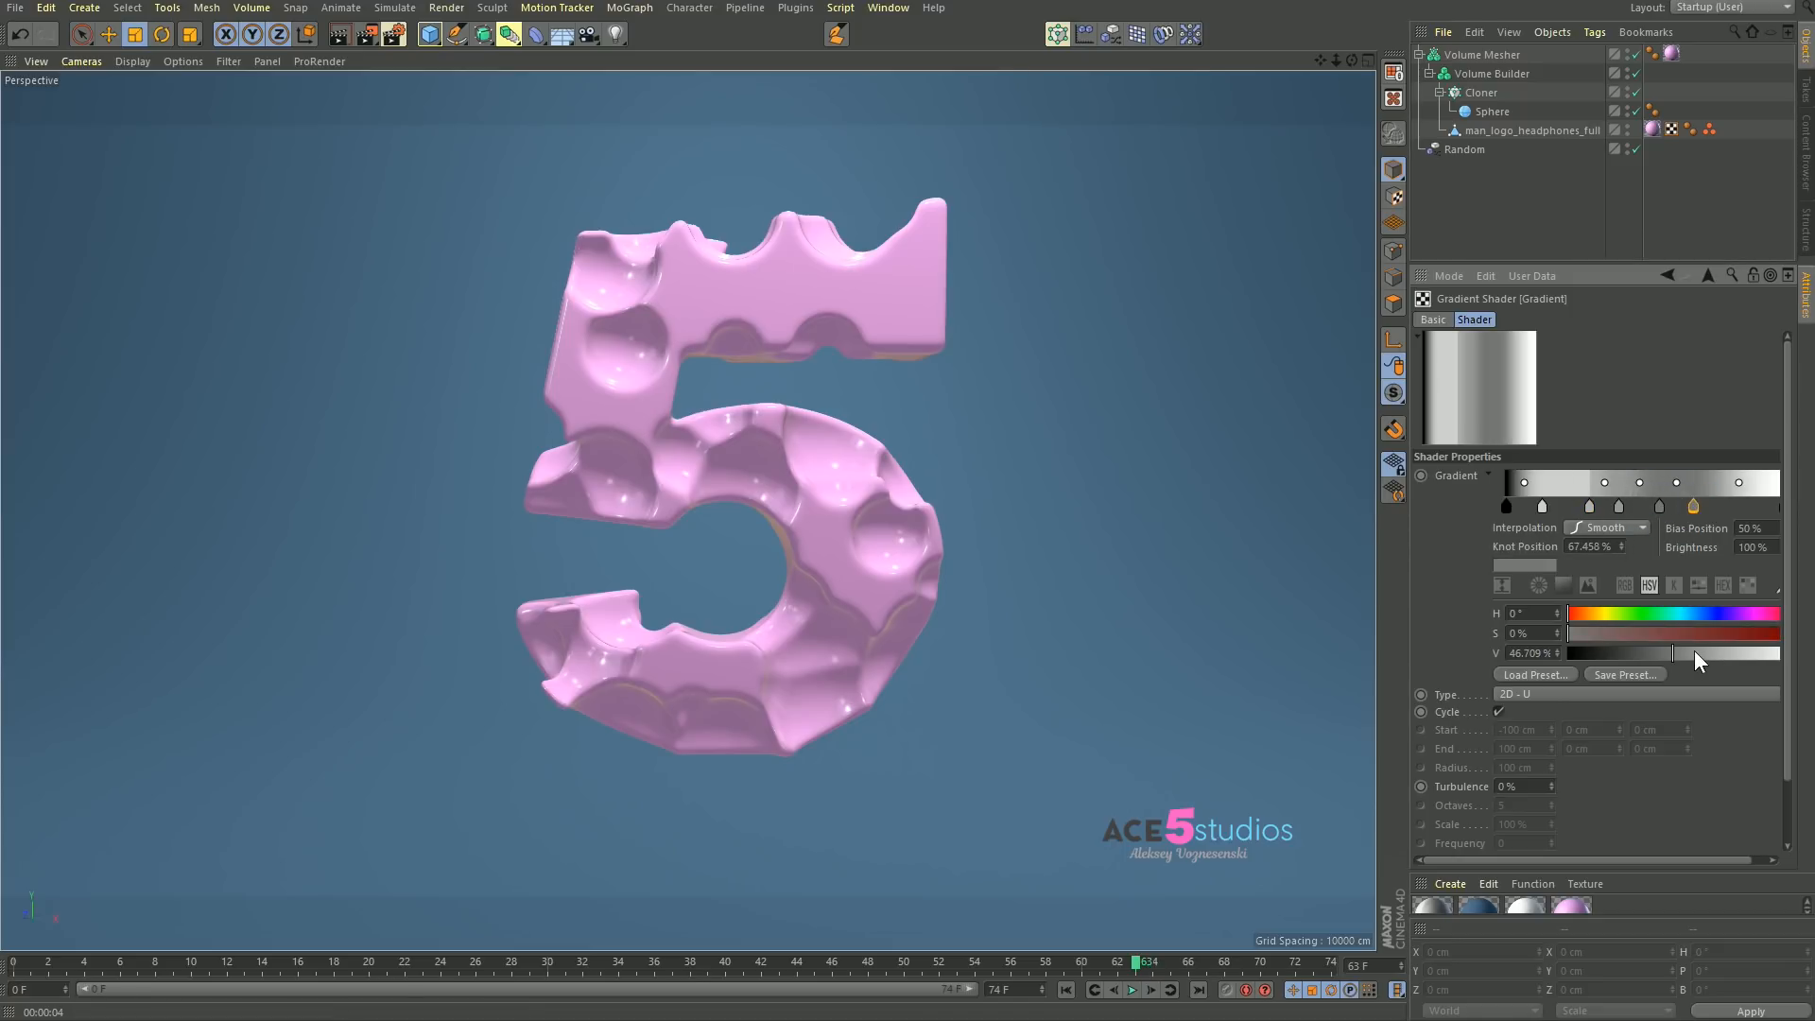
Step: Open the file asset path settings in the Preferences, bring up the add-folder chooser, and dismiss it without adding a folder
{"action": "key", "text": "ctrl+e"}
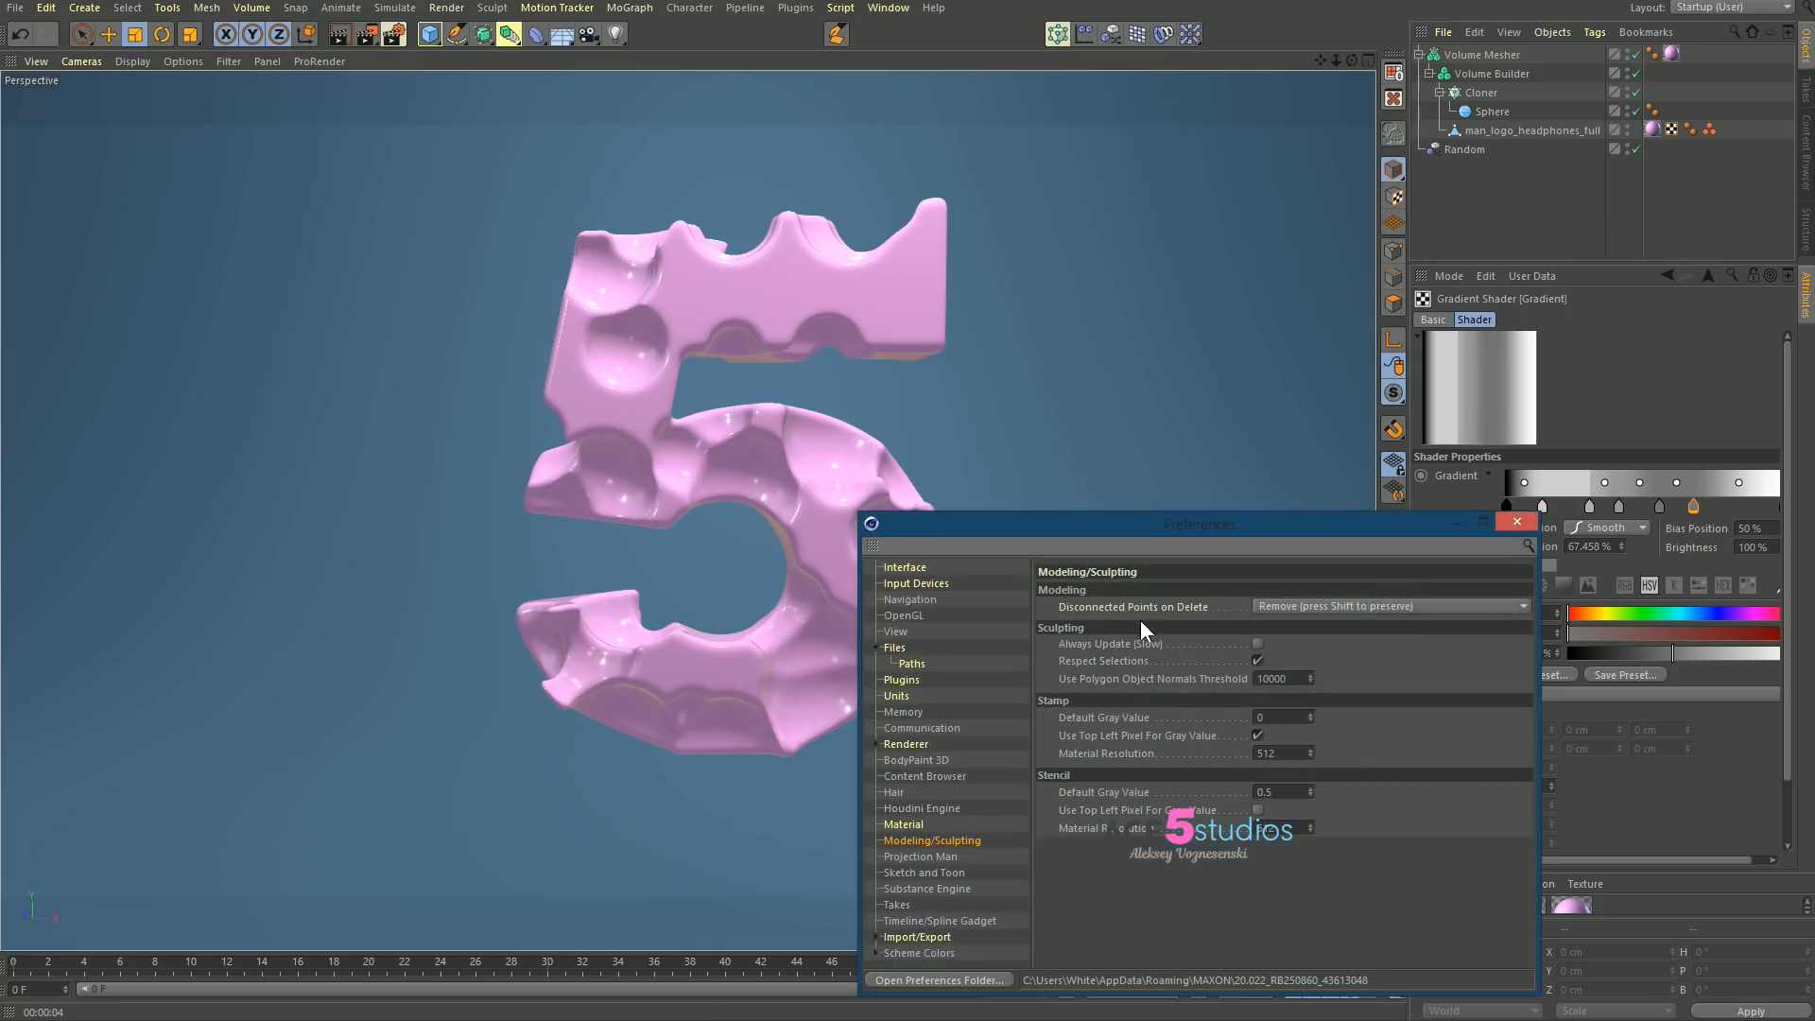
{"action": "left_click", "coordinate": [910, 665]}
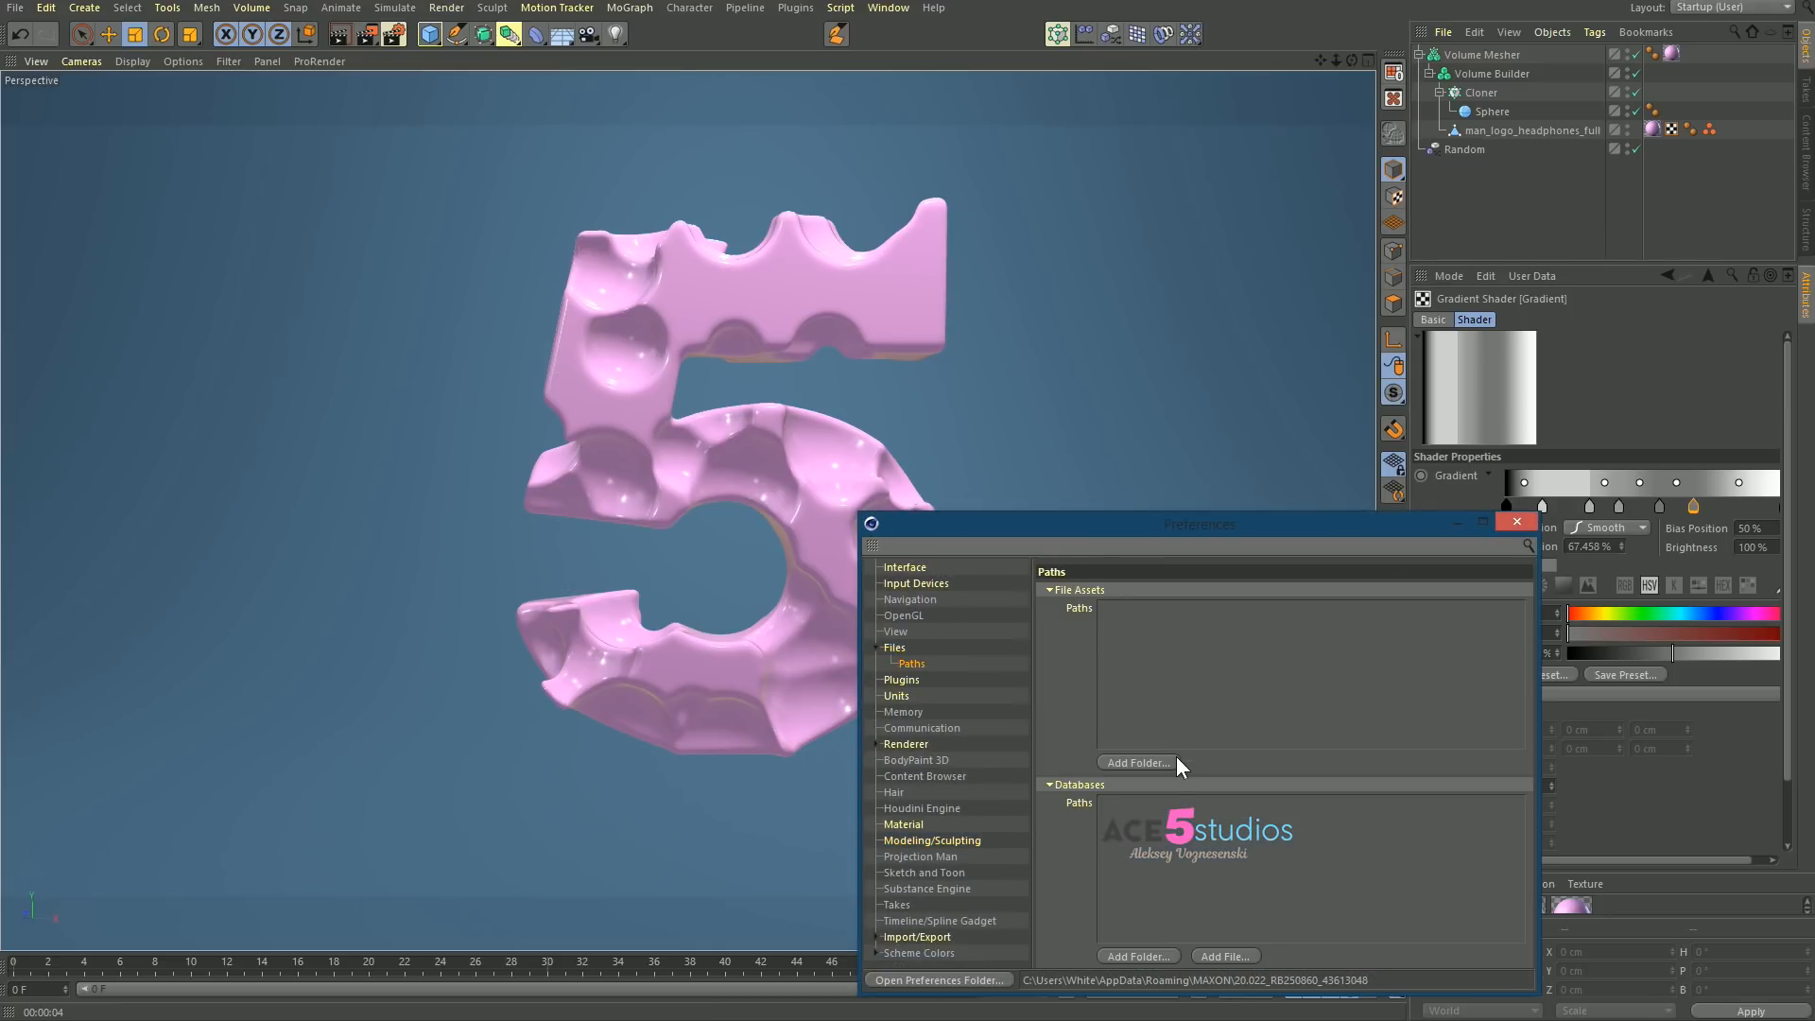
{"action": "left_click", "coordinate": [1170, 762]}
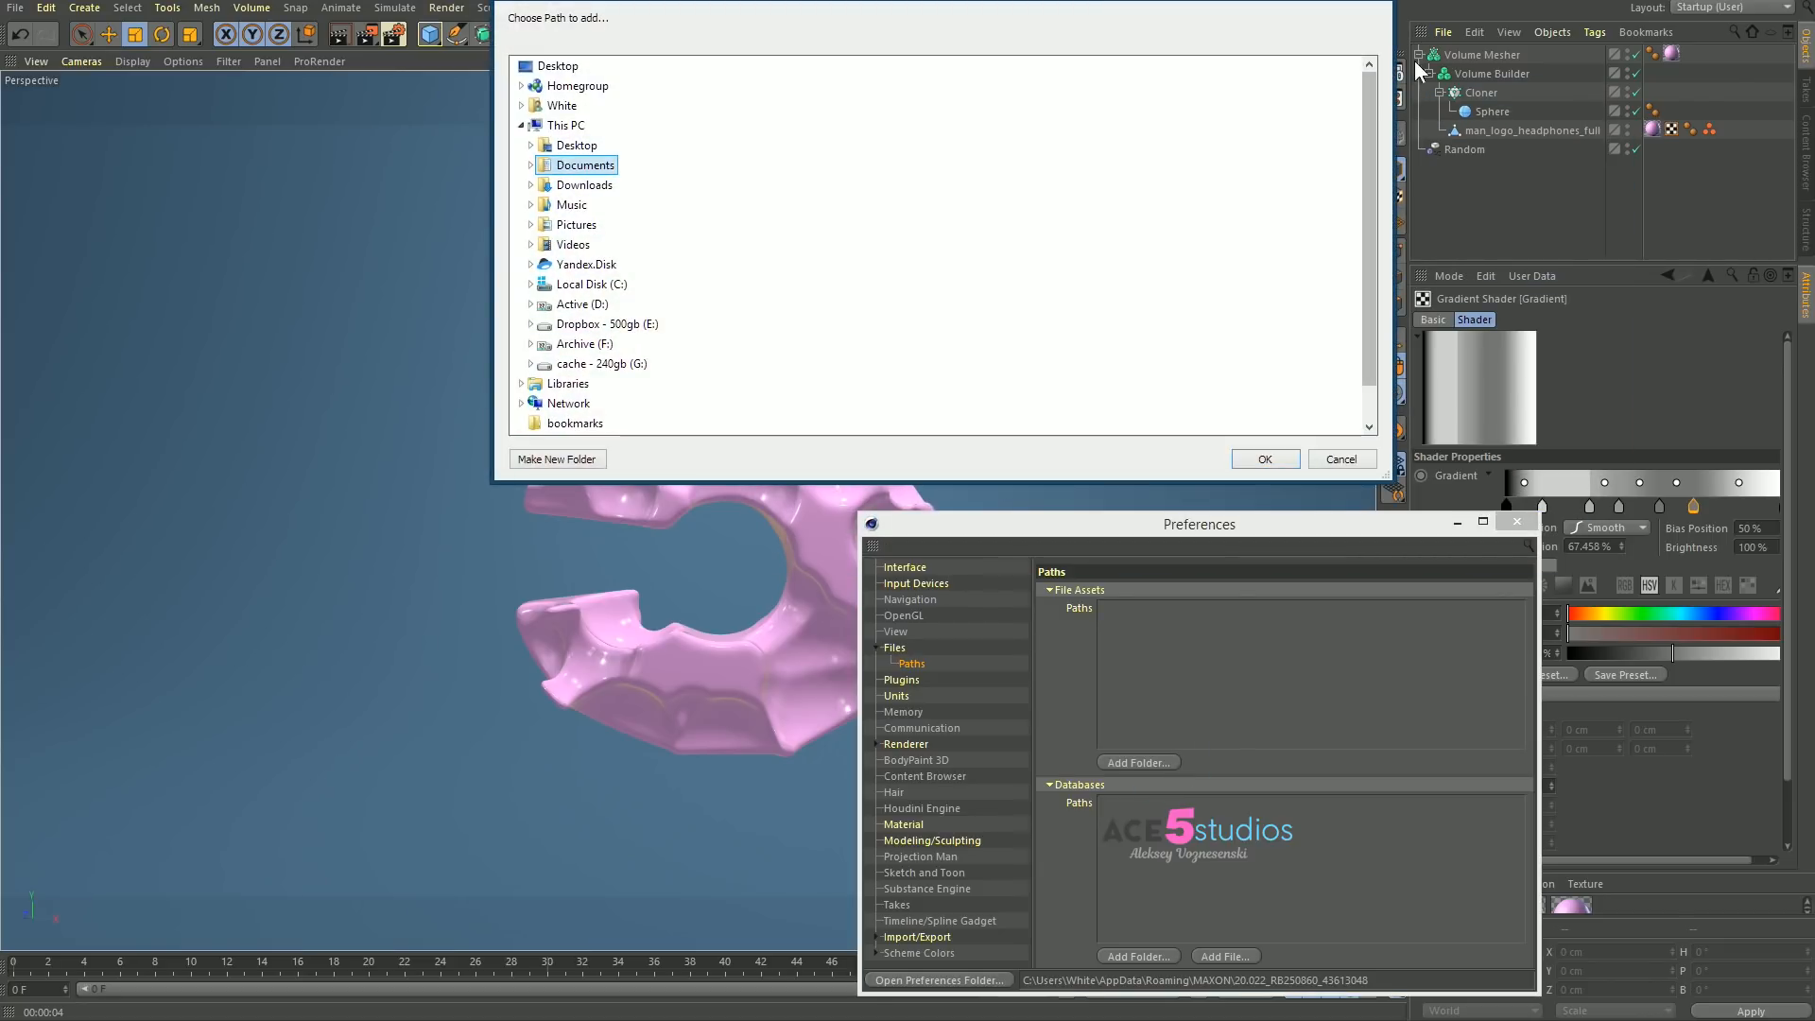
{"action": "left_click", "coordinate": [1372, 1]}
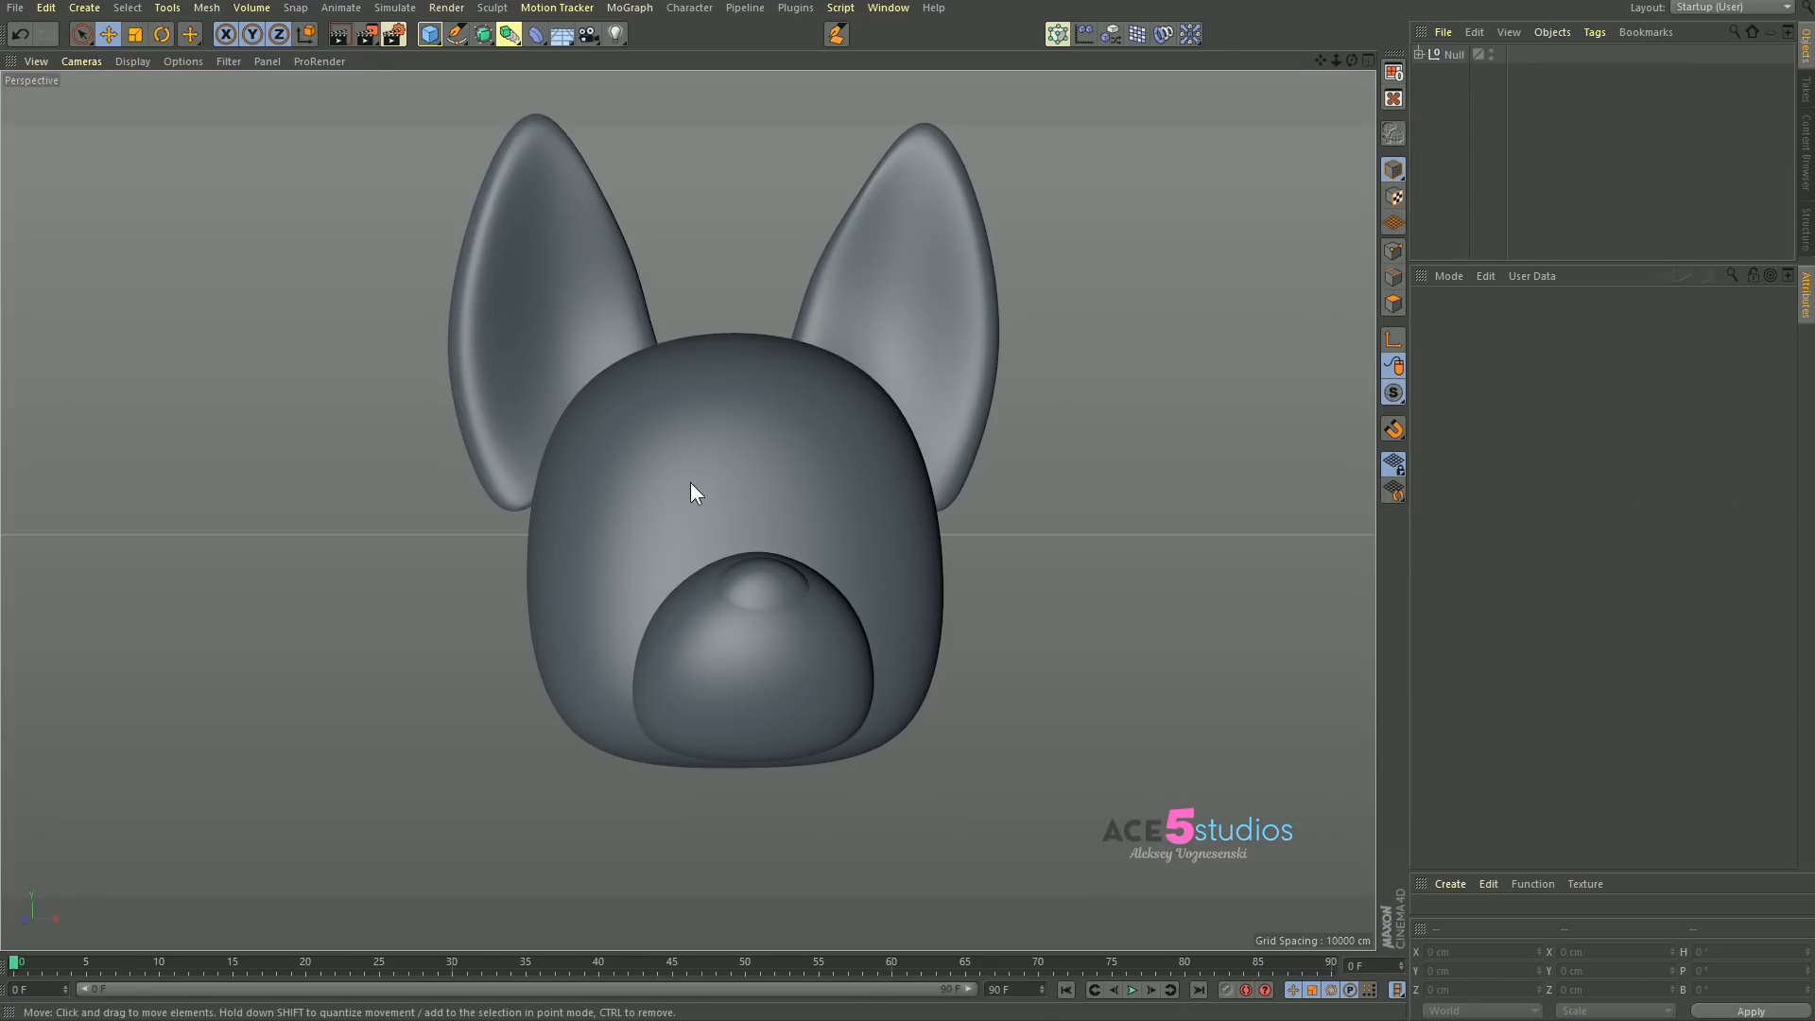
Step: Examine the animal head model and the separate head_1, snout and nose meshes that make it up
{"action": "left_click", "coordinate": [846, 484]}
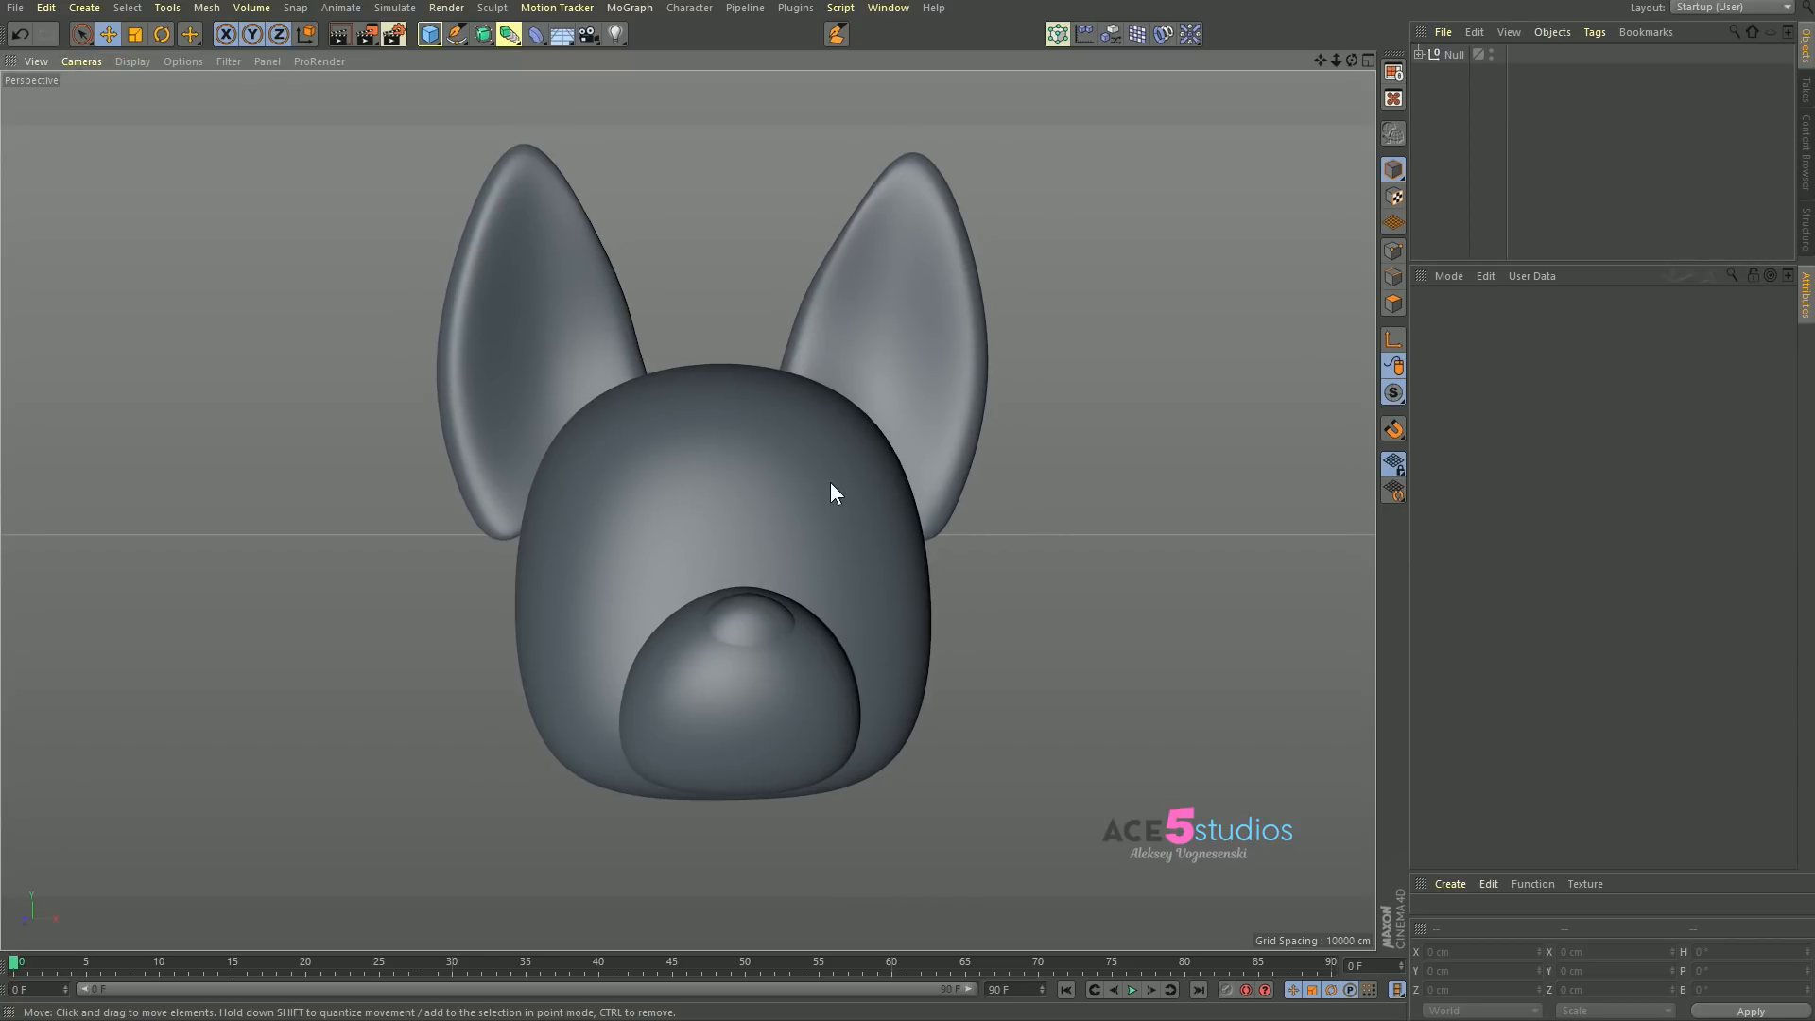
{"action": "left_click", "coordinate": [676, 683]}
{"action": "left_click", "coordinate": [1252, 448]}
{"action": "left_click_drag", "start_coordinate": [647, 541], "coordinate": [695, 530], "text": "alt"}
{"action": "right_click_drag", "start_coordinate": [729, 437], "coordinate": [697, 459], "text": "alt"}
{"action": "left_click", "coordinate": [682, 456]}
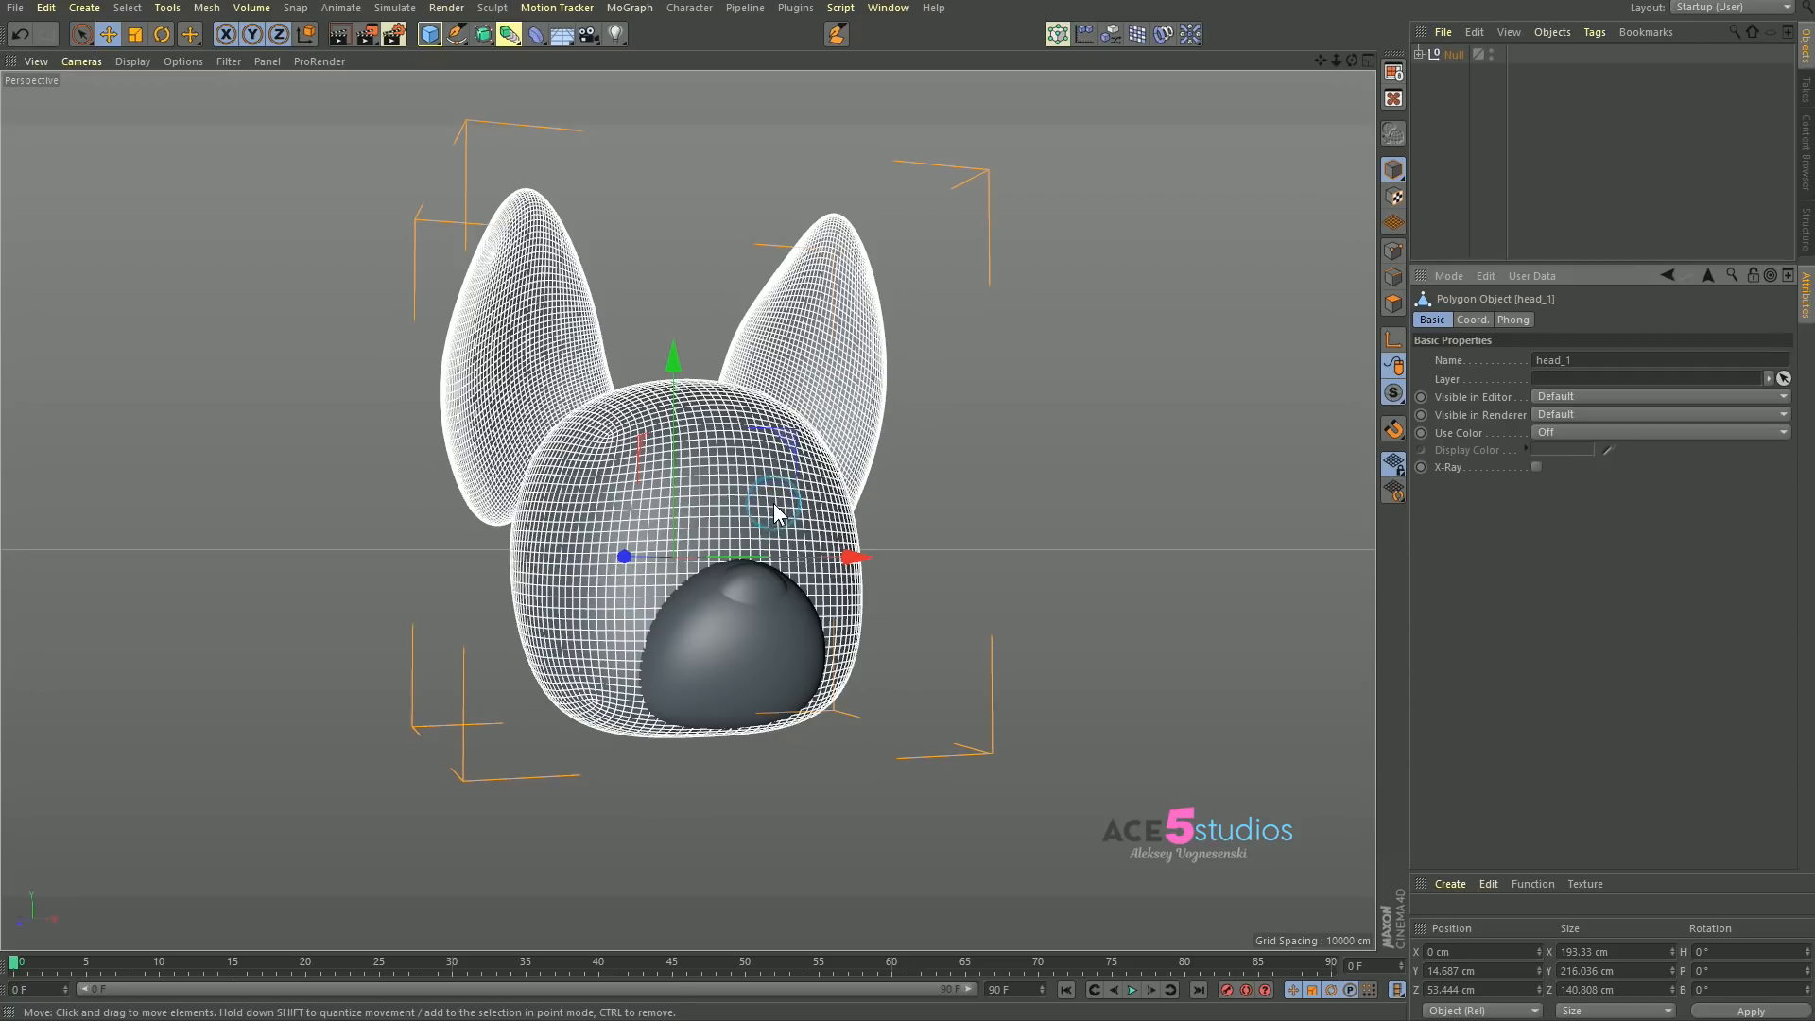
{"action": "left_click", "coordinate": [1418, 54]}
{"action": "left_click", "coordinate": [1466, 112]}
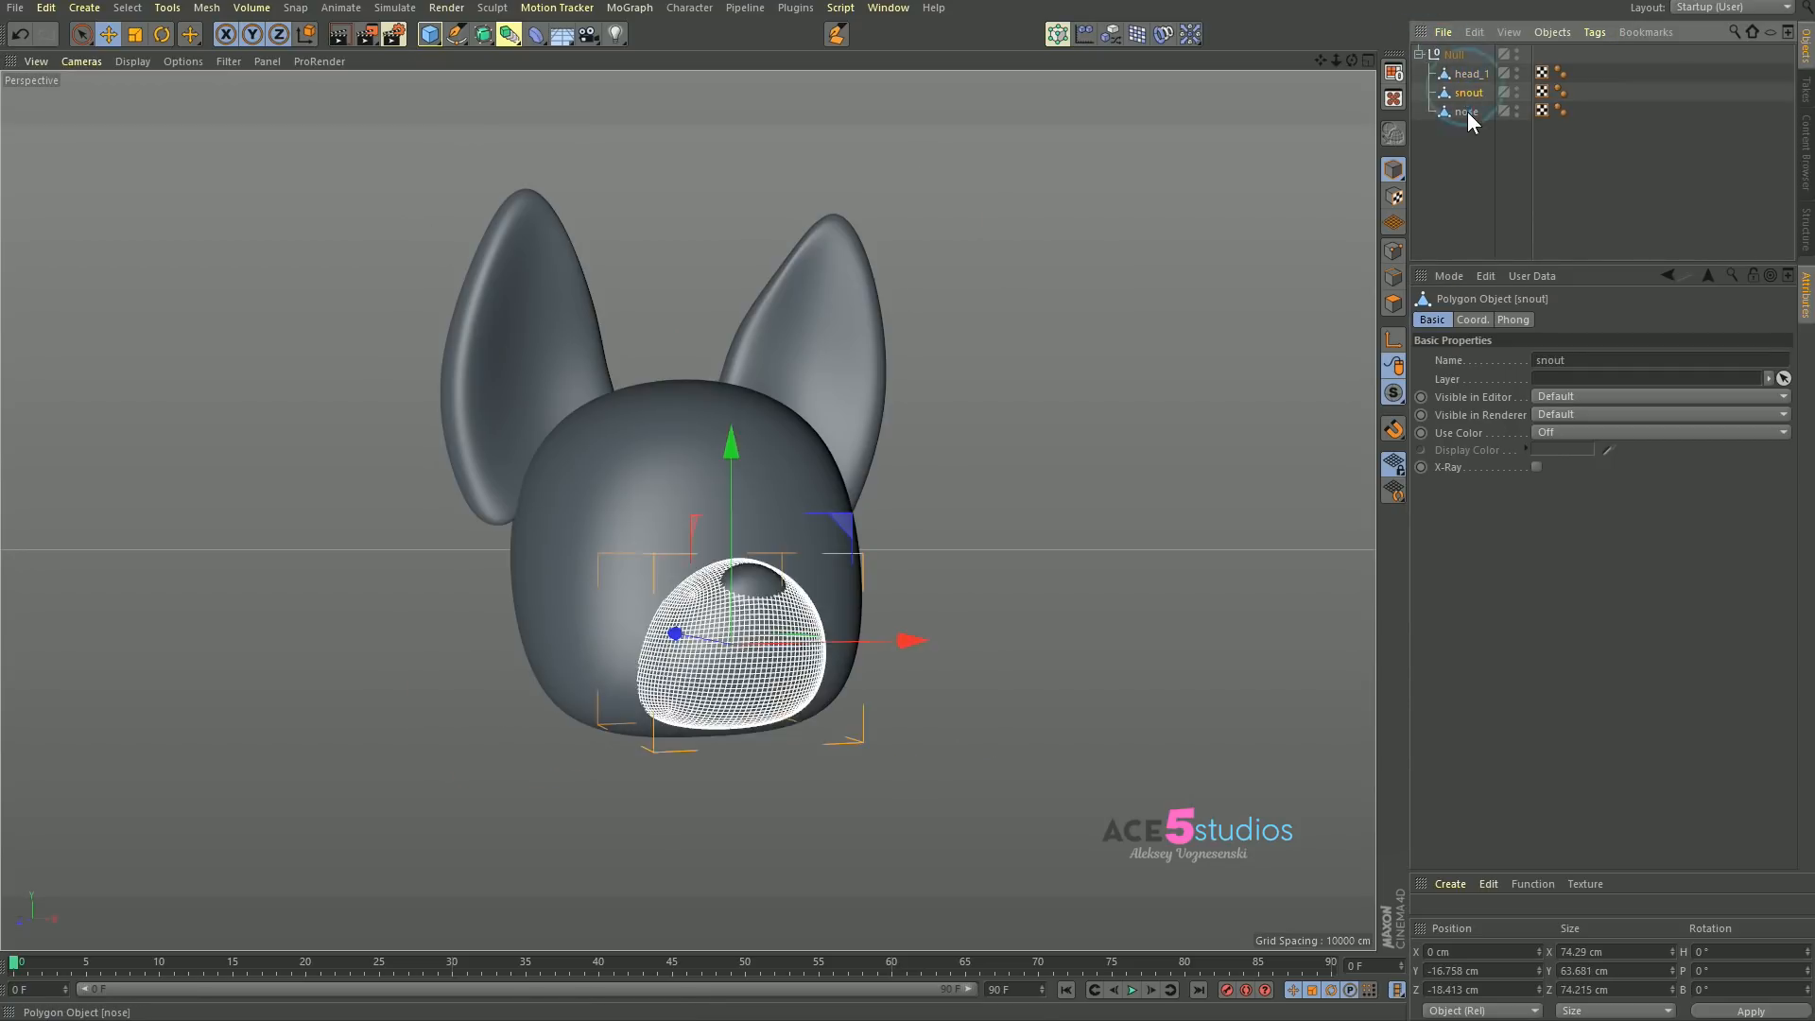
{"action": "left_click", "coordinate": [1467, 92]}
{"action": "left_click", "coordinate": [1467, 79]}
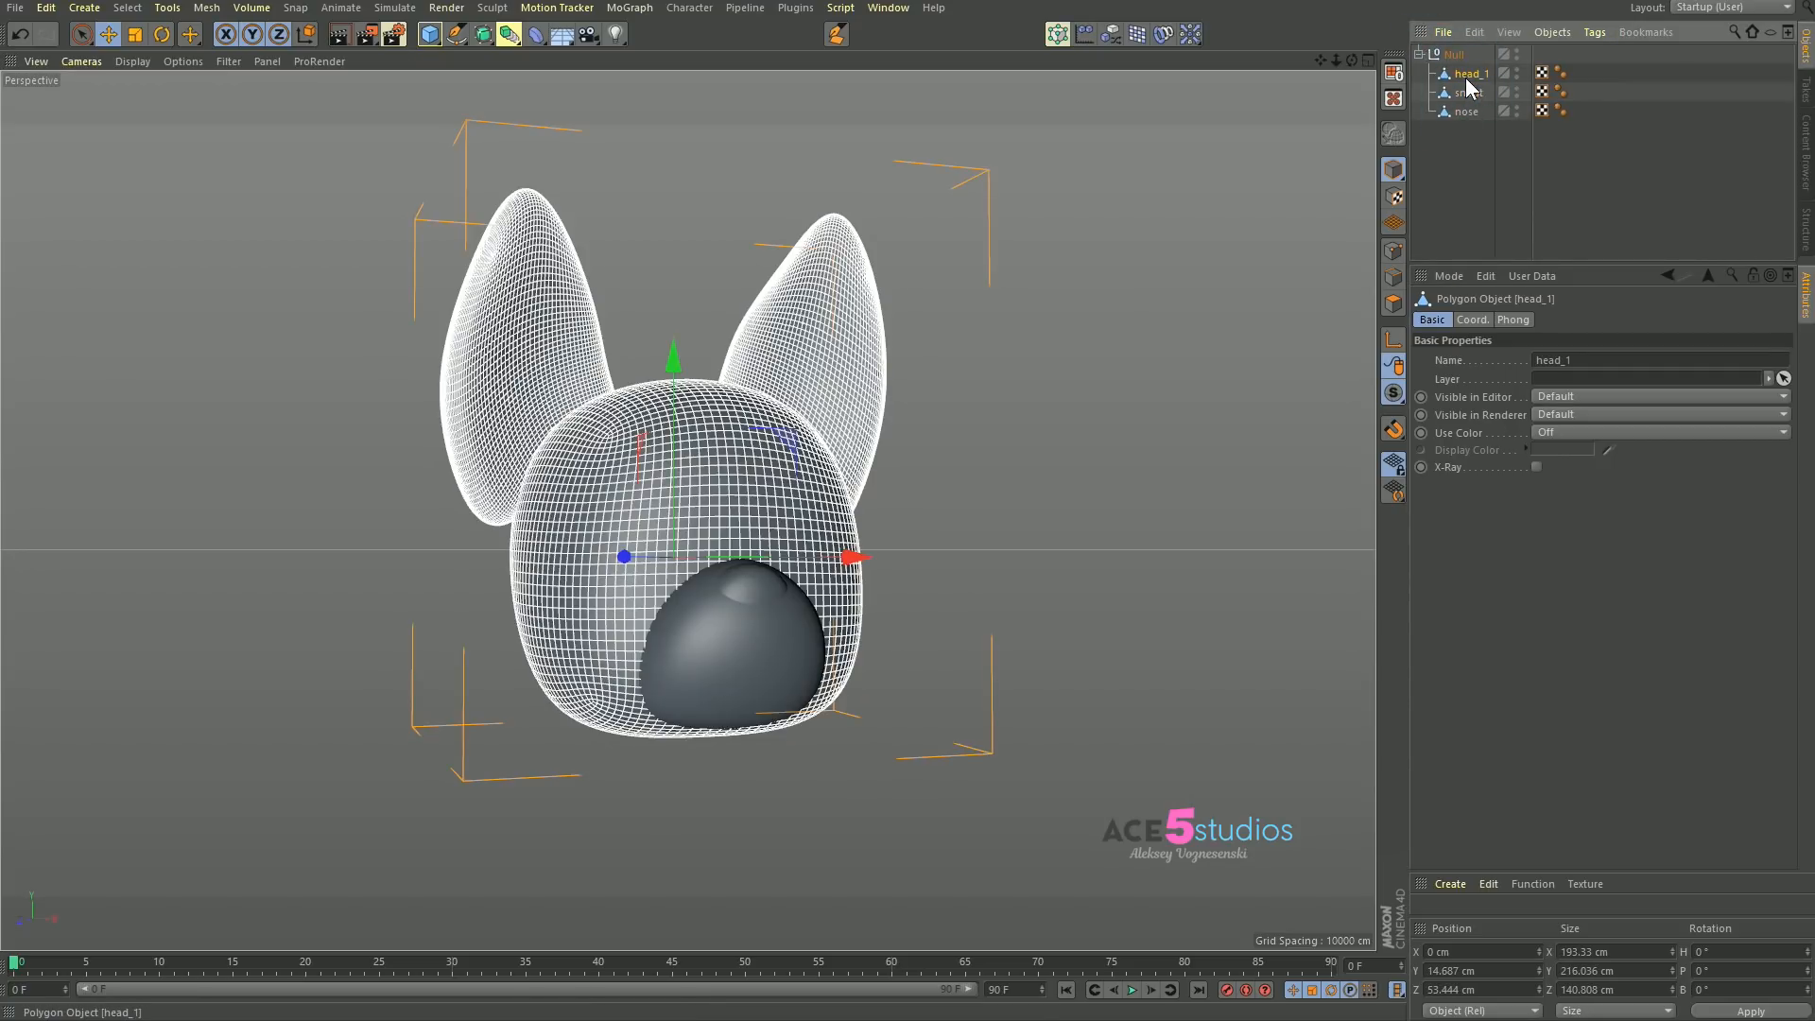
Step: Switch to polygon mode and select the head_1, snout and nose objects together
{"action": "key", "text": "Return"}
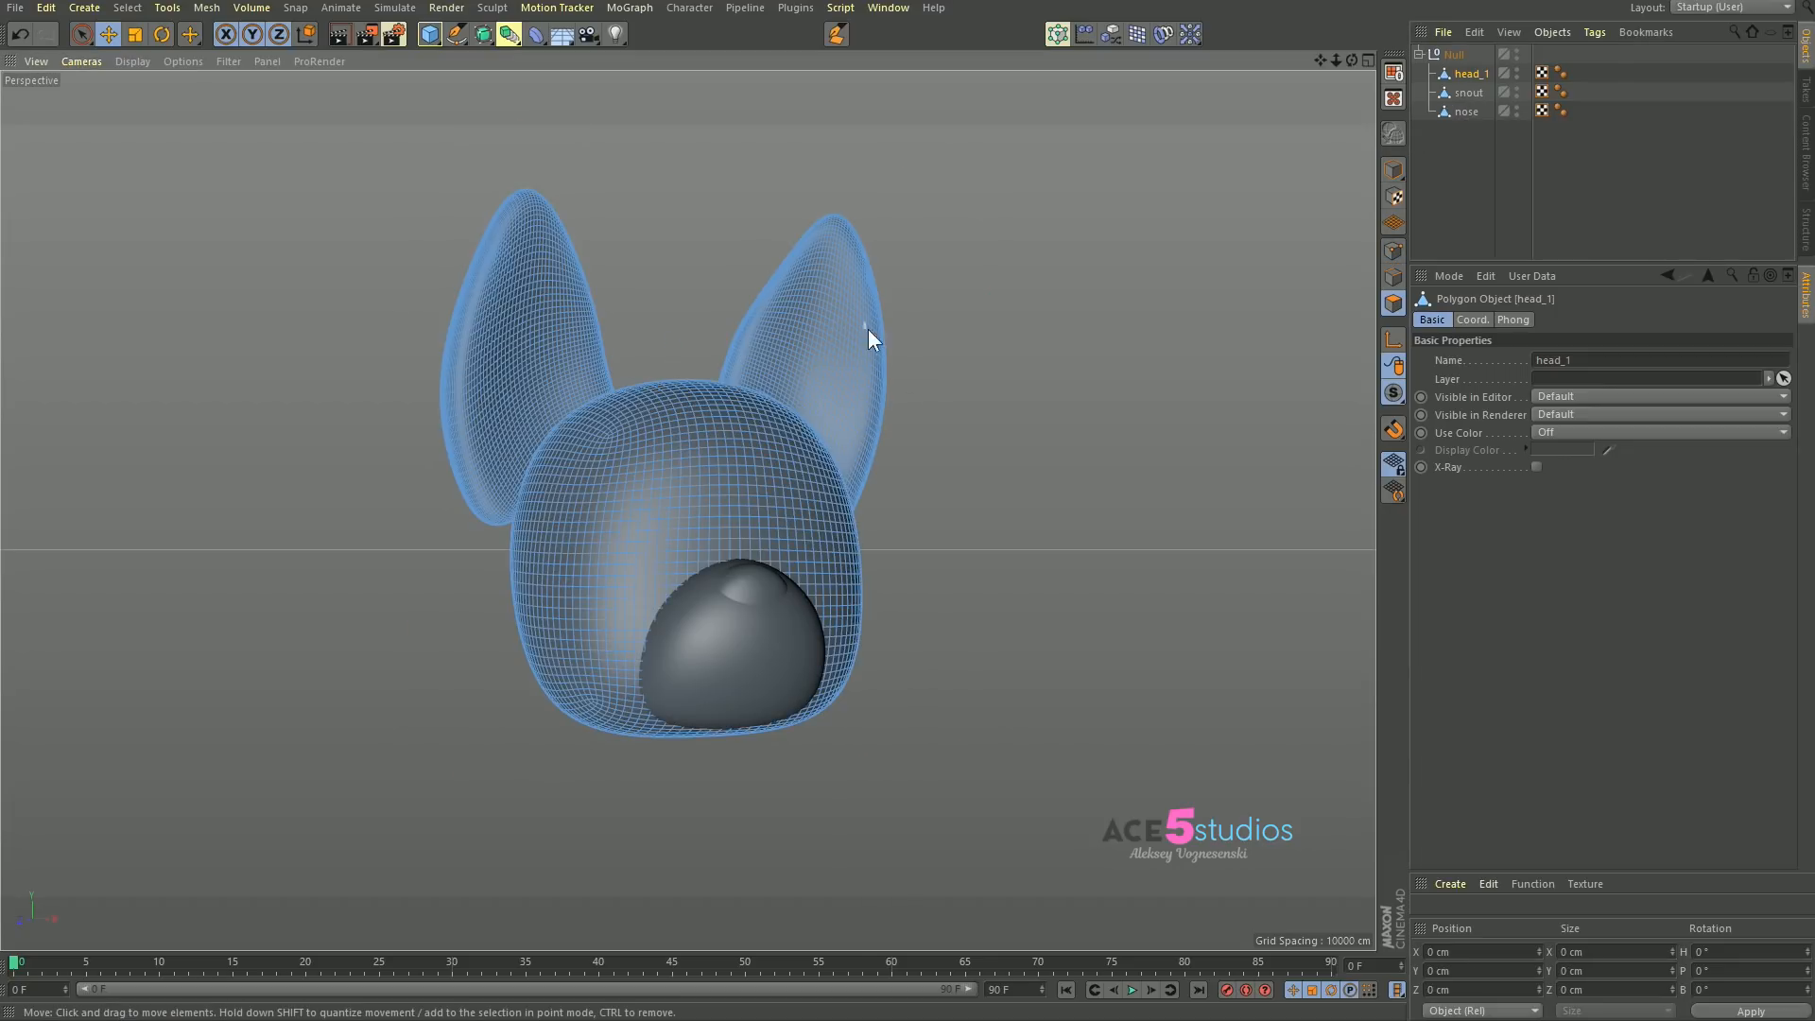
{"action": "left_click", "coordinate": [1467, 172]}
{"action": "left_click", "coordinate": [1456, 110]}
{"action": "left_click", "coordinate": [1450, 155]}
{"action": "left_click_drag", "start_coordinate": [870, 381], "coordinate": [817, 448], "text": "alt"}
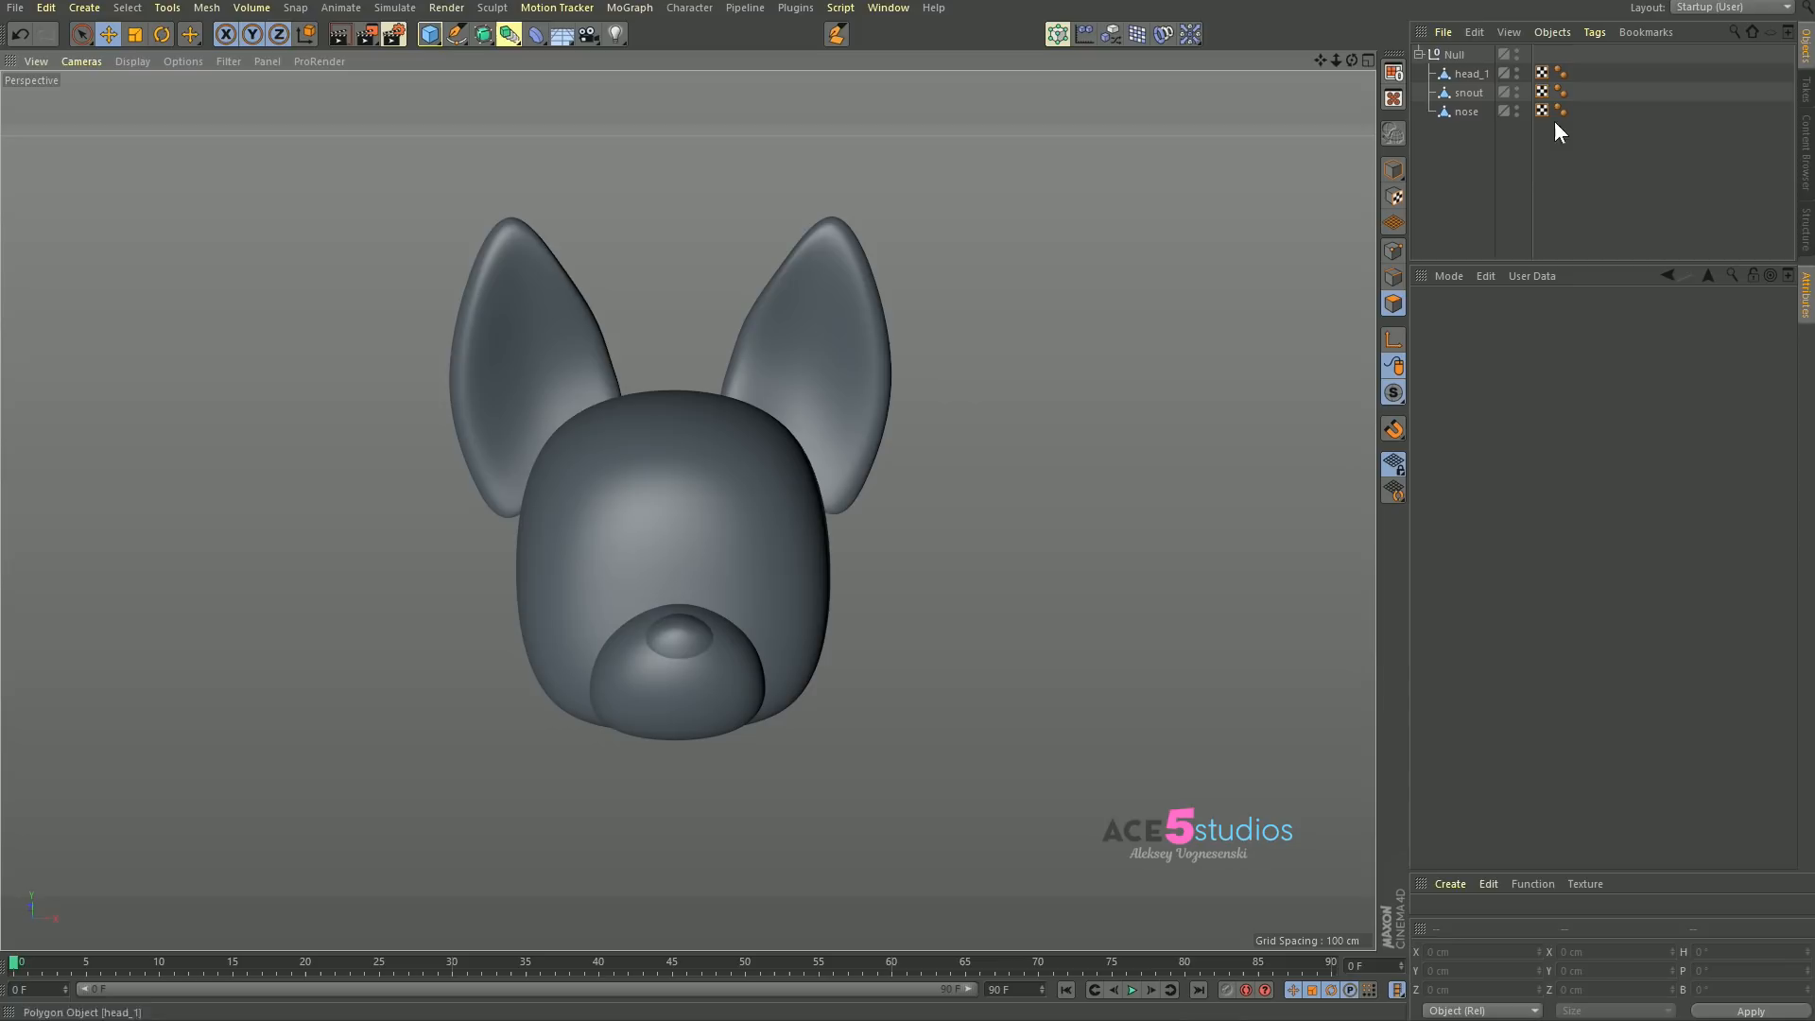
{"action": "left_click_drag", "start_coordinate": [1501, 179], "coordinate": [1425, 77]}
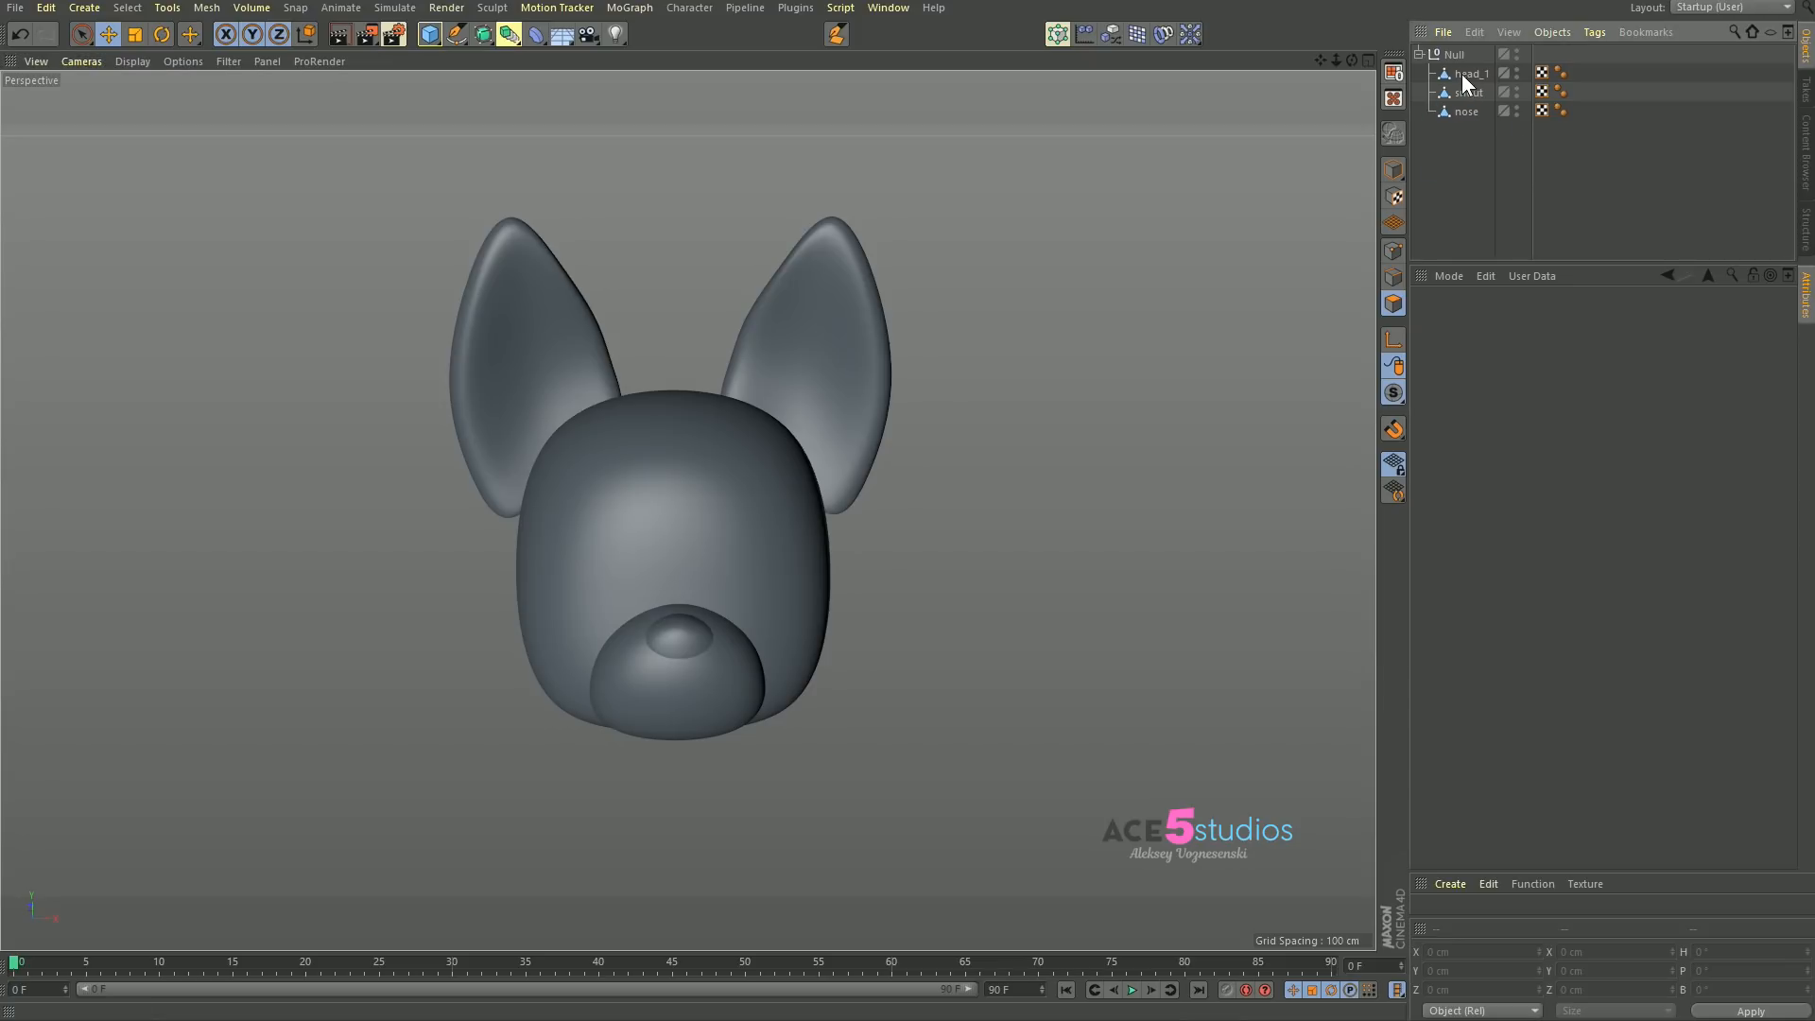
Step: Detach the Volume commands as a floating palette beside the head model
{"action": "left_click", "coordinate": [251, 8]}
{"action": "left_click", "coordinate": [261, 16]}
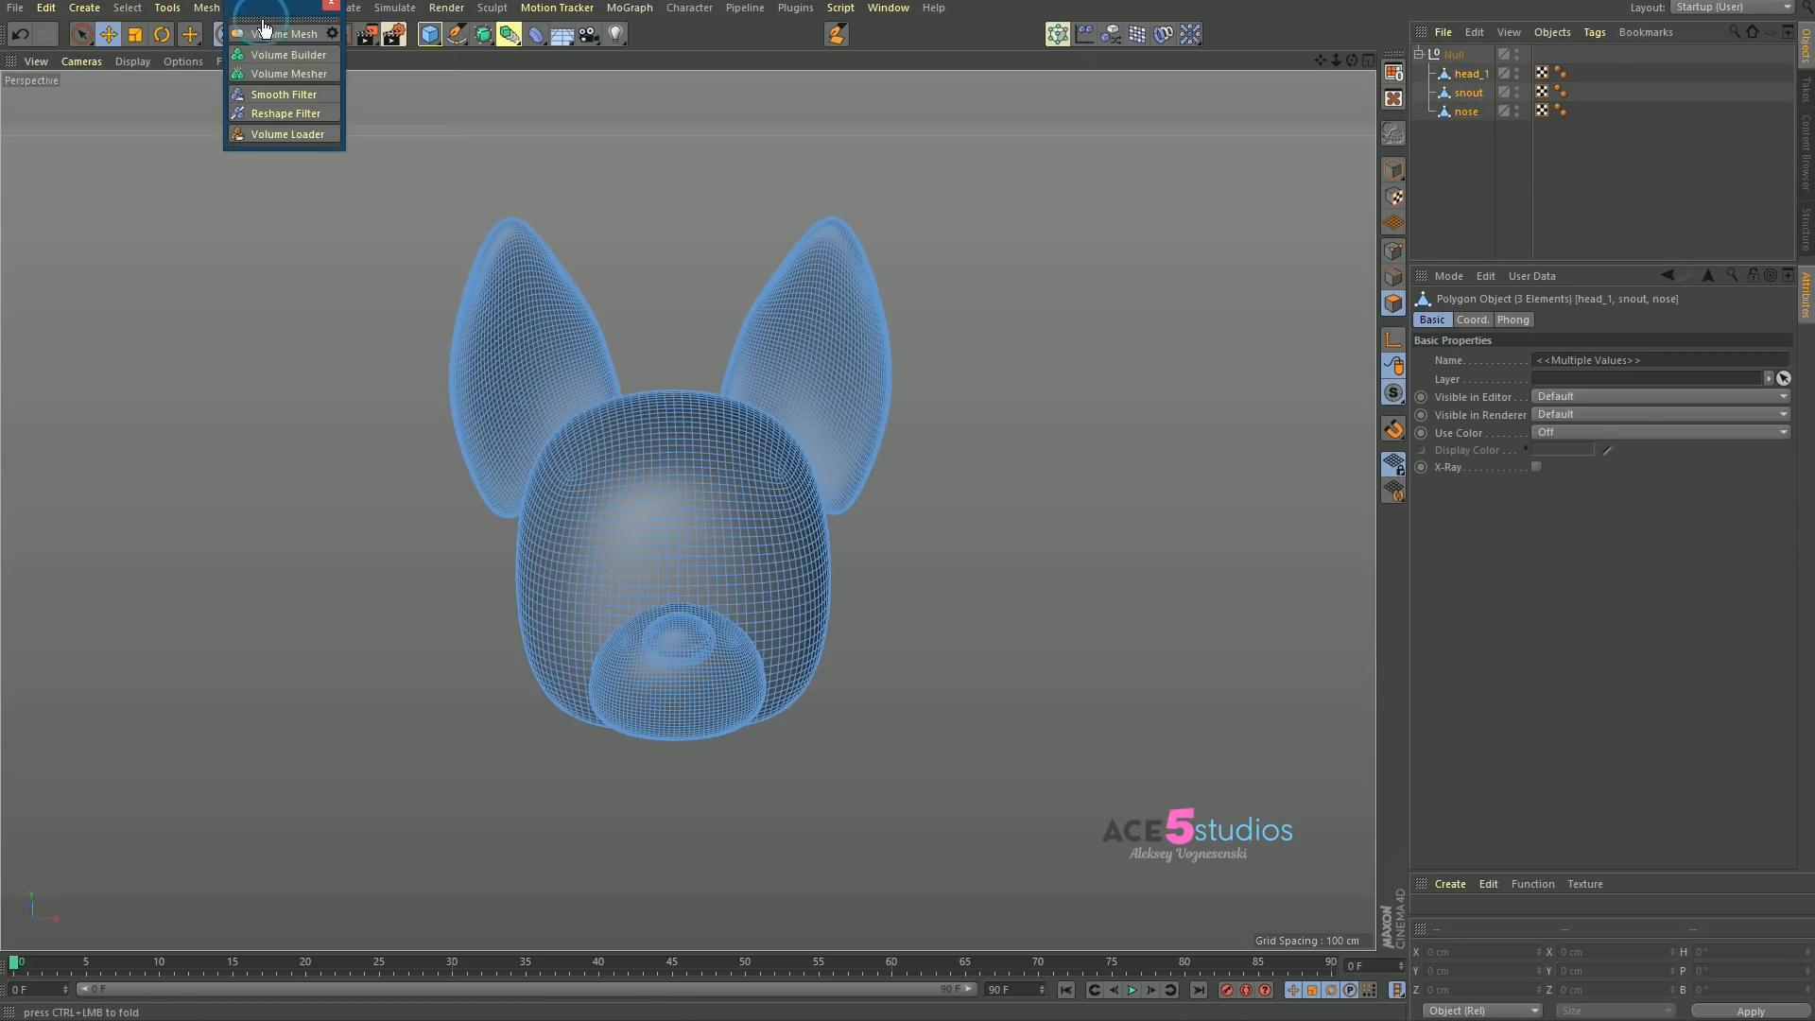
{"action": "left_click_drag", "start_coordinate": [263, 23], "coordinate": [150, 180]}
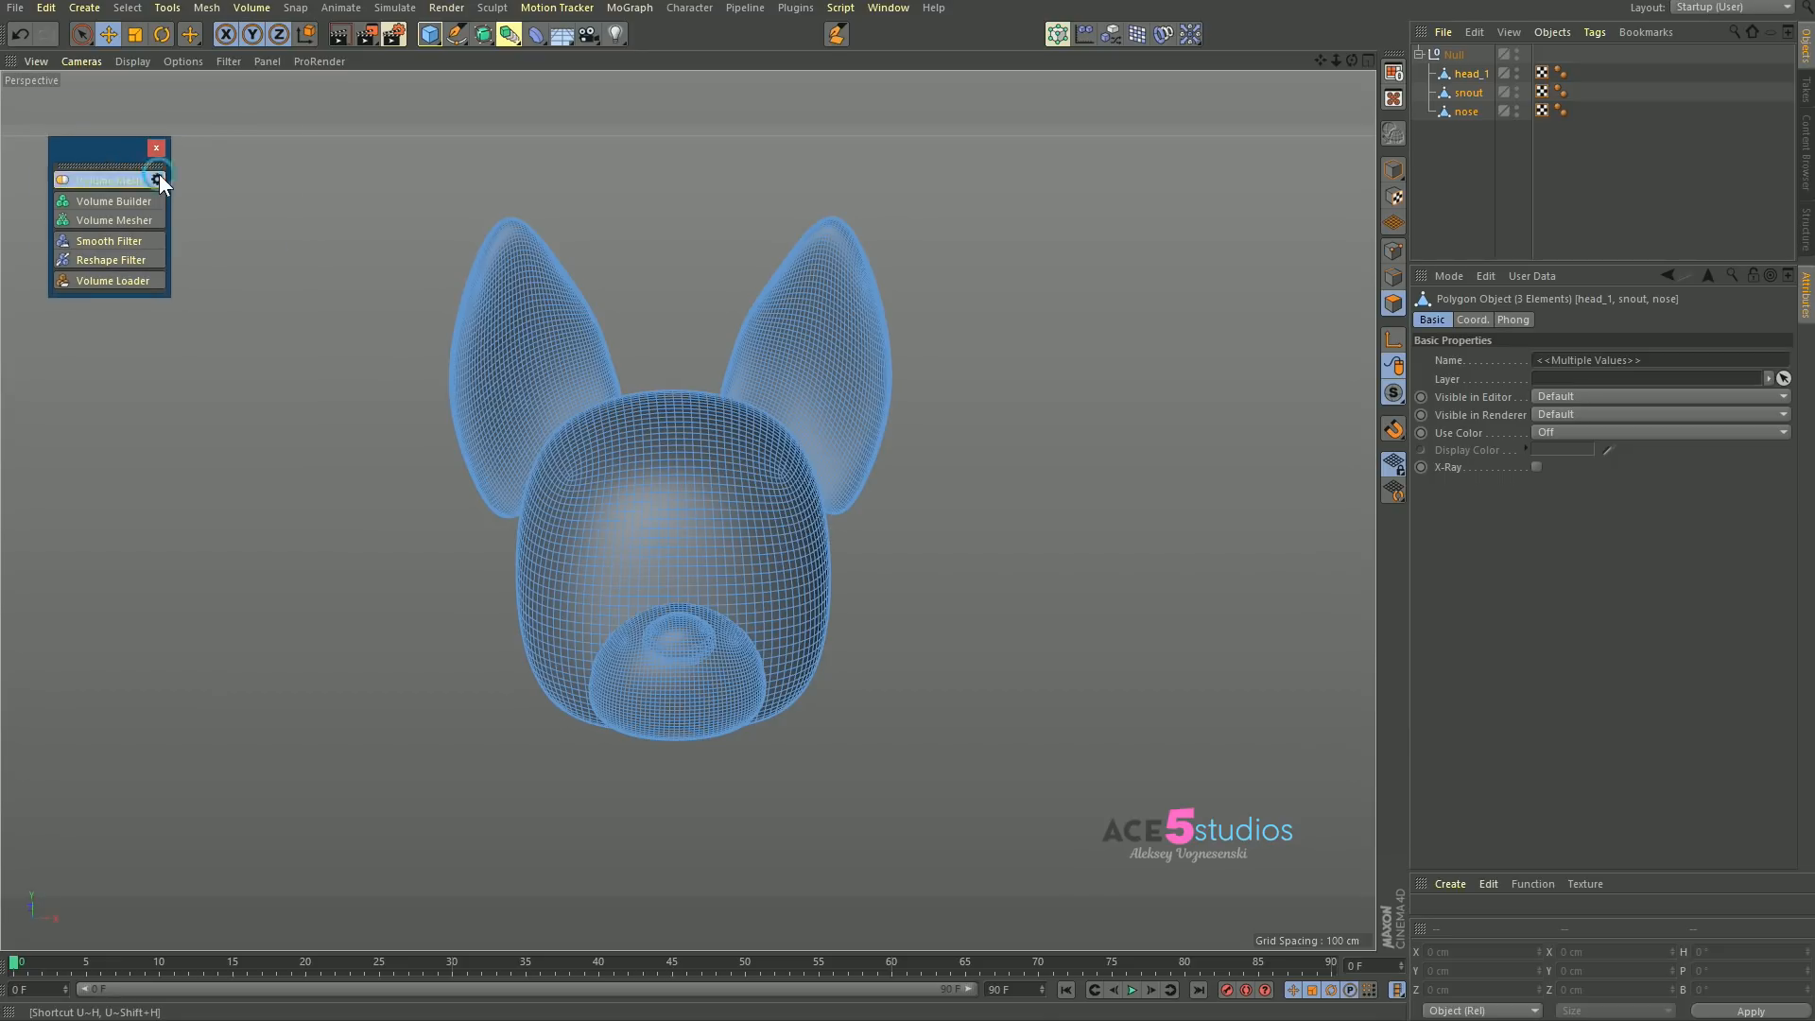
Step: Fuse the selected head_1, snout and nose meshes into a single mesh with the Volume Mesh command and its options dialog
{"action": "left_click", "coordinate": [158, 180]}
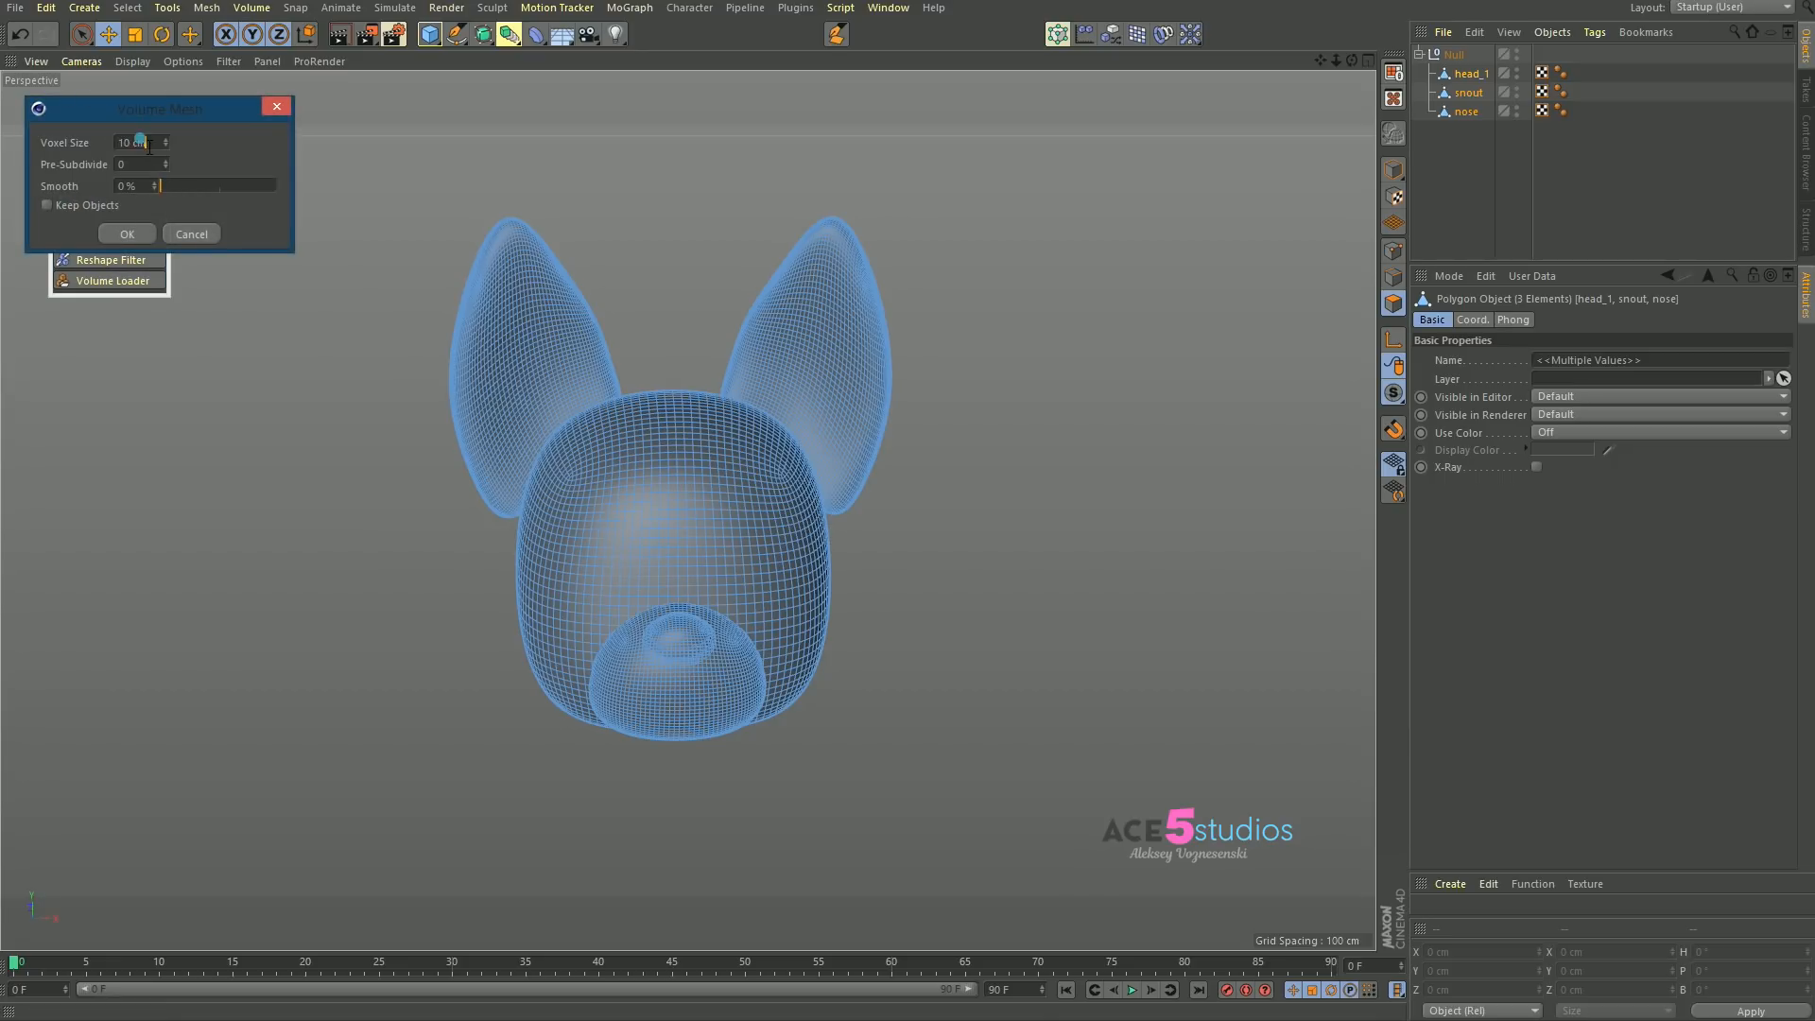
{"action": "left_click", "coordinate": [128, 233]}
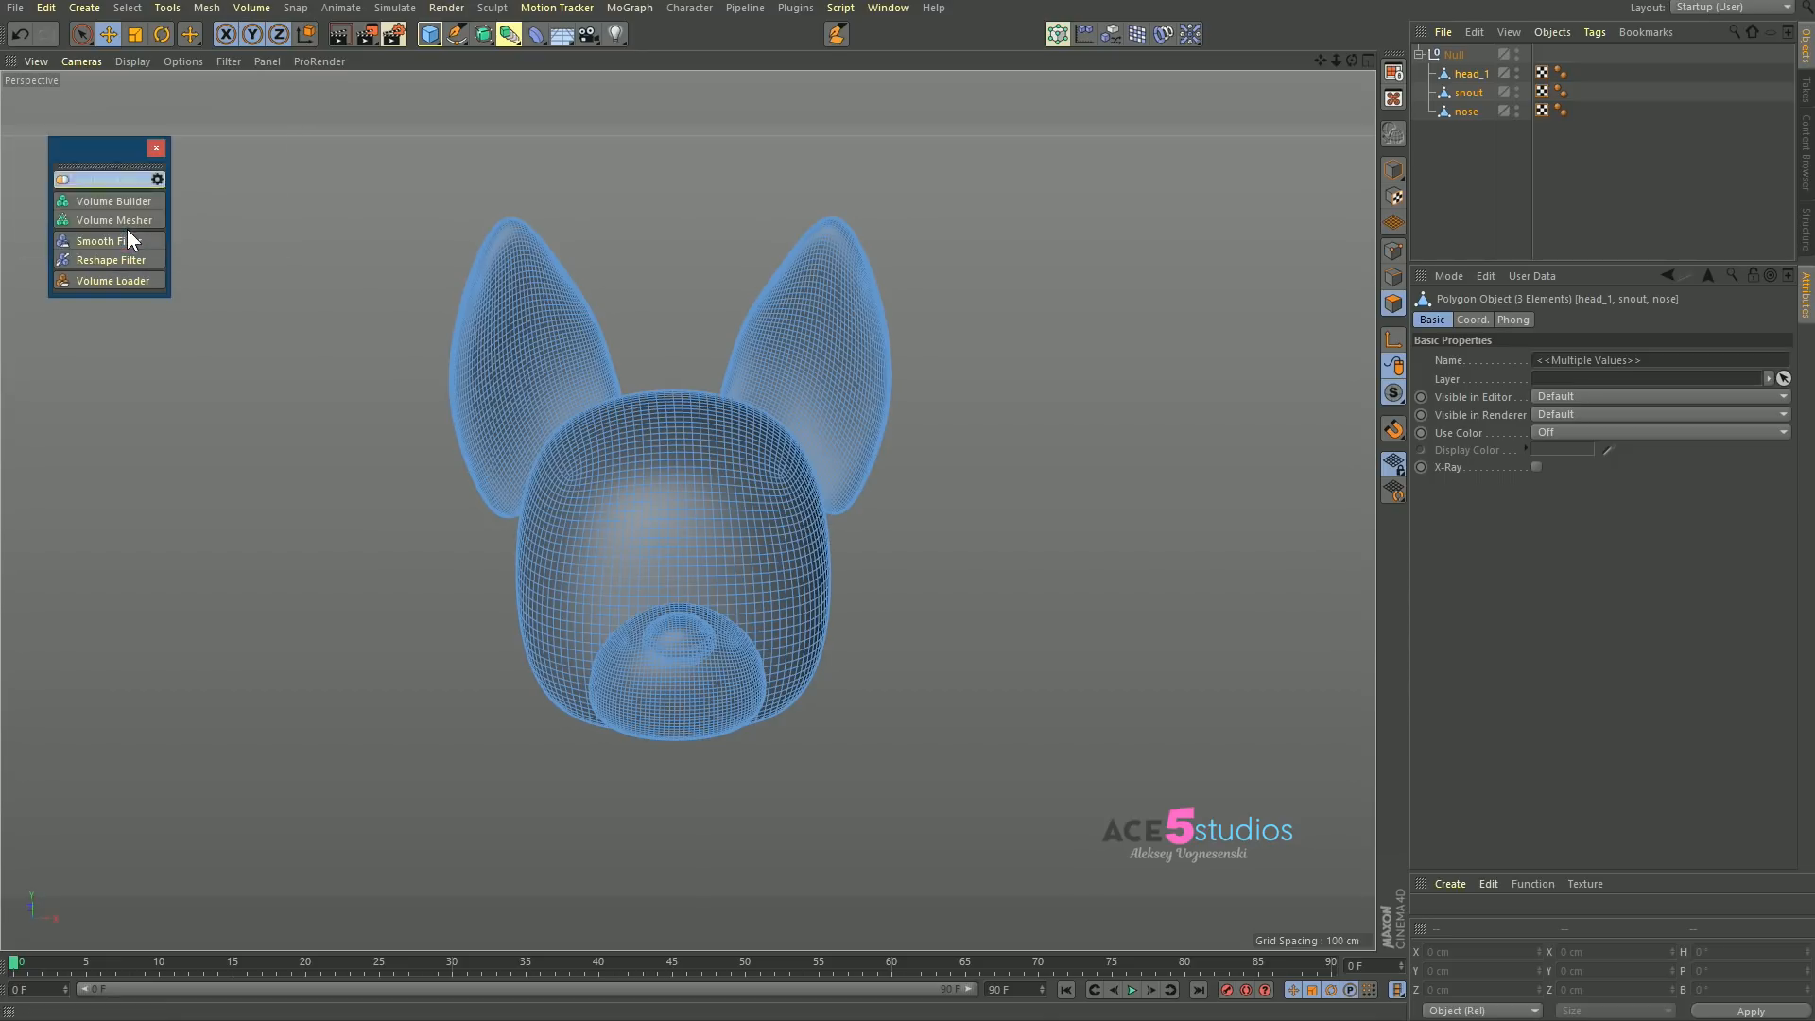
{"action": "left_click", "coordinate": [312, 303]}
{"action": "left_click_drag", "start_coordinate": [643, 454], "coordinate": [690, 482], "text": "alt"}
{"action": "scroll", "coordinate": [681, 473], "scroll_direction": "up", "scroll_amount": 4}
Step: Detach the Sculpt commands and the sculpting brushes as floating palettes, with the fused head_1 mesh selected
{"action": "left_click", "coordinate": [493, 8]}
{"action": "left_click", "coordinate": [518, 22]}
{"action": "left_click_drag", "start_coordinate": [517, 6], "coordinate": [109, 389]}
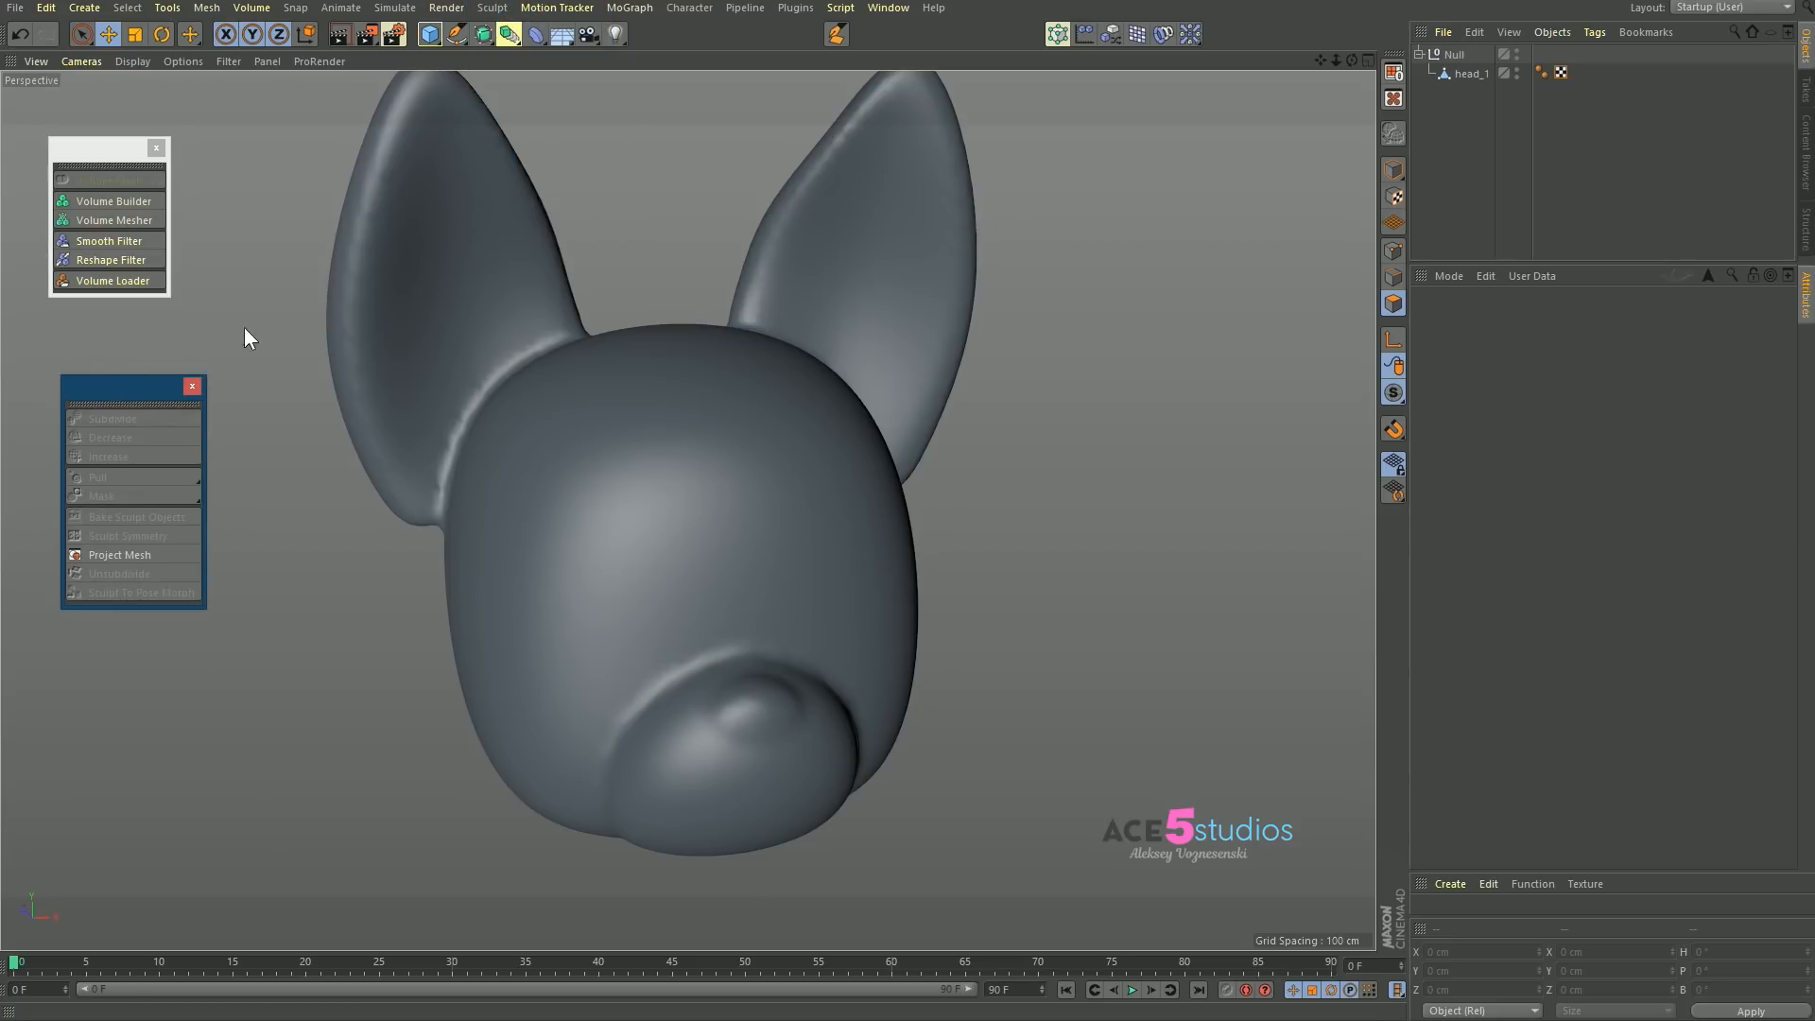
{"action": "left_click", "coordinate": [1471, 70]}
{"action": "mouse_move", "coordinate": [88, 474]}
{"action": "left_mouse_down"}
{"action": "mouse_move", "coordinate": [284, 484]}
{"action": "mouse_move", "coordinate": [168, 464]}
{"action": "left_mouse_up"}
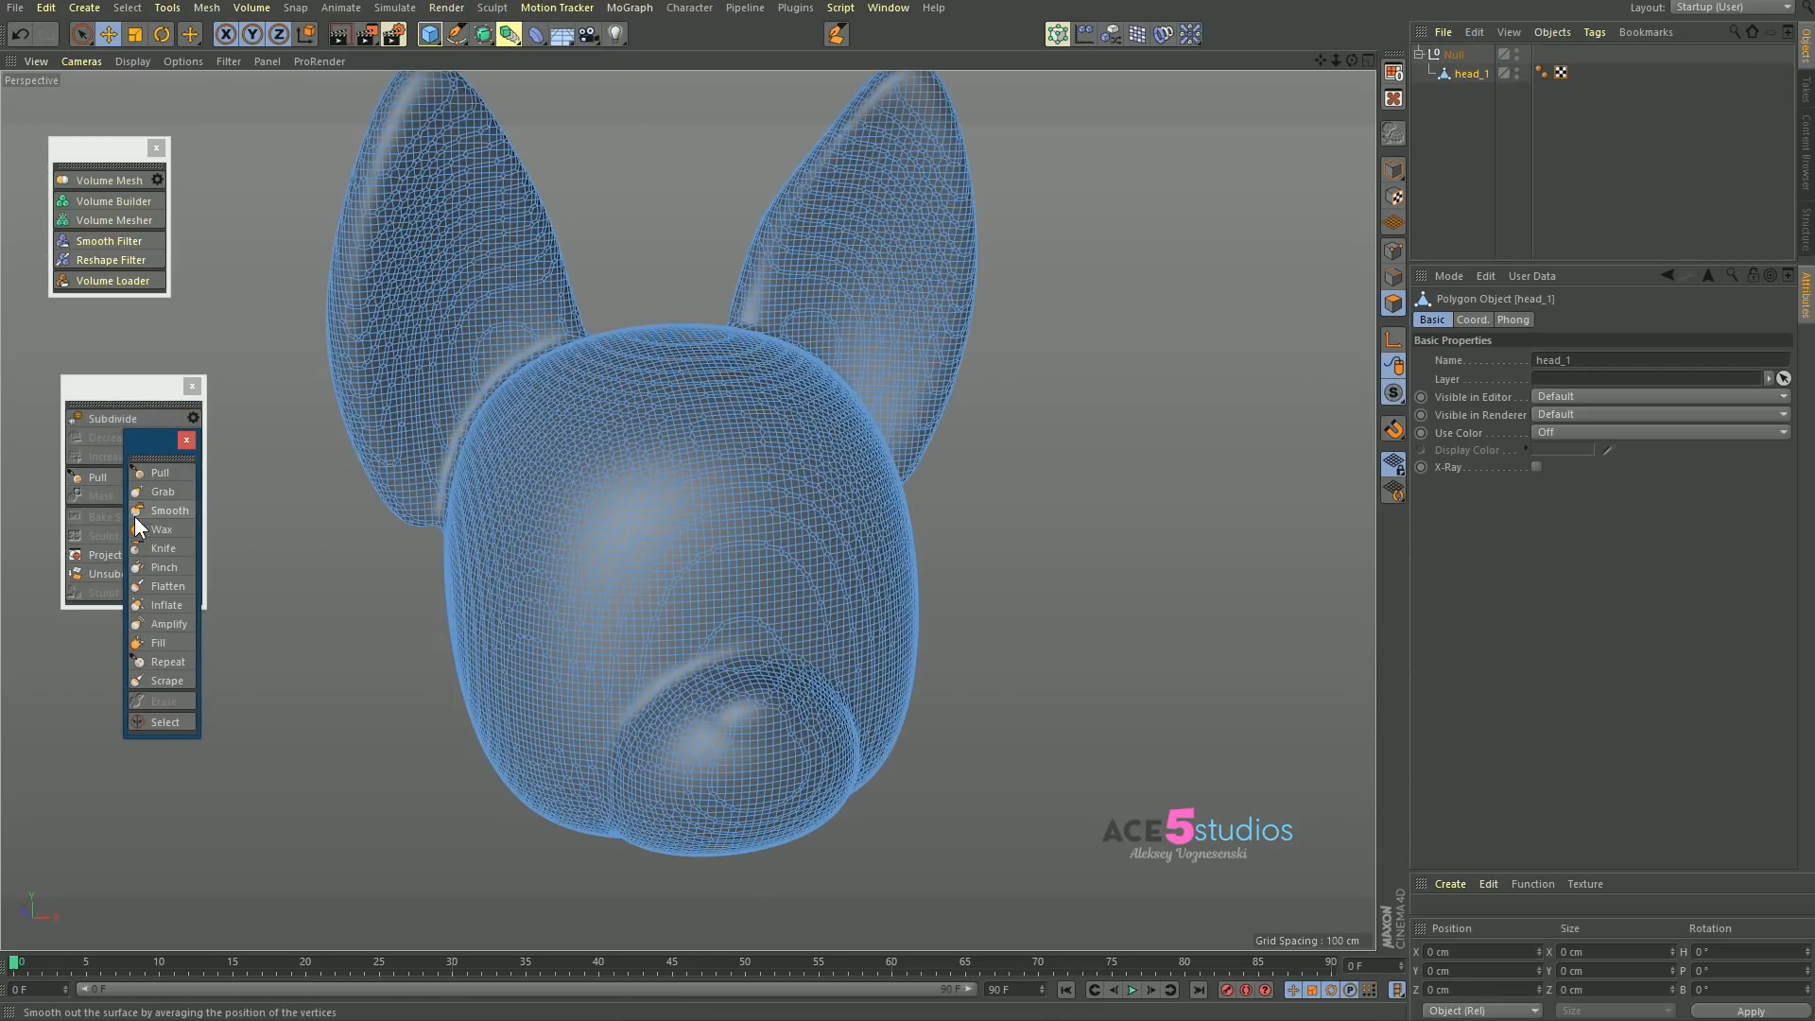
Step: Smooth the seams where the ears and snout join the head, and sculpt symmetrical eye sockets with the Pull brush
{"action": "left_click", "coordinate": [170, 509]}
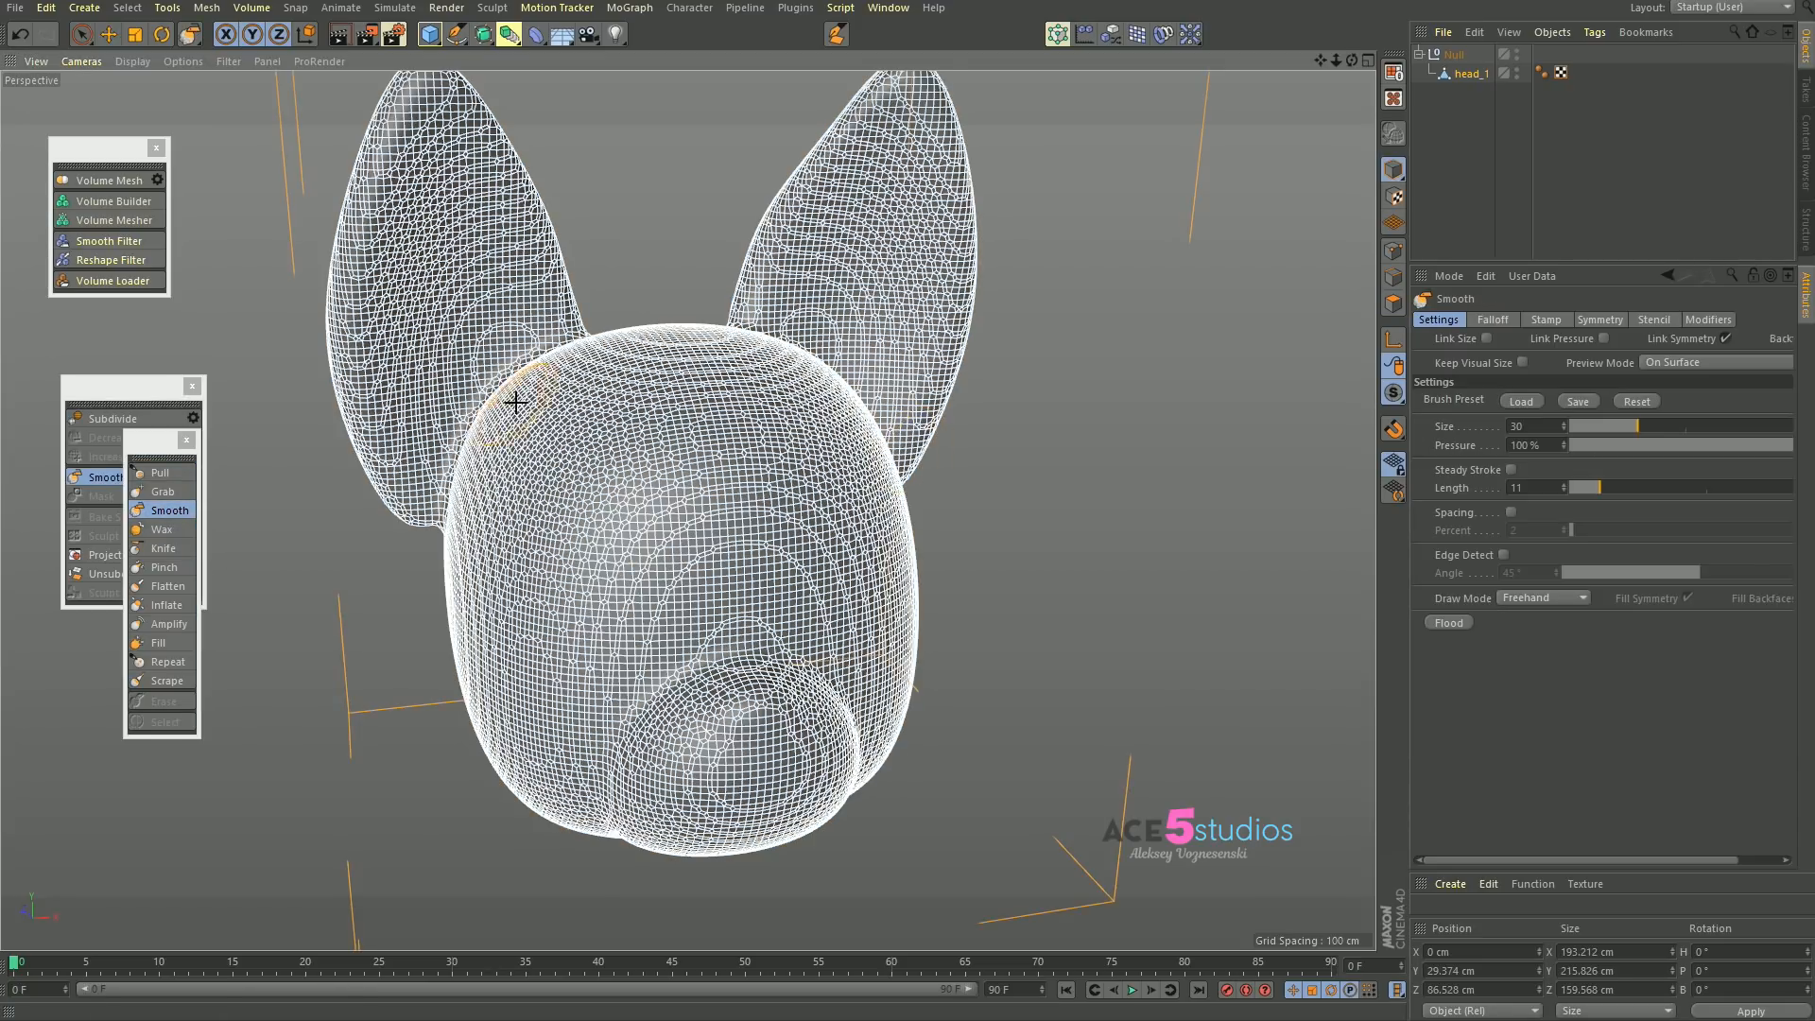
{"action": "mouse_move", "coordinate": [473, 669]}
{"action": "left_mouse_down", "text": "alt"}
{"action": "mouse_move", "coordinate": [662, 684]}
{"action": "mouse_move", "coordinate": [573, 827]}
{"action": "left_mouse_up", "text": "alt"}
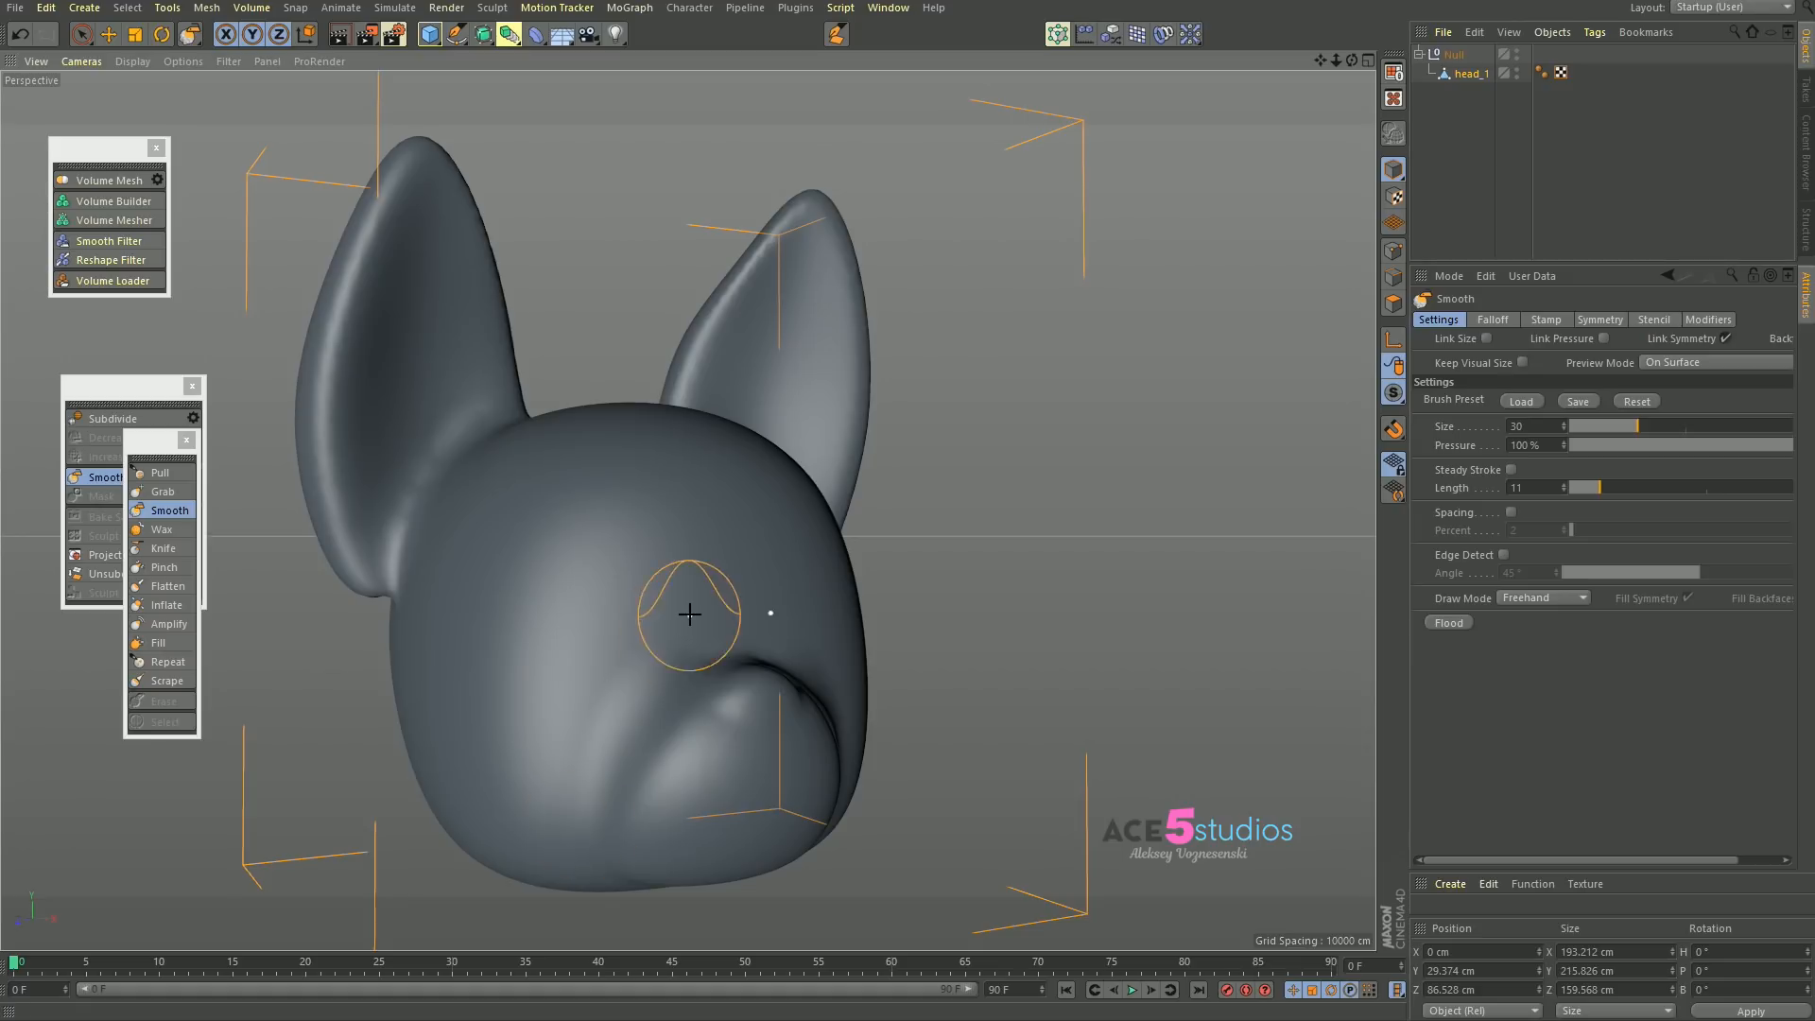
{"action": "key", "text": "ctrl+z"}
{"action": "left_click", "coordinate": [178, 473]}
{"action": "mouse_move", "coordinate": [704, 588]}
{"action": "left_mouse_down", "text": "alt"}
{"action": "mouse_move", "coordinate": [605, 577]}
{"action": "mouse_move", "coordinate": [588, 656]}
{"action": "mouse_move", "coordinate": [696, 644]}
{"action": "mouse_move", "coordinate": [548, 558]}
{"action": "mouse_move", "coordinate": [636, 599]}
{"action": "mouse_move", "coordinate": [883, 628]}
{"action": "mouse_move", "coordinate": [240, 530]}
{"action": "left_mouse_up", "text": "alt"}
Step: Reshape the head and face with the Grab brush at a size of about 129
{"action": "left_click", "coordinate": [163, 491]}
{"action": "mouse_move", "coordinate": [454, 605]}
{"action": "left_mouse_down", "text": "alt"}
{"action": "mouse_move", "coordinate": [531, 627]}
{"action": "mouse_move", "coordinate": [769, 567]}
{"action": "mouse_move", "coordinate": [780, 594]}
{"action": "left_mouse_up", "text": "alt"}
{"action": "middle_click_drag", "start_coordinate": [714, 579], "coordinate": [769, 580]}
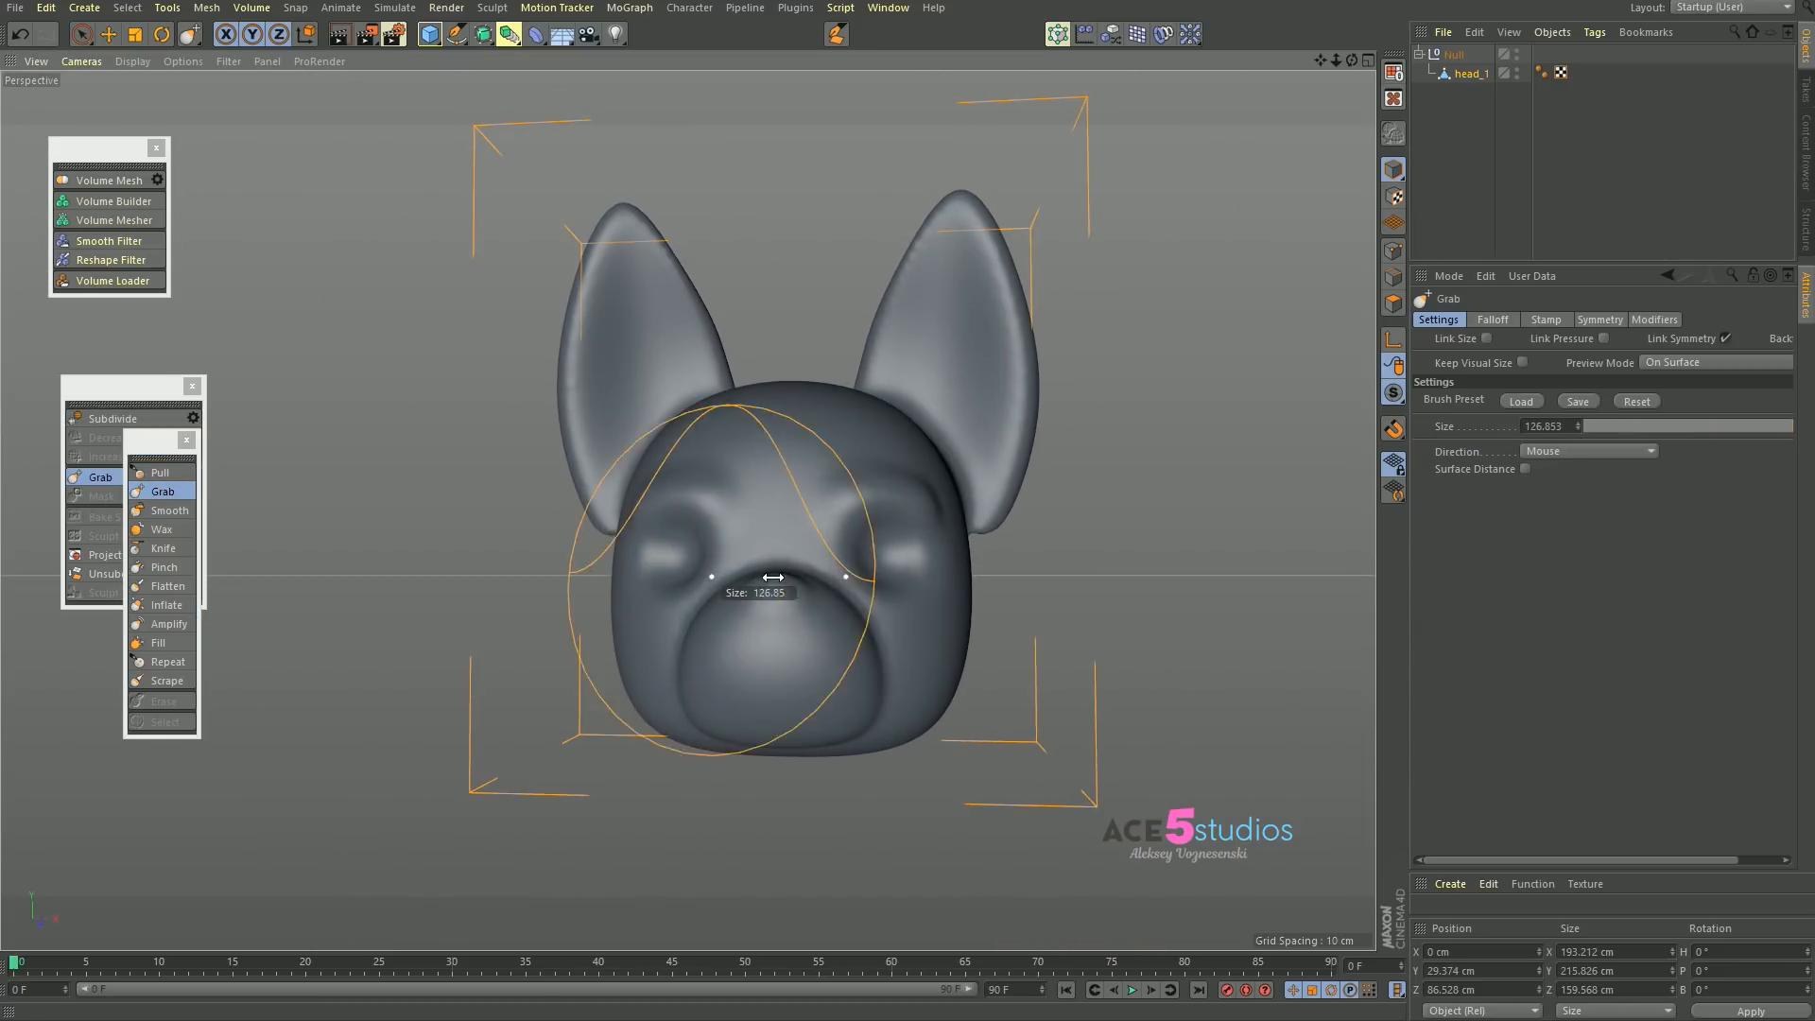
{"action": "mouse_move", "coordinate": [652, 637]}
{"action": "left_mouse_down"}
{"action": "mouse_move", "coordinate": [698, 673]}
{"action": "mouse_move", "coordinate": [643, 635]}
{"action": "mouse_move", "coordinate": [729, 587]}
{"action": "mouse_move", "coordinate": [875, 596]}
{"action": "mouse_move", "coordinate": [777, 609]}
{"action": "mouse_move", "coordinate": [762, 575]}
{"action": "mouse_move", "coordinate": [800, 570]}
{"action": "left_mouse_up"}
{"action": "scroll", "coordinate": [759, 519], "scroll_direction": "up", "scroll_amount": 3}
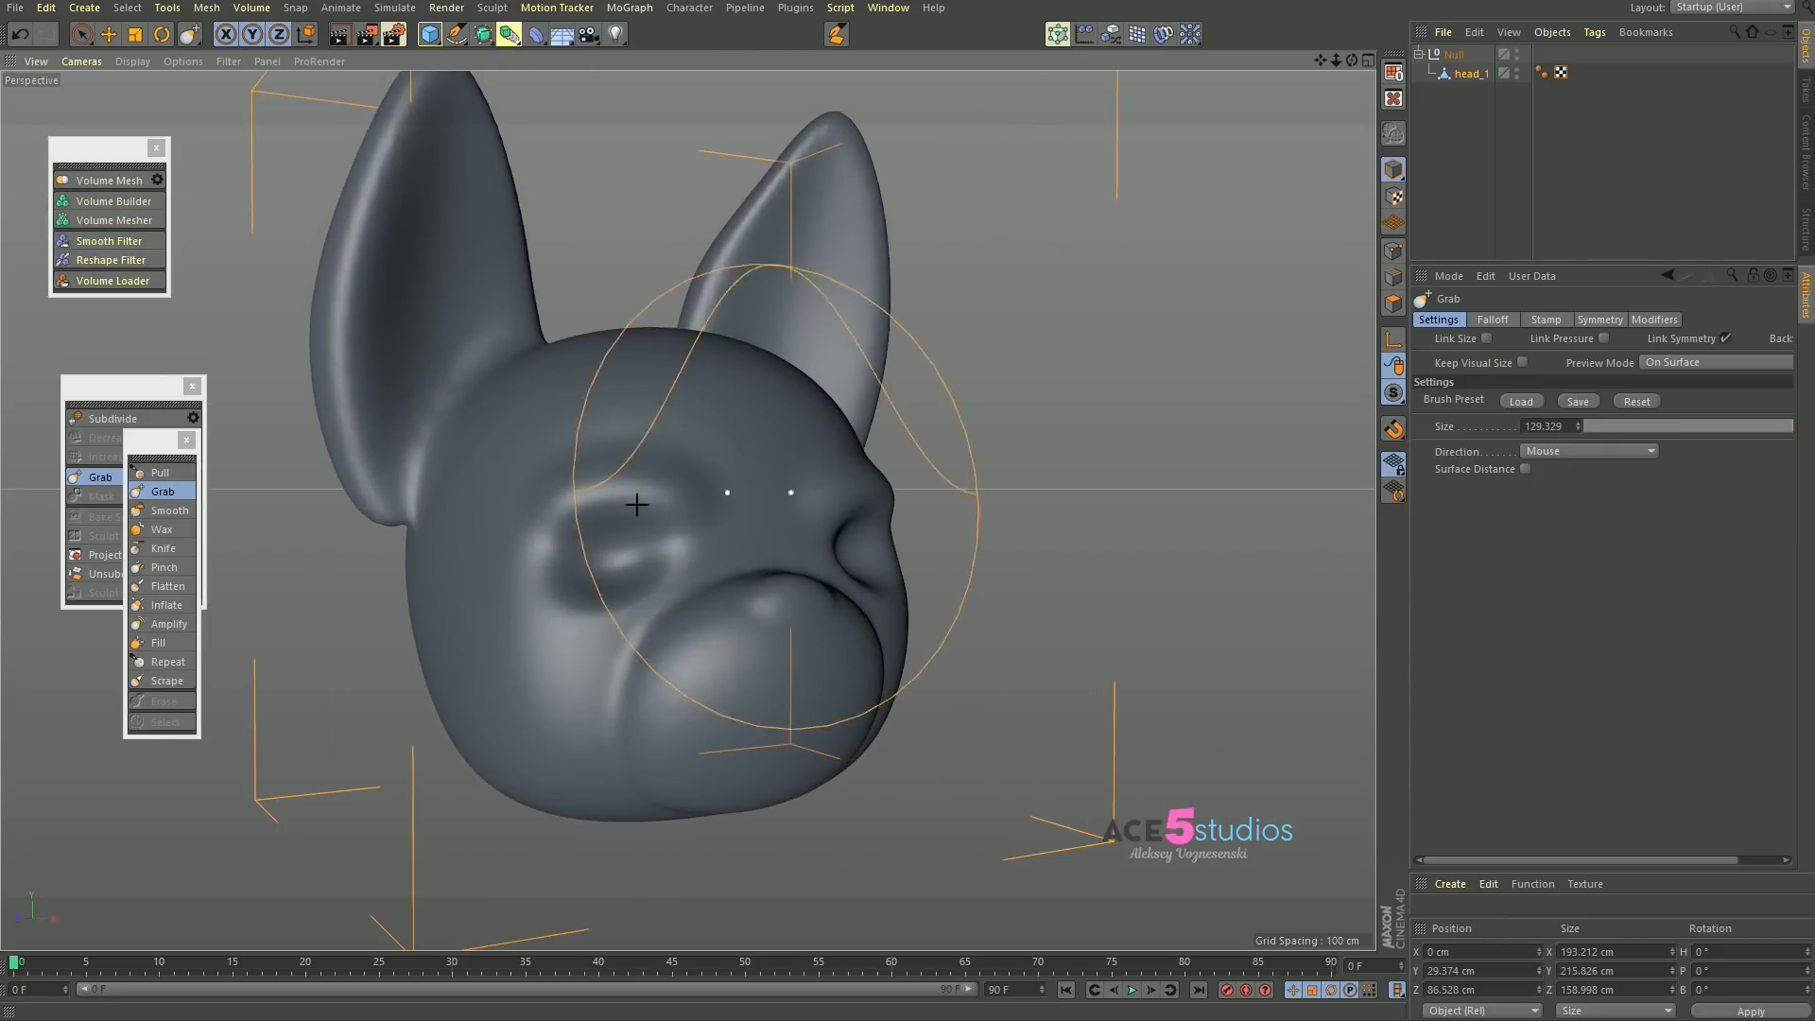
Step: Pull two symmetrical horns out of the forehead with the Pull brush at size about 22 and 75% pressure
{"action": "left_click", "coordinate": [161, 472]}
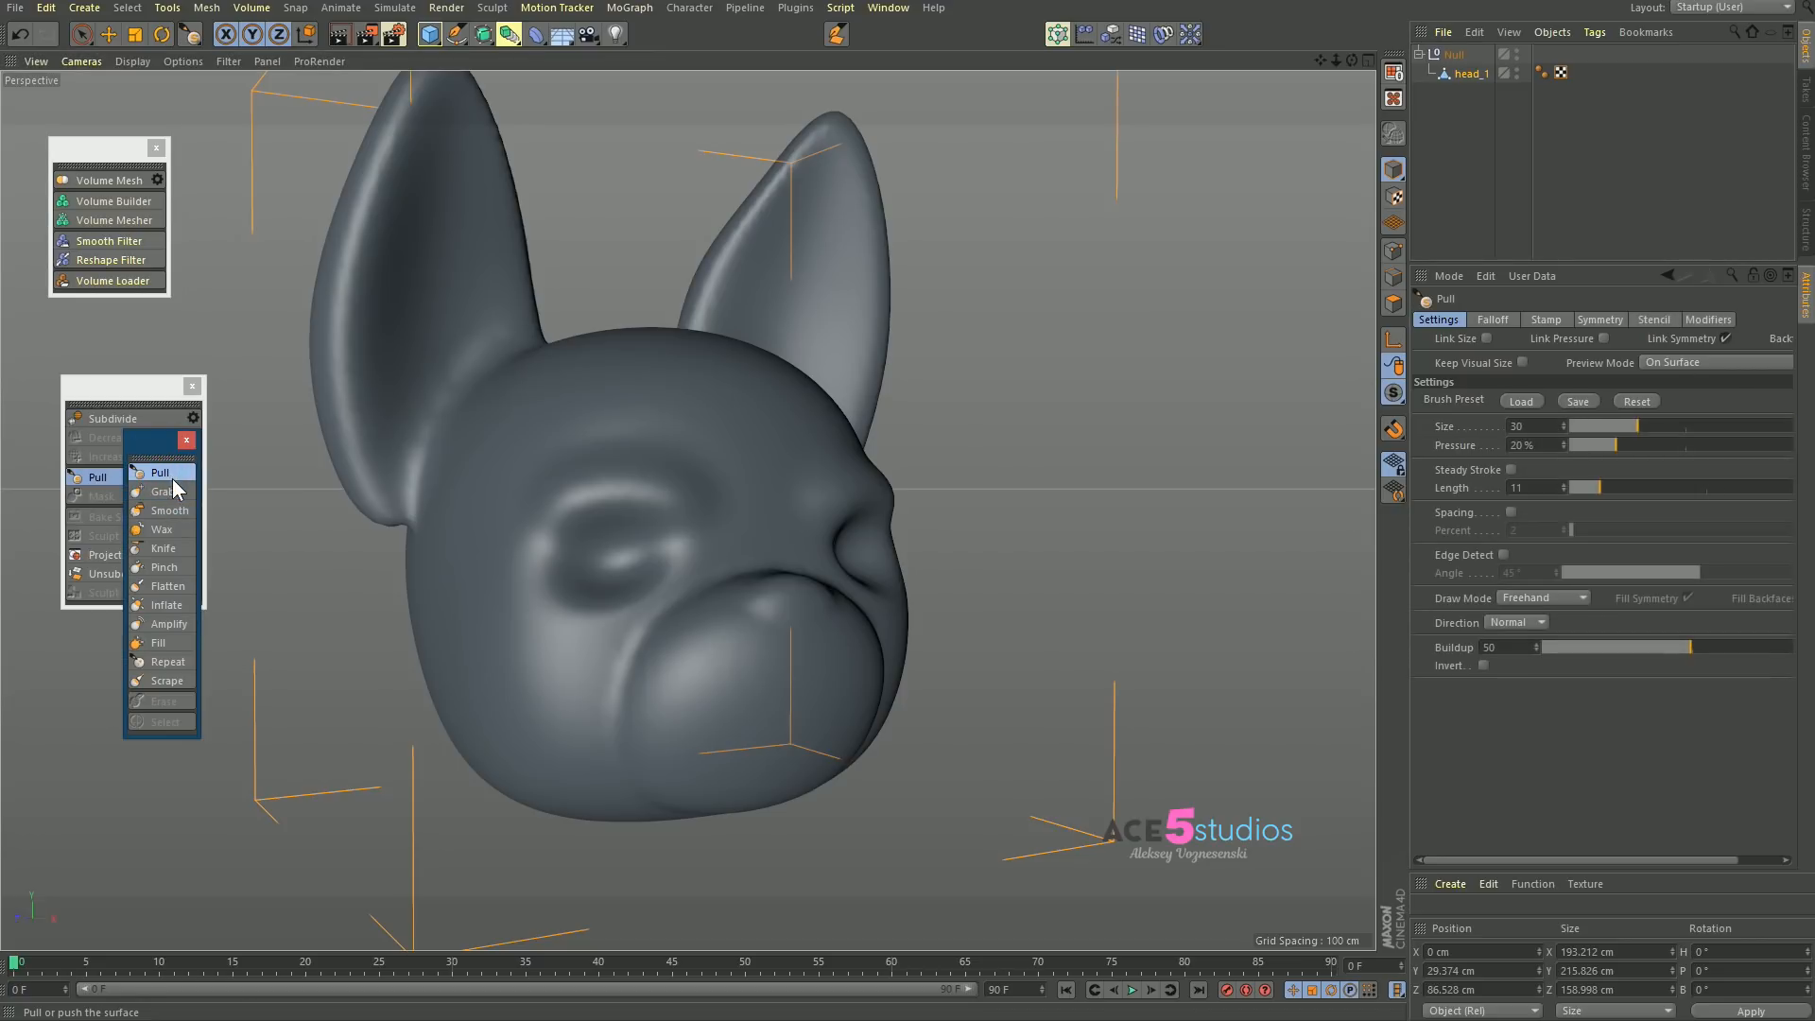
{"action": "mouse_move", "coordinate": [647, 405]}
{"action": "middle_mouse_down"}
{"action": "mouse_move", "coordinate": [624, 404]}
{"action": "mouse_move", "coordinate": [647, 359]}
{"action": "middle_mouse_up"}
{"action": "mouse_move", "coordinate": [632, 404]}
{"action": "left_mouse_down"}
{"action": "mouse_move", "coordinate": [655, 378]}
{"action": "mouse_move", "coordinate": [666, 397]}
{"action": "mouse_move", "coordinate": [641, 408]}
{"action": "mouse_move", "coordinate": [642, 355]}
{"action": "mouse_move", "coordinate": [661, 370]}
{"action": "mouse_move", "coordinate": [643, 374]}
{"action": "mouse_move", "coordinate": [667, 364]}
{"action": "mouse_move", "coordinate": [550, 354]}
{"action": "left_mouse_up"}
{"action": "mouse_move", "coordinate": [707, 371]}
{"action": "left_mouse_down"}
{"action": "mouse_move", "coordinate": [666, 359]}
{"action": "mouse_move", "coordinate": [728, 381]}
{"action": "mouse_move", "coordinate": [658, 391]}
{"action": "left_mouse_up"}
Step: Display the wireframe, remesh the stretched horn polygons with Volume Mesh, and switch the view back to Gouraud shading
{"action": "key", "text": "w"}
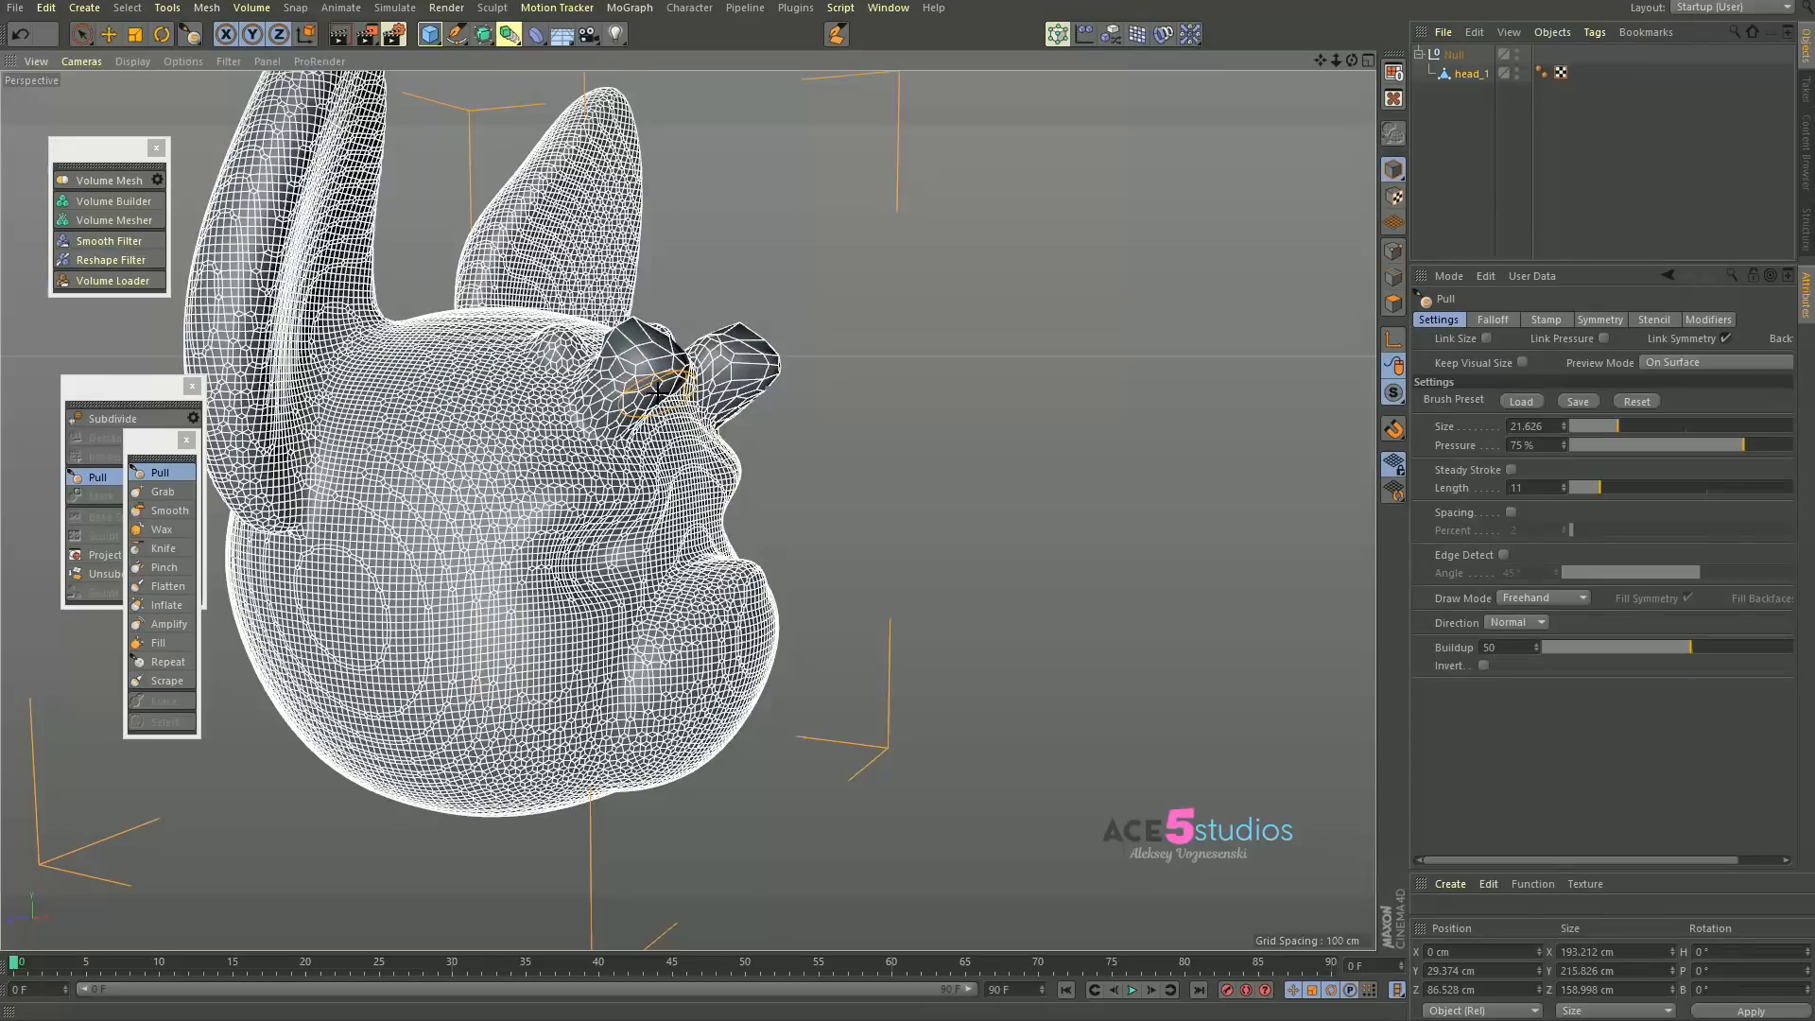
{"action": "left_click", "coordinate": [158, 178]}
{"action": "left_click", "coordinate": [146, 238]}
{"action": "left_click_drag", "start_coordinate": [654, 383], "coordinate": [588, 418], "text": "alt"}
{"action": "key", "text": "n"}
{"action": "key", "text": "a"}
Step: Sculpt small bumps on the forehead around and between the horns with the Pull brush at 75% pressure
{"action": "mouse_move", "coordinate": [548, 350]}
{"action": "left_mouse_down"}
{"action": "mouse_move", "coordinate": [429, 288]}
{"action": "mouse_move", "coordinate": [614, 323]}
{"action": "left_mouse_up"}
{"action": "left_click_drag", "start_coordinate": [500, 402], "coordinate": [625, 398], "text": "alt"}
{"action": "left_click_drag", "start_coordinate": [512, 344], "coordinate": [312, 342]}
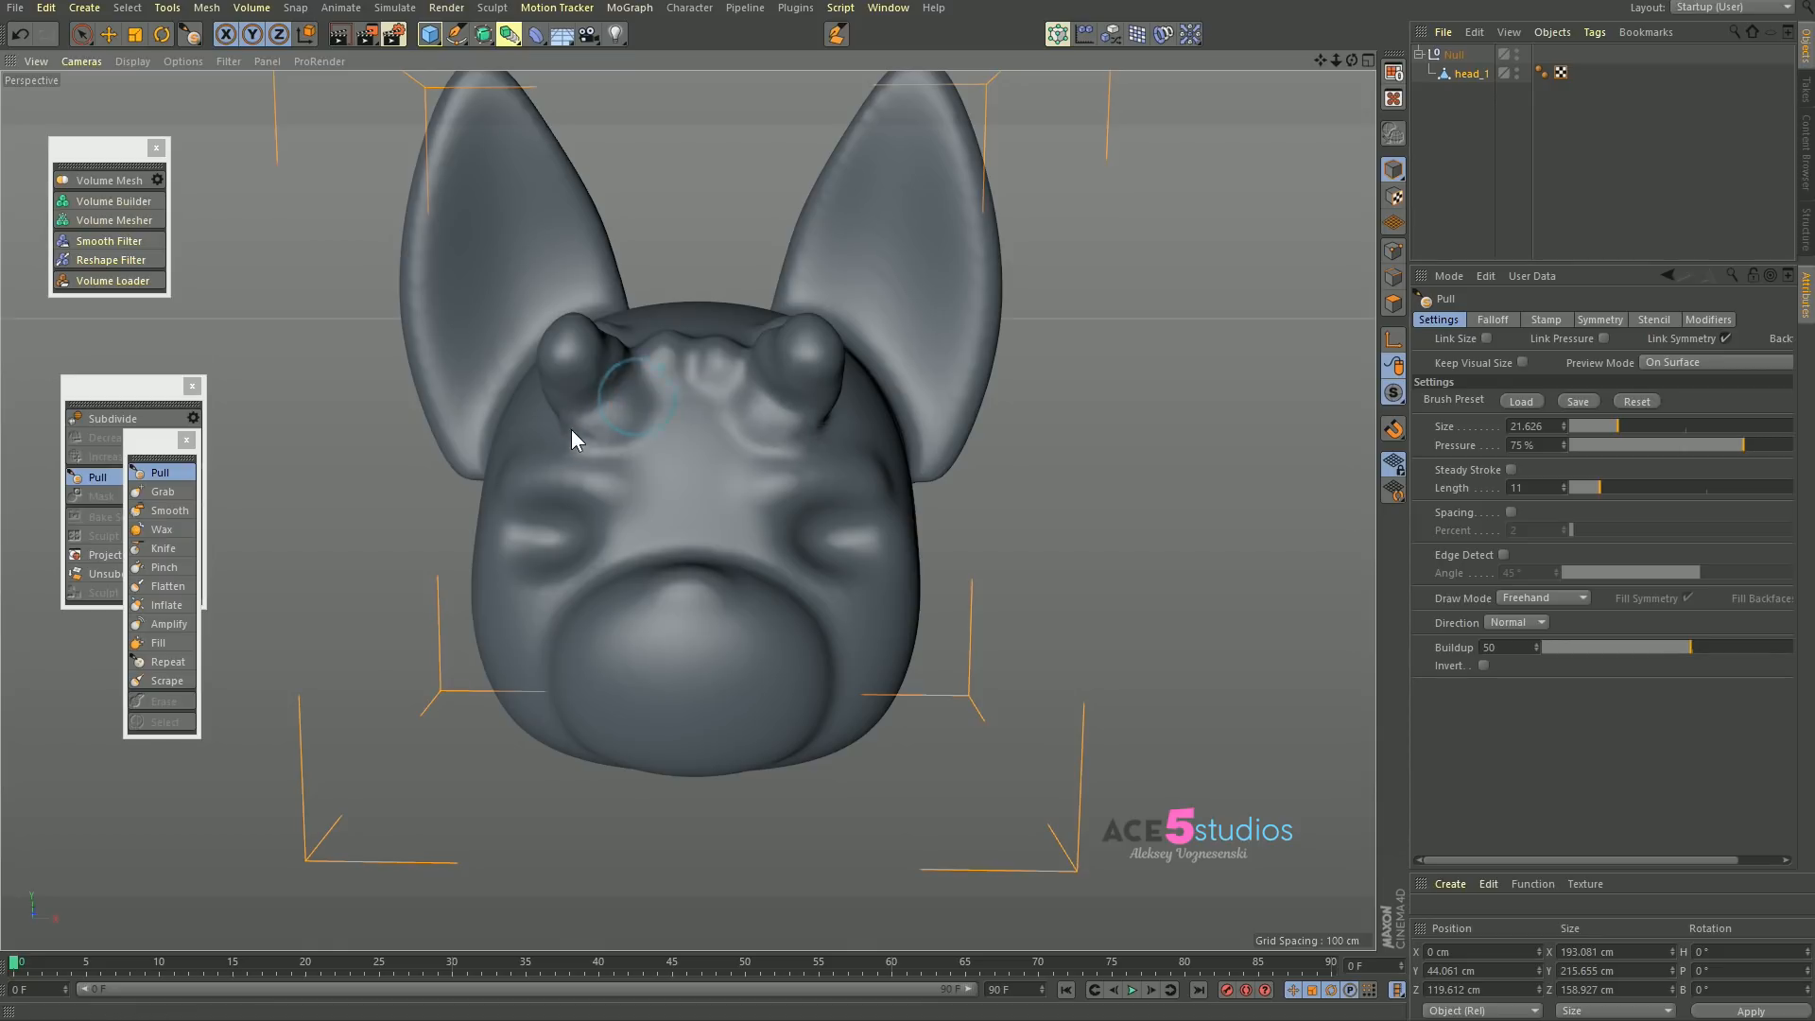
{"action": "left_click_drag", "start_coordinate": [567, 404], "coordinate": [673, 407], "text": "alt"}
{"action": "mouse_move", "coordinate": [507, 395]}
{"action": "left_mouse_down", "text": "alt"}
{"action": "mouse_move", "coordinate": [506, 360]}
{"action": "mouse_move", "coordinate": [586, 357]}
{"action": "mouse_move", "coordinate": [448, 347]}
{"action": "left_mouse_up", "text": "alt"}
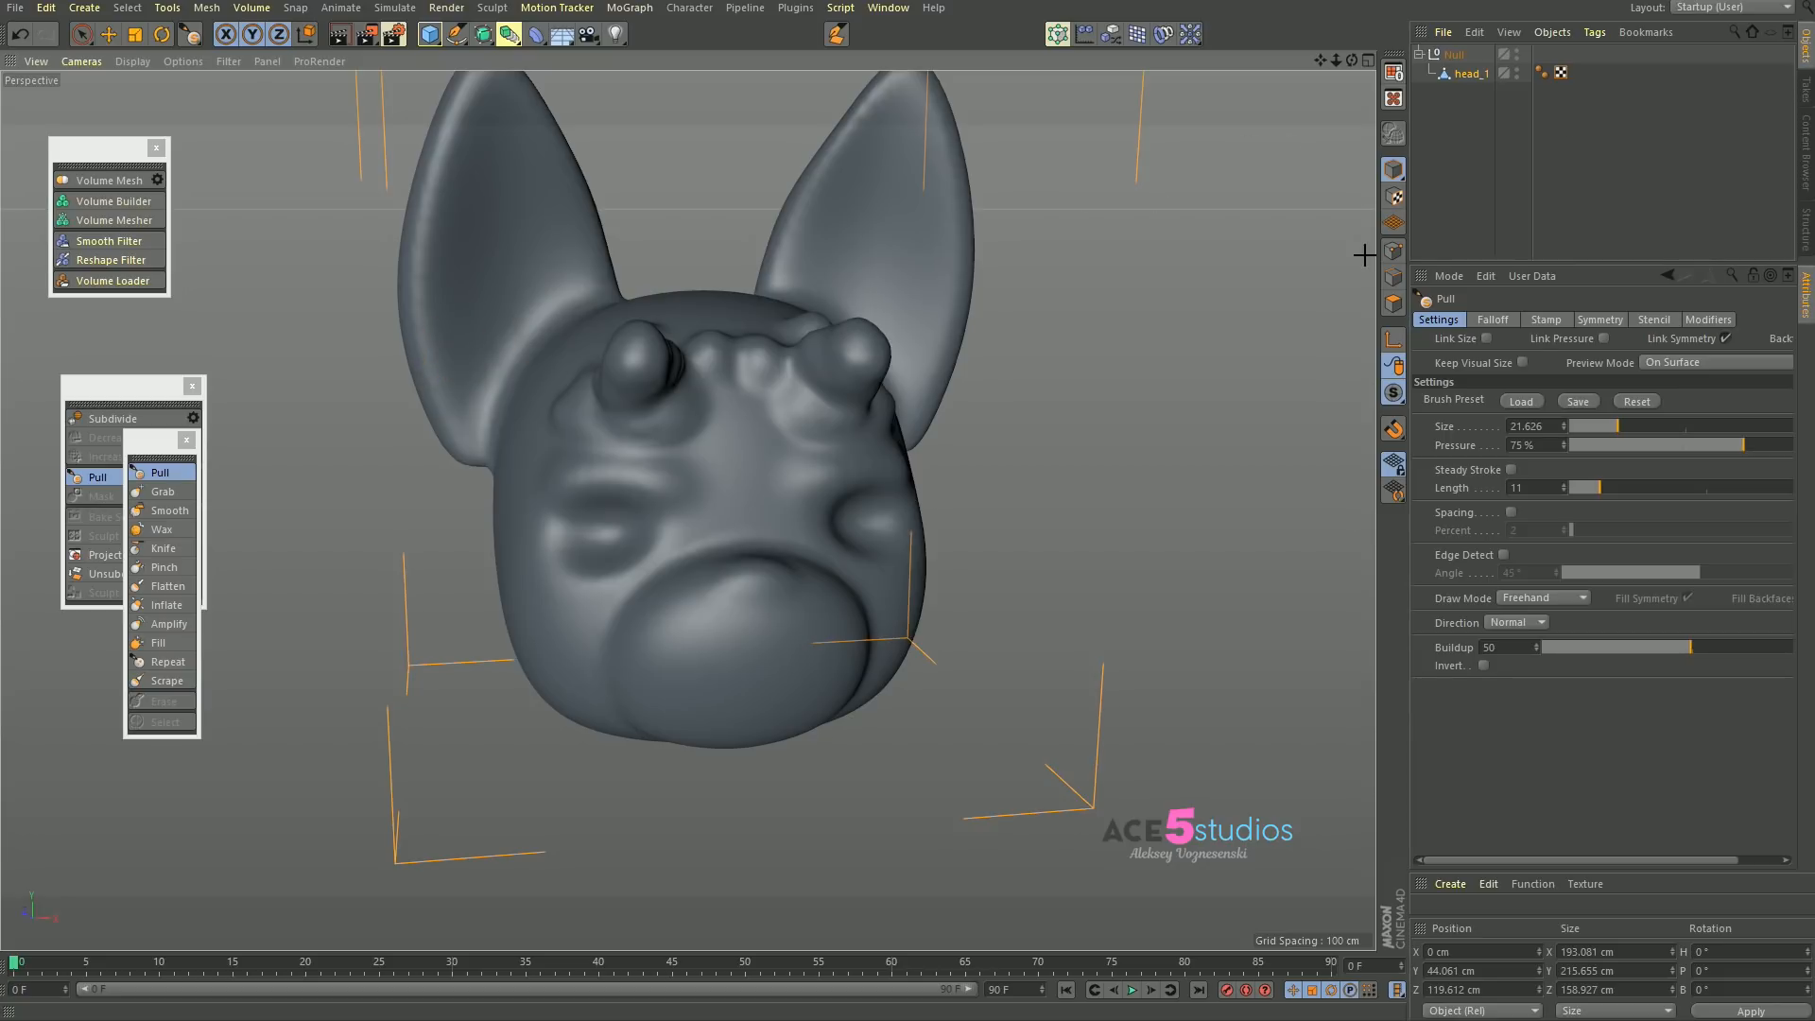
Step: Sculpt symmetrical eyeballs and surrounding eyelids in the sockets with the Pull brush
{"action": "mouse_move", "coordinate": [628, 433]}
{"action": "left_mouse_down", "text": "alt"}
{"action": "mouse_move", "coordinate": [749, 506]}
{"action": "mouse_move", "coordinate": [675, 571]}
{"action": "mouse_move", "coordinate": [618, 539]}
{"action": "mouse_move", "coordinate": [727, 544]}
{"action": "left_mouse_up", "text": "alt"}
{"action": "left_click_drag", "start_coordinate": [724, 731], "coordinate": [899, 624], "text": "alt"}
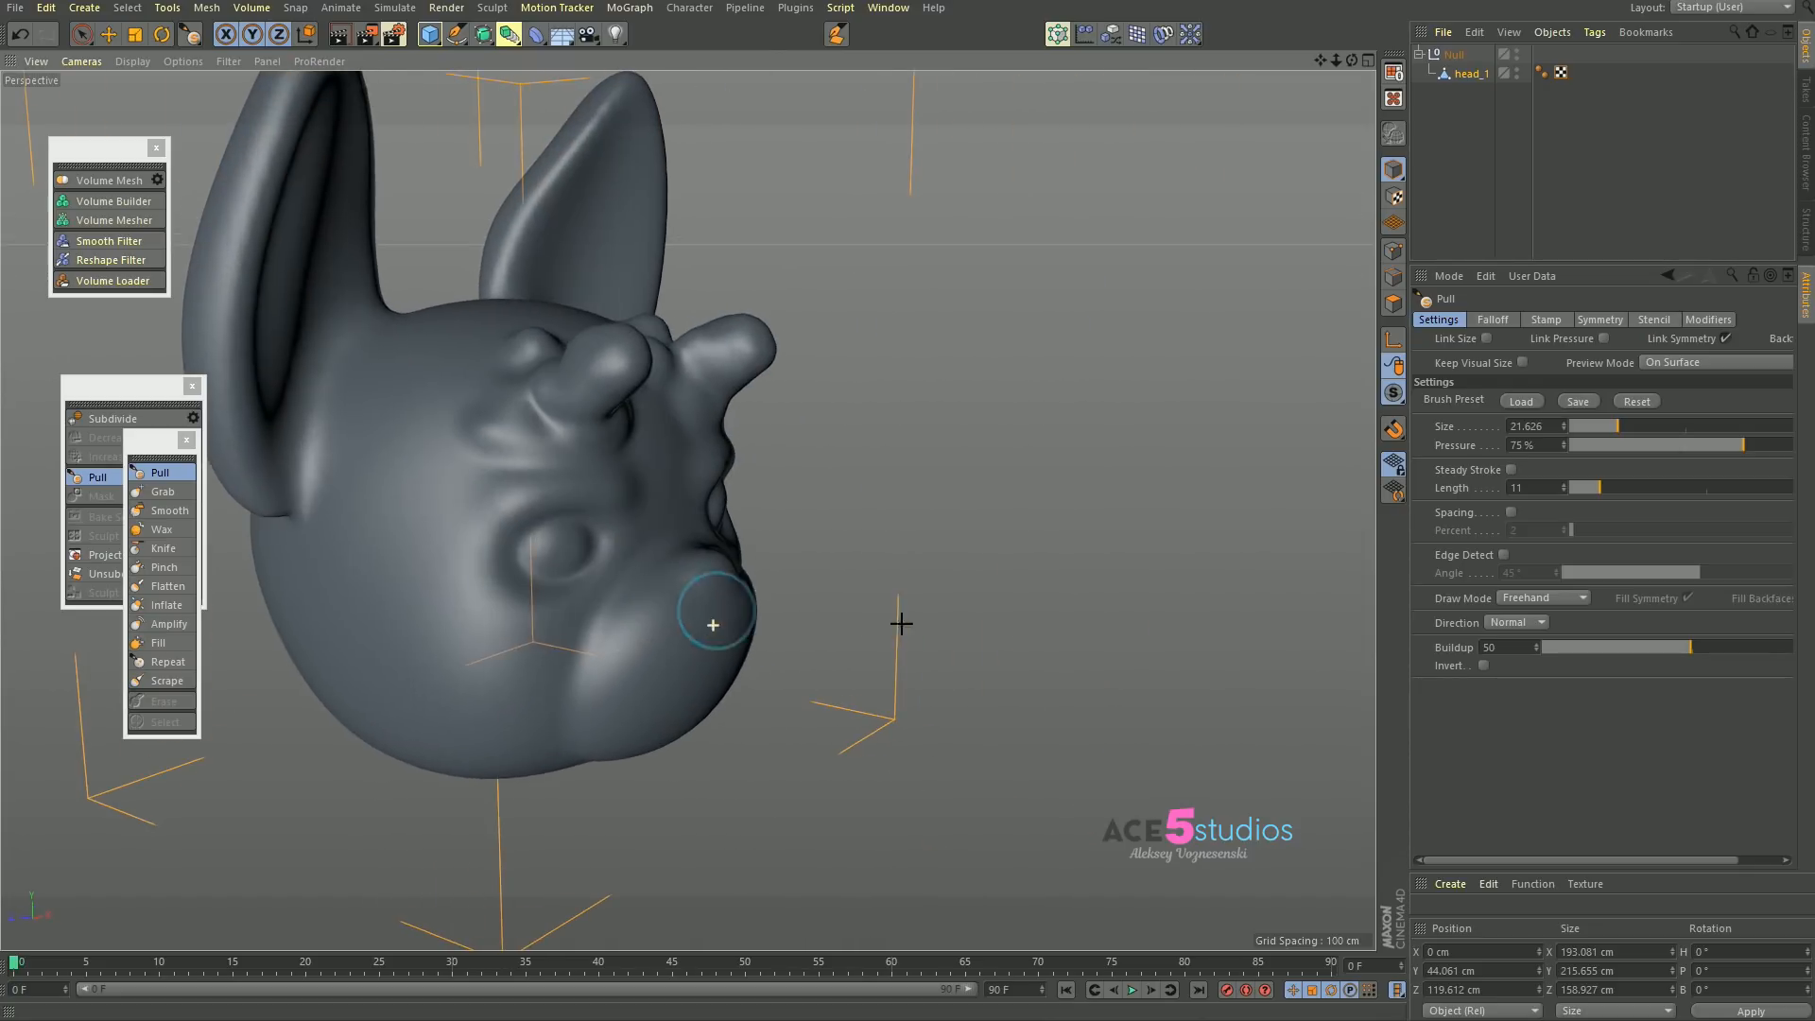
{"action": "left_click_drag", "start_coordinate": [666, 702], "coordinate": [535, 652], "text": "alt"}
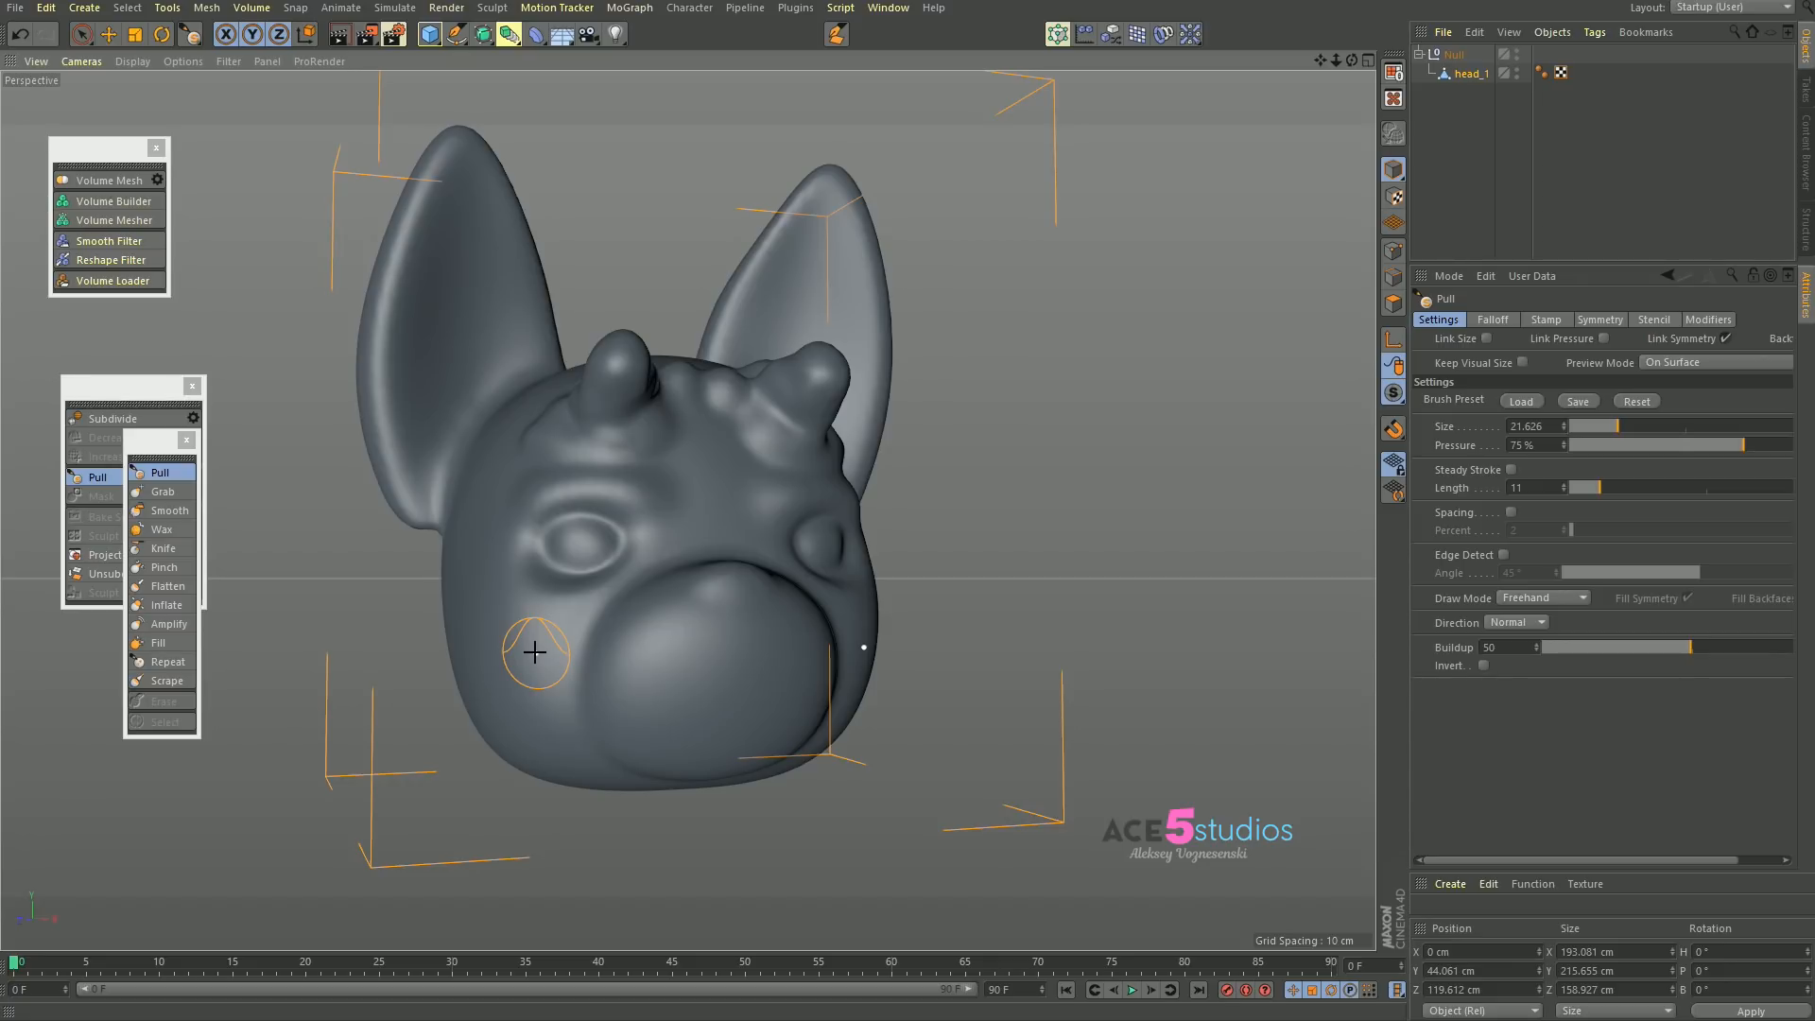
{"action": "left_click_drag", "start_coordinate": [655, 481], "coordinate": [579, 514], "text": "alt"}
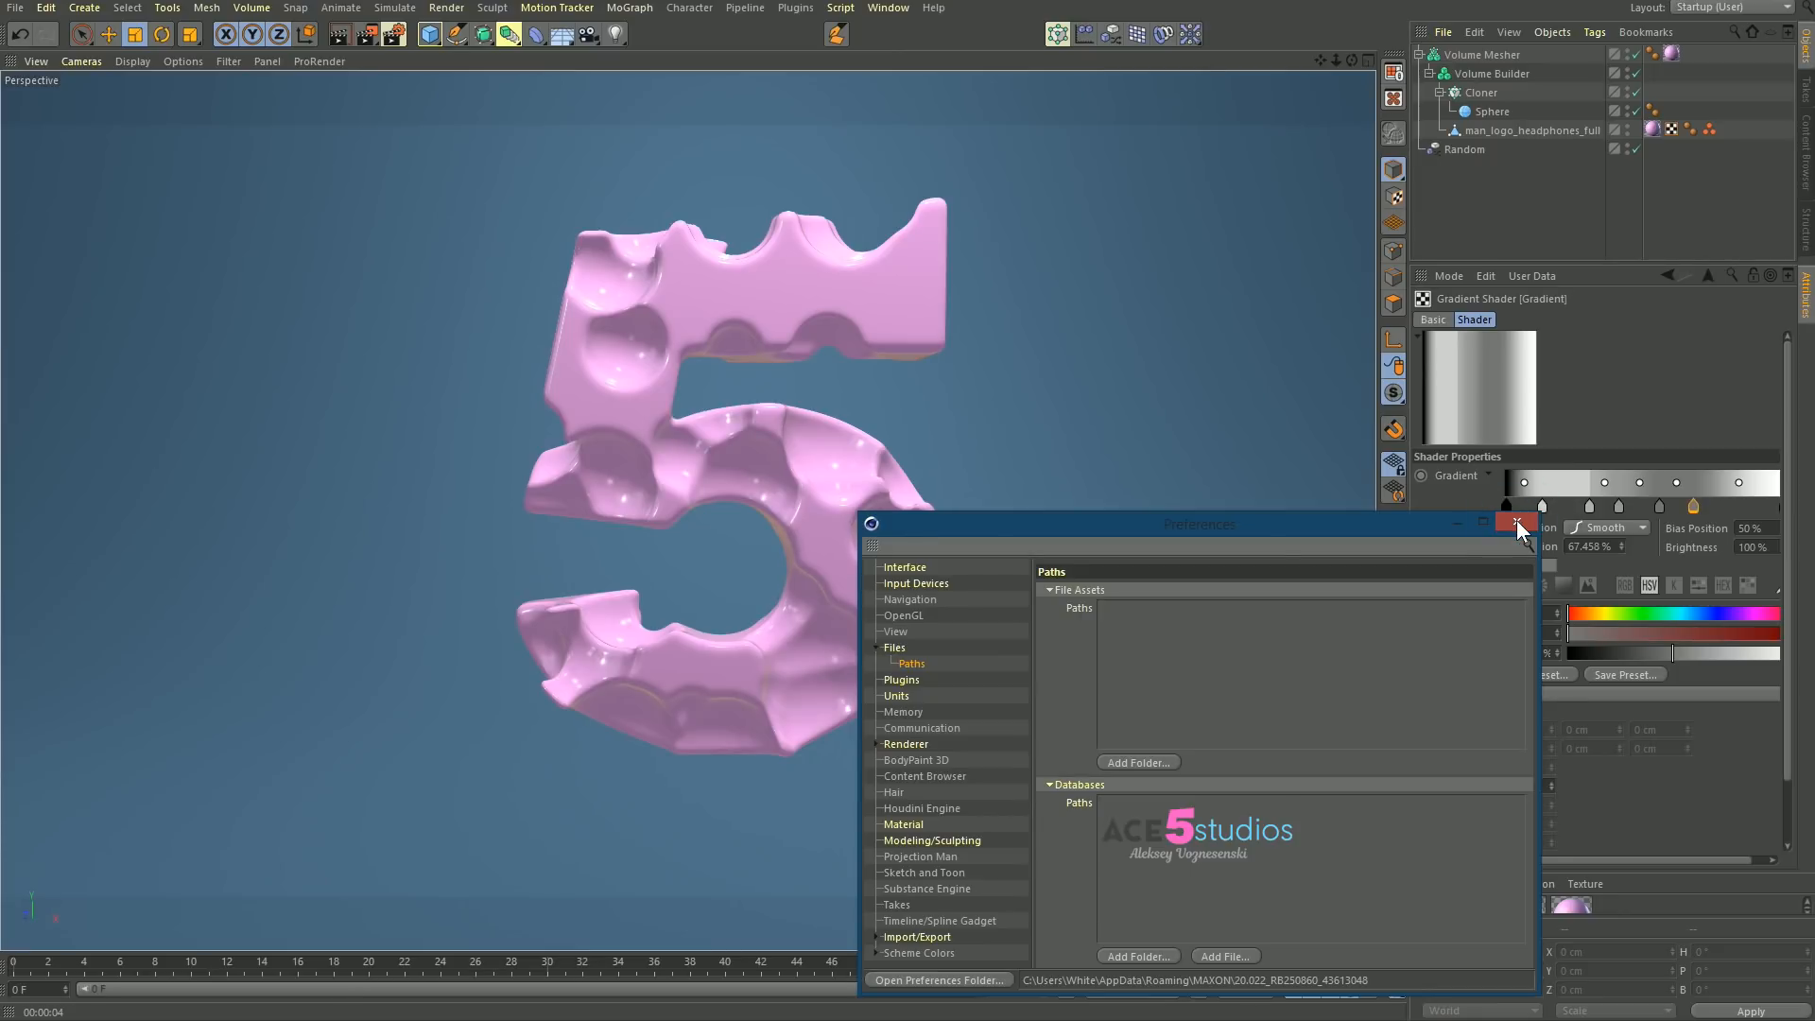
Step: Return to the cheese-like 5 scene and close the Preferences window
{"action": "left_click", "coordinate": [1516, 523]}
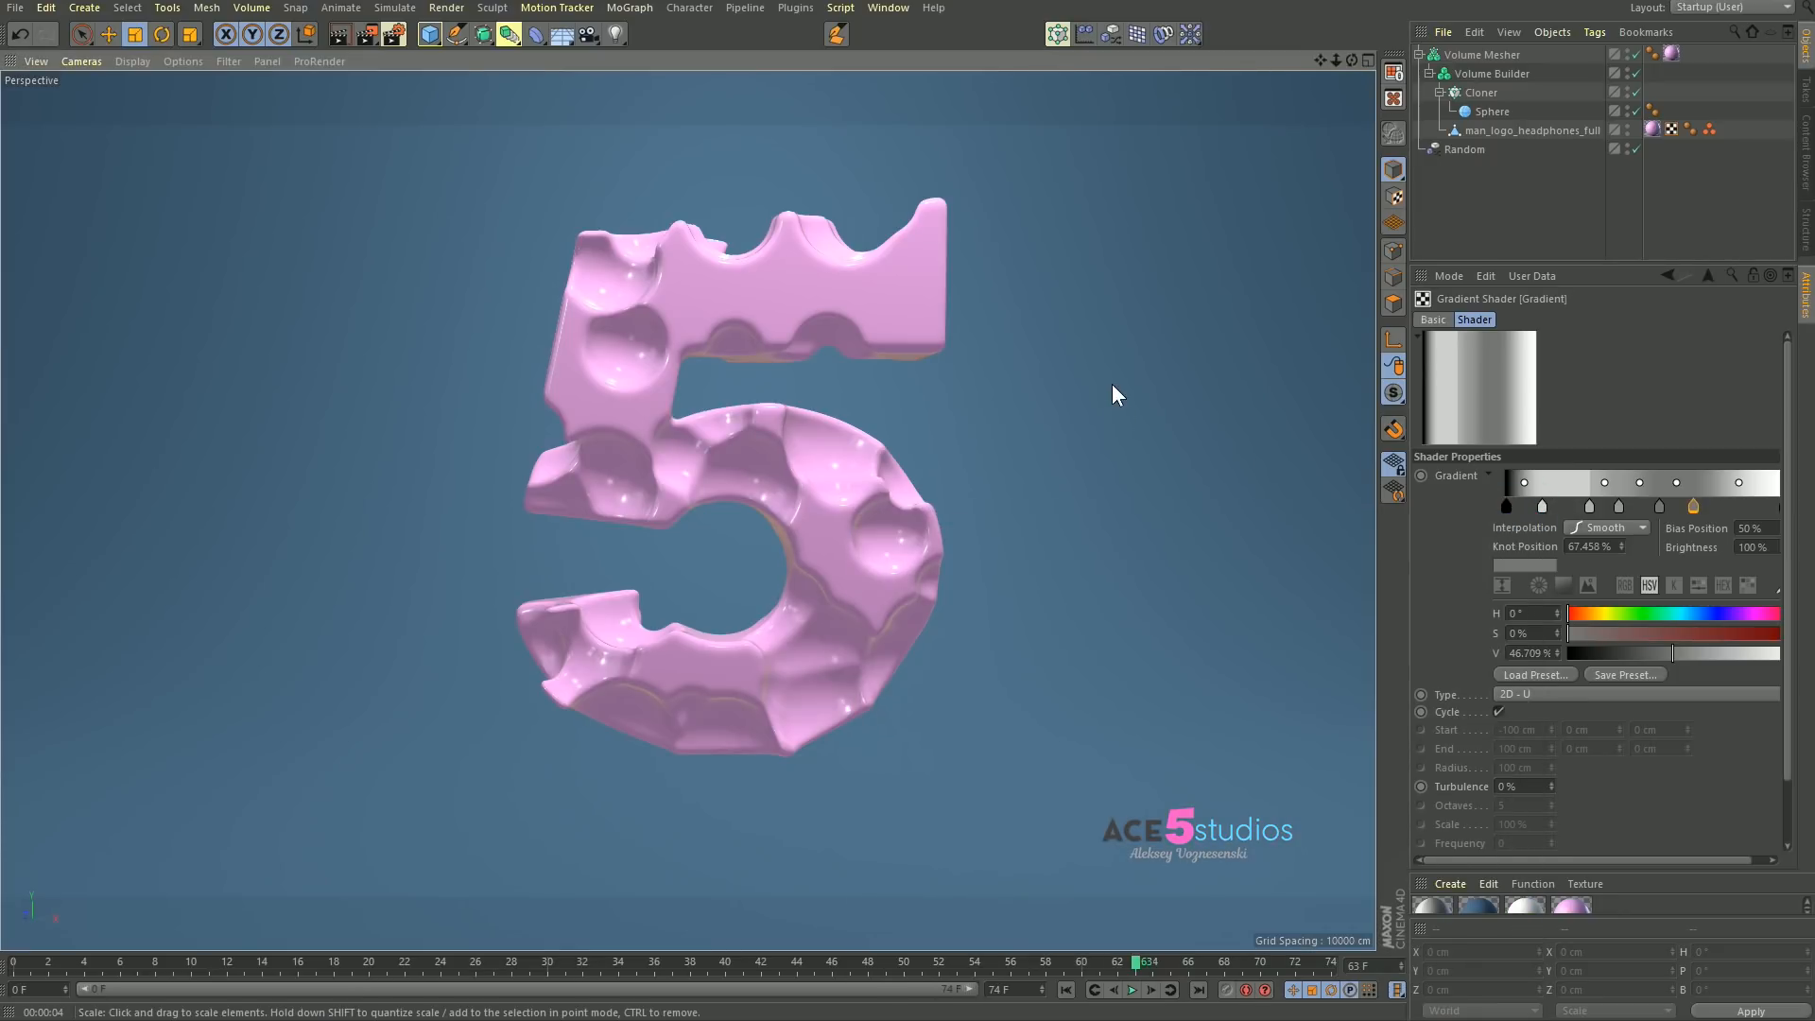